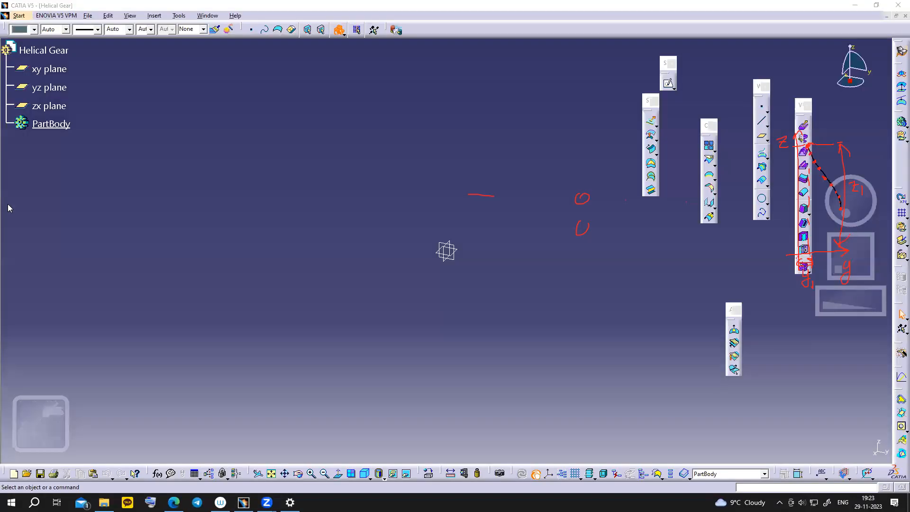
- Clear the earlier annotations and start a Coordinates point at the default origin
click(7, 204)
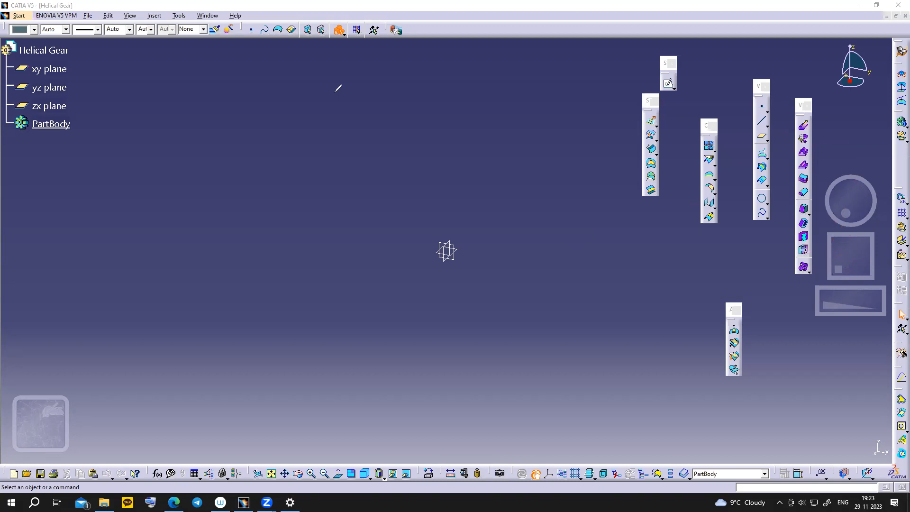
mouse_move(766, 99)
mouse_down()
mouse_move(756, 110)
mouse_move(767, 101)
mouse_up()
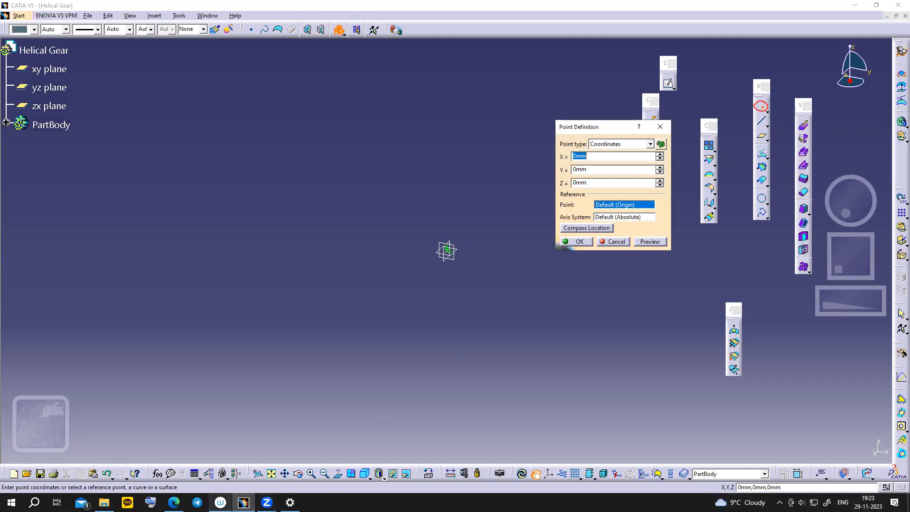
- Look up the first R value, 211.43, in the slide's coordinate table
click(174, 502)
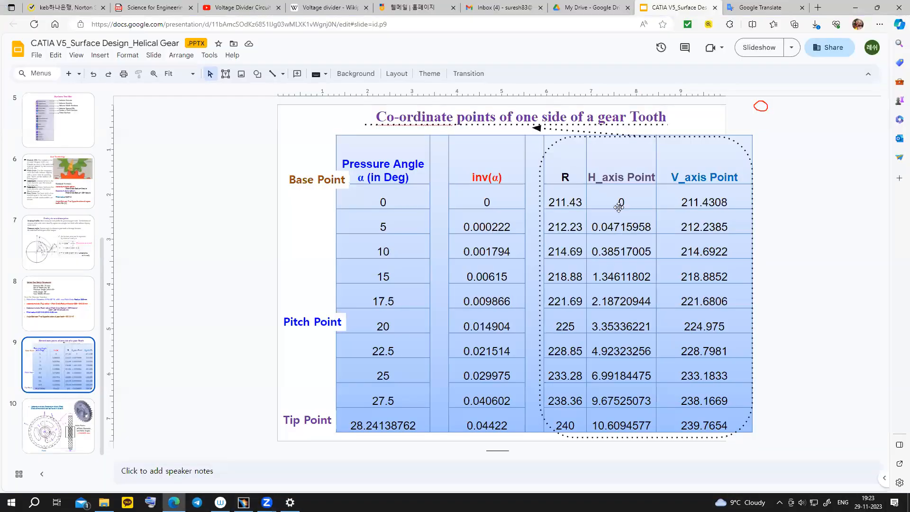
click(619, 204)
click(621, 207)
click(624, 201)
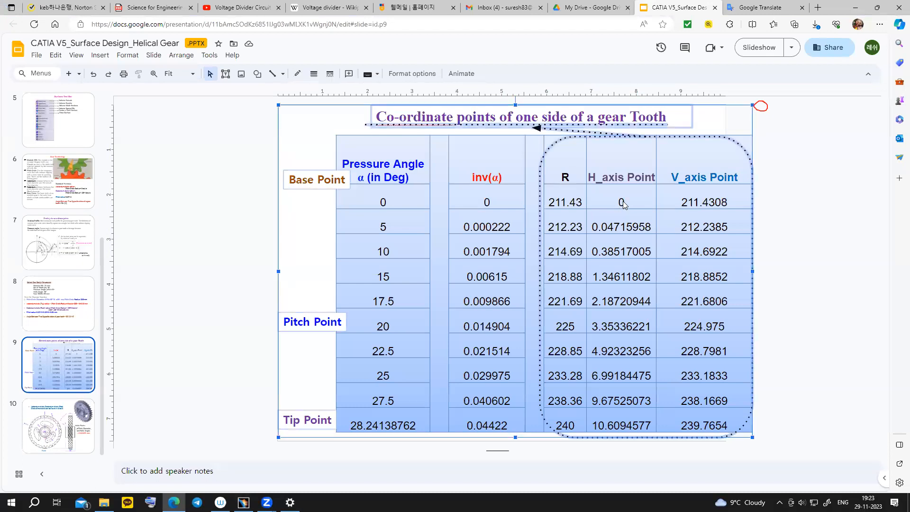
click(809, 215)
click(619, 203)
click(621, 202)
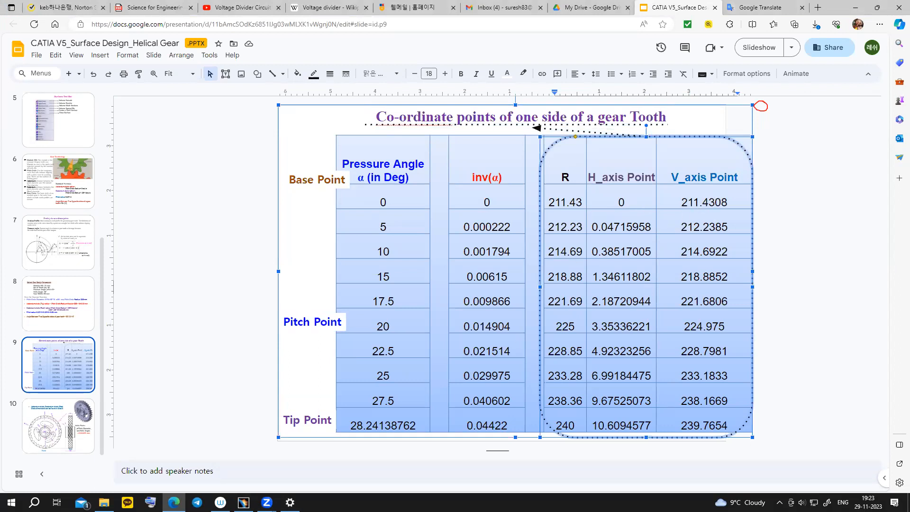
- Create the base point at X 0, Y 0, Z 211.43 mm
click(244, 503)
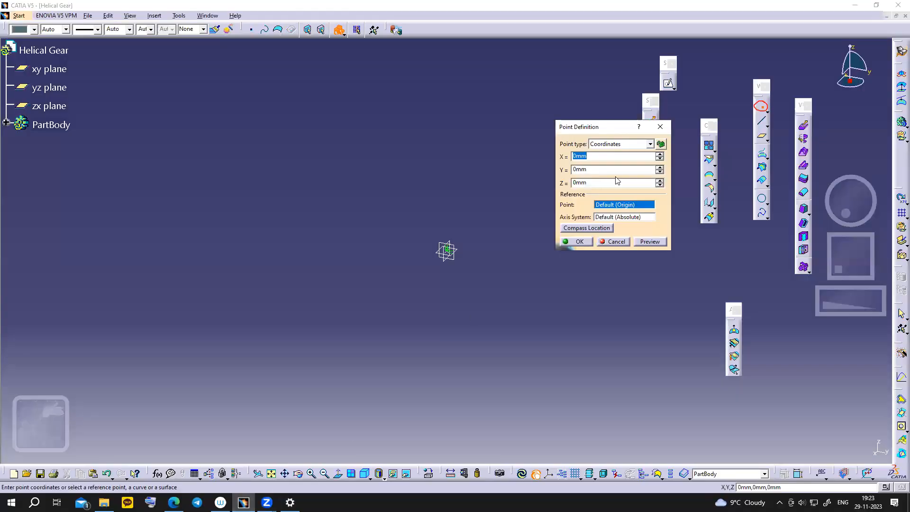
click(600, 169)
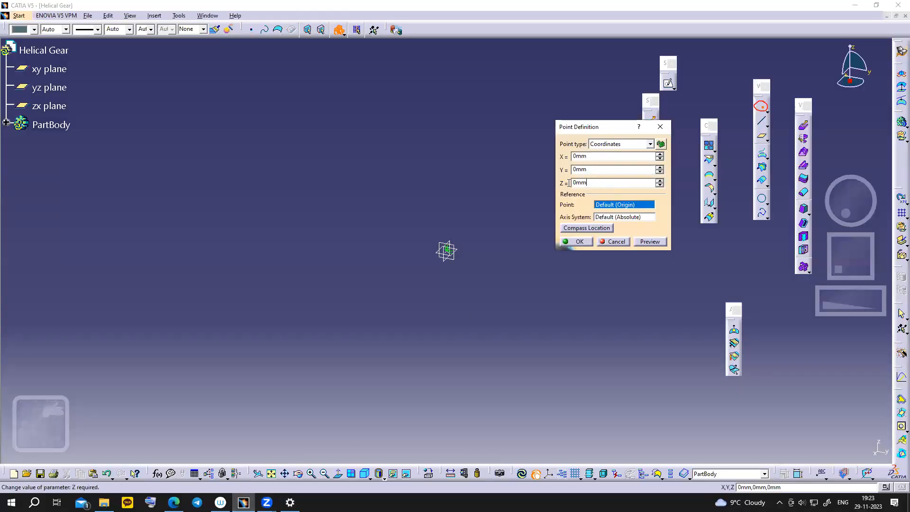
click(290, 502)
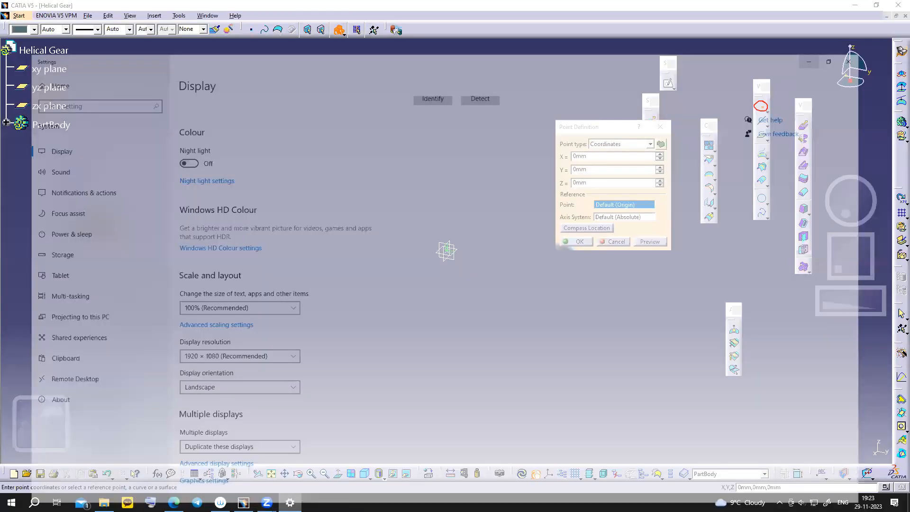
click(290, 503)
click(174, 503)
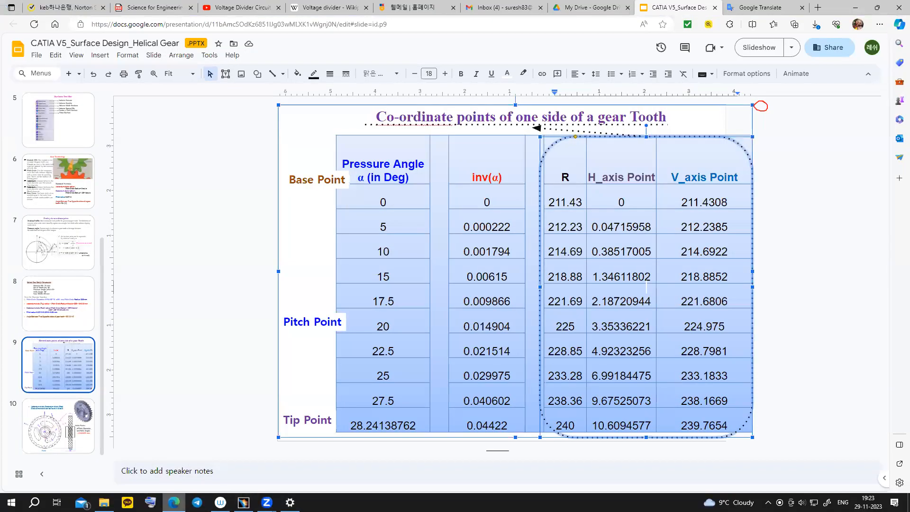
key(alt+Tab)
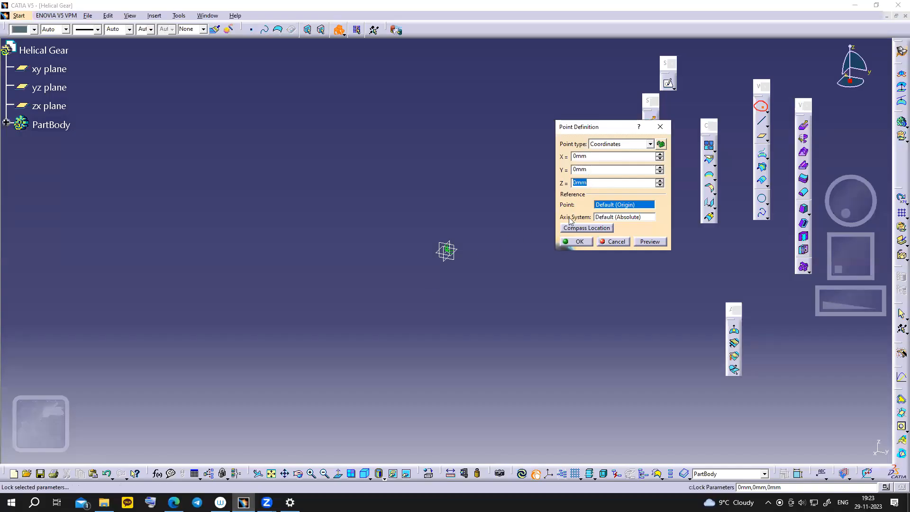
text(211)
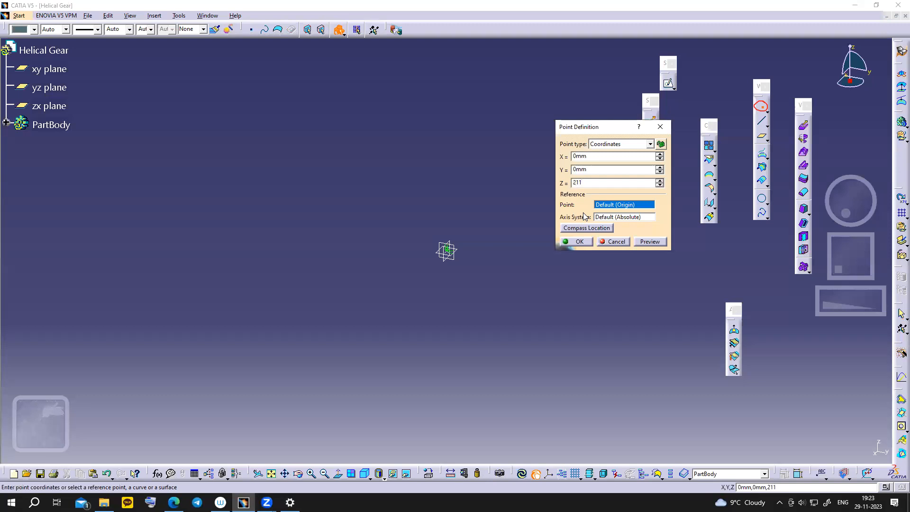
text(.43)
click(578, 242)
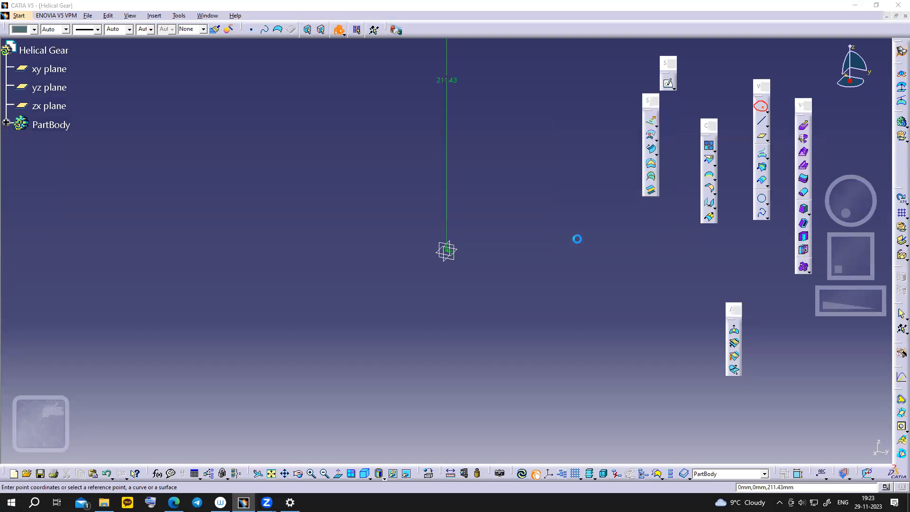
- Fit the view and create a point at Y 0.47 mm, Z 212.24 mm
click(271, 474)
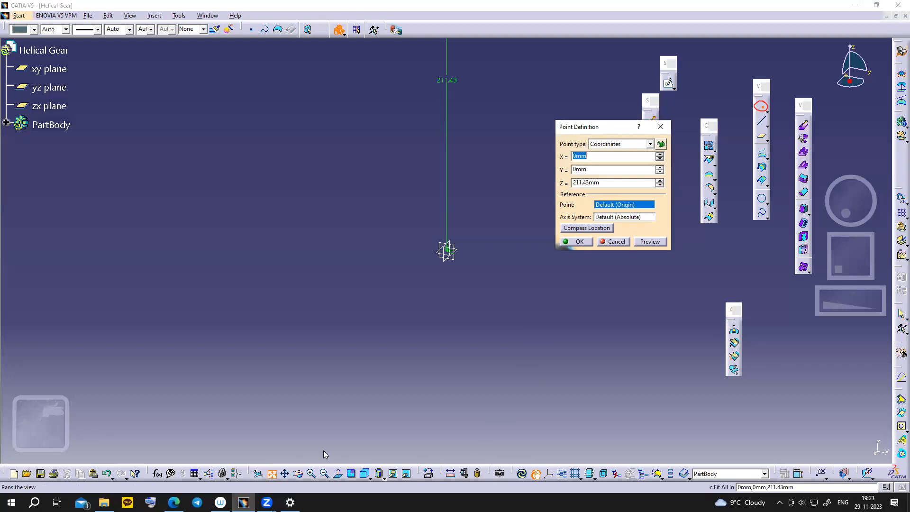
middle_drag(494, 240, 436, 270)
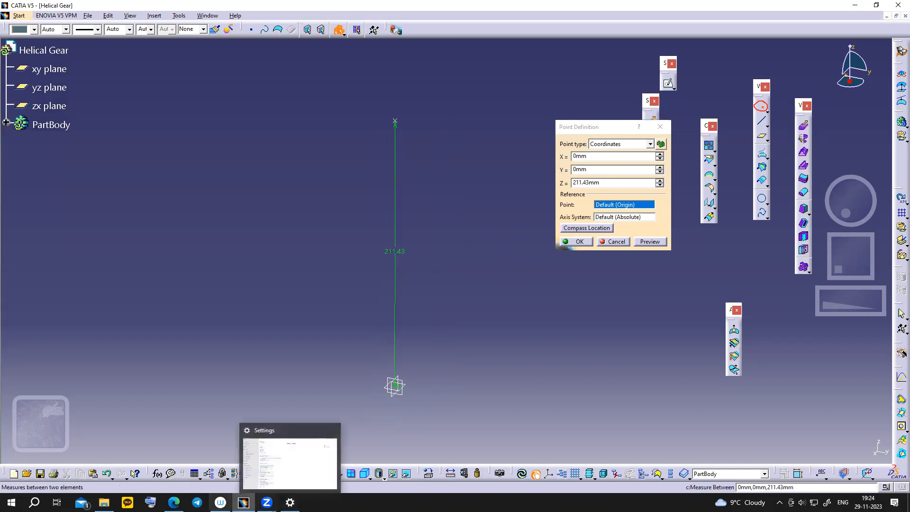
click(175, 503)
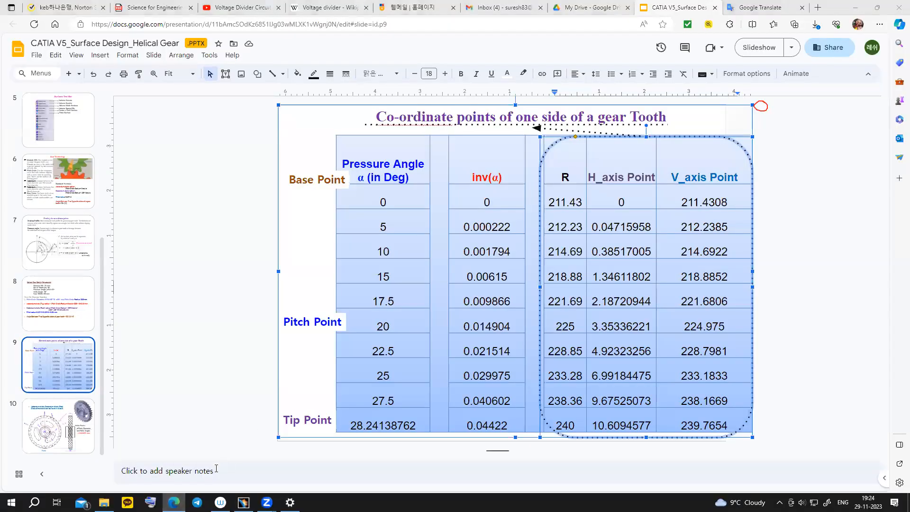
key(alt+Tab)
click(577, 170)
text(.47mm)
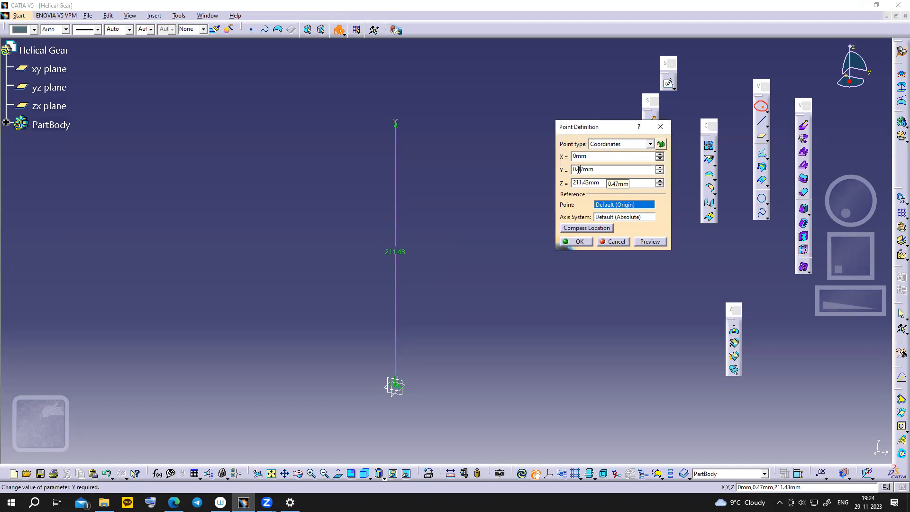
text(0)
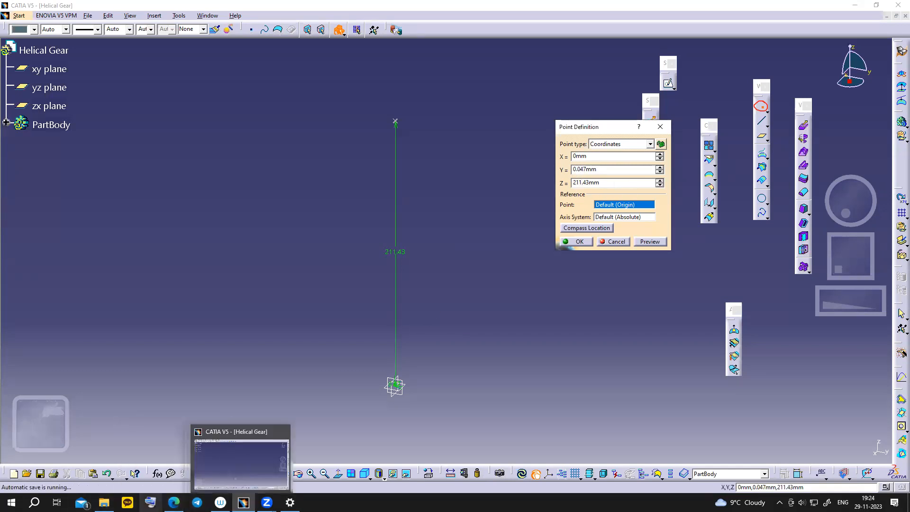
mouse_move(104, 503)
click(174, 503)
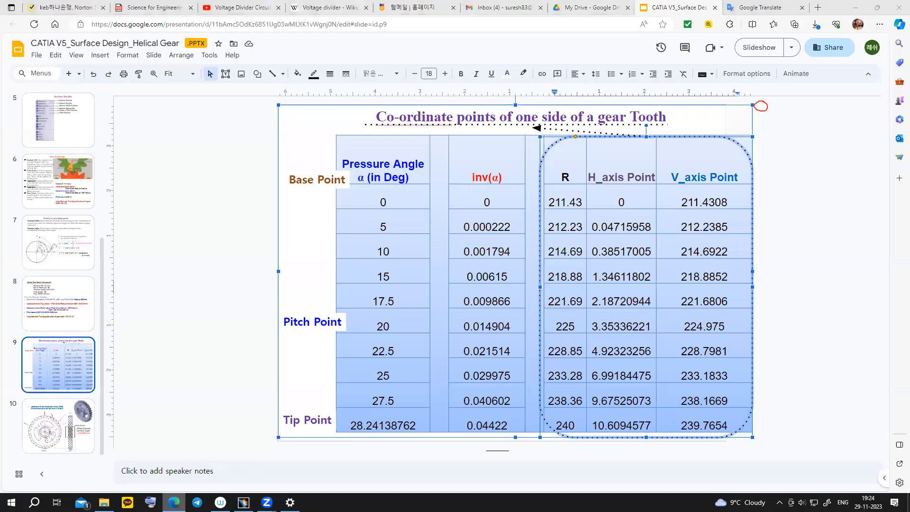
click(173, 503)
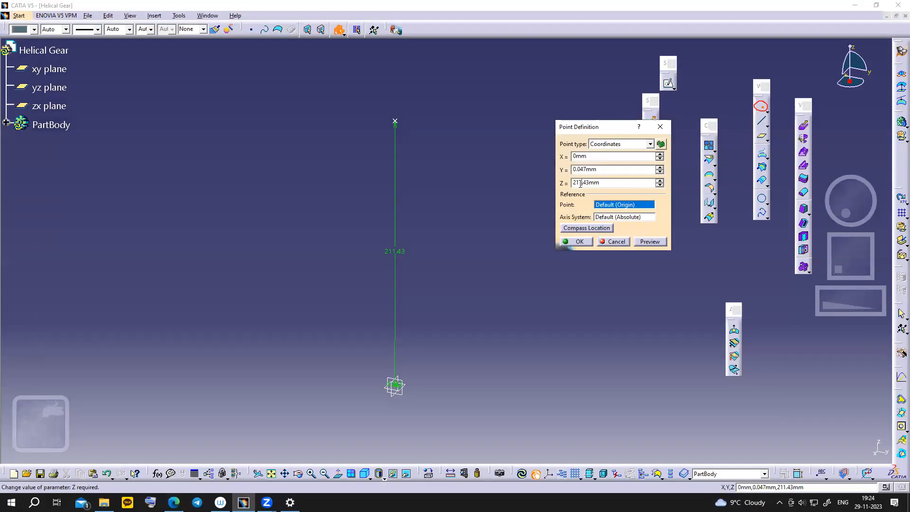
drag(579, 183, 604, 185)
text(2.24)
click(572, 242)
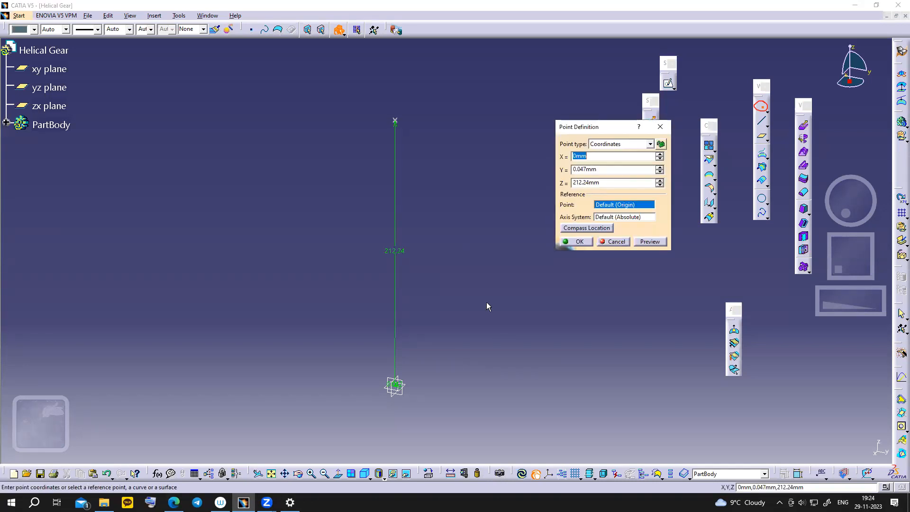
- Enter the next point's Y 0.385 mm and Z 214.69 mm from the table
click(179, 455)
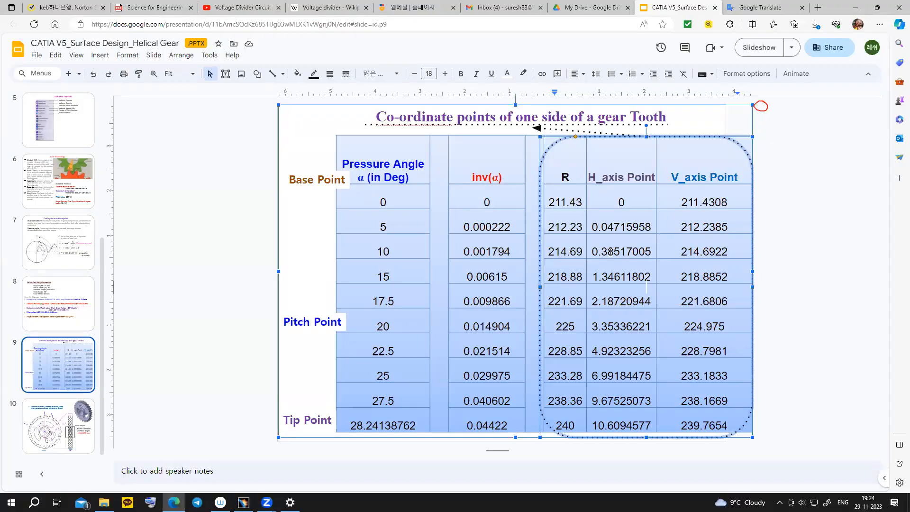
key(alt+Tab)
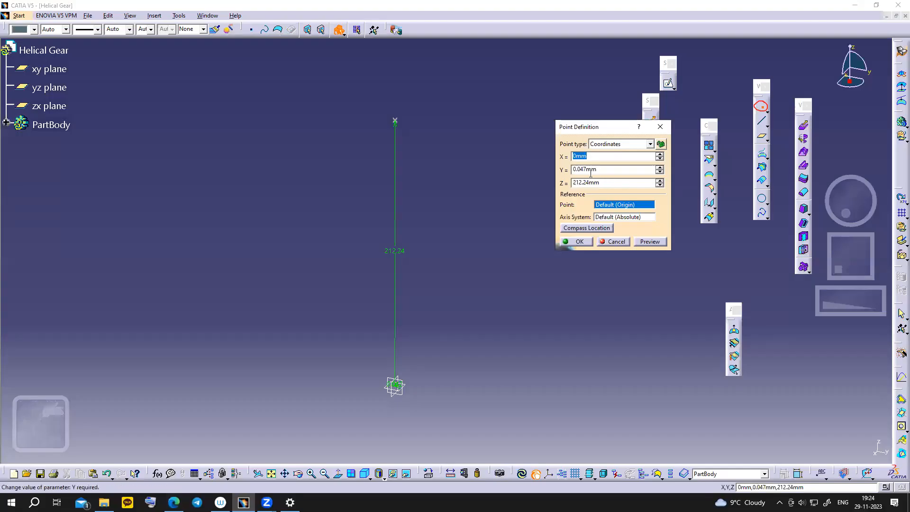
drag(578, 170, 586, 171)
key(alt+Tab)
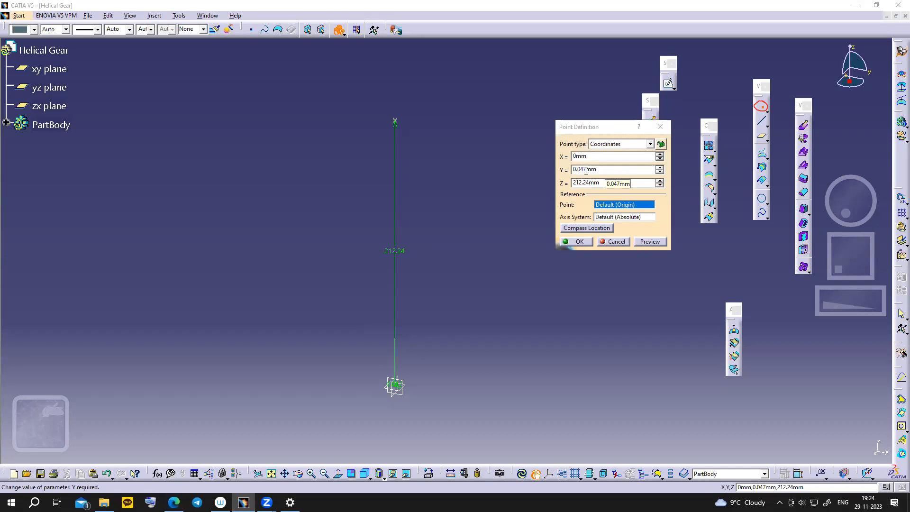
drag(578, 170, 584, 170)
key(alt+Tab)
drag(576, 170, 586, 169)
text(385)
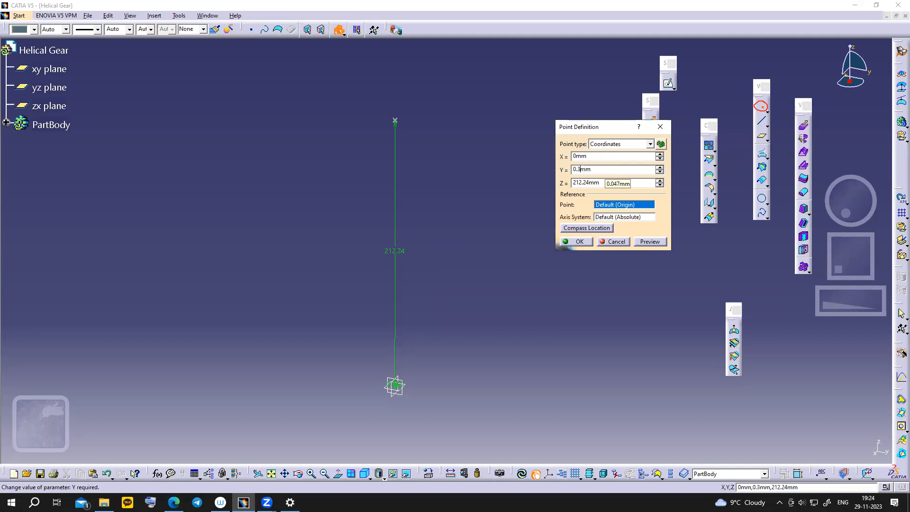
click(573, 186)
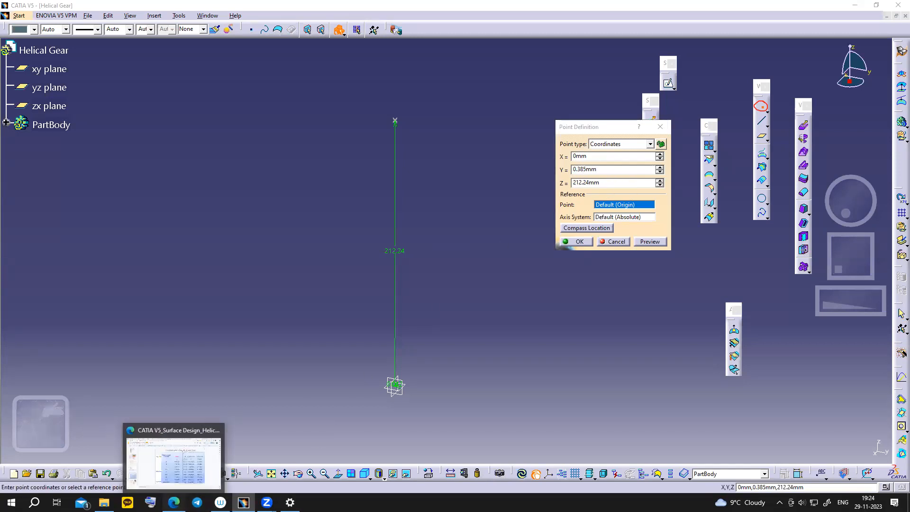
click(173, 503)
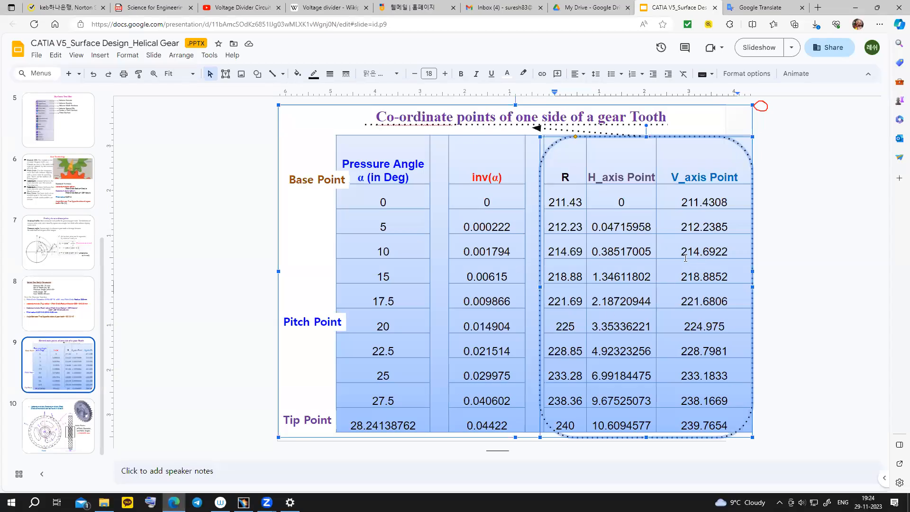
click(243, 503)
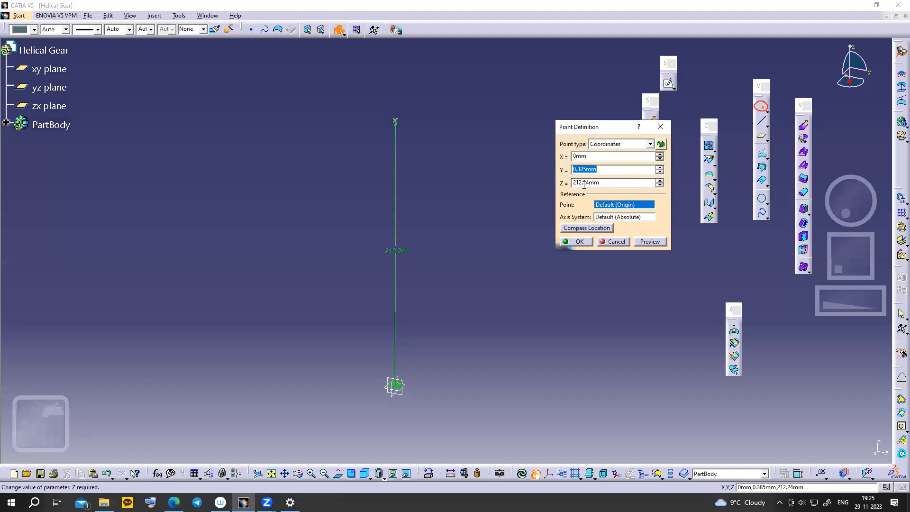
click(579, 183)
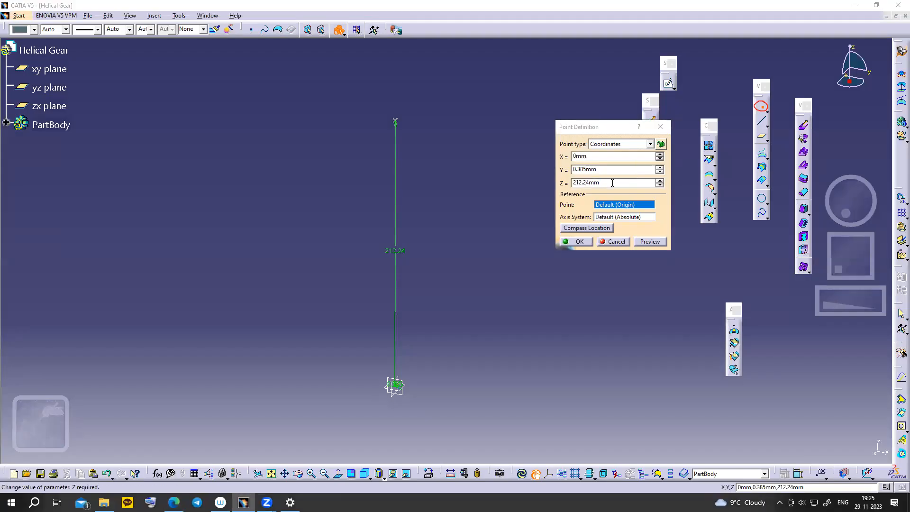
drag(580, 184, 618, 183)
drag(617, 184, 580, 184)
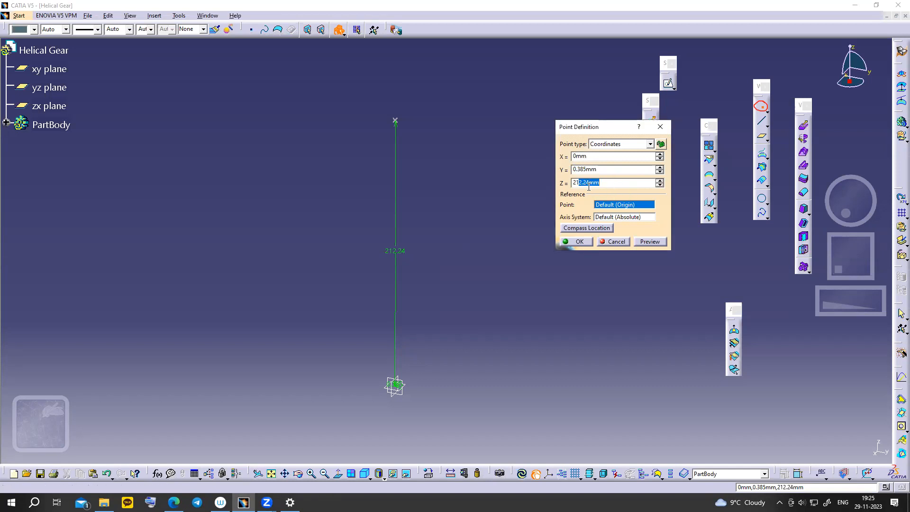
text(4)
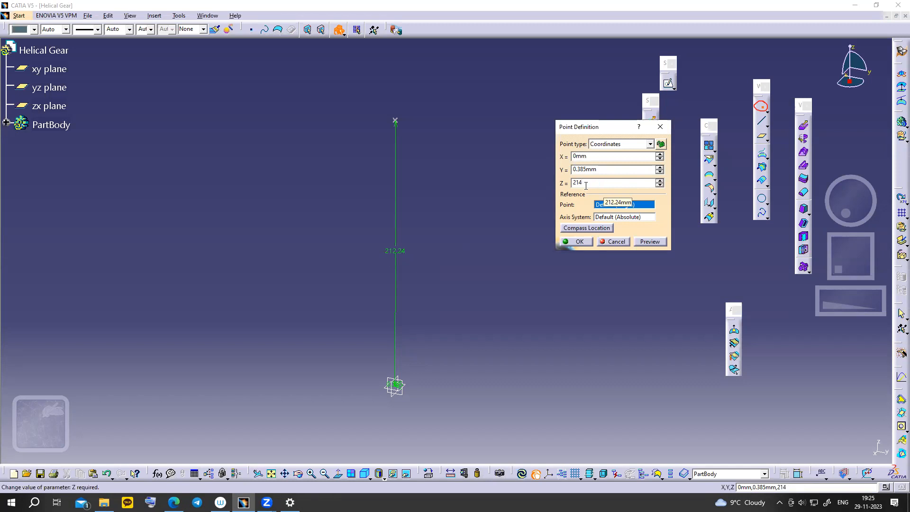
text(.69)
- Confirm the 0.385/214.69 point and create the point at Y 1.346, Z 218.88 mm
click(574, 242)
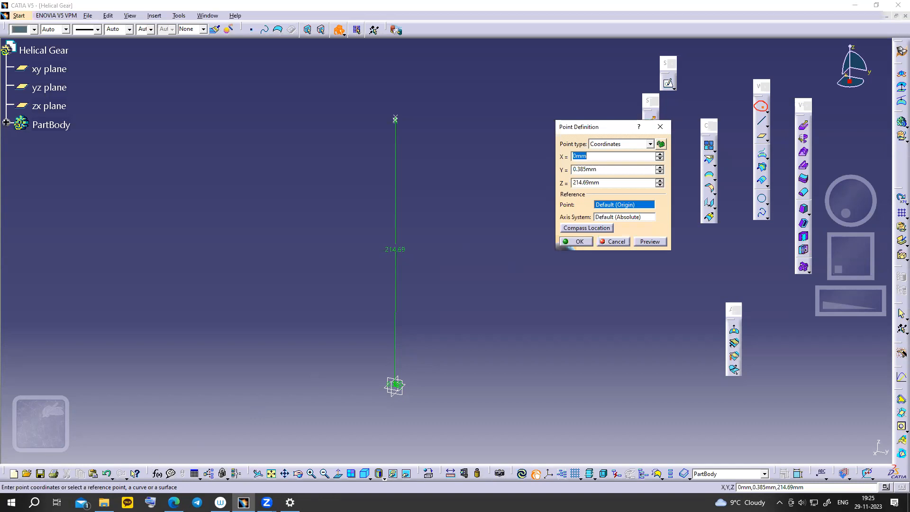
click(174, 503)
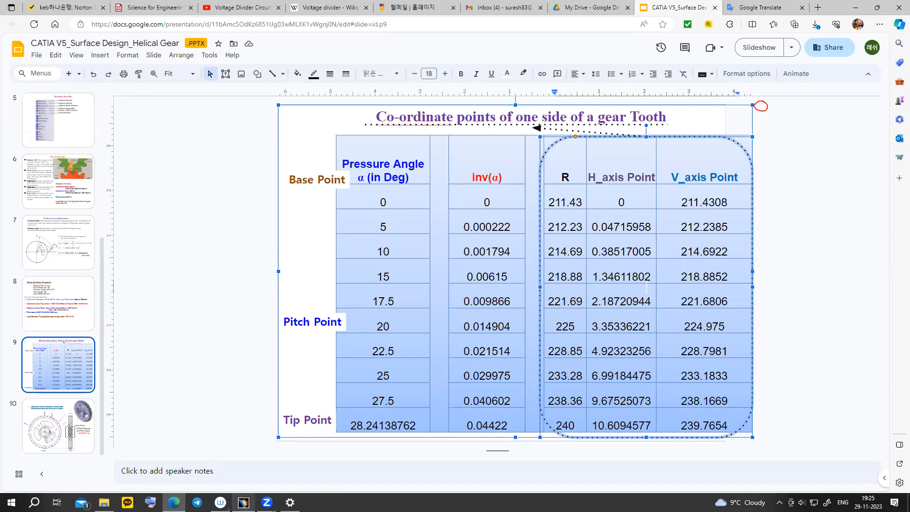
click(244, 503)
click(574, 171)
double_click(573, 171)
text(1.)
key(Return)
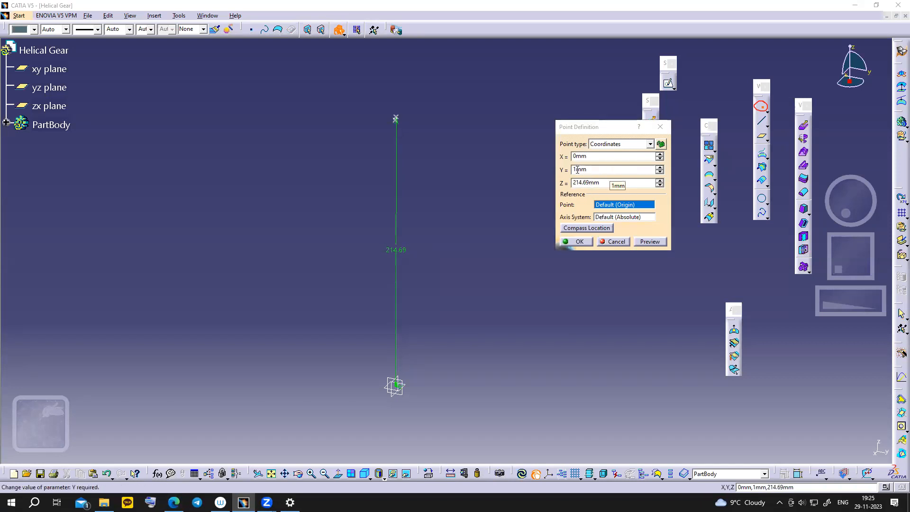
text(.34)
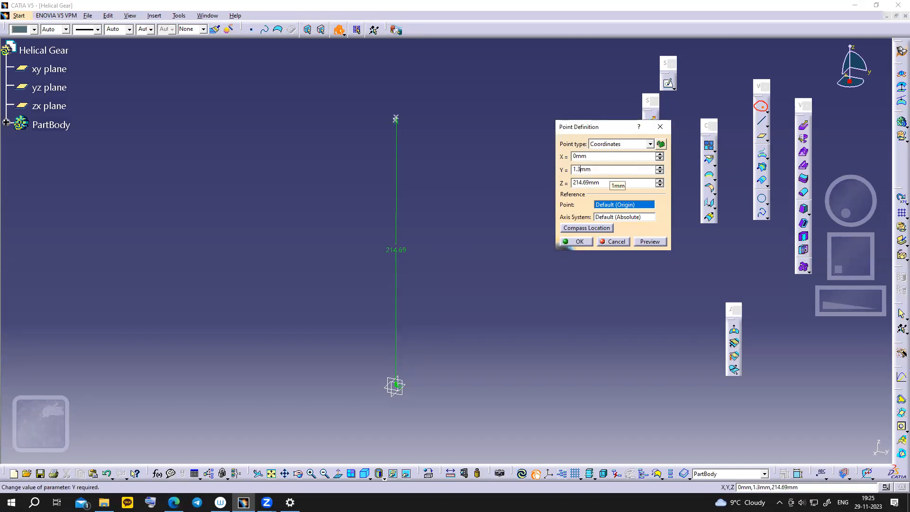
key(Return)
click(584, 170)
text(6)
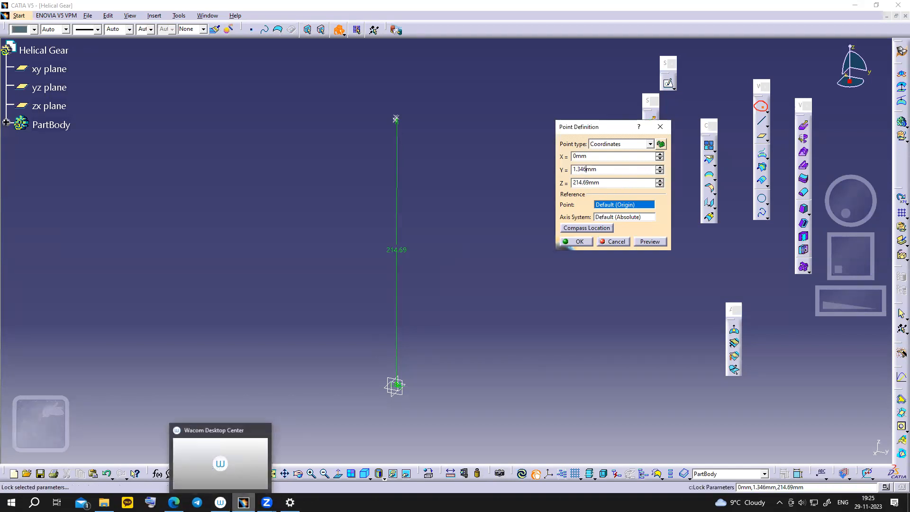
click(244, 502)
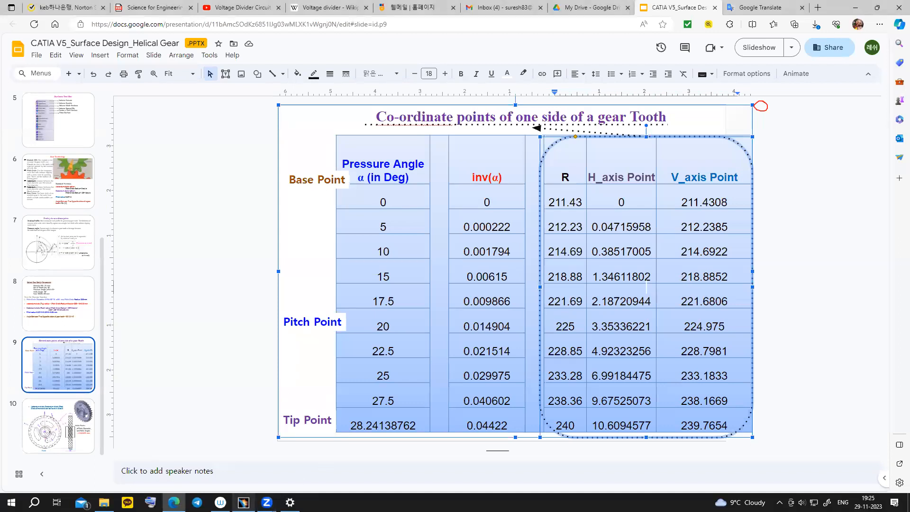
click(244, 502)
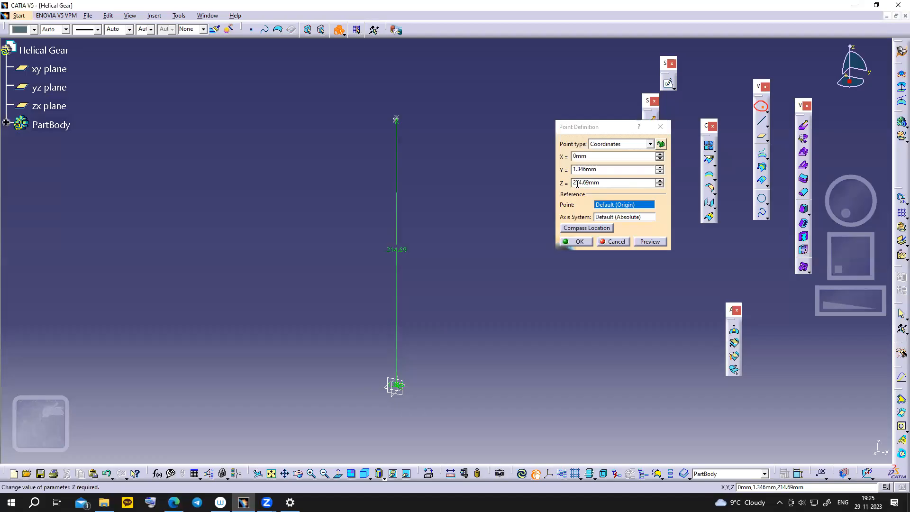
drag(576, 184, 581, 184)
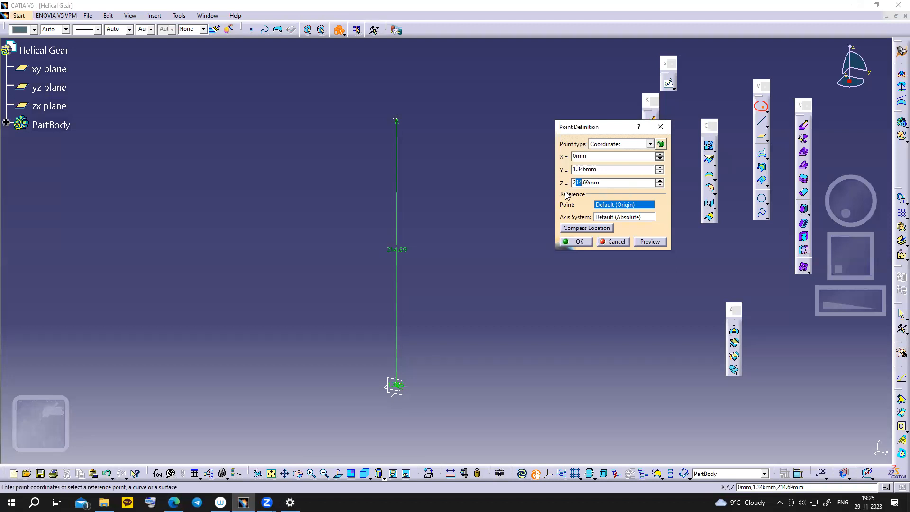
text(18)
key(Delete)
key(Delete)
text(88)
click(571, 242)
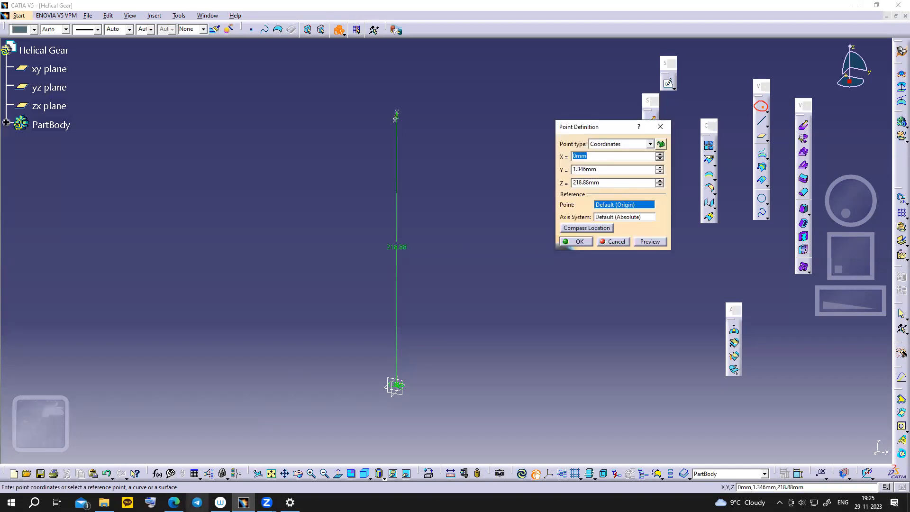
- Create the flank point at Y 2.187 mm, Z 221.68 mm
key(alt+Tab)
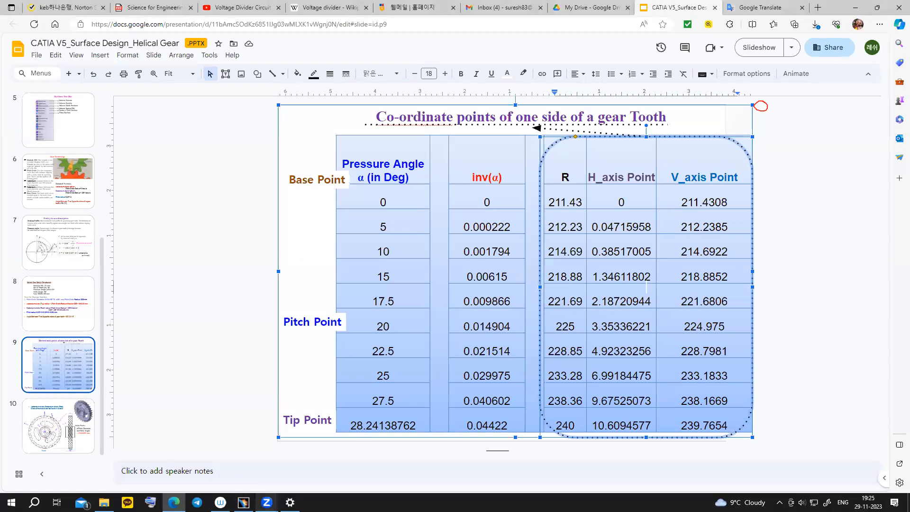
click(243, 503)
double_click(611, 168)
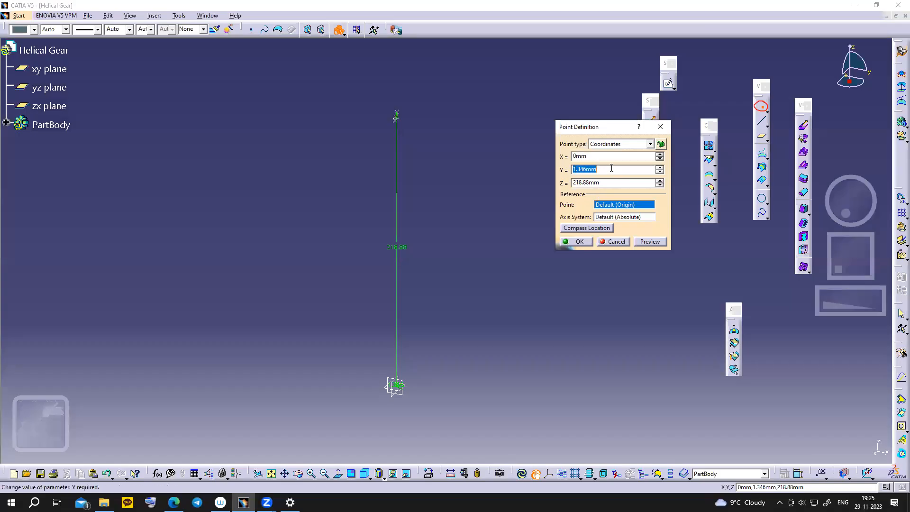
text(2.187)
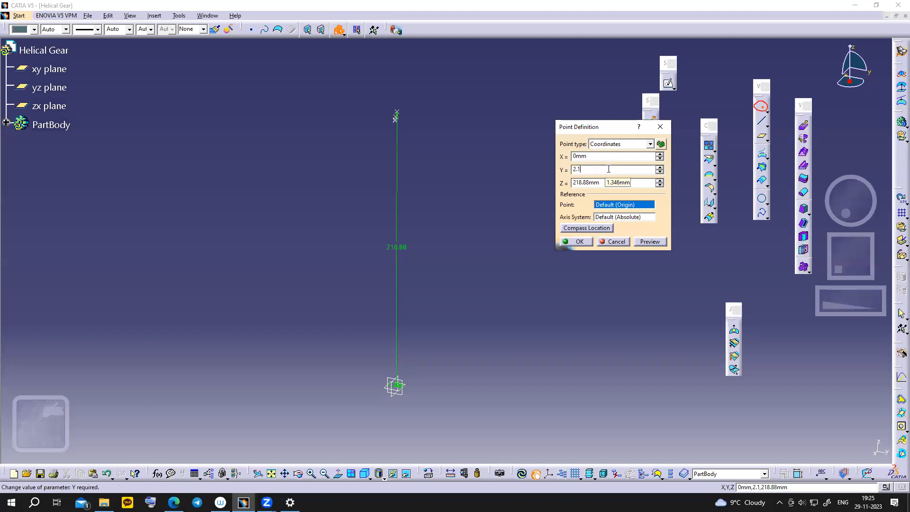
double_click(597, 182)
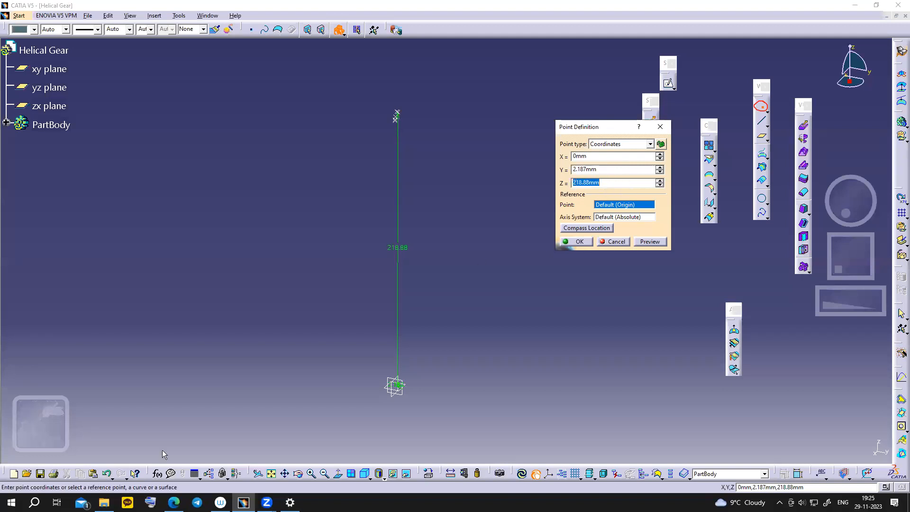
click(173, 502)
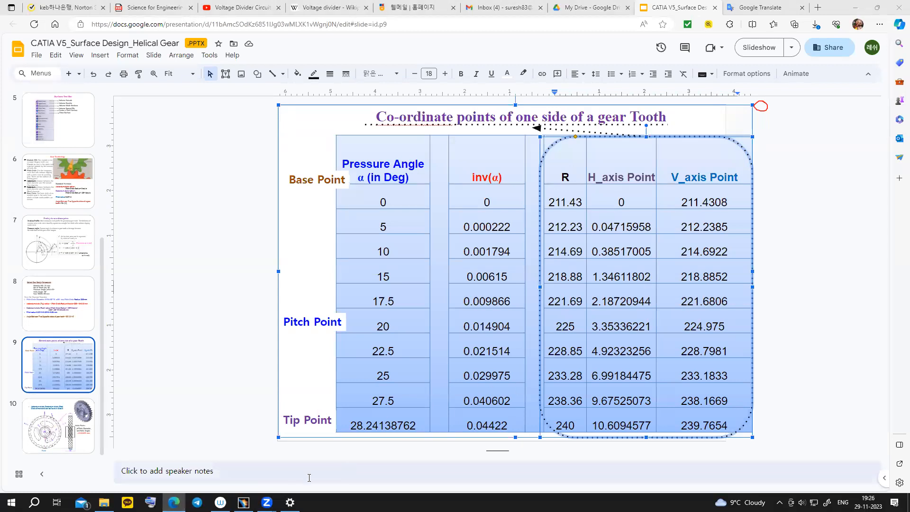
click(243, 503)
text(221.)
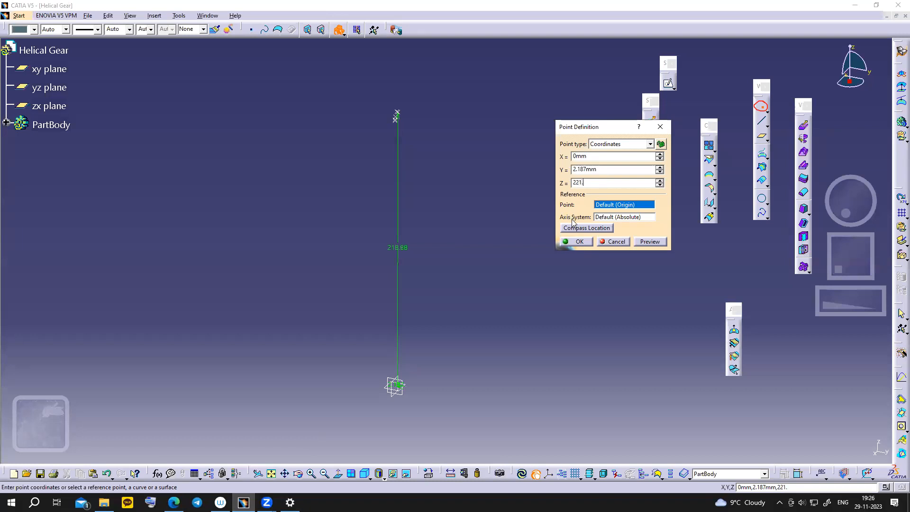
text(68)
click(577, 243)
- Create the flank point at Y 3.35 mm, Z 224.975 mm
click(173, 503)
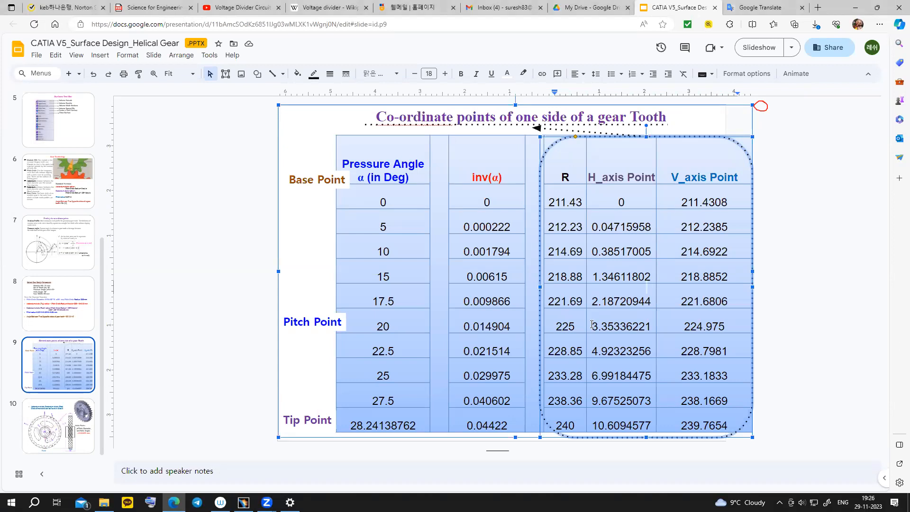
click(243, 503)
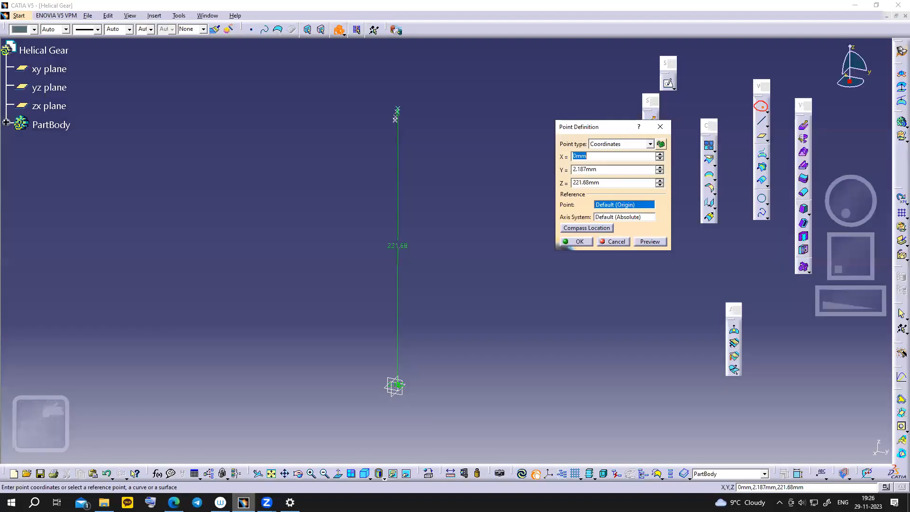
key(alt+Tab)
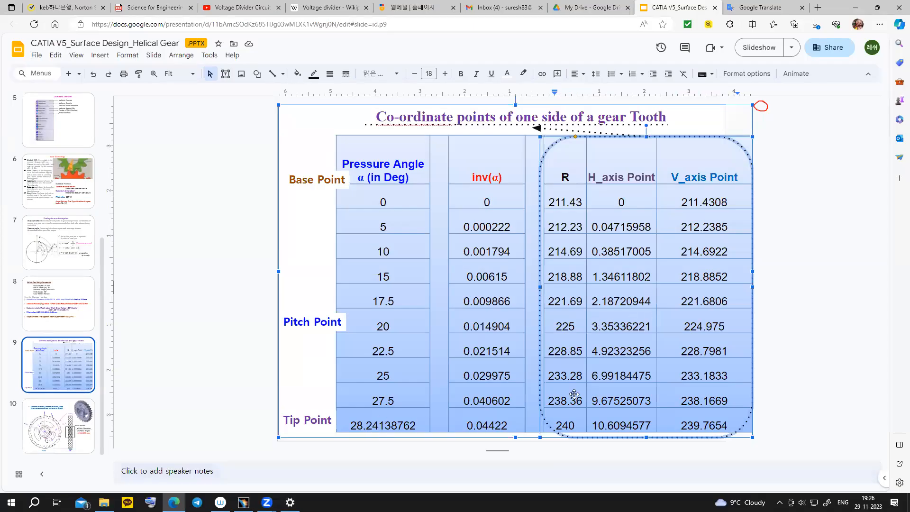
key(alt+Tab)
key(alt+Tab)
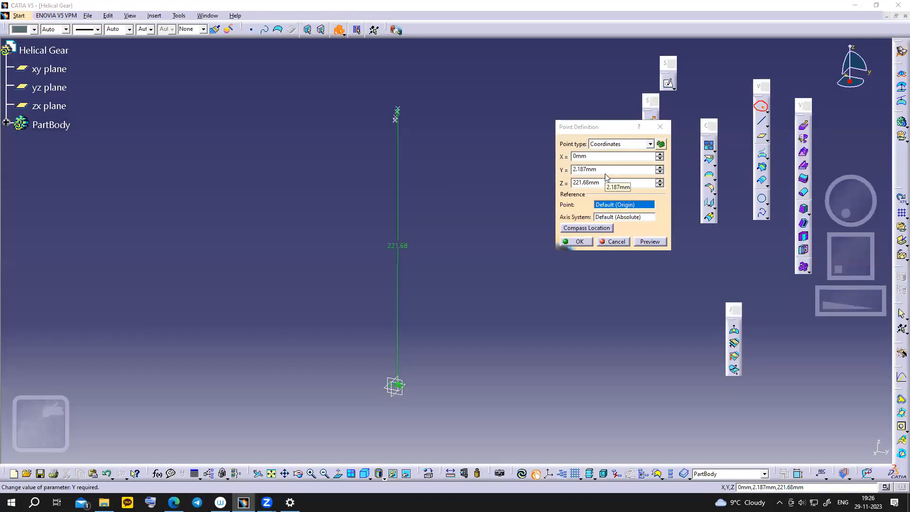
drag(576, 170, 608, 169)
double_click(616, 170)
text(3.35)
drag(573, 185, 618, 184)
click(174, 503)
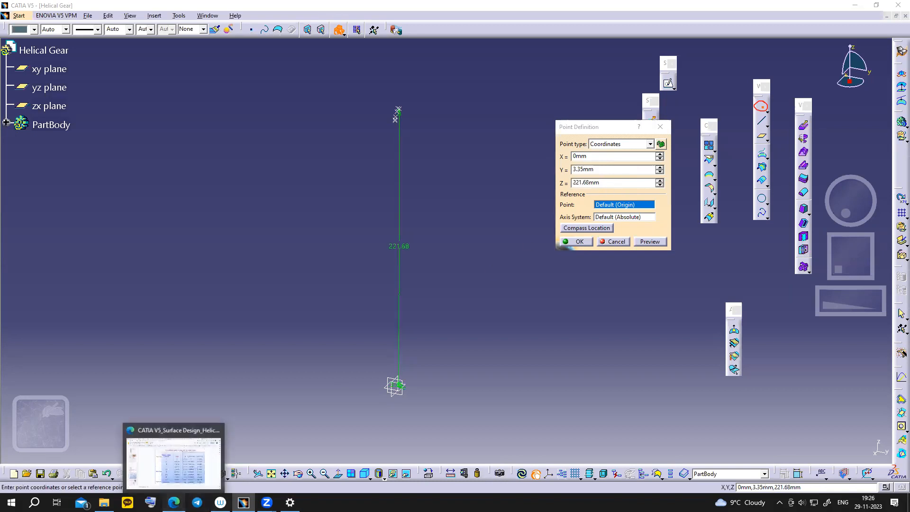
click(173, 459)
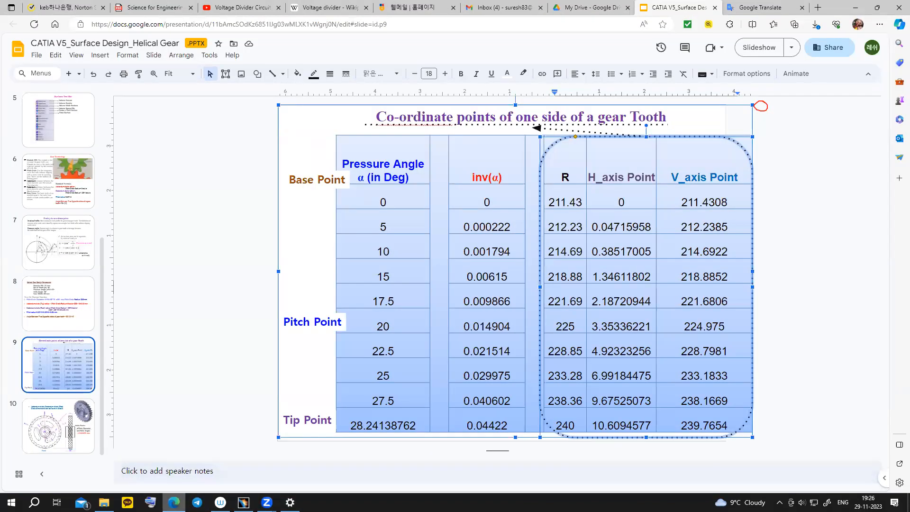
key(alt+Tab)
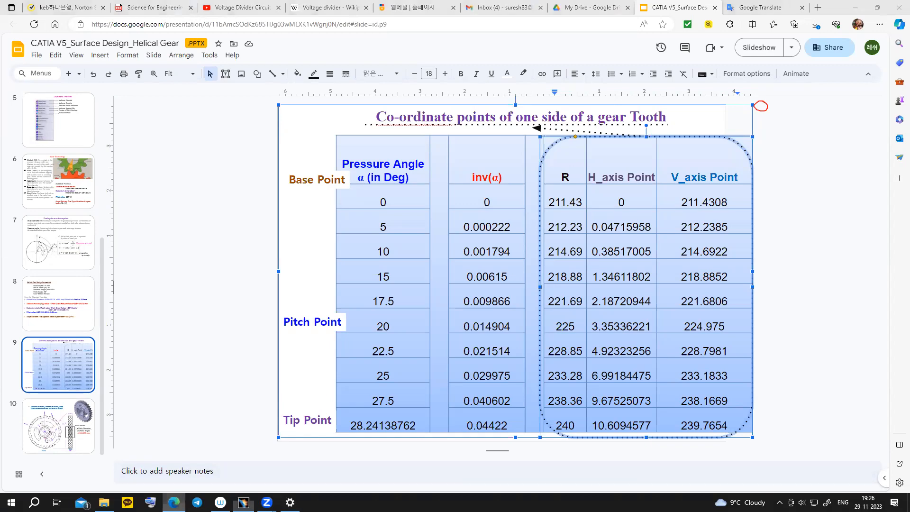
text(224.975mm)
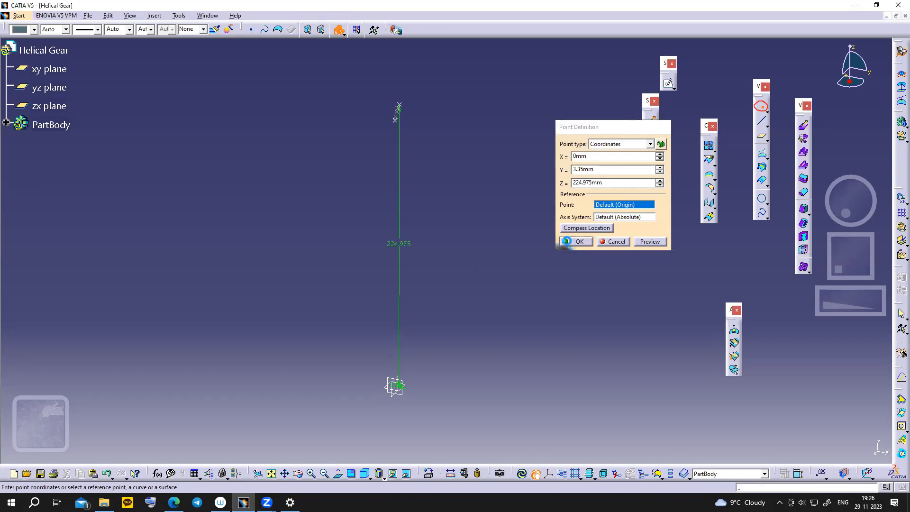
click(174, 502)
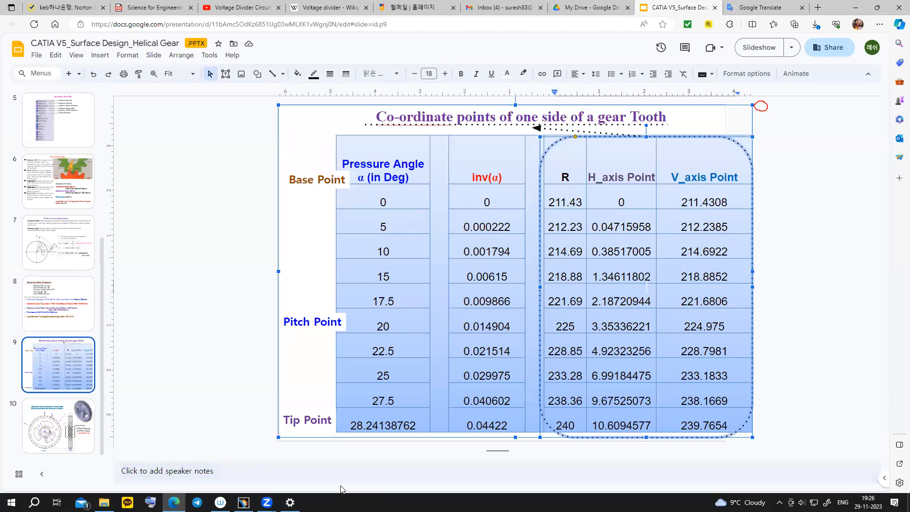
- Enter the 22.5° row's coordinates, Y 4.92 mm and Z 228.8 mm
click(243, 503)
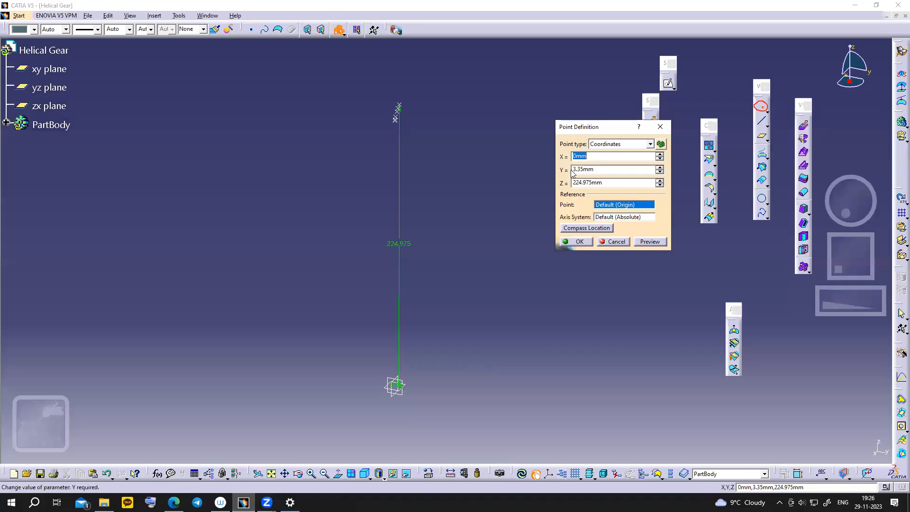
double_click(630, 170)
text(4.)
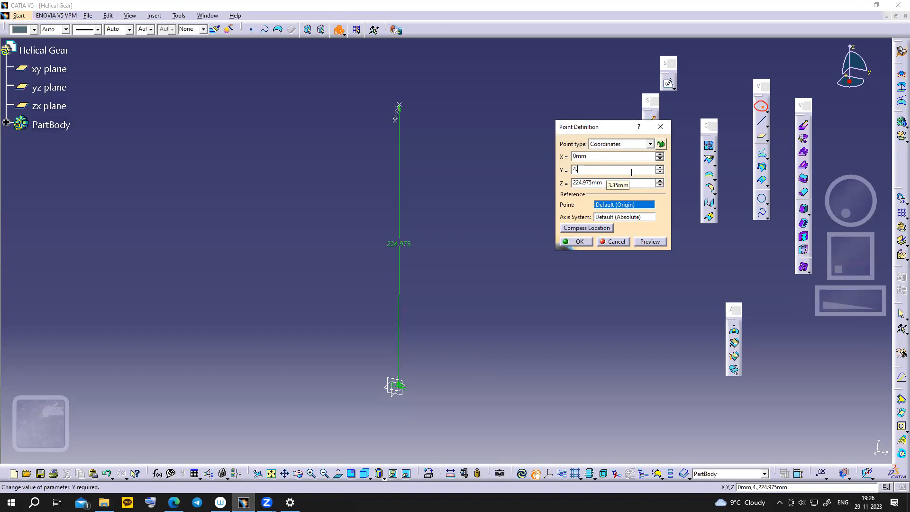
text(92)
click(582, 184)
drag(574, 182, 622, 184)
click(174, 503)
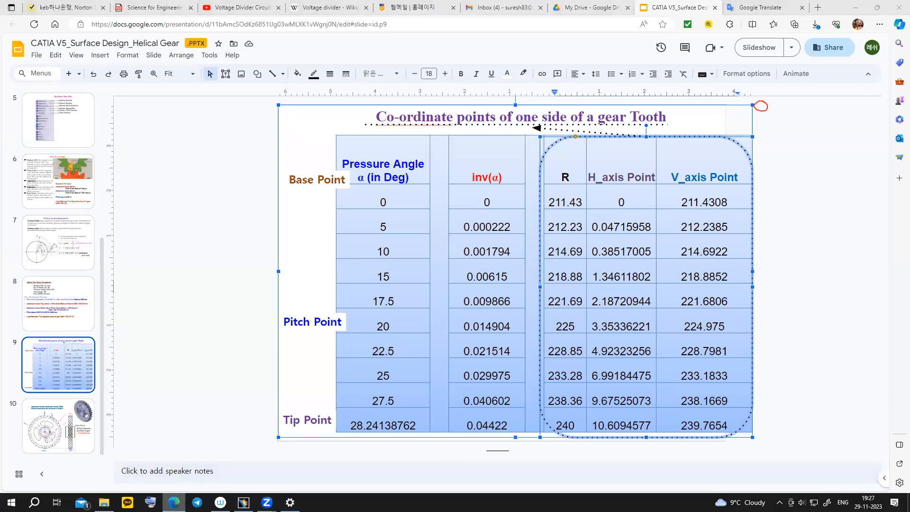
key(alt+Tab)
key(alt+Tab)
click(572, 183)
drag(576, 184, 612, 182)
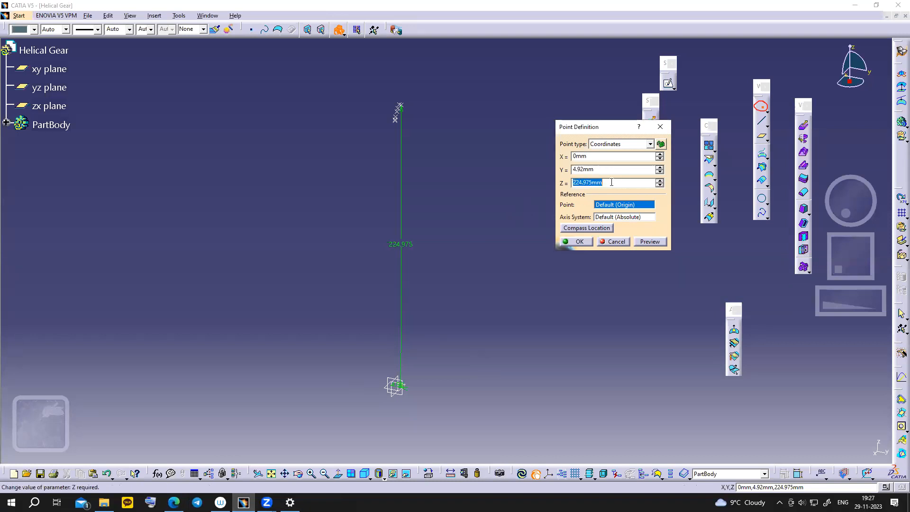
text(228.8)
- Confirm the 228.8 point and create the point at Y 7 mm, Z 233.2 mm
click(569, 242)
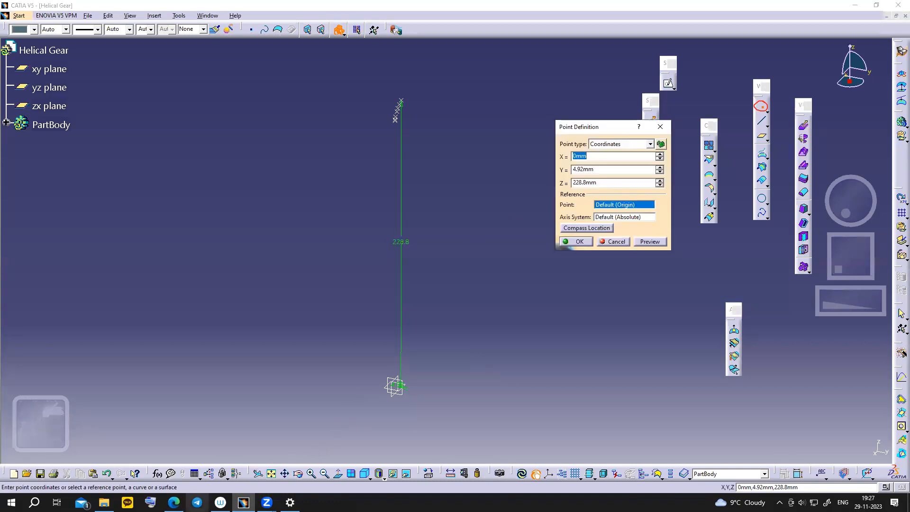
click(174, 502)
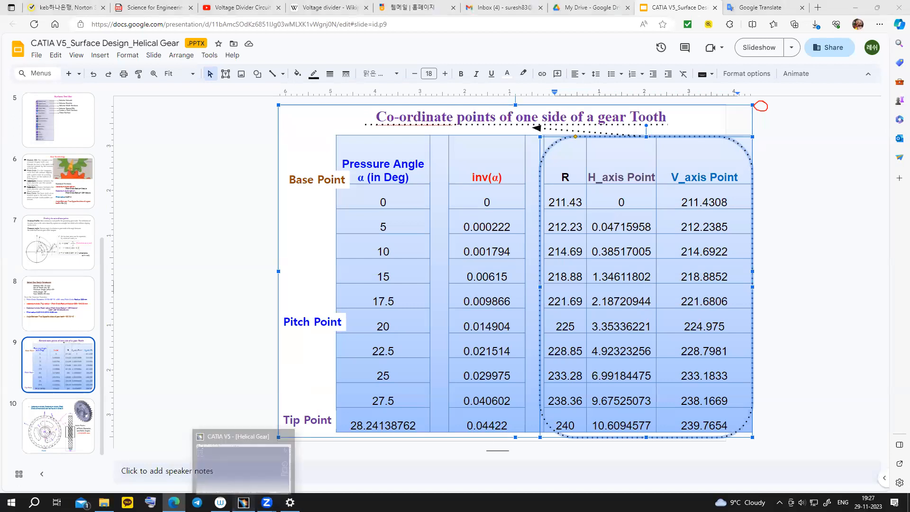
click(243, 502)
key(Tab)
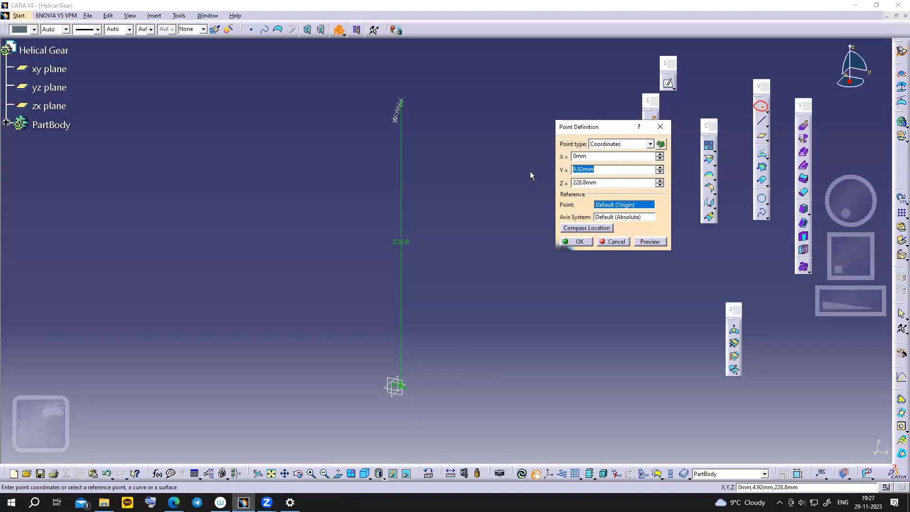
text(9)
drag(579, 168, 570, 169)
text(7)
key(Tab)
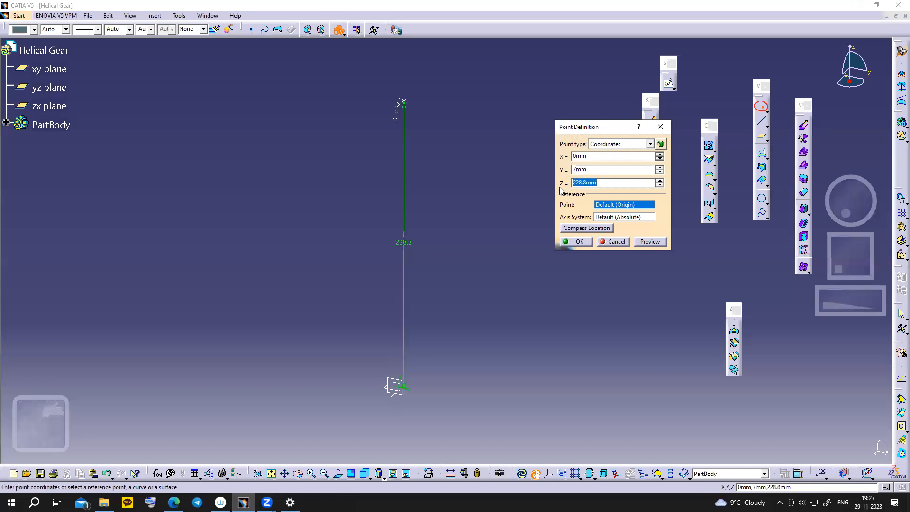
click(173, 503)
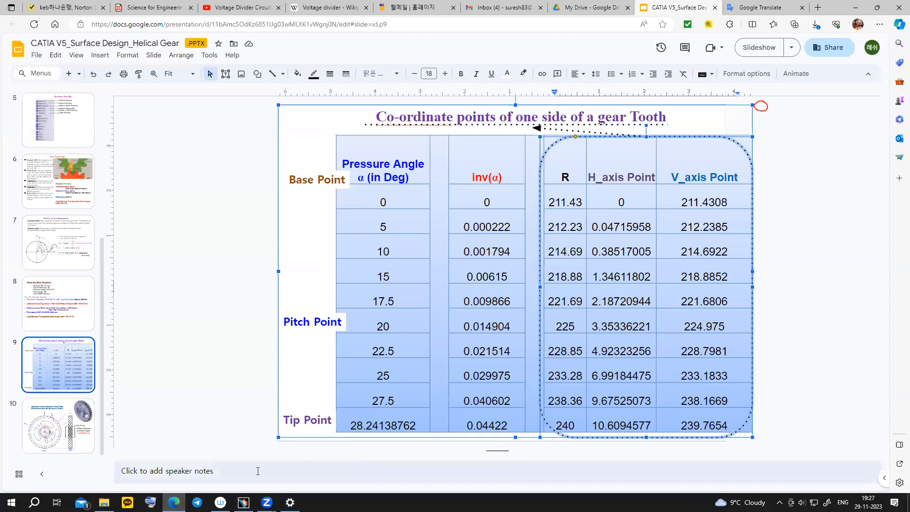
click(244, 503)
text(233.)
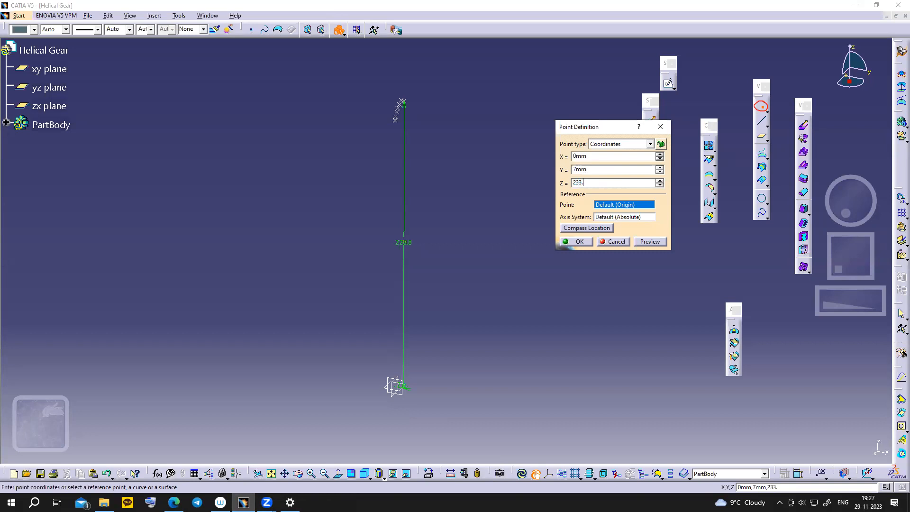
text(2)
click(566, 242)
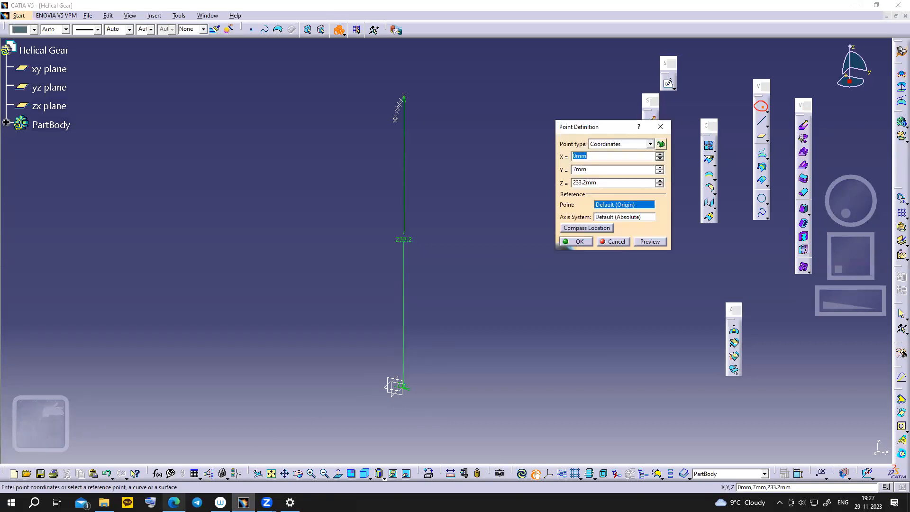
- Create the flank point at Y 9.67 mm, Z 238.16 mm
click(173, 502)
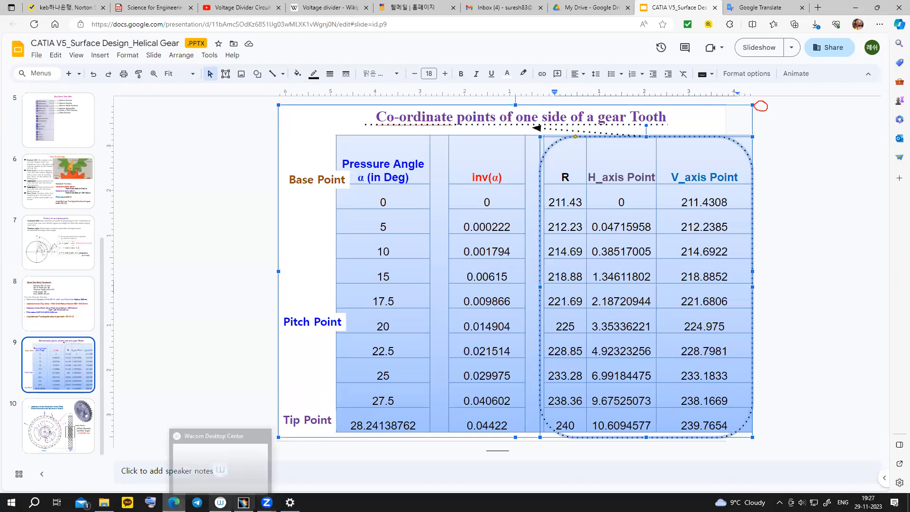
click(243, 503)
click(596, 172)
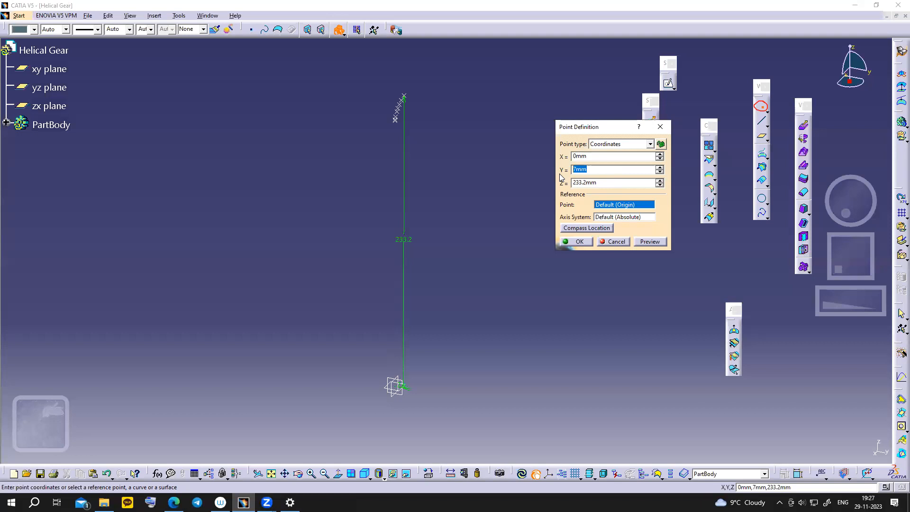
text(9.67)
drag(602, 183, 572, 185)
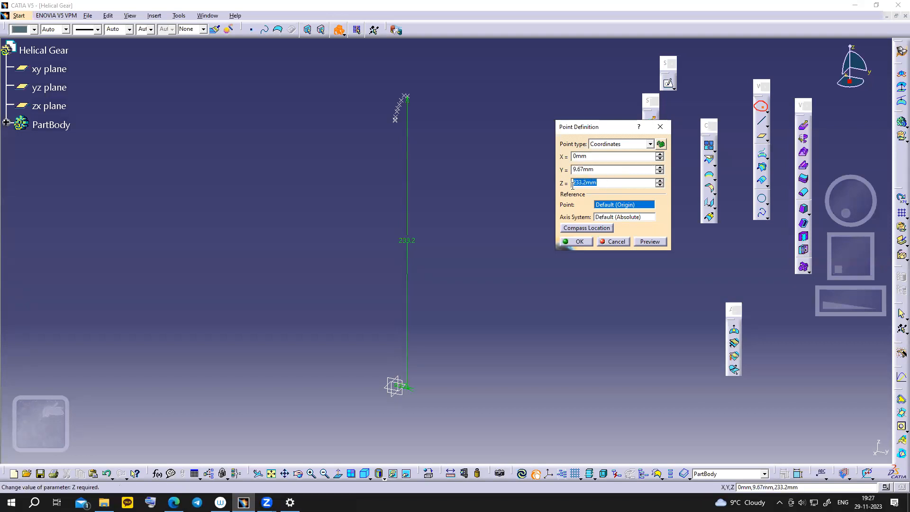
click(174, 503)
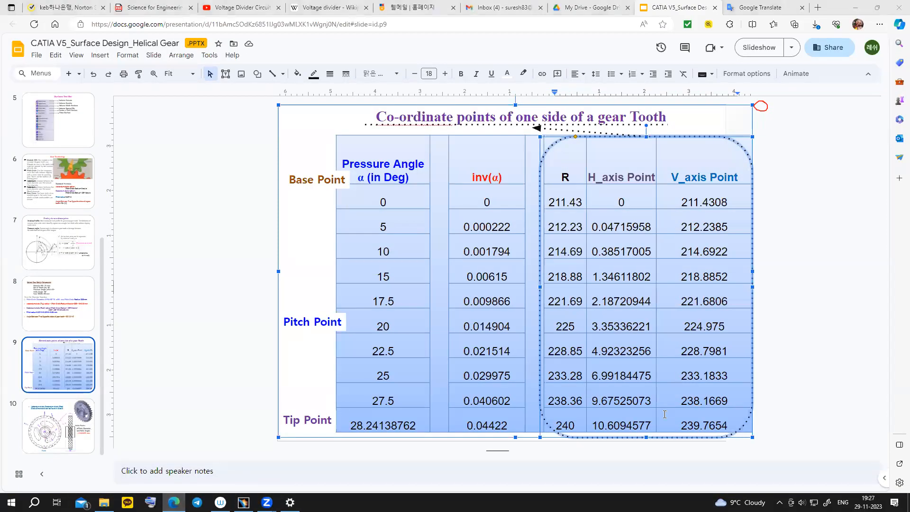
click(243, 503)
text(238.16)
click(576, 241)
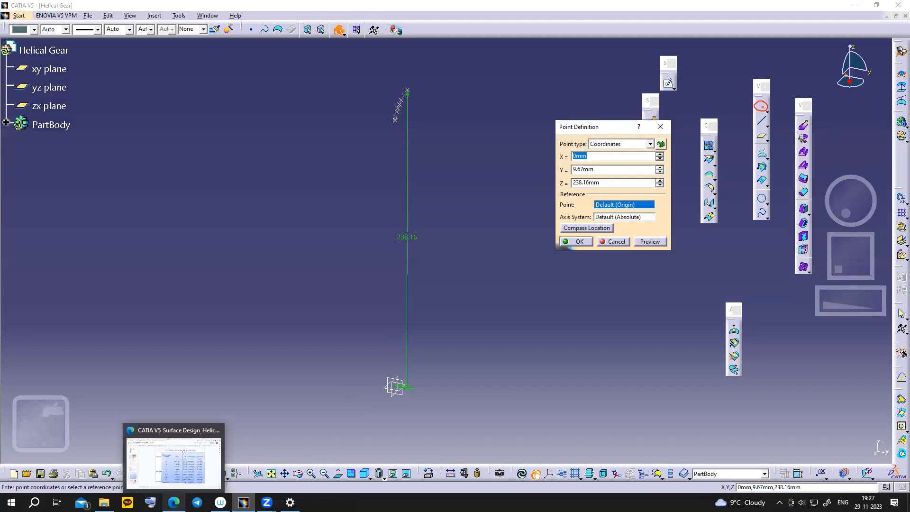
- Create the tip point at Y 10.6 mm, Z 239.76 mm and close Point Definition
click(173, 503)
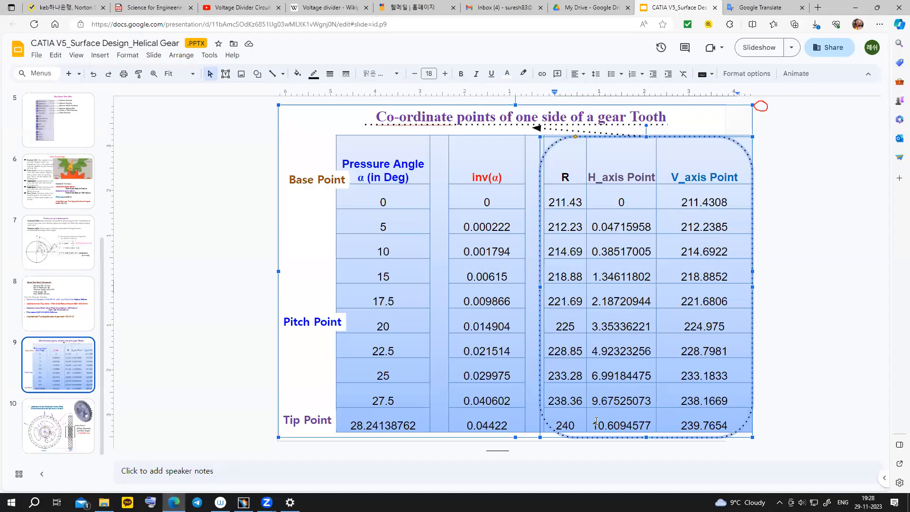
click(244, 503)
key(Tab)
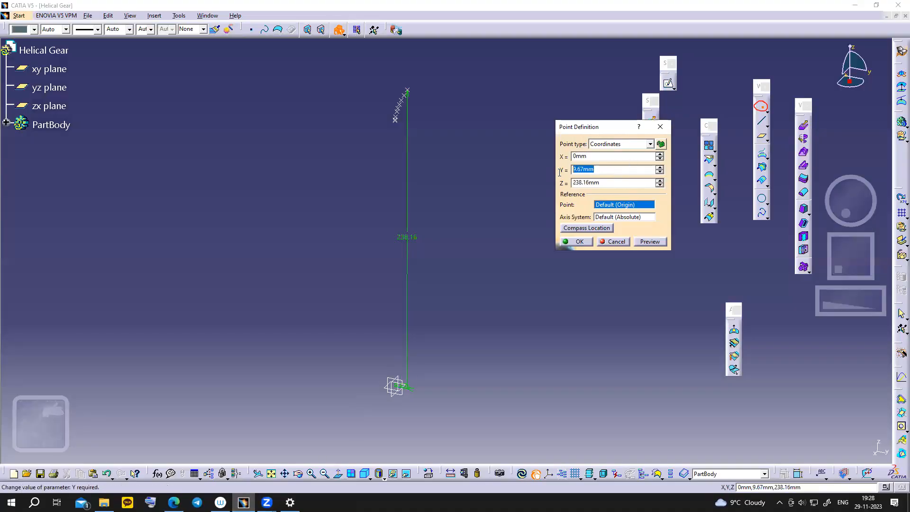
text(10.)
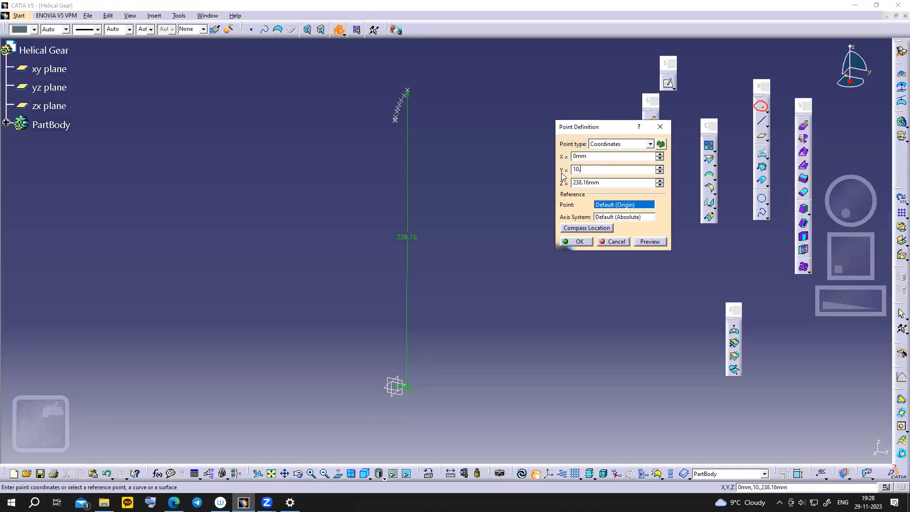
text(6mm)
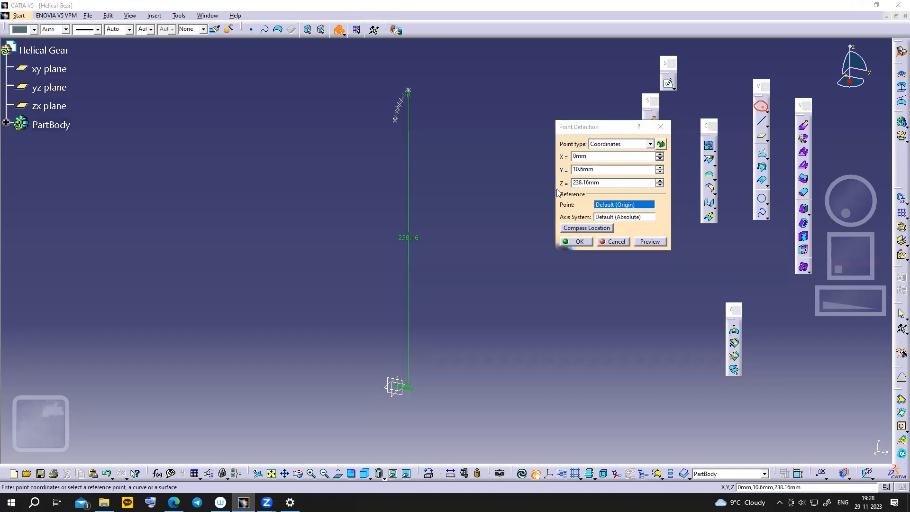
key(Tab)
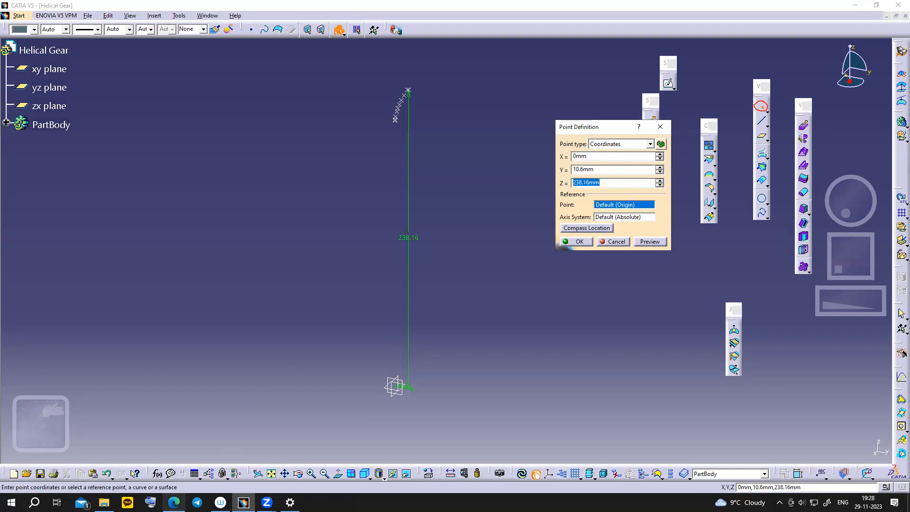
click(187, 478)
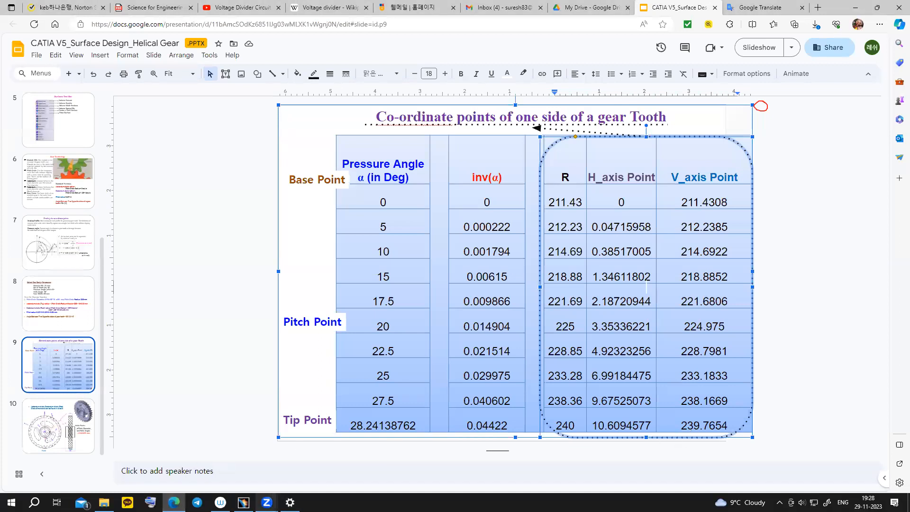
click(243, 503)
text(2)
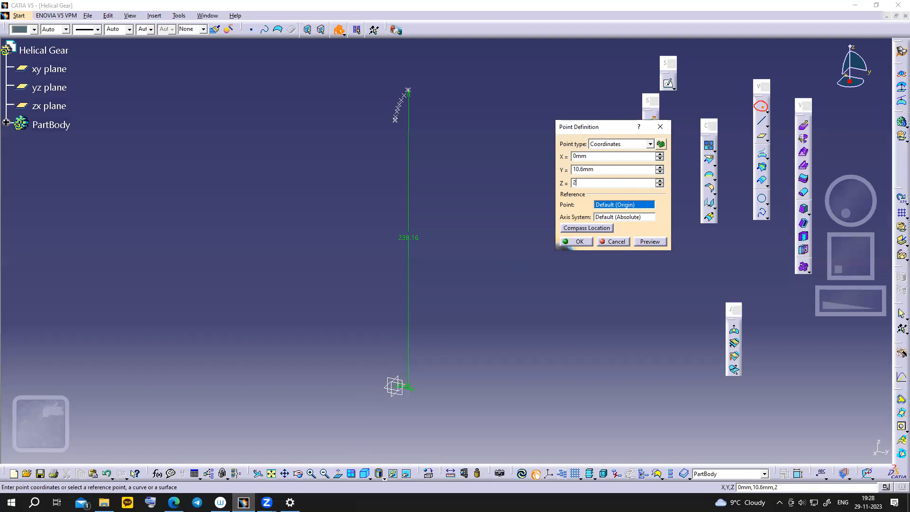
text(39.76)
click(579, 241)
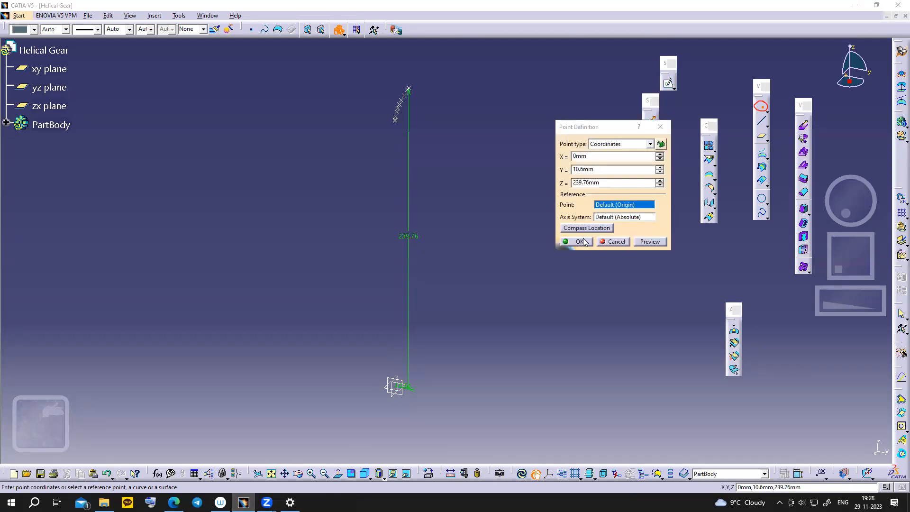
click(614, 242)
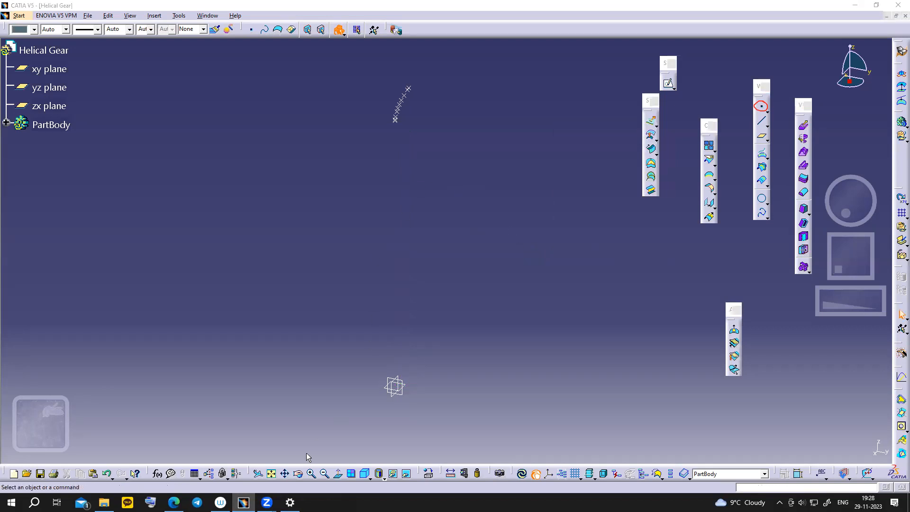
- Fit the points in view and start a spline through the first five flank points, beginning at the top point
click(271, 474)
middle_drag(549, 210, 451, 212)
scroll(494, 245, up, 1)
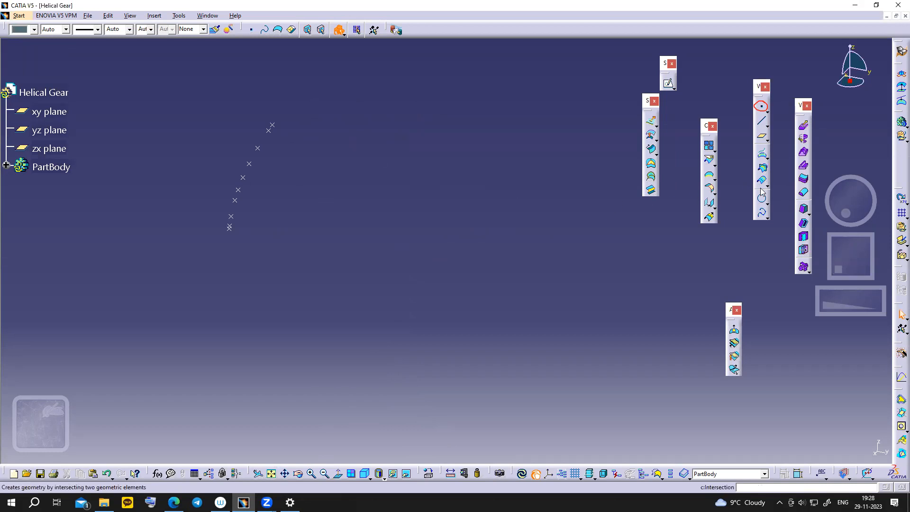
click(760, 215)
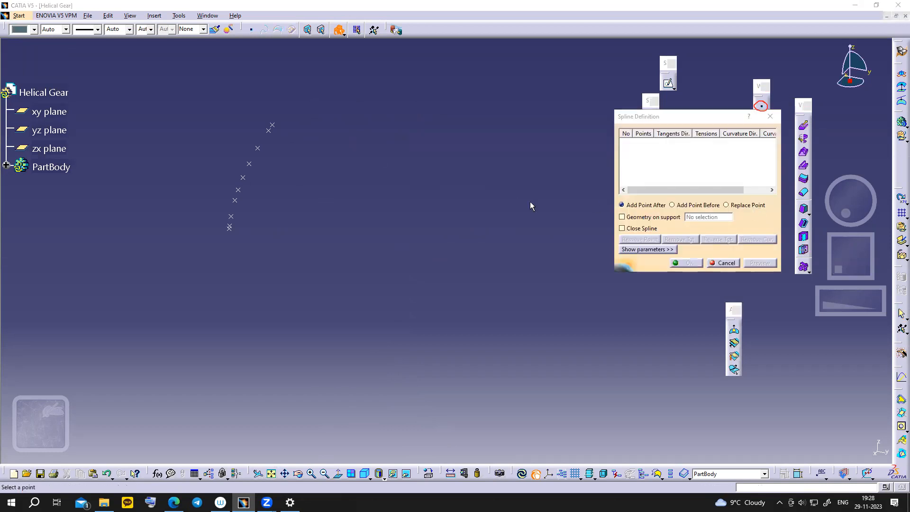
click(269, 129)
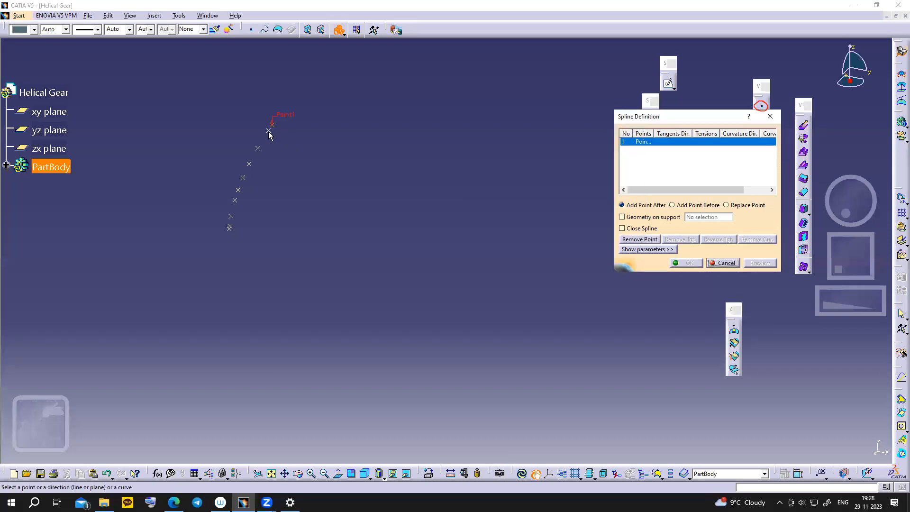
click(269, 130)
click(258, 148)
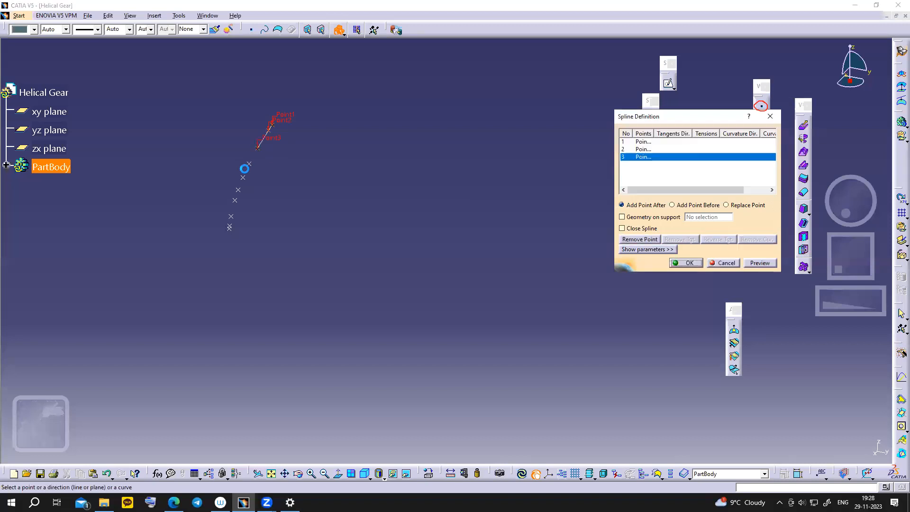
click(248, 164)
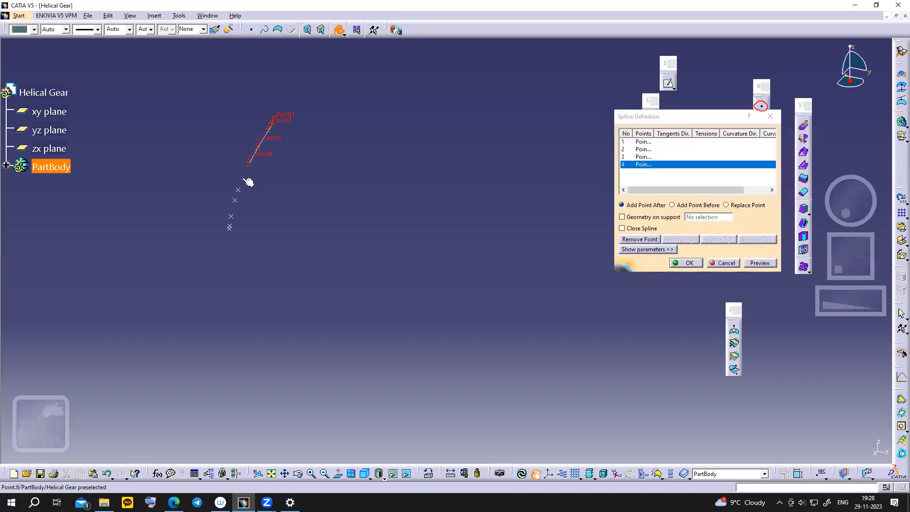
click(243, 177)
- Add the remaining five flank points down to the lowest one and confirm Spline.1
click(240, 190)
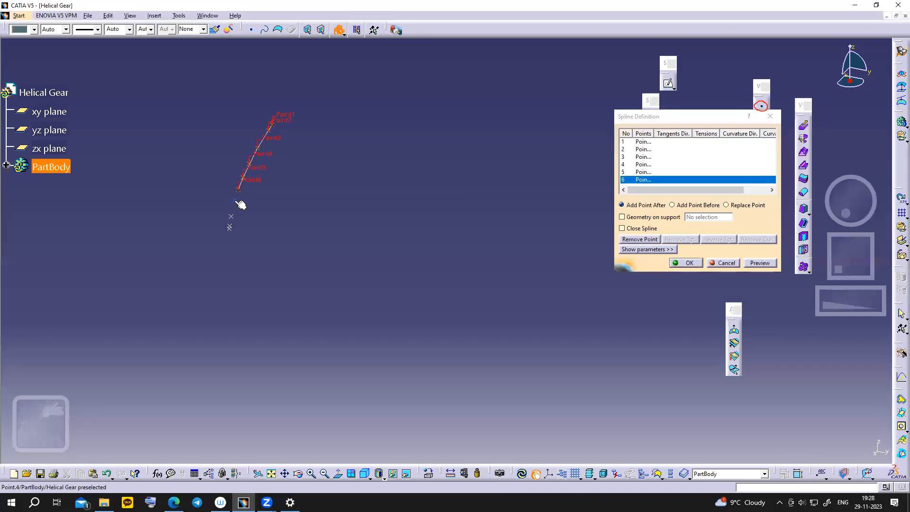
click(235, 200)
click(231, 217)
click(230, 226)
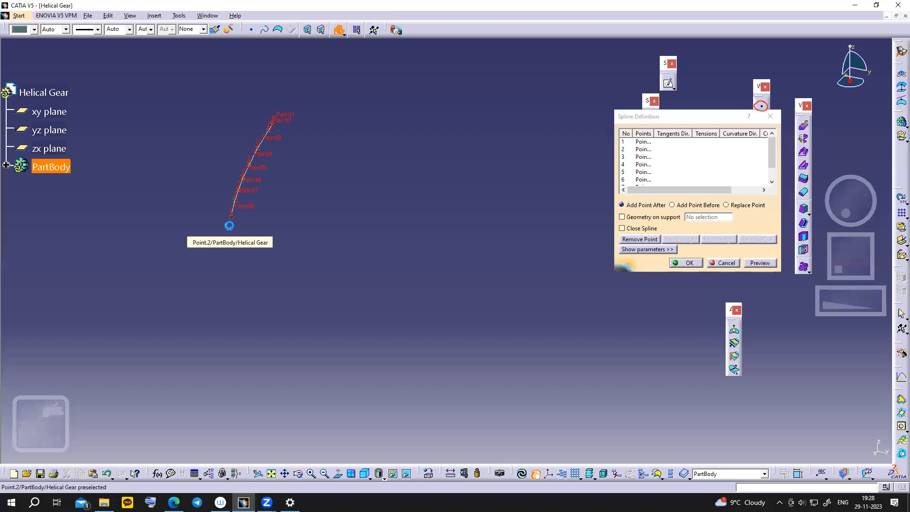
click(230, 229)
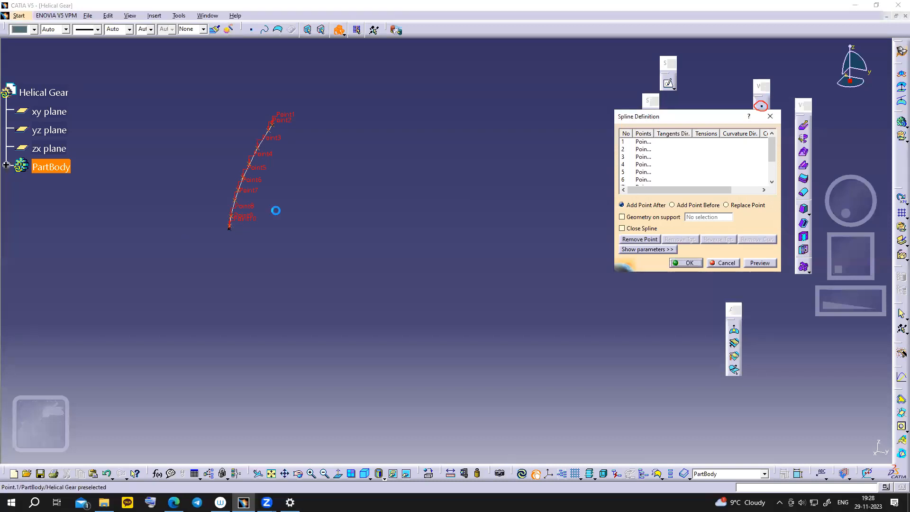
click(682, 263)
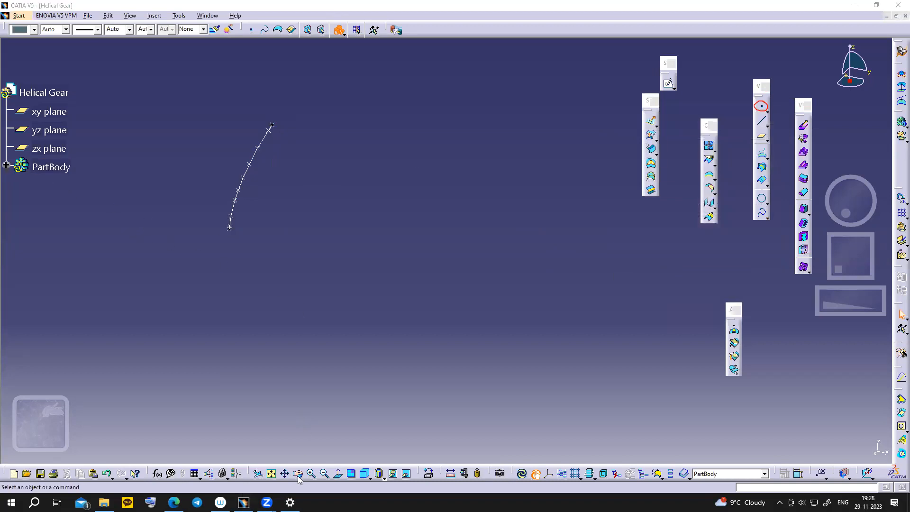
- Open a flank point's definition and check the 20 degree row in the slide's coordinate table
double_click(242, 178)
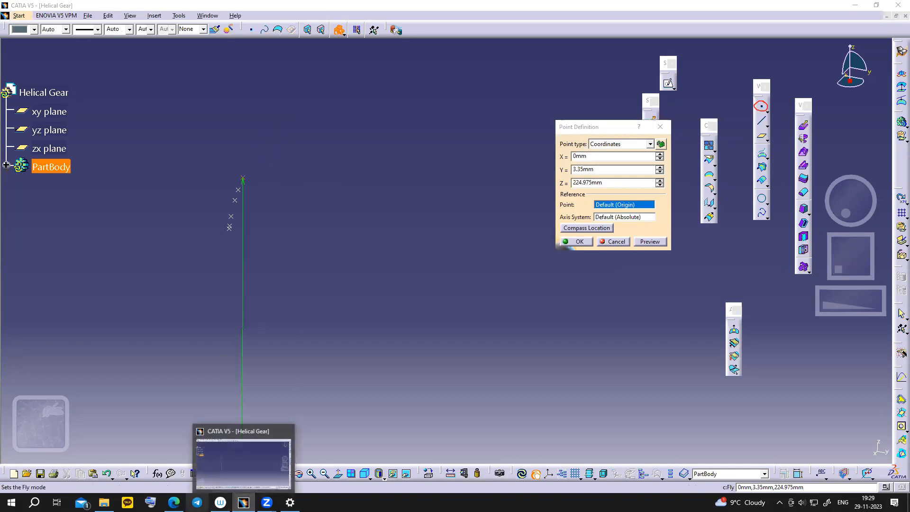
click(174, 502)
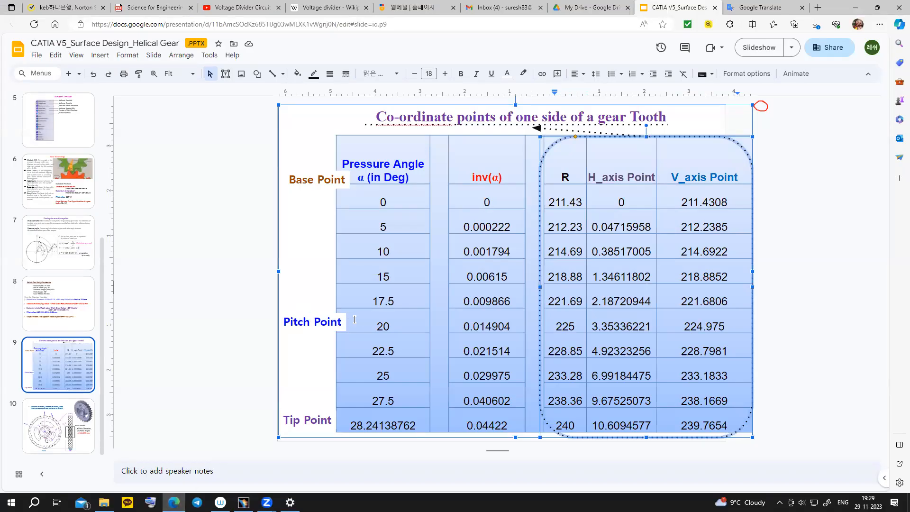
key(alt+Tab)
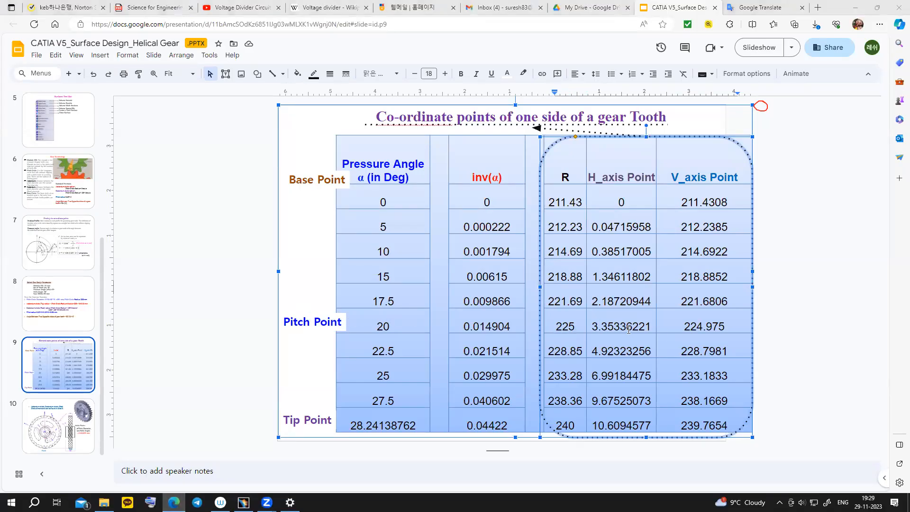
click(173, 502)
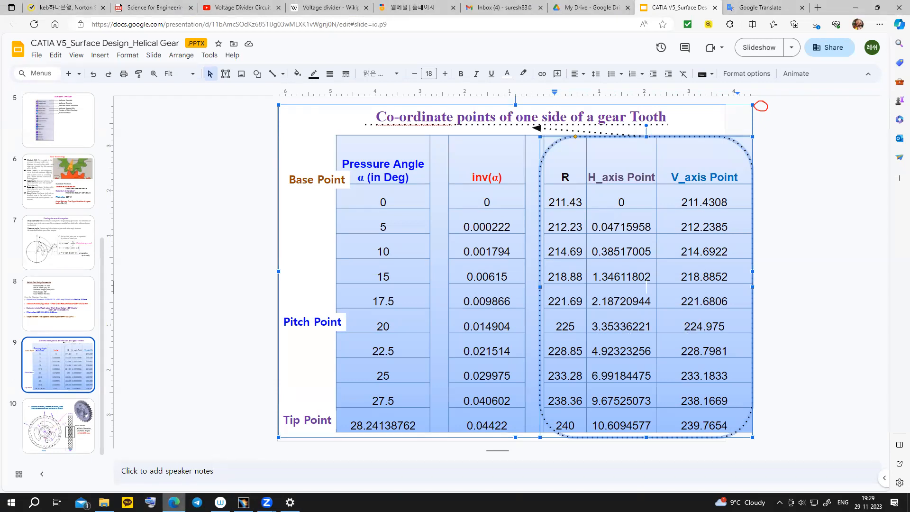
click(376, 325)
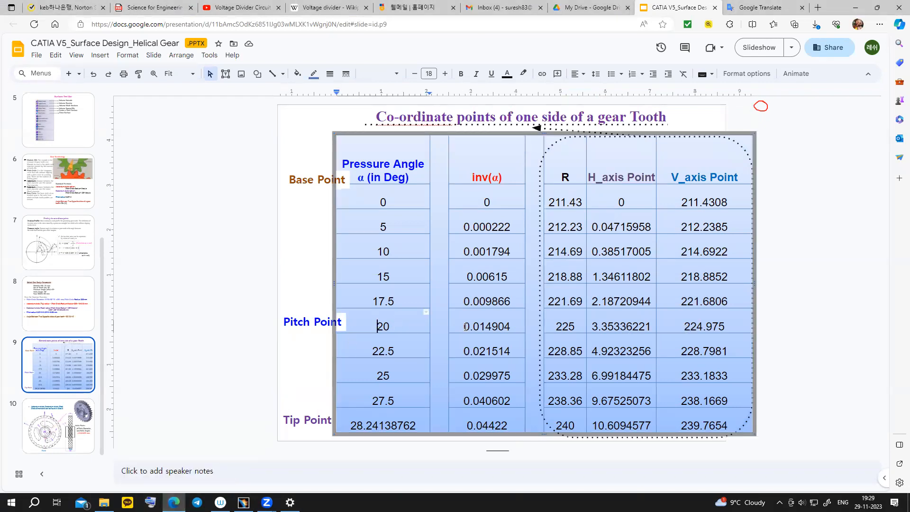
click(557, 326)
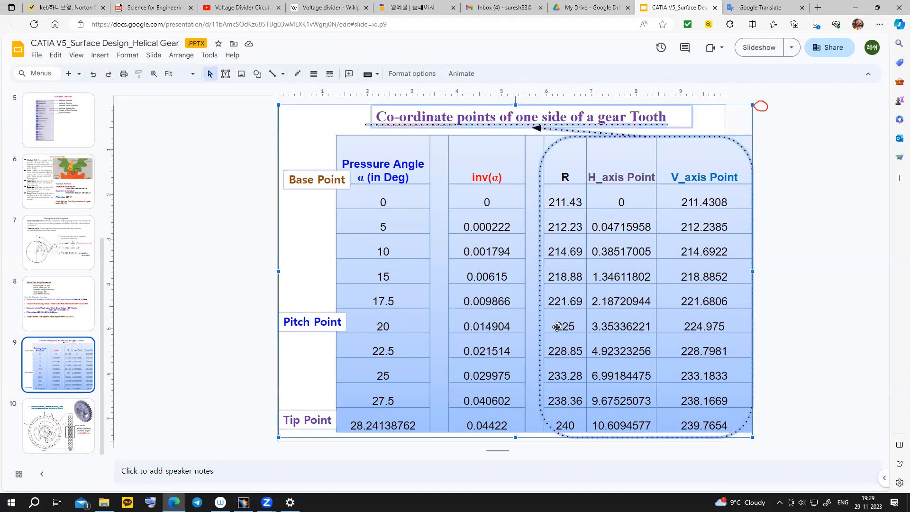
- Confirm the pitch point at 0, 3.35, 224.975 mm, expand PartBody, and return to the table slide
key(alt+Tab)
mouse_move(243, 502)
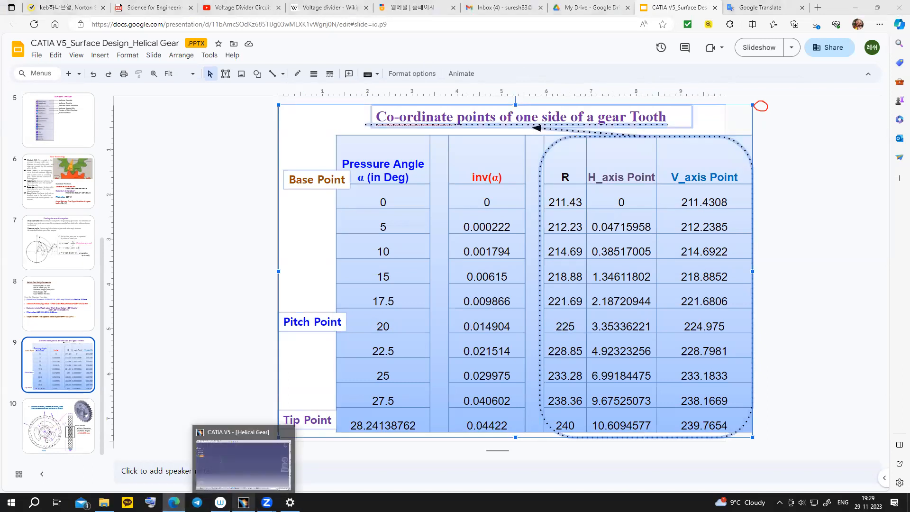
click(244, 502)
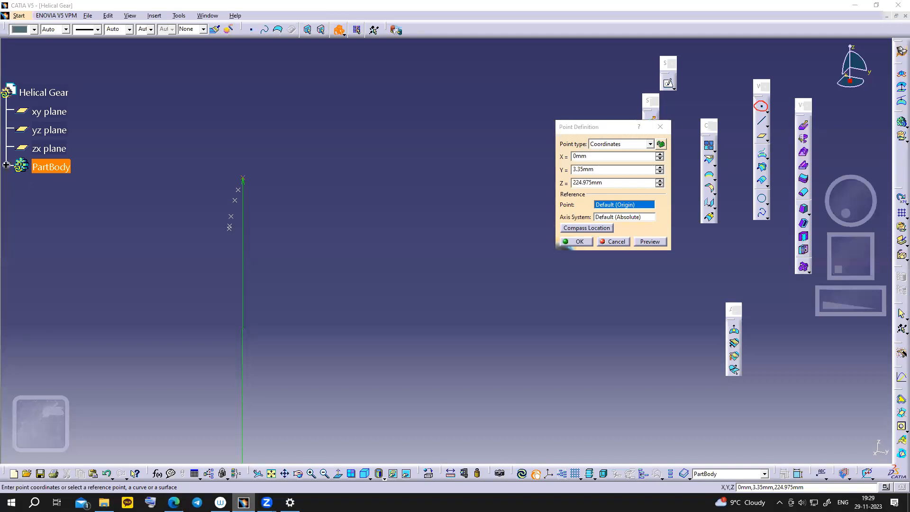
key(alt+Tab)
key(alt+Tab)
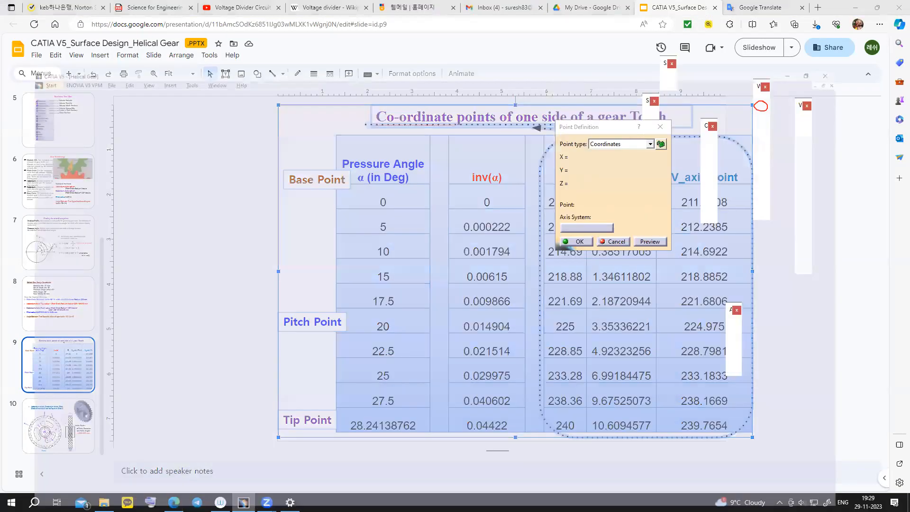
click(576, 241)
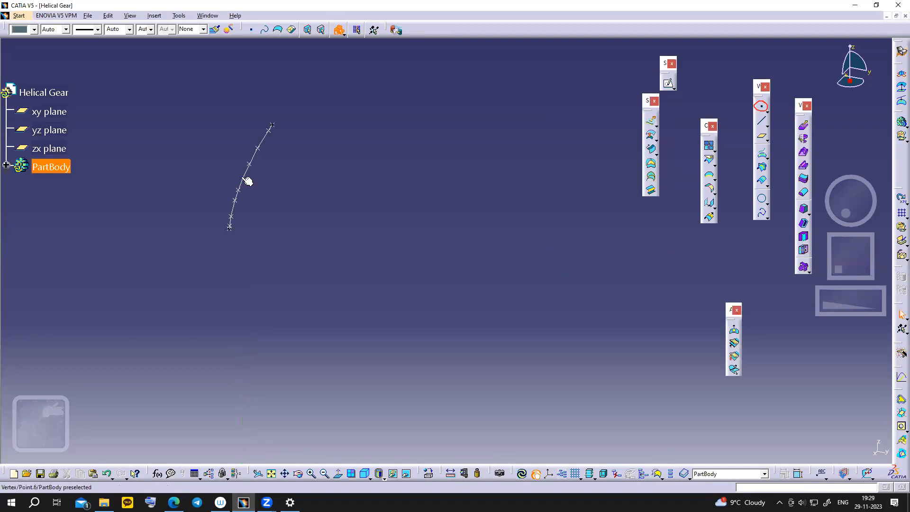
click(6, 166)
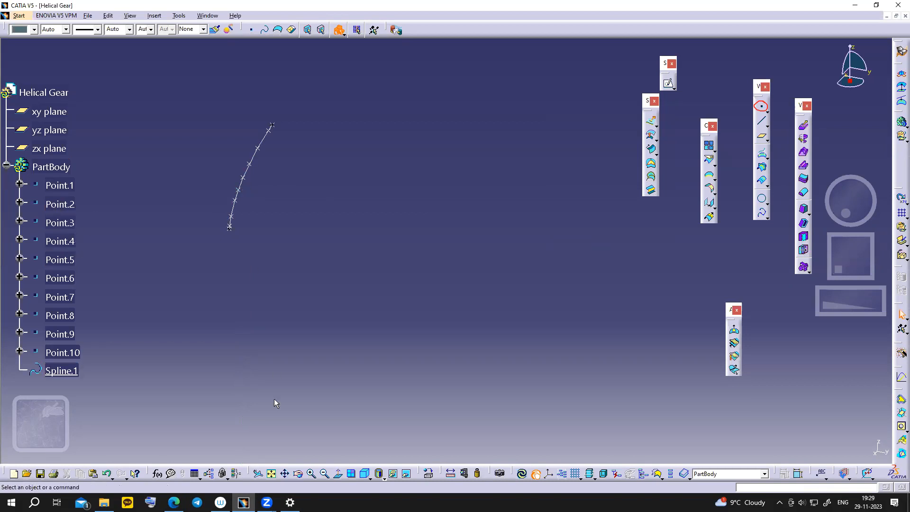
click(173, 502)
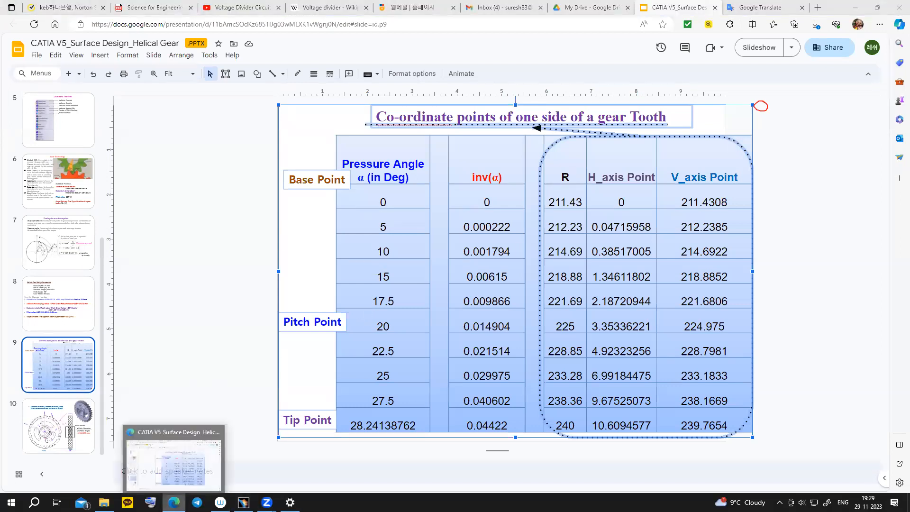
click(173, 503)
- Open Point.6's definition to check its coordinates, then close it without changes
right_click(66, 278)
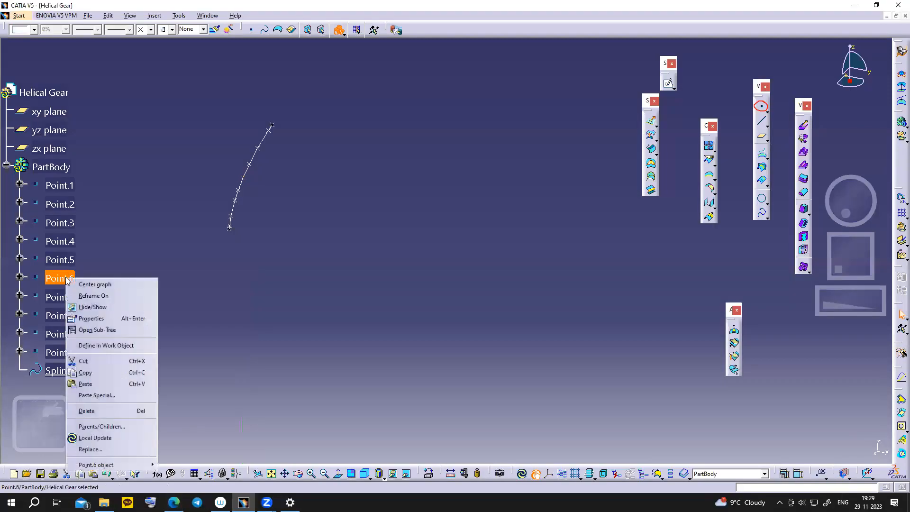
mouse_move(105, 464)
click(183, 393)
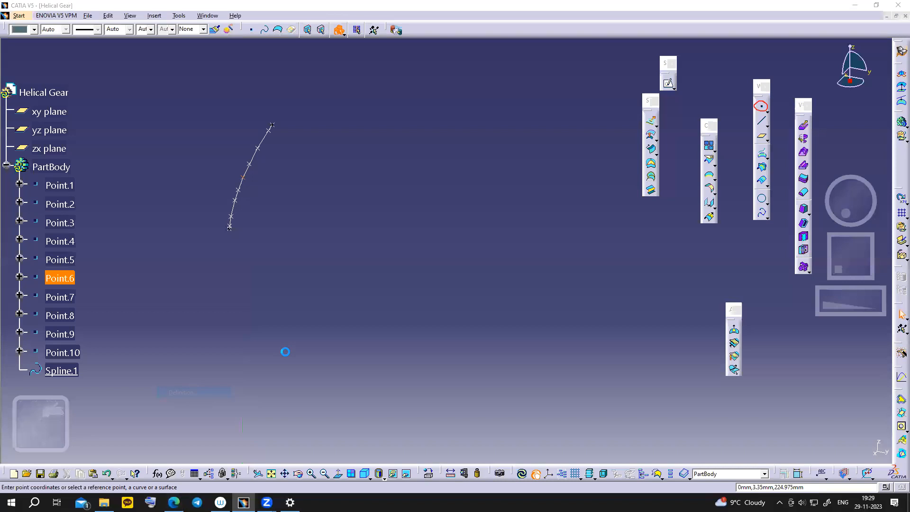
click(610, 241)
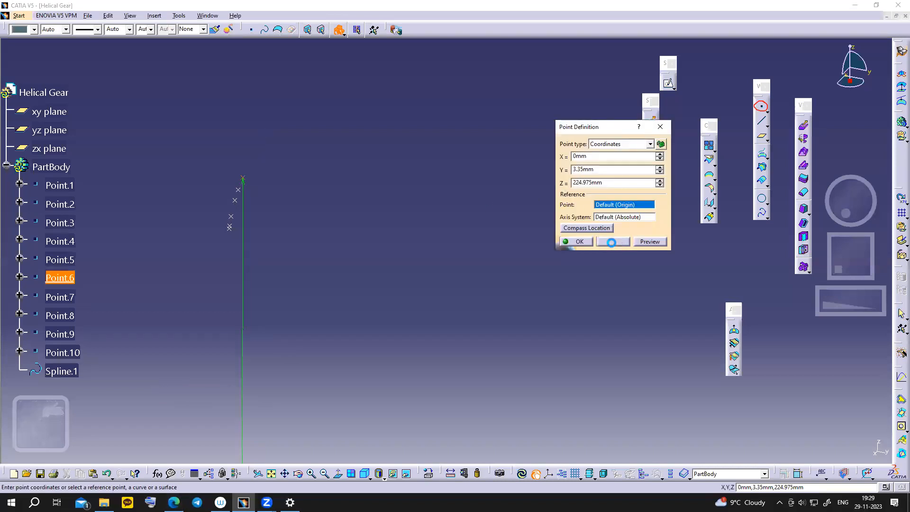
- Rename Point.6 to PitchPoint in its Feature Properties
right_click(61, 278)
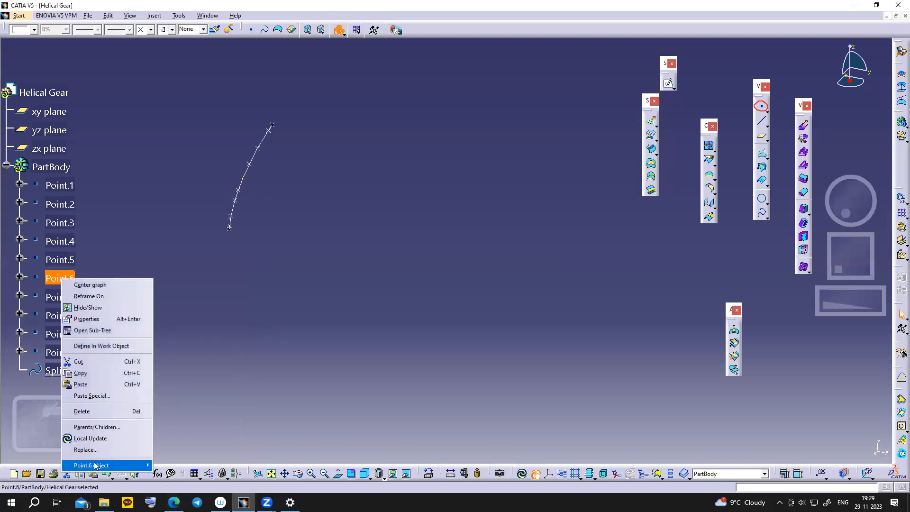
click(98, 319)
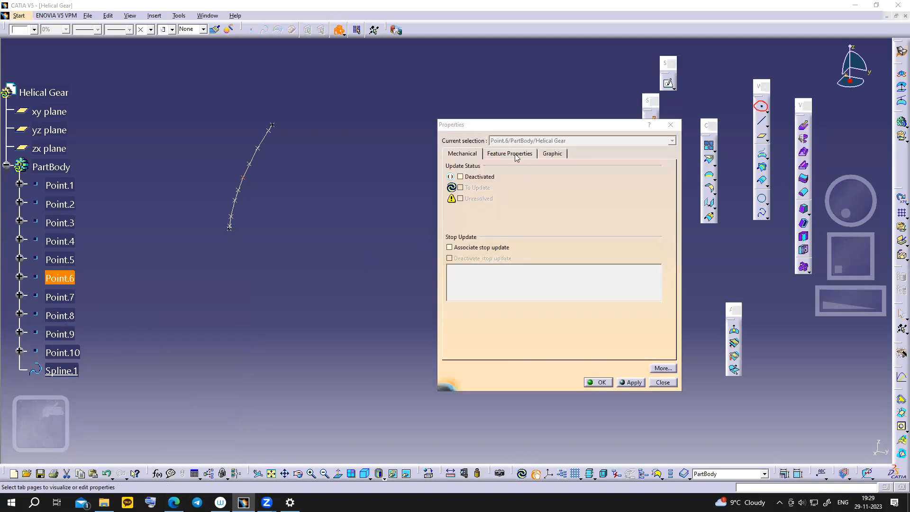
click(510, 154)
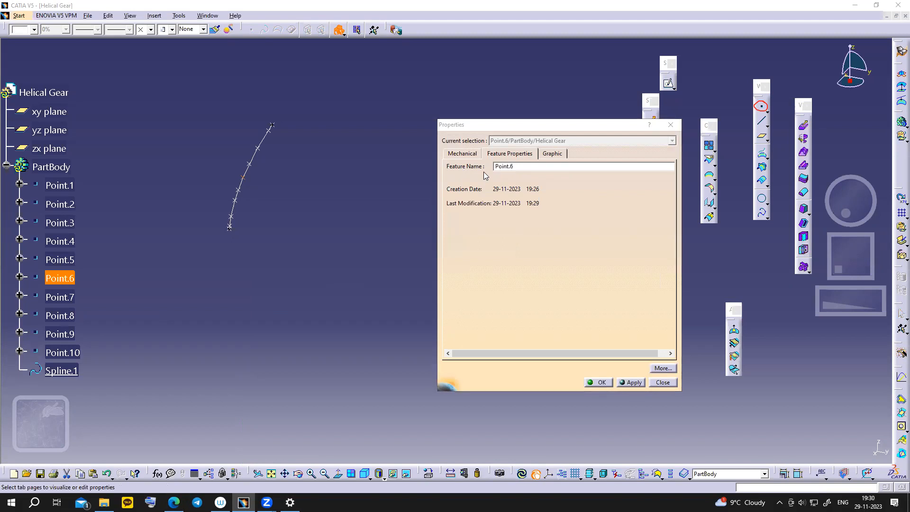
click(529, 165)
text(Pitch)
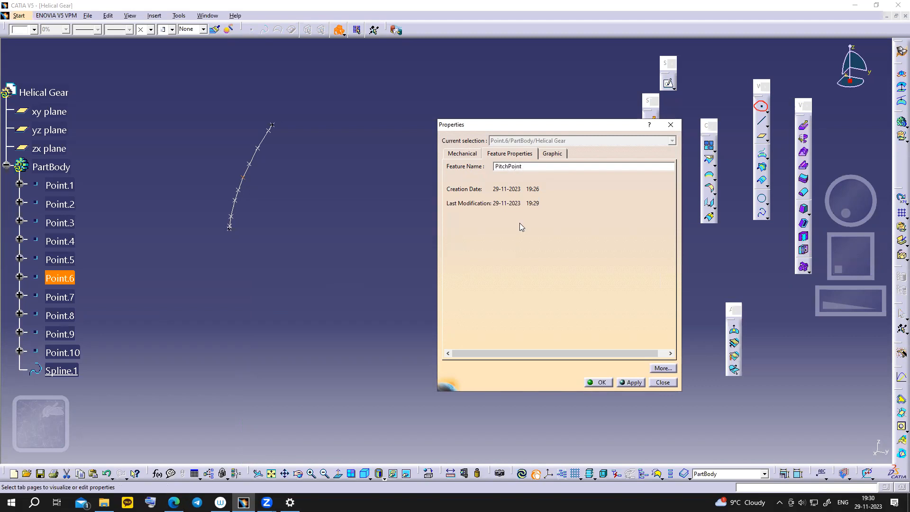
click(600, 382)
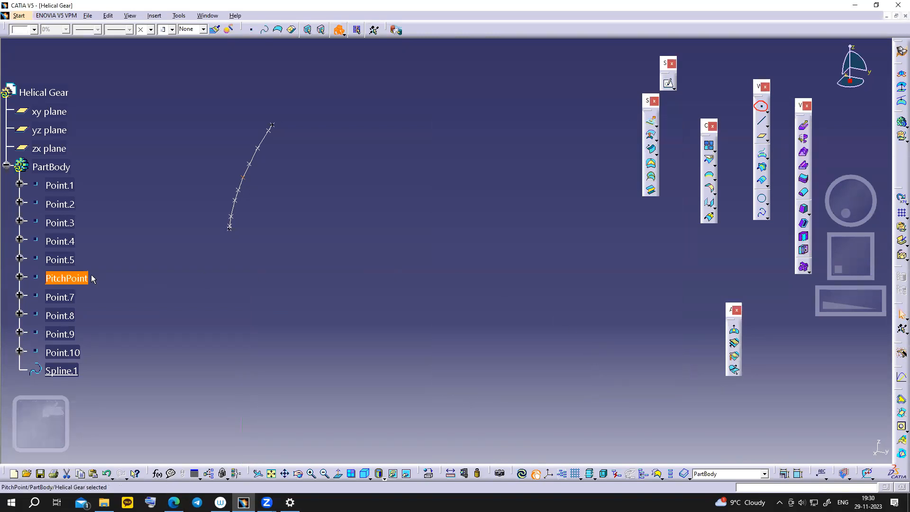
- Hide Point.1–Point.5 and Point.7–Point.10, leaving Spline.1 and PitchPoint displayed
click(65, 185)
ctrl+click(72, 205)
ctrl+click(71, 243)
ctrl+click(69, 260)
ctrl+click(64, 298)
ctrl+click(63, 317)
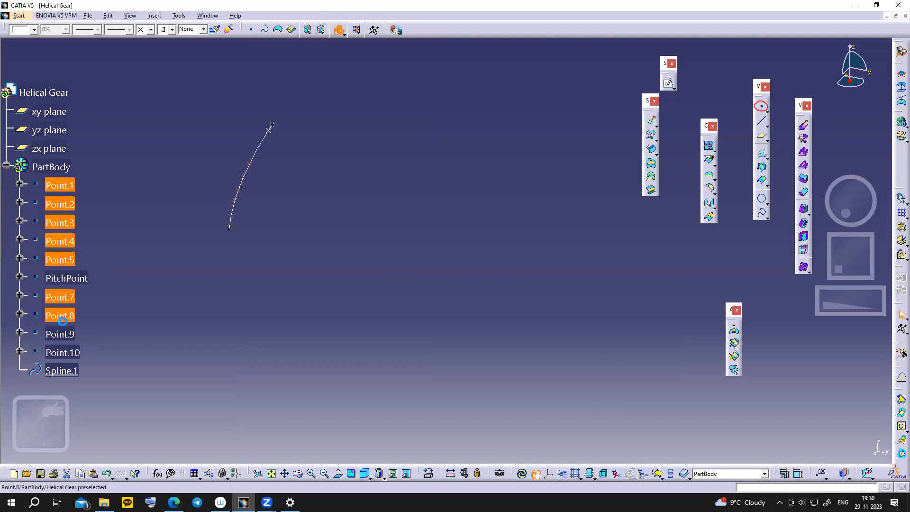
ctrl+click(62, 334)
ctrl+click(67, 352)
right_click(64, 352)
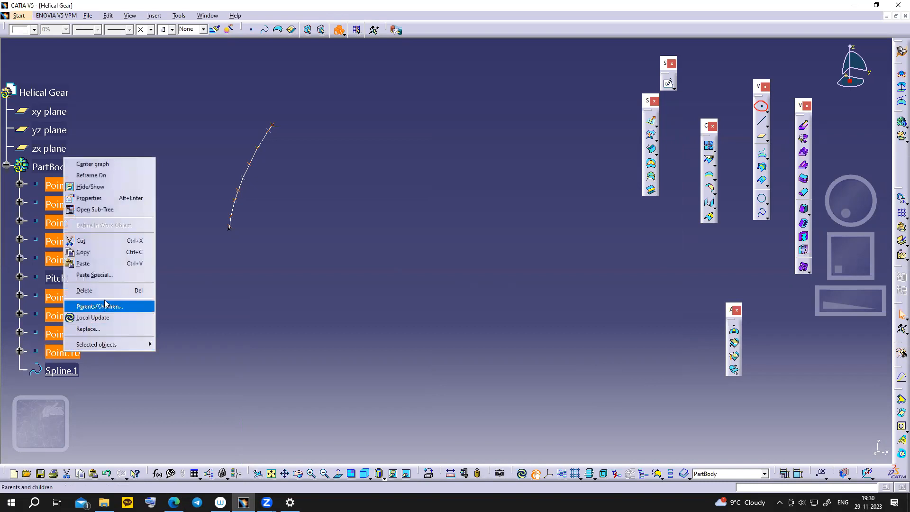
mouse_move(106, 345)
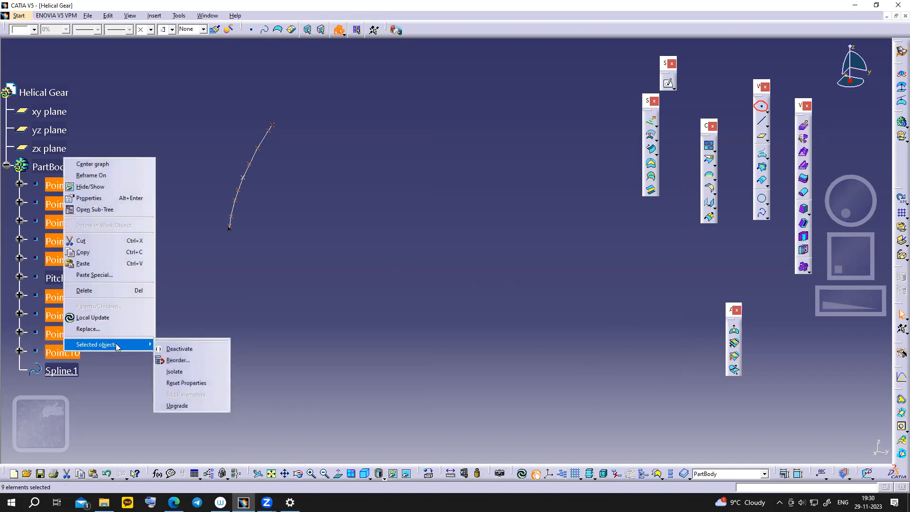
click(107, 188)
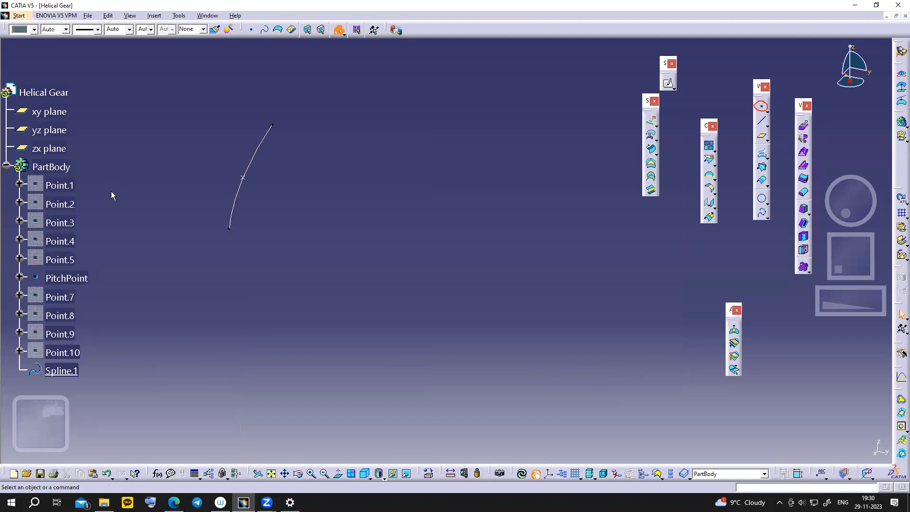
ctrl+middle_drag(381, 194, 371, 223)
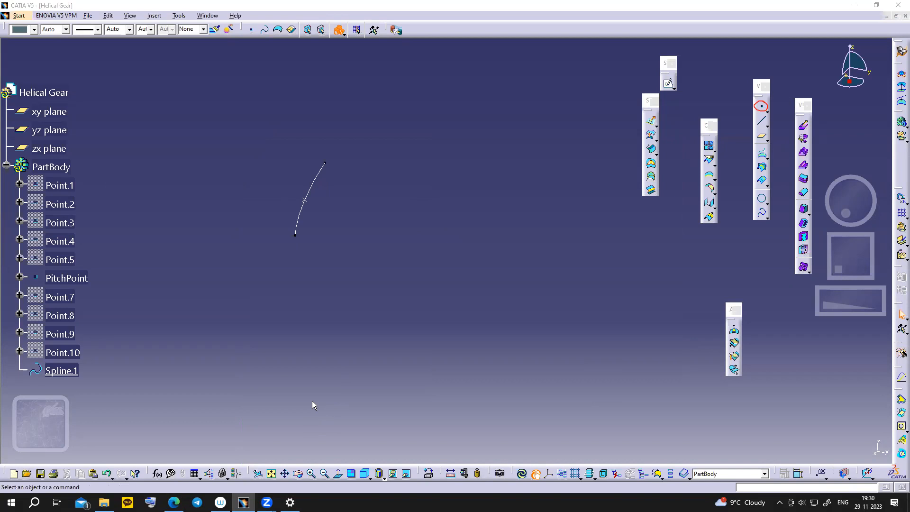
click(517, 331)
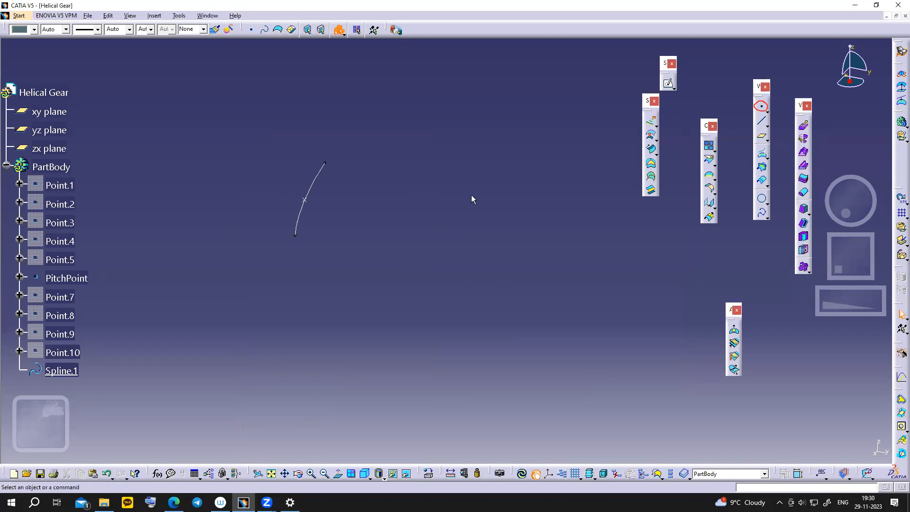
- Show the gear slides and mark a gear tooth on the drawing in red with the annotation tools
click(173, 502)
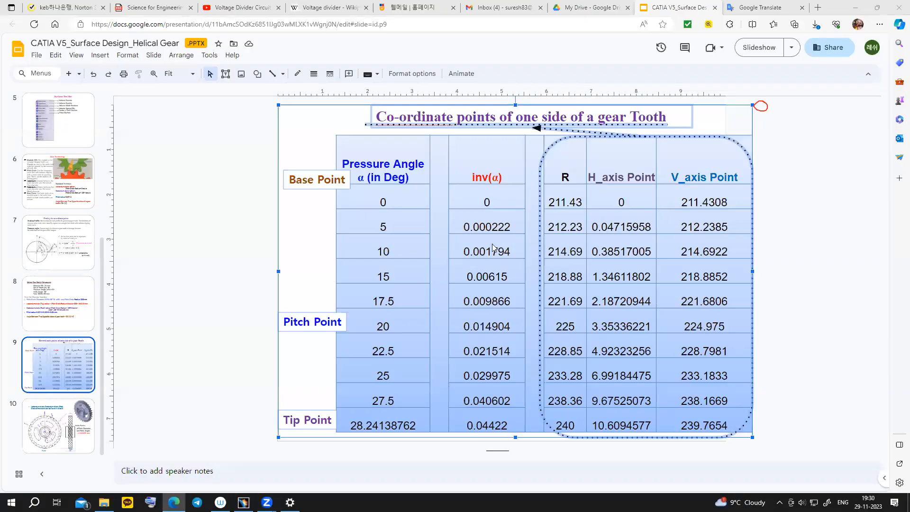
scroll(493, 245, up, 2)
scroll(493, 245, down, 3)
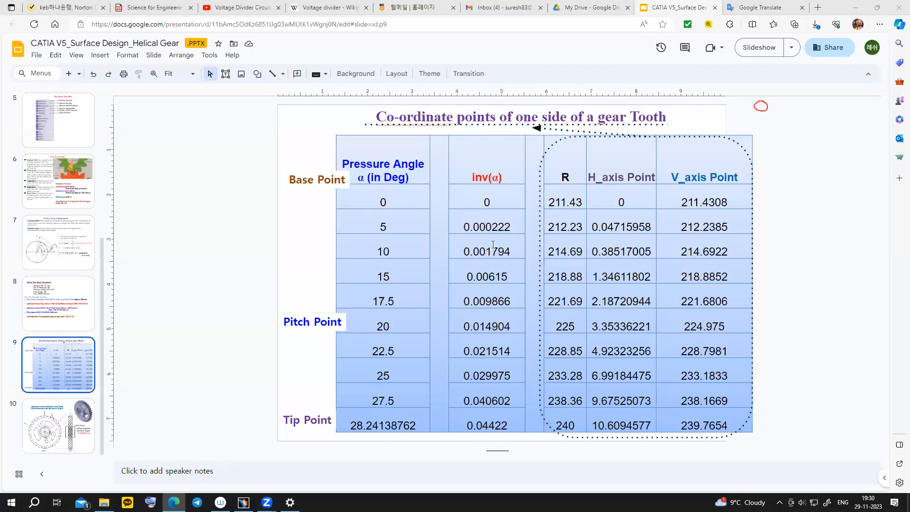
click(759, 90)
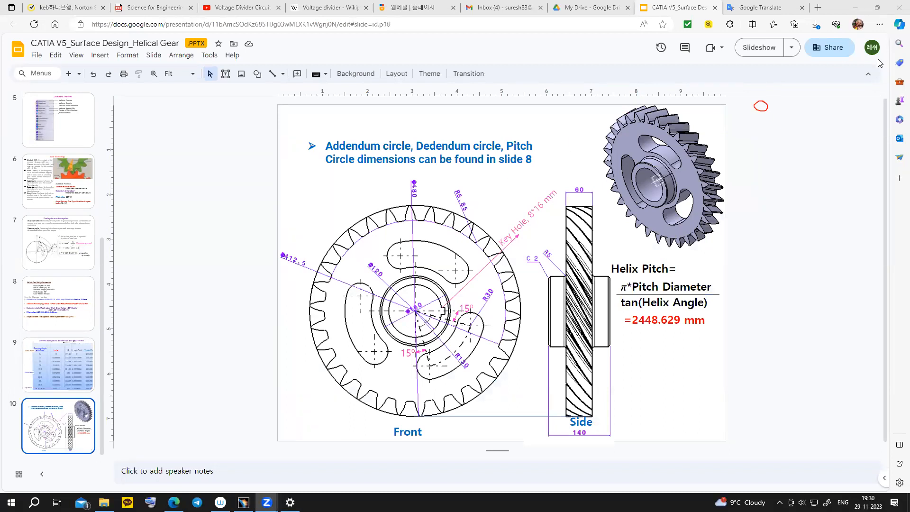
drag(411, 205, 405, 221)
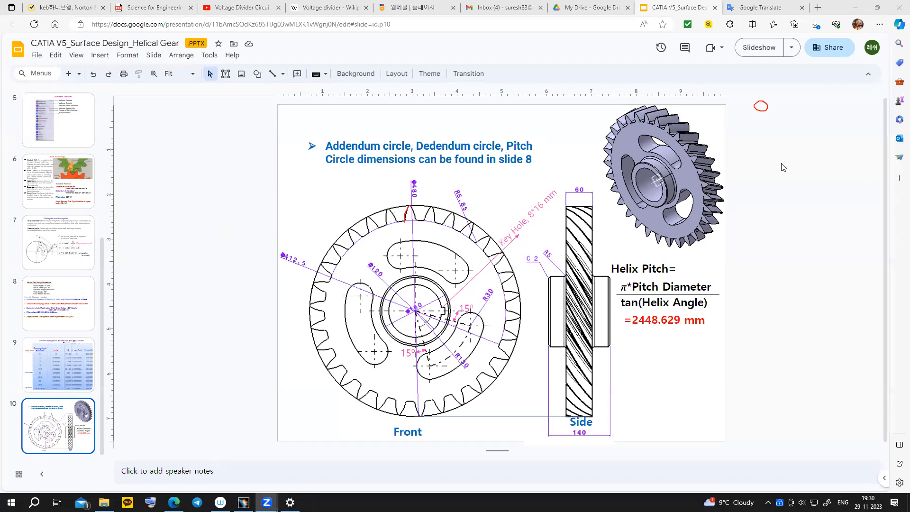
- Review the tooth coordinate table and design parameters slides, then zoom the CATIA spline view
key(Up)
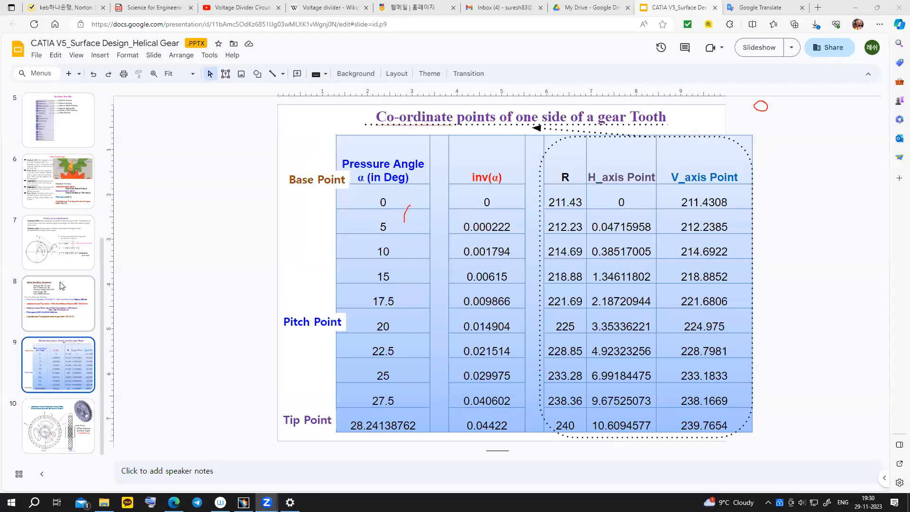
click(65, 297)
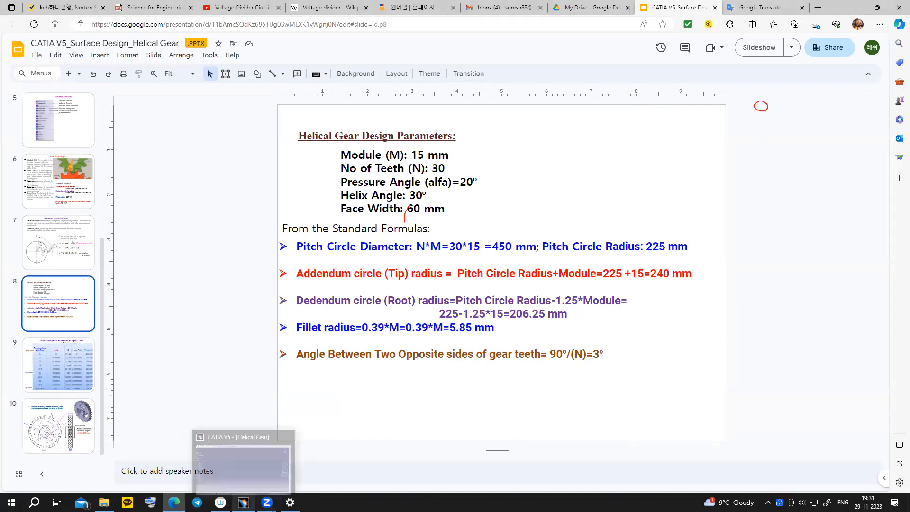
click(244, 502)
ctrl+middle_drag(407, 195, 432, 195)
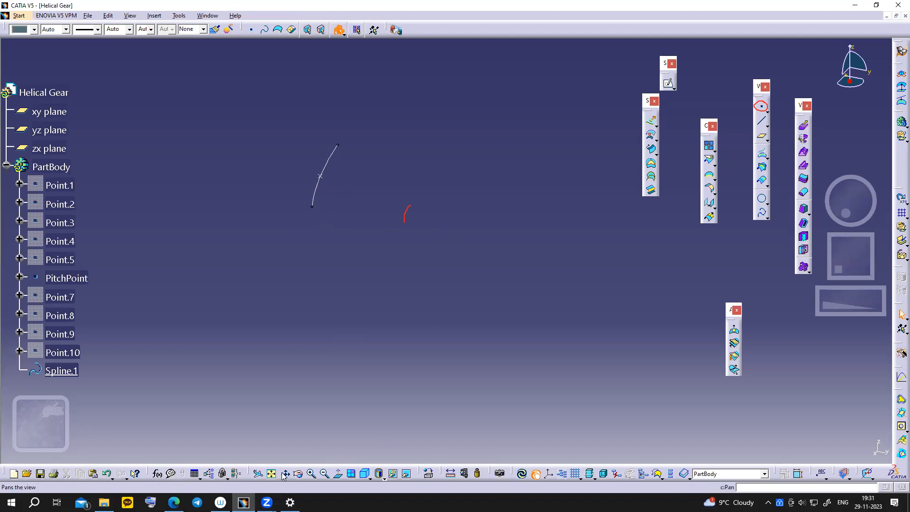
- Create Plane.1 as Angle/Normal to the zx plane about the X axis at -3deg
middle_drag(385, 430, 506, 267)
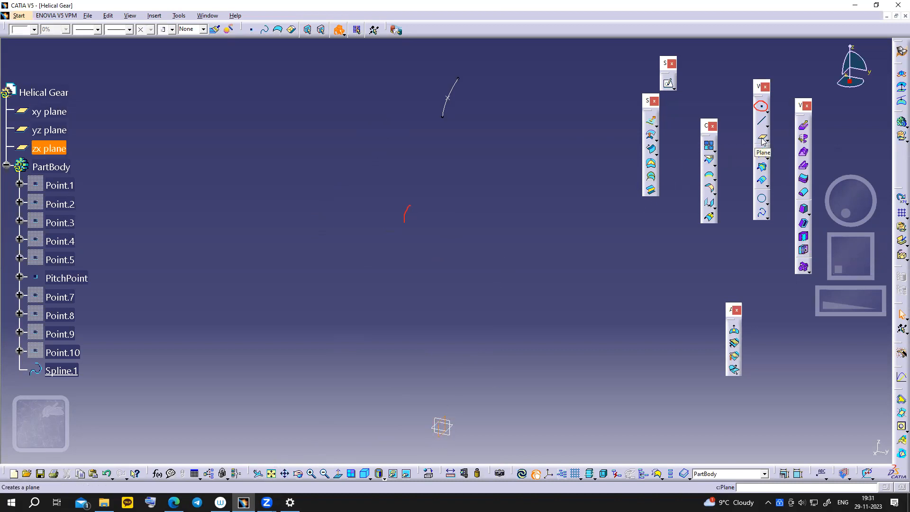
click(763, 139)
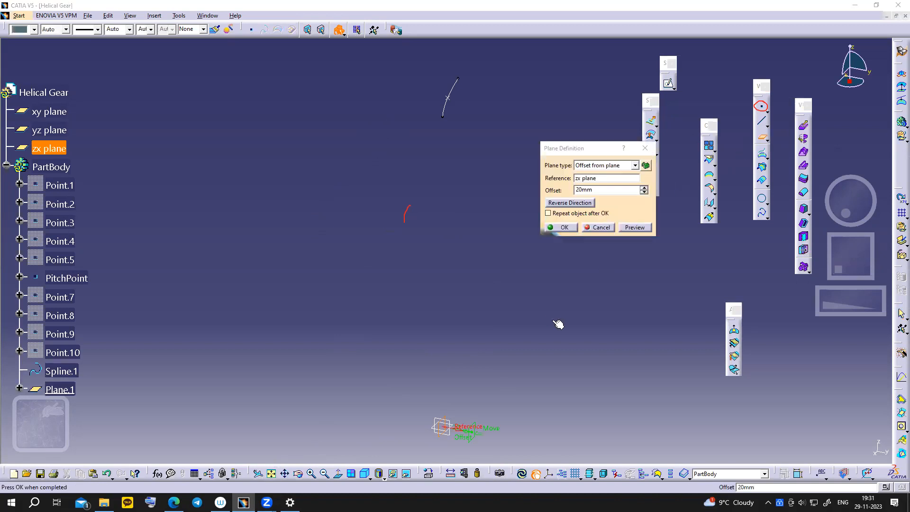
click(635, 165)
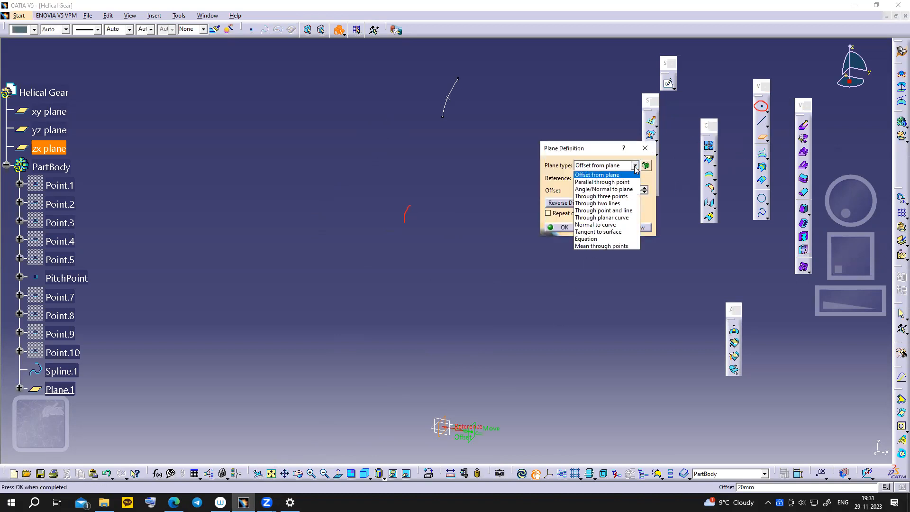
click(604, 189)
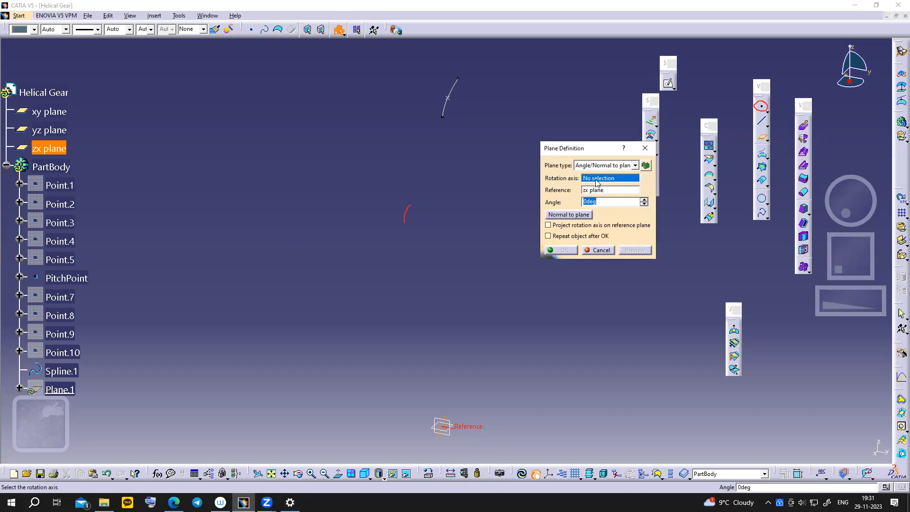
right_click(597, 183)
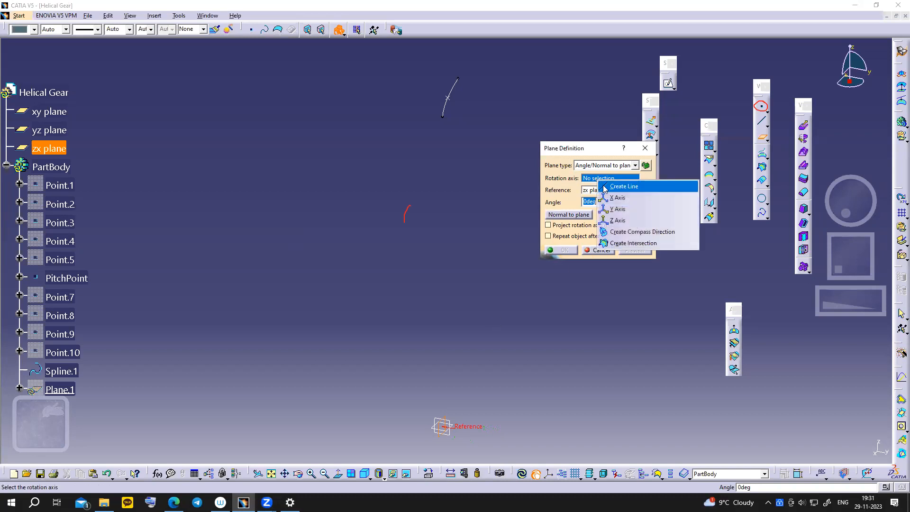
click(616, 195)
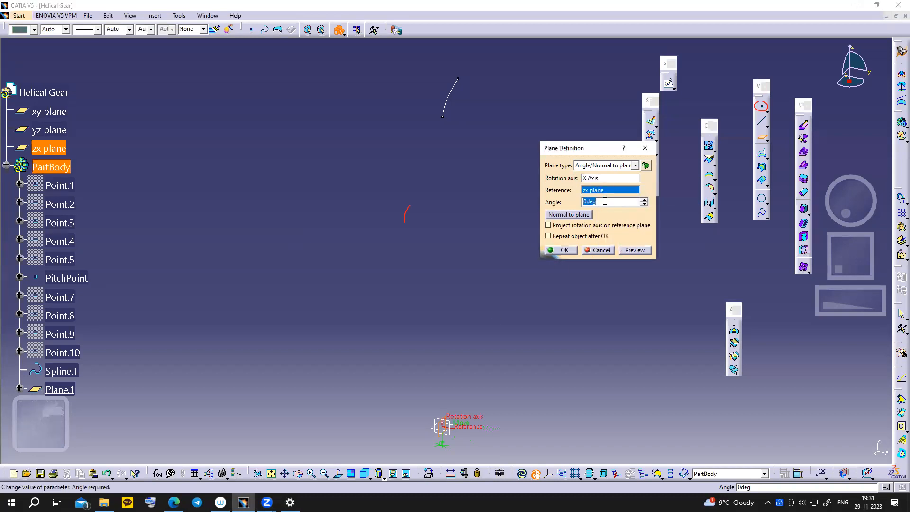
drag(585, 202, 611, 202)
text(-3)
click(564, 250)
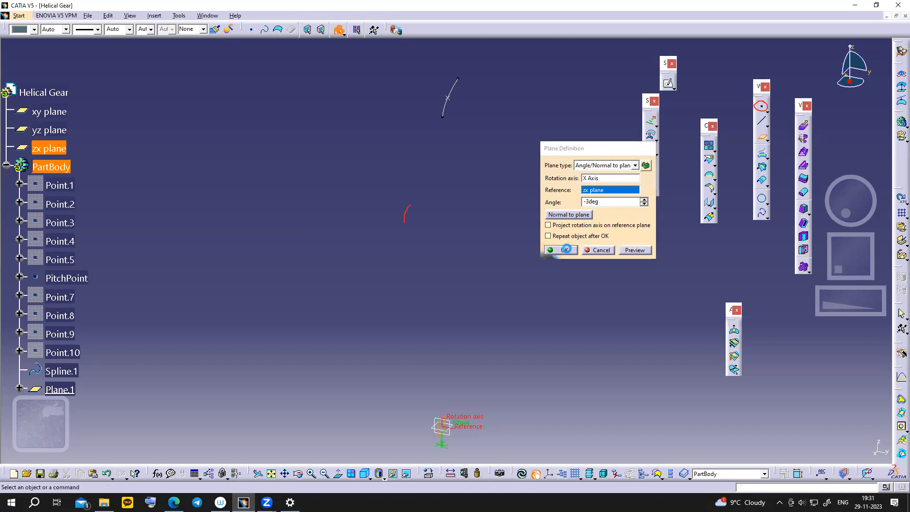
middle_drag(492, 407, 484, 370)
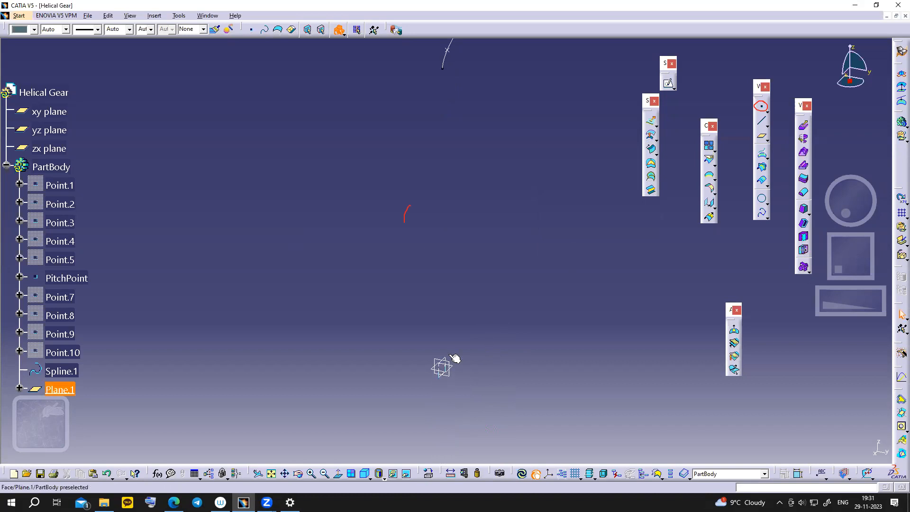
- Apply Symmetry to Spline.1 and PitchPoint about Plane.1, producing Symmetry.1 and Symmetry.2
middle_drag(520, 255, 498, 293)
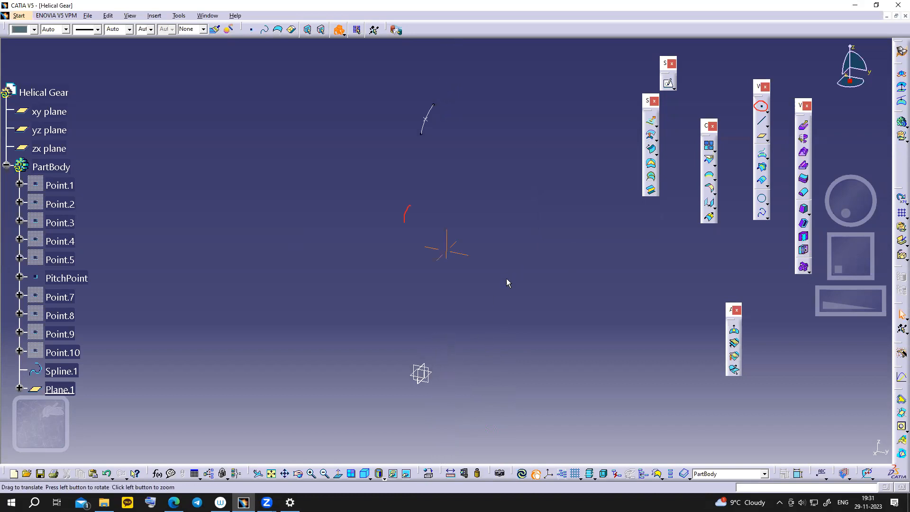
click(427, 119)
ctrl+click(426, 119)
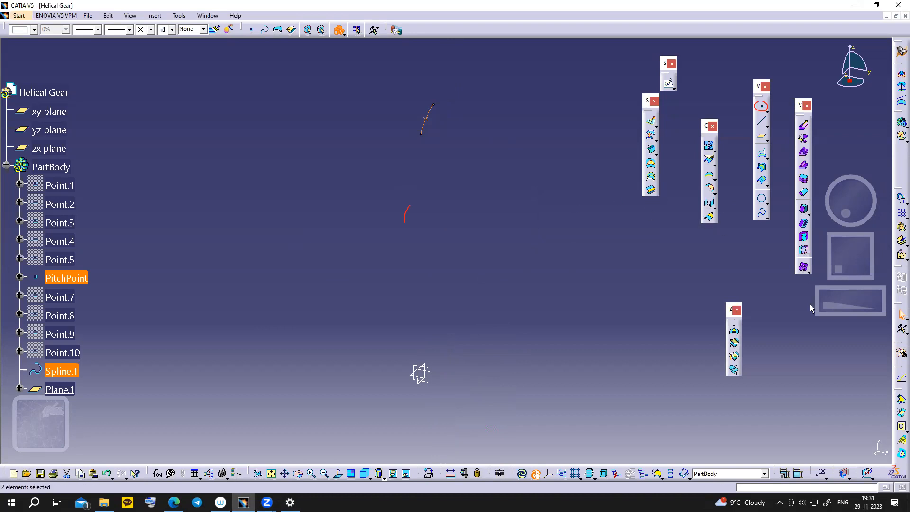
click(715, 208)
click(751, 217)
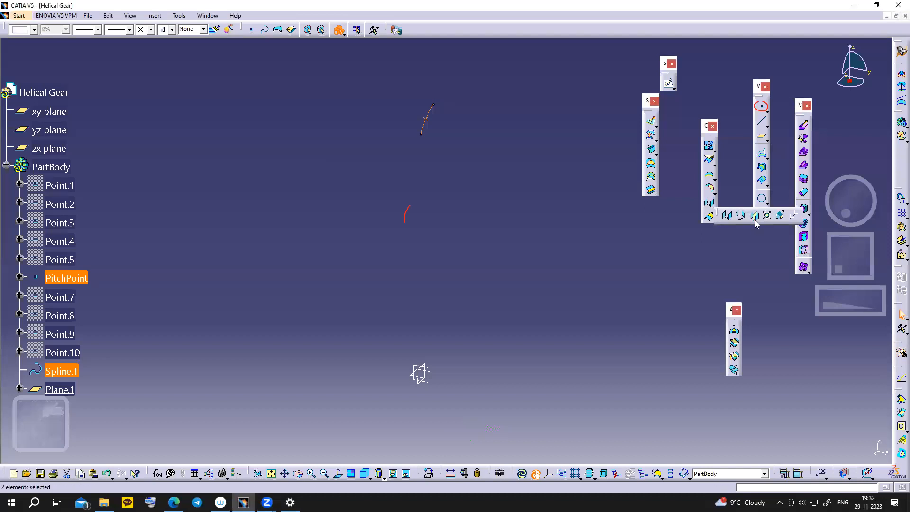
click(71, 389)
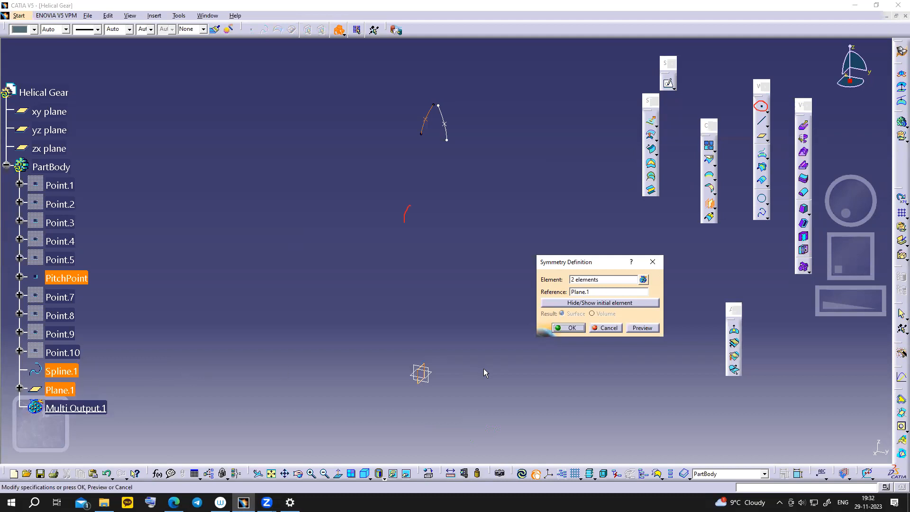
click(571, 329)
click(572, 328)
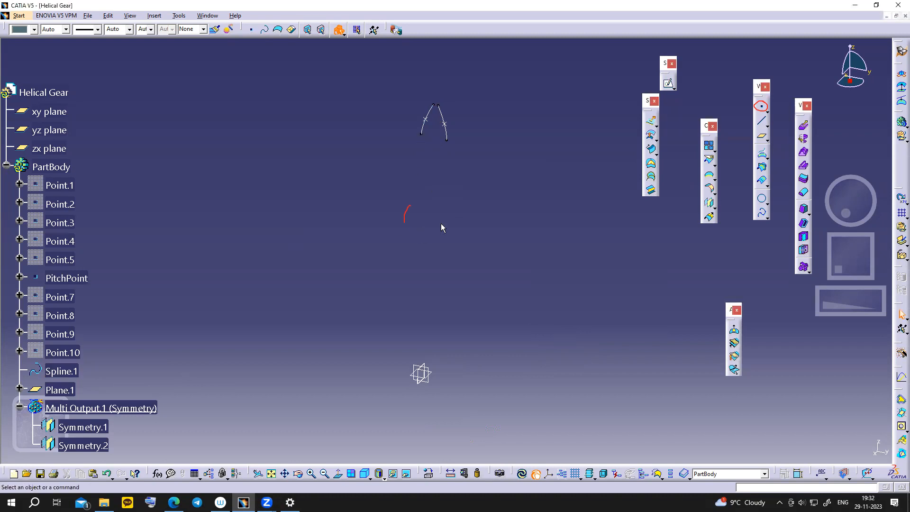
- Hide Plane.1 from the model view
click(60, 347)
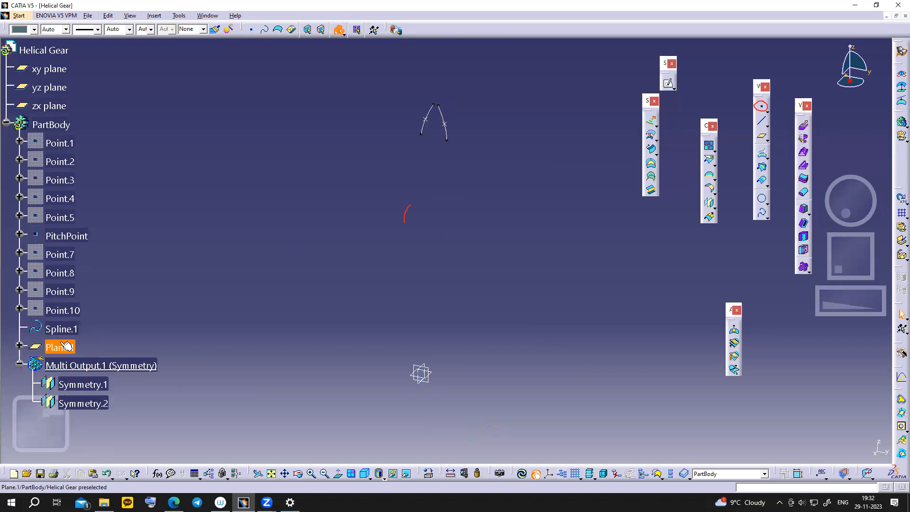
right_click(61, 345)
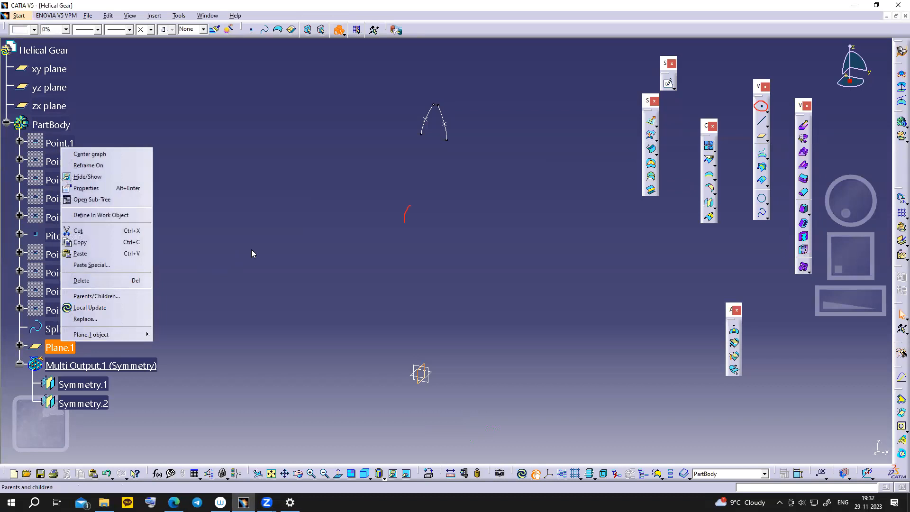
click(88, 177)
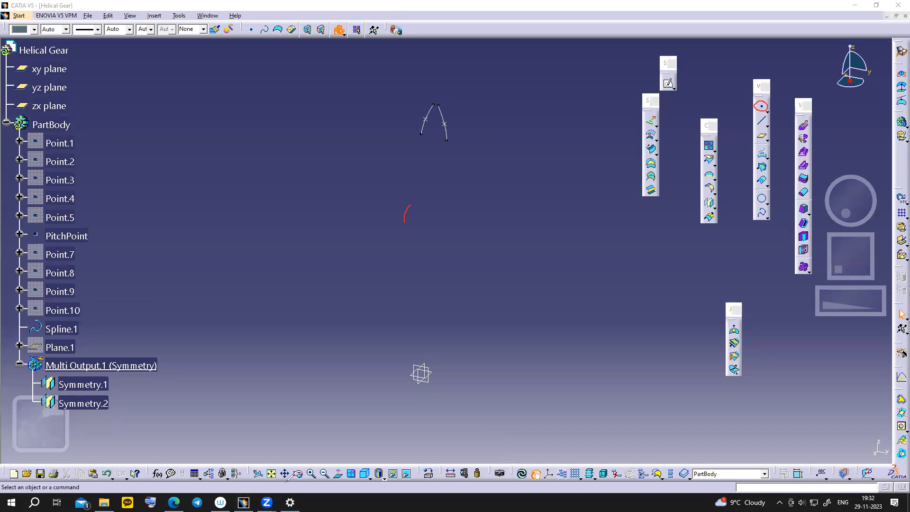
- Drag around the view, then bring up the design parameters slide (tip radius 240 mm, root 206.25 mm)
click(286, 482)
drag(422, 134, 377, 171)
drag(448, 144, 480, 176)
drag(462, 150, 412, 138)
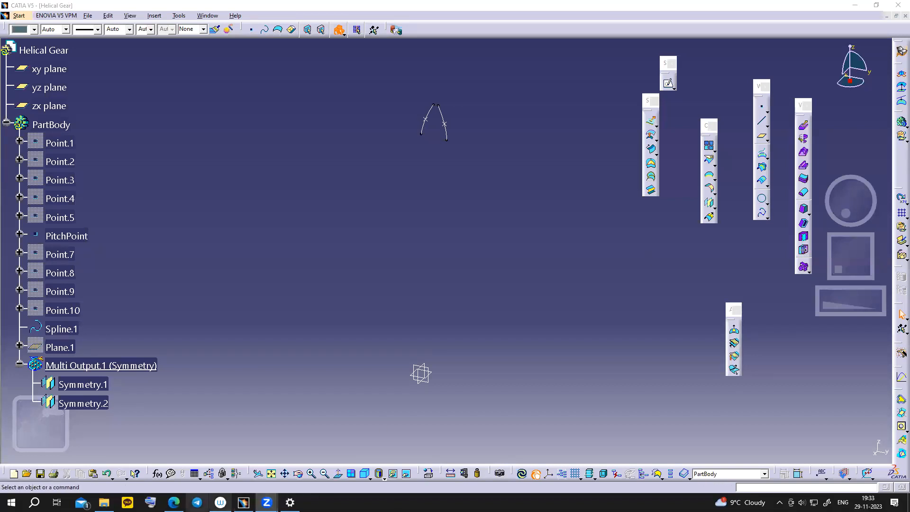
mouse_move(173, 502)
click(214, 482)
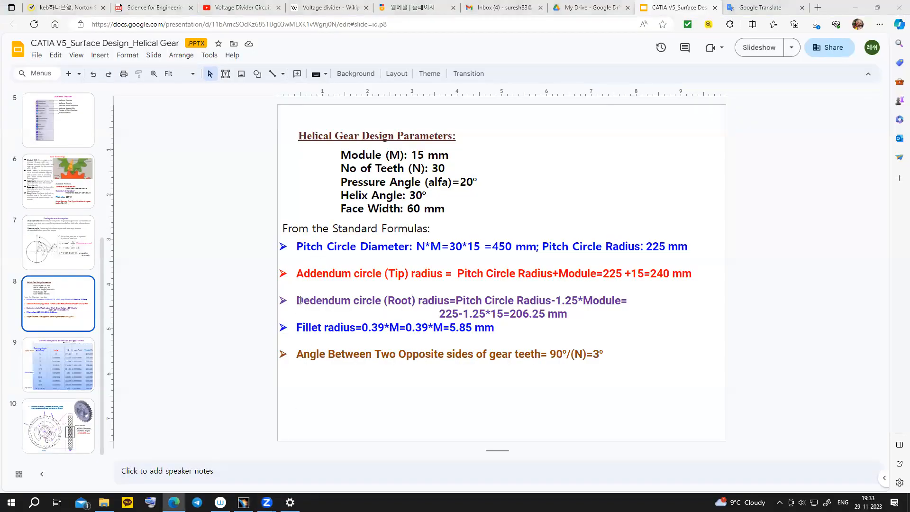
- Highlight the 206.25 mm root radius in the Dedendum formula, then switch back to CATIA
click(458, 314)
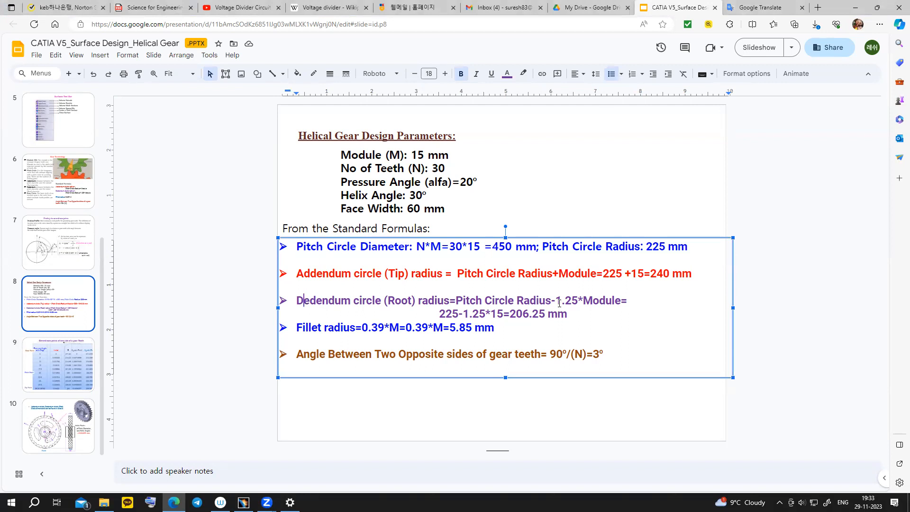
drag(511, 312, 546, 313)
drag(456, 301, 572, 301)
drag(514, 315, 545, 315)
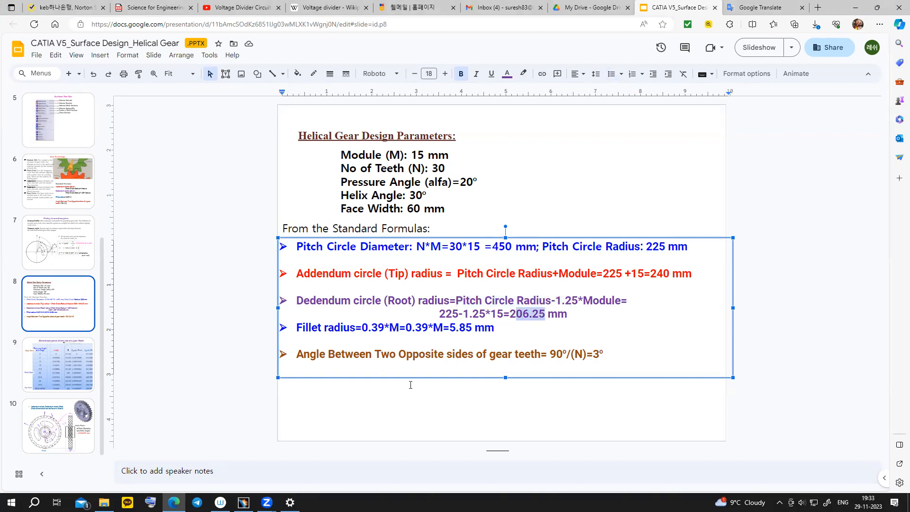
click(267, 503)
- Start a full circle centred on a new point created at the origin
click(244, 502)
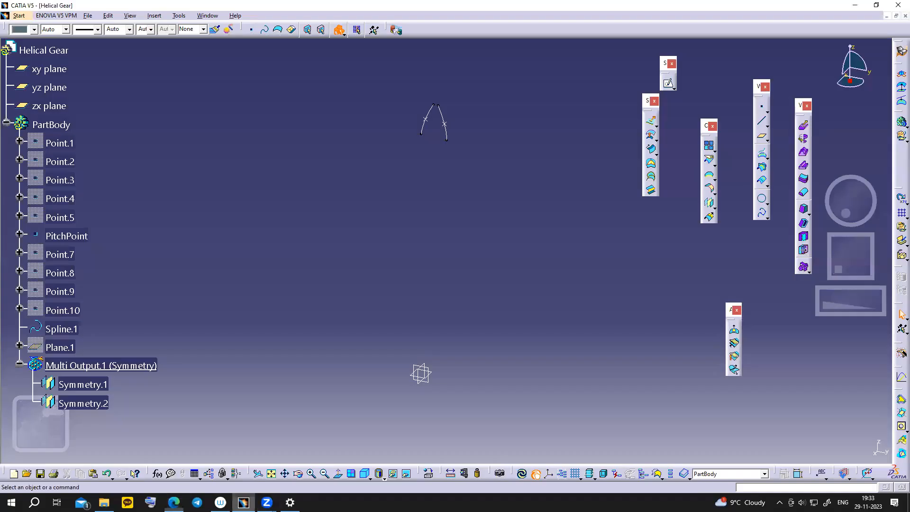
click(761, 202)
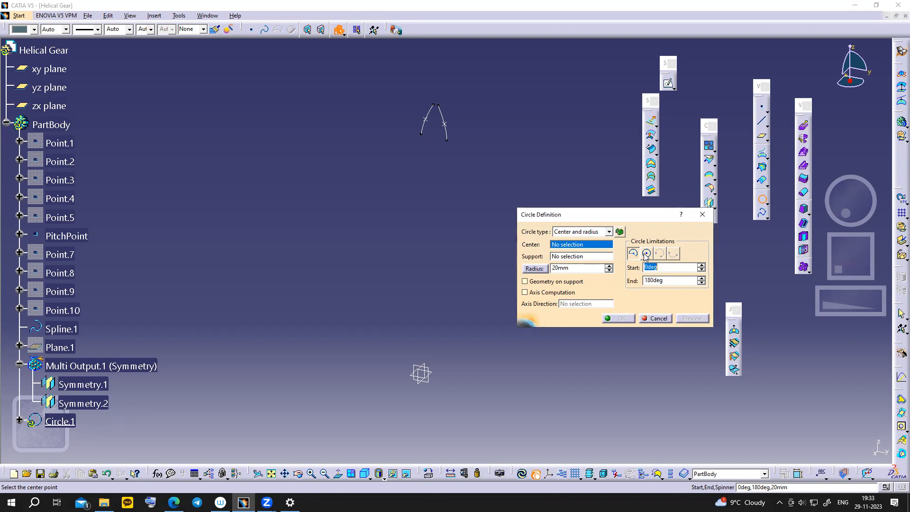
click(646, 254)
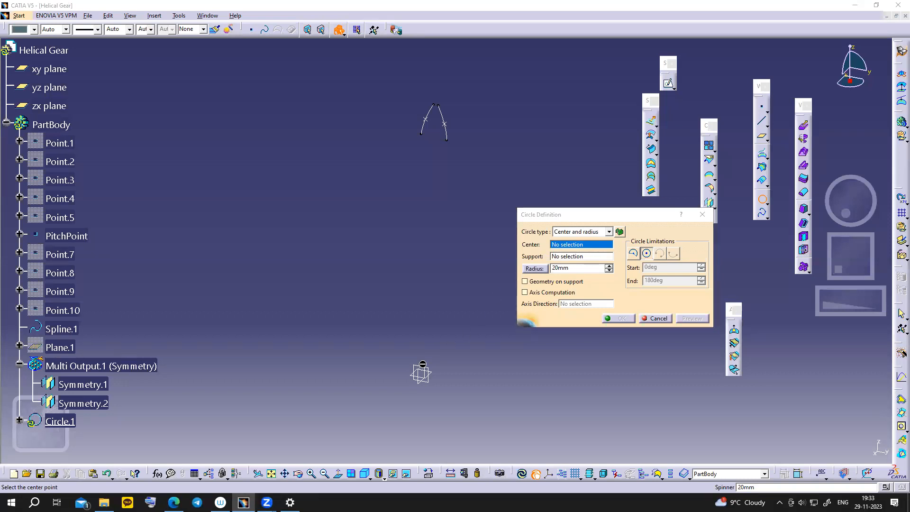
right_click(573, 247)
click(590, 254)
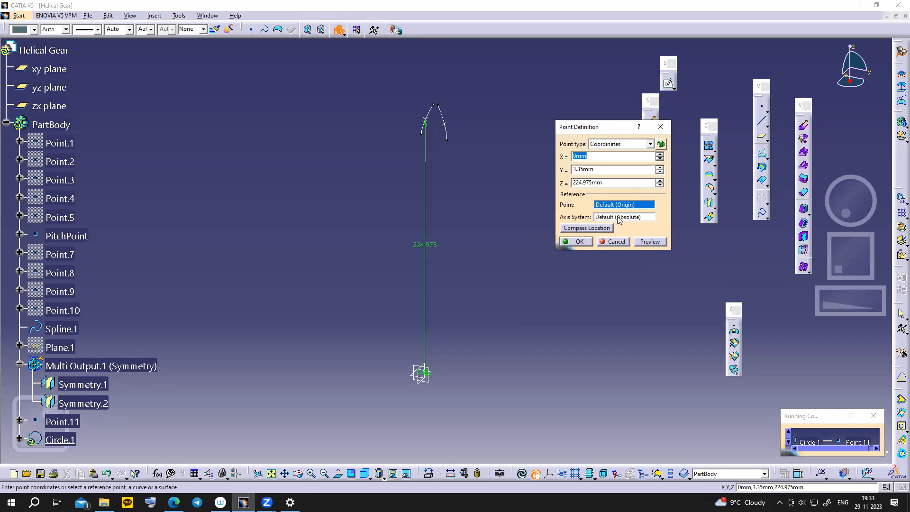
key(Tab)
text(0)
key(Tab)
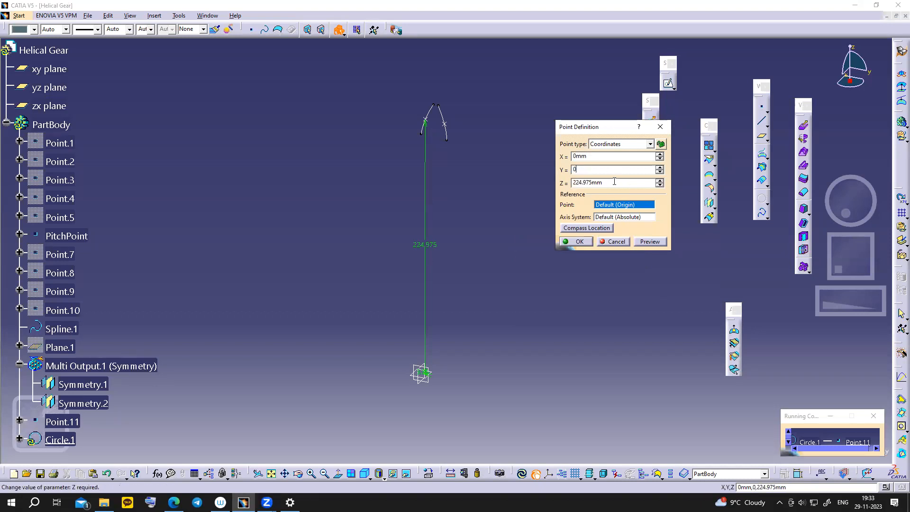
text(0)
click(580, 241)
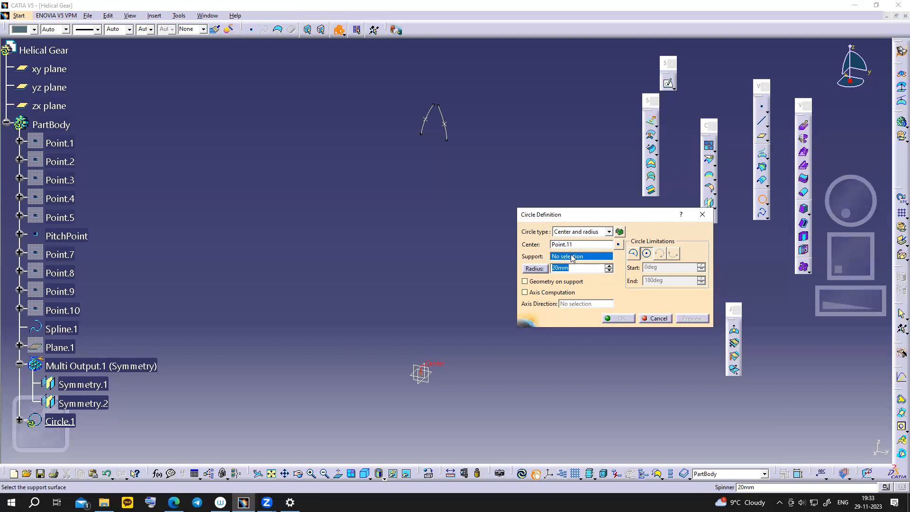
- Place the circle on the yz plane with a 206.25 mm radius and confirm Circle.1
click(432, 382)
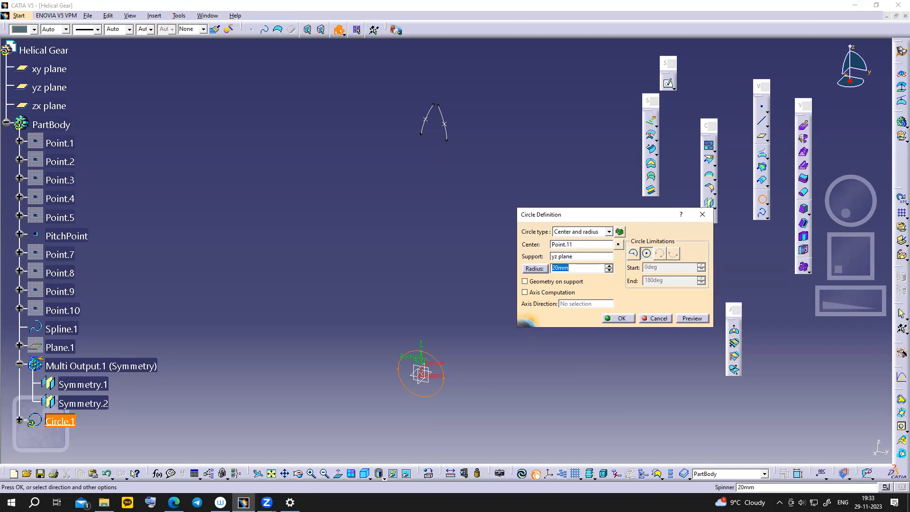
click(173, 503)
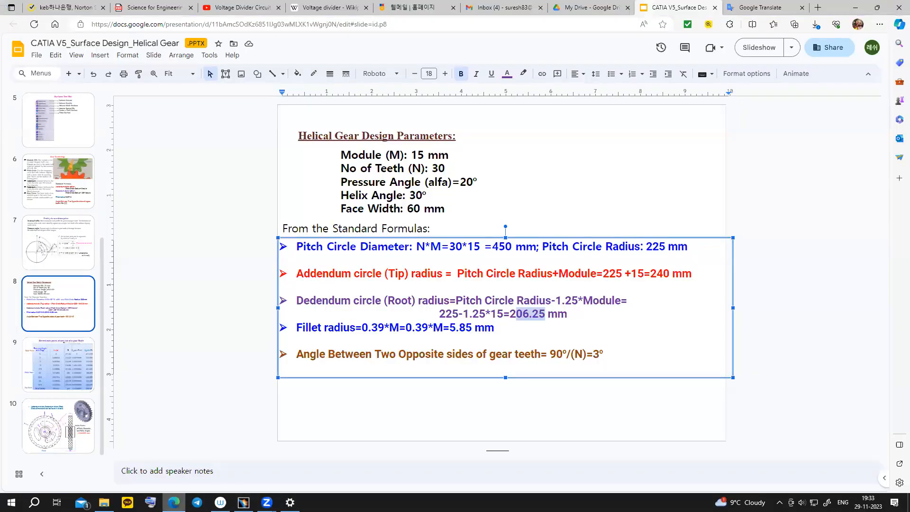
key(alt+Tab)
text(2)
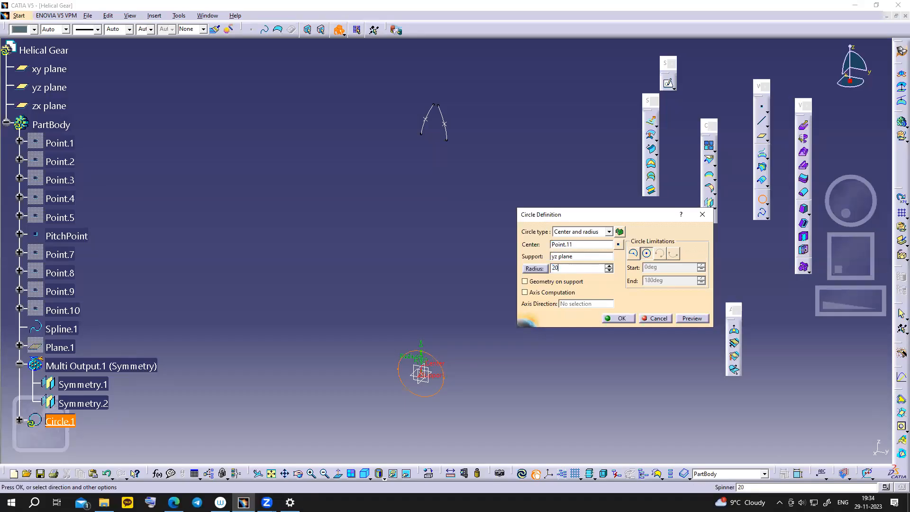
text(06.25)
click(617, 319)
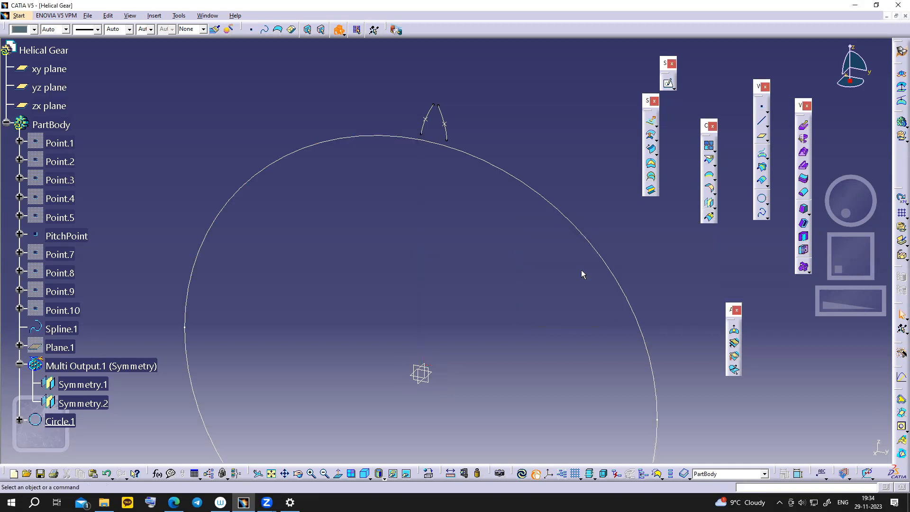
middle_drag(510, 221, 491, 221)
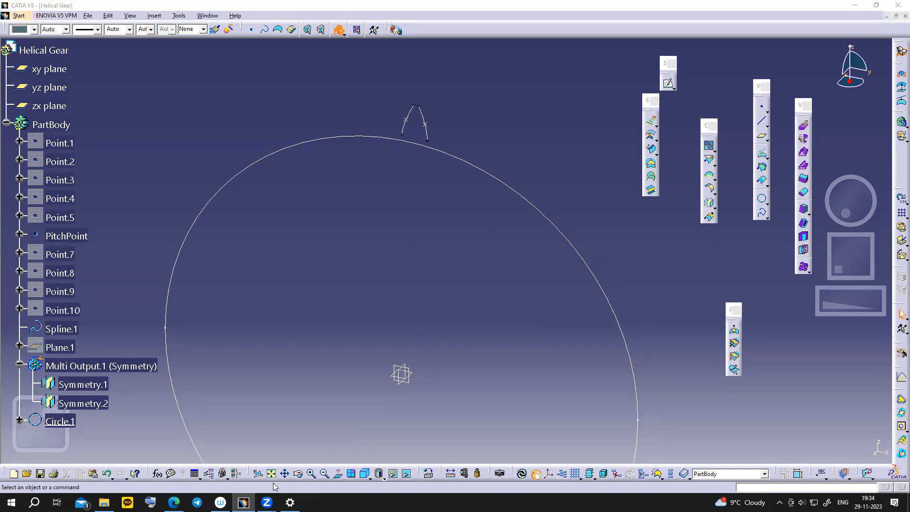
click(180, 502)
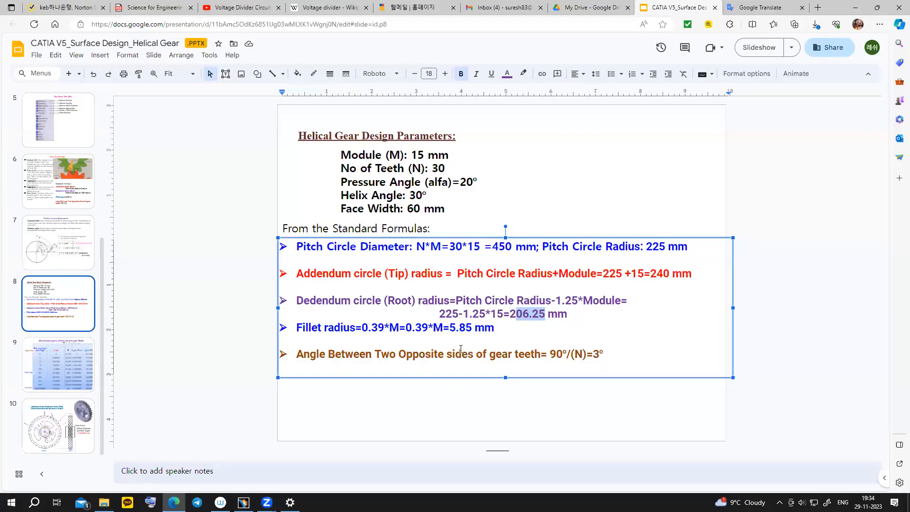
drag(406, 327, 457, 331)
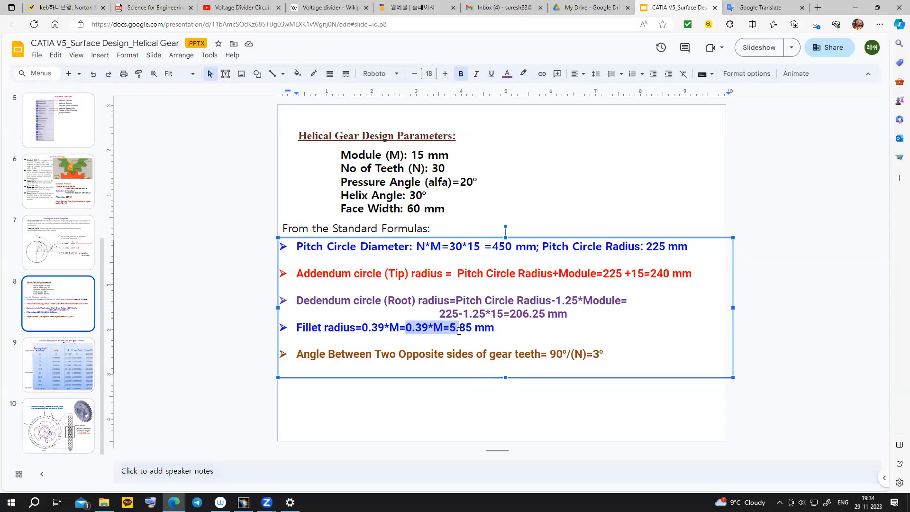
mouse_move(244, 502)
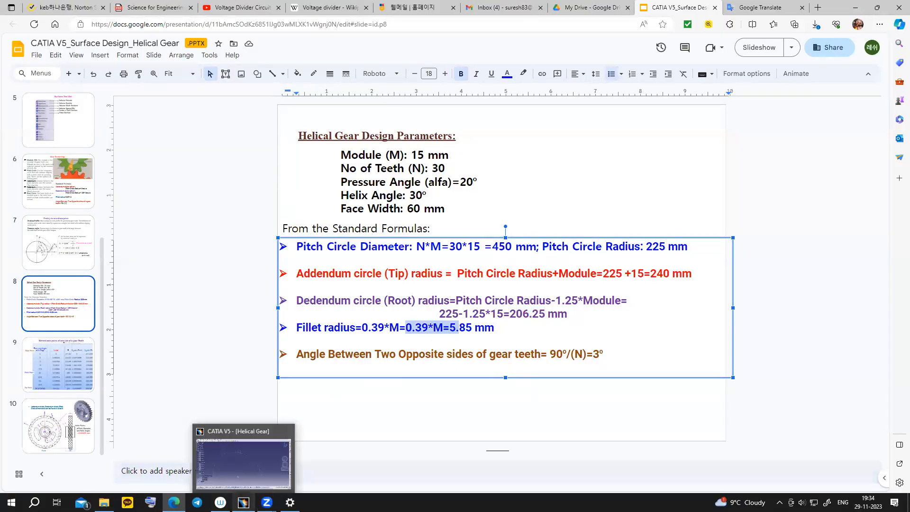
click(243, 501)
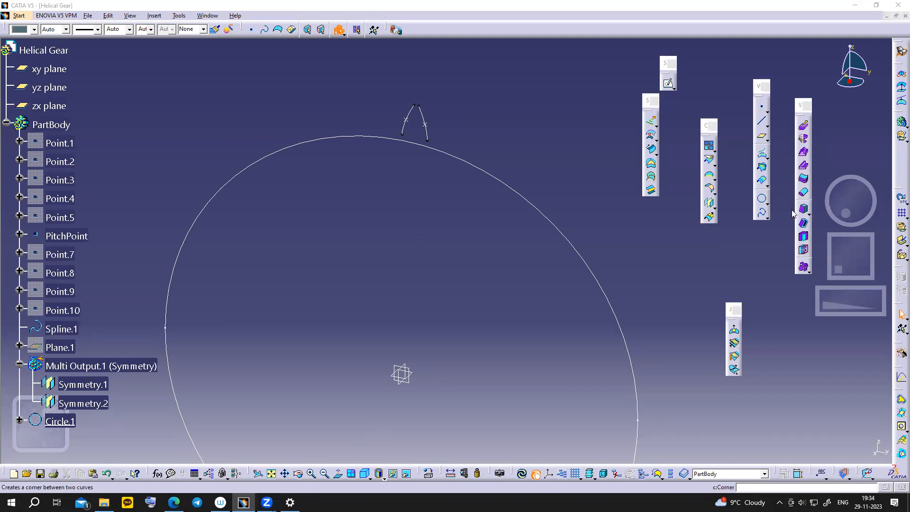
- Start a Corner fillet with both trim elements checked and Spline.1 as the first curve
click(766, 203)
click(767, 202)
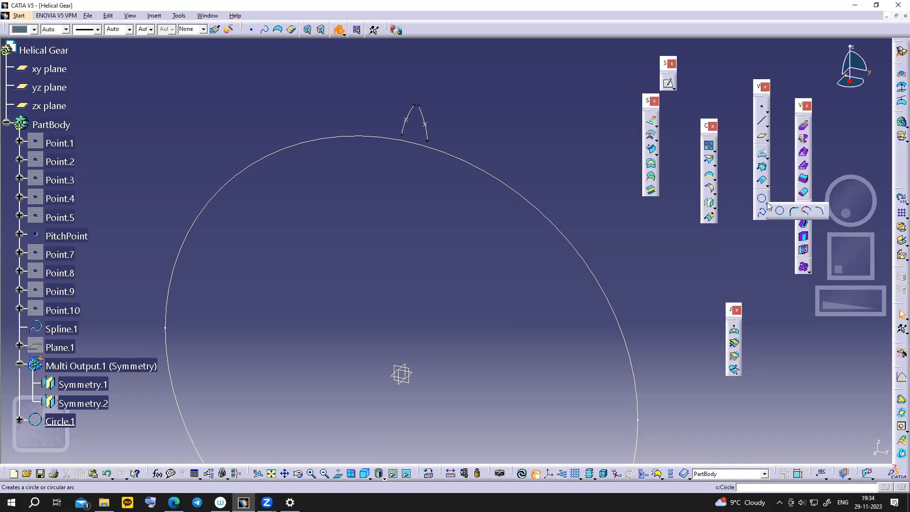
click(792, 213)
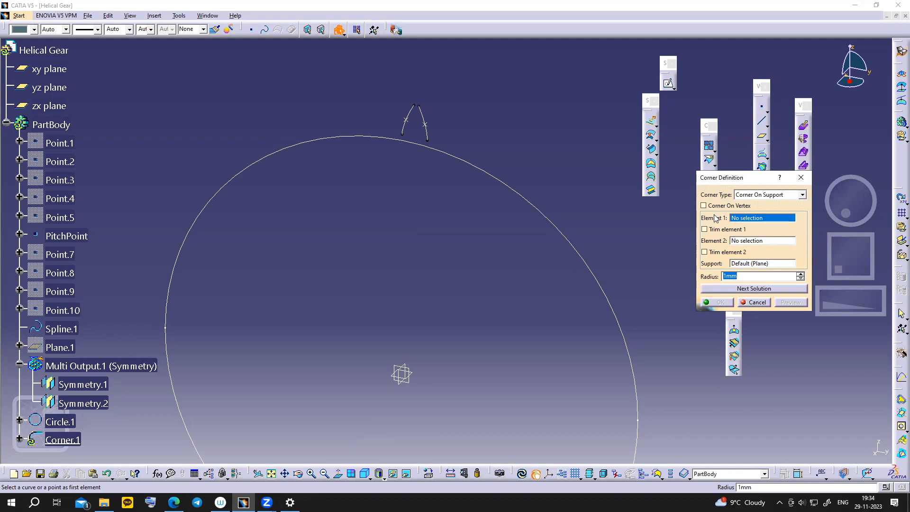
click(705, 229)
click(705, 251)
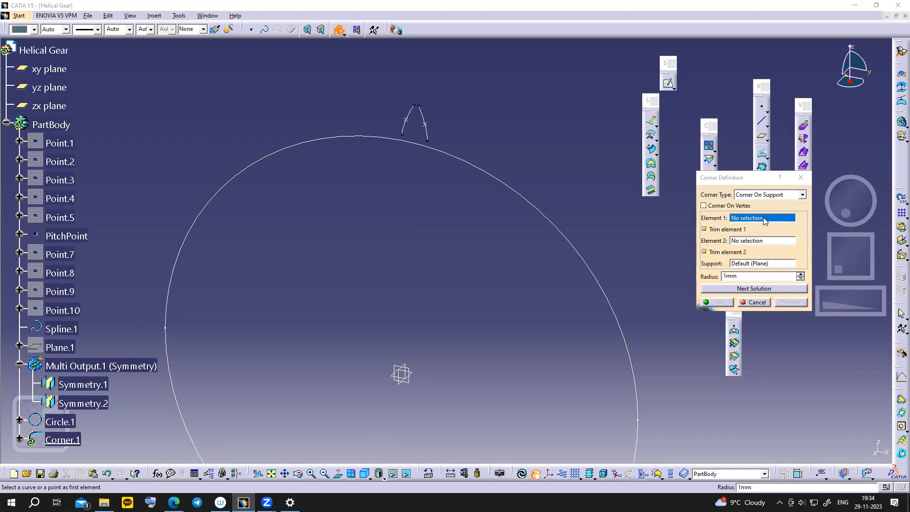
click(740, 219)
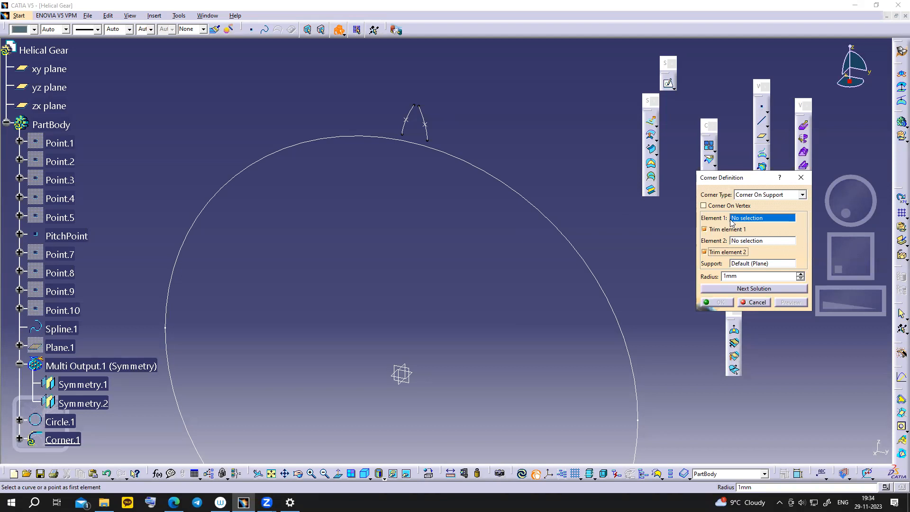
click(400, 137)
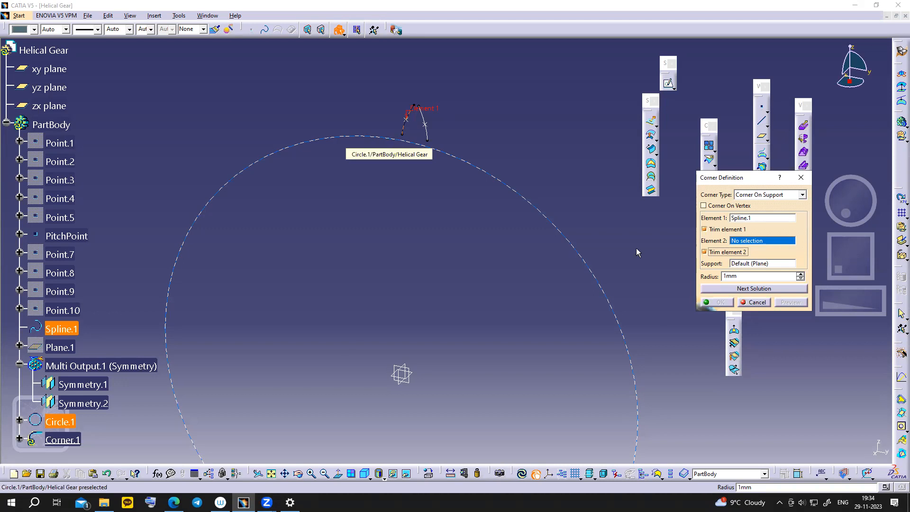
- Set the radius to 5.85 mm, pick Circle.1 and apply; the corner trimming error appears
drag(756, 277, 682, 280)
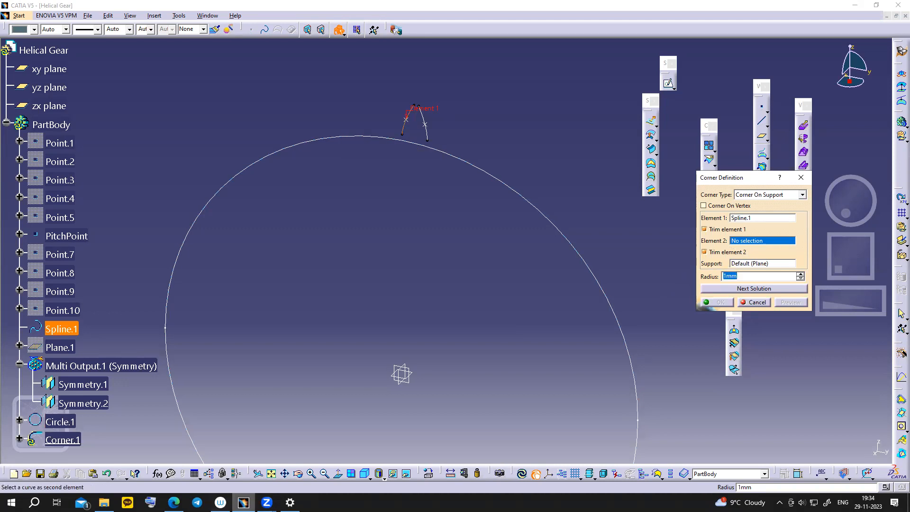
click(174, 502)
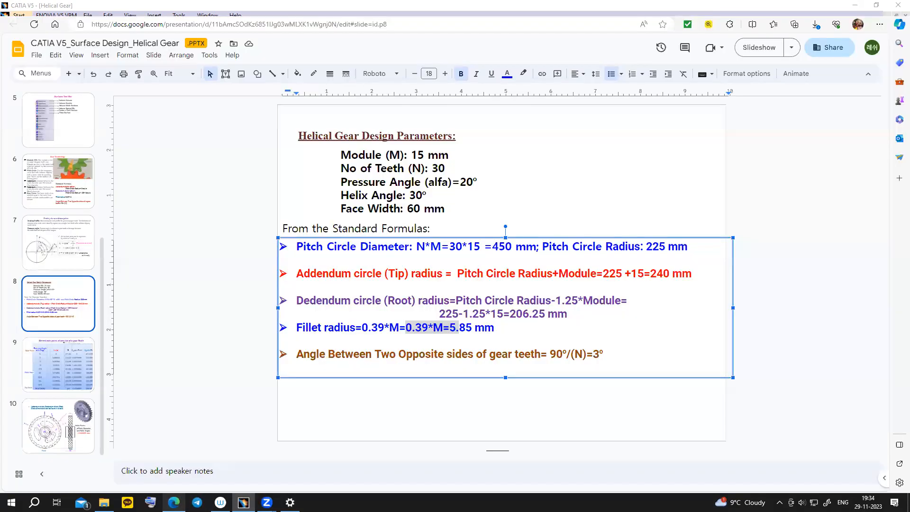
click(174, 502)
click(174, 502)
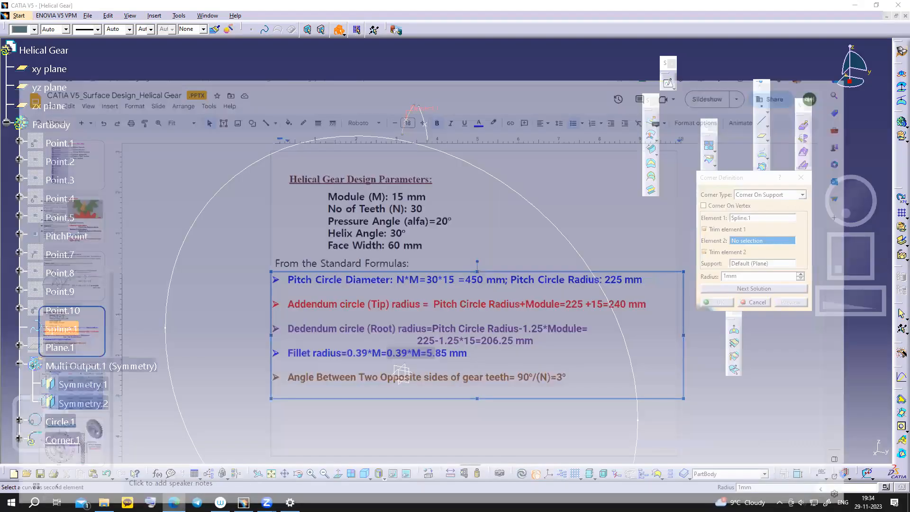
text(5.85)
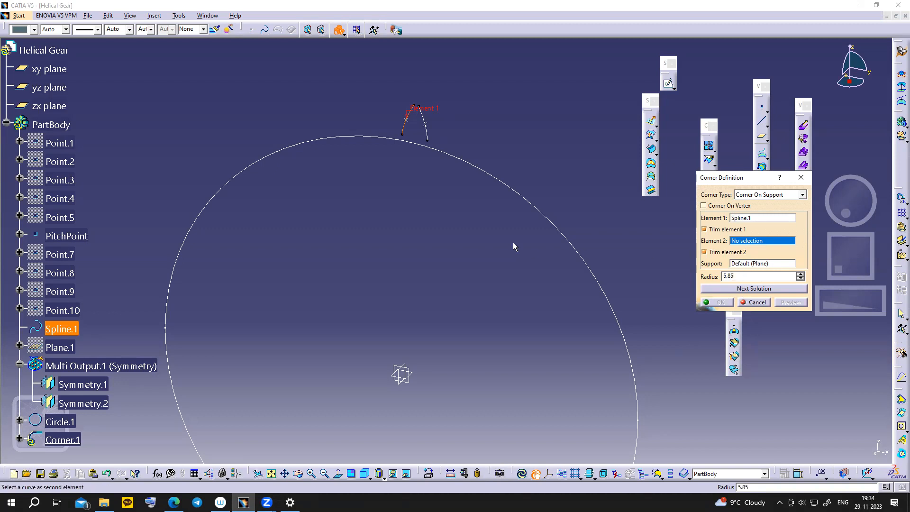
click(474, 160)
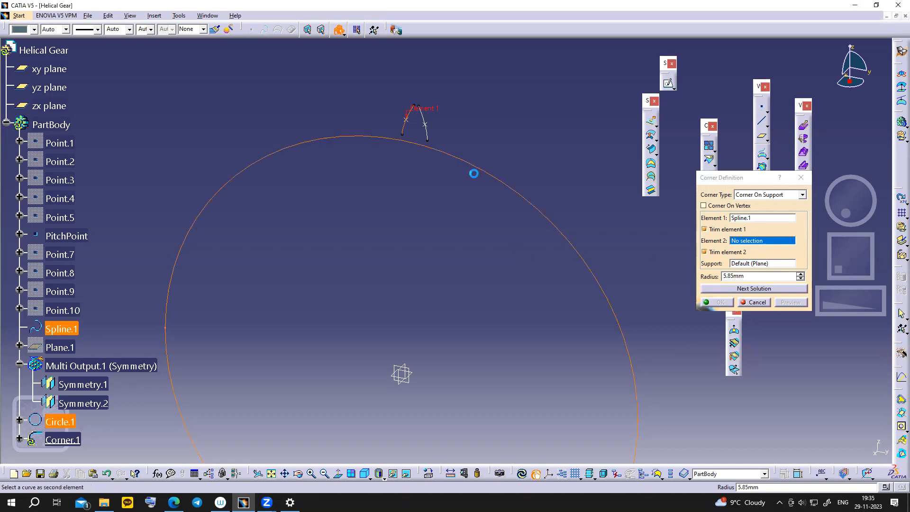
click(522, 283)
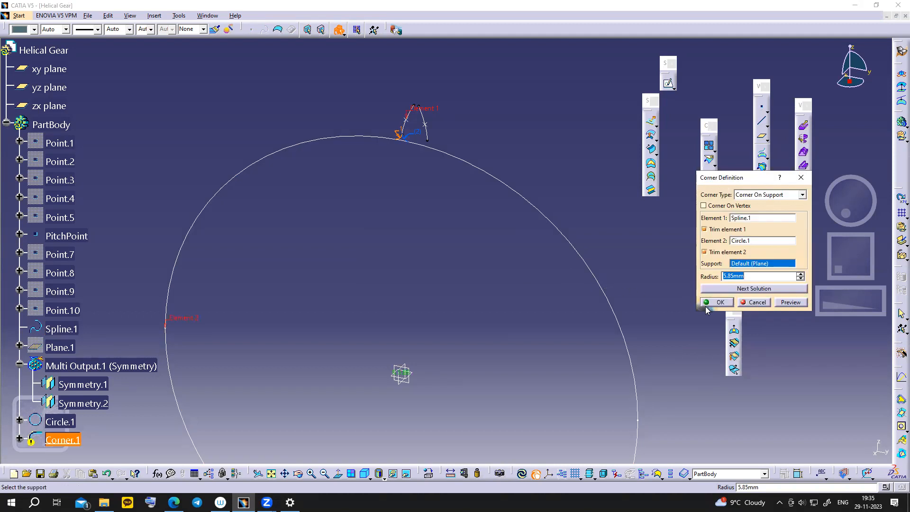
click(720, 303)
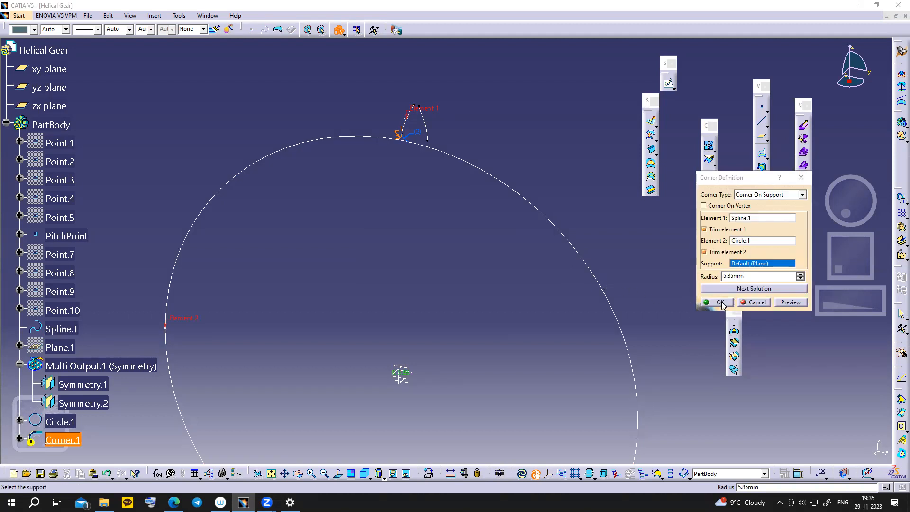
click(733, 288)
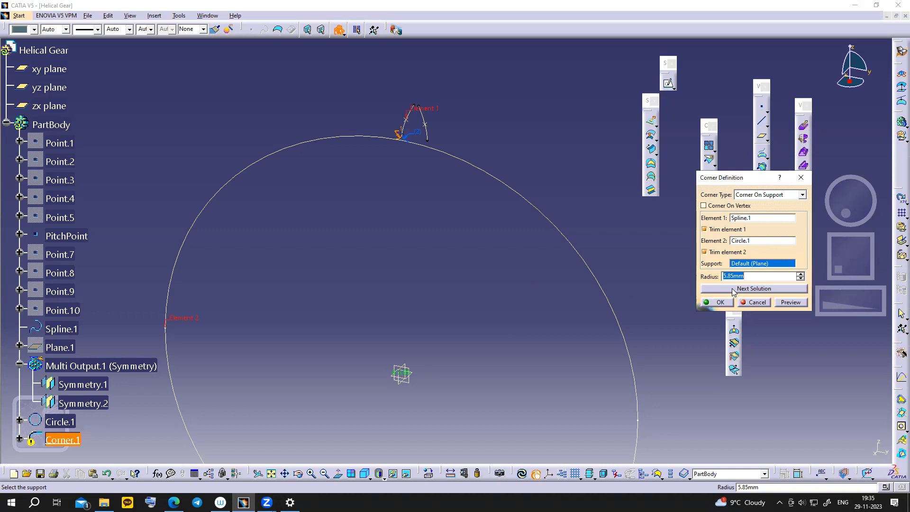
click(720, 303)
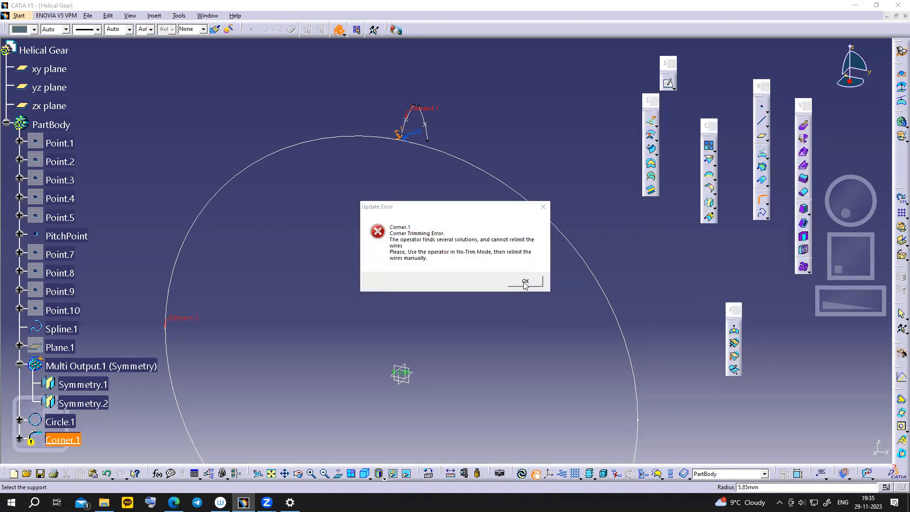
- Dismiss the error and retry with the next fillet solution, which fails again
click(525, 281)
ctrl+middle_drag(620, 283, 624, 232)
middle_drag(496, 255, 489, 257)
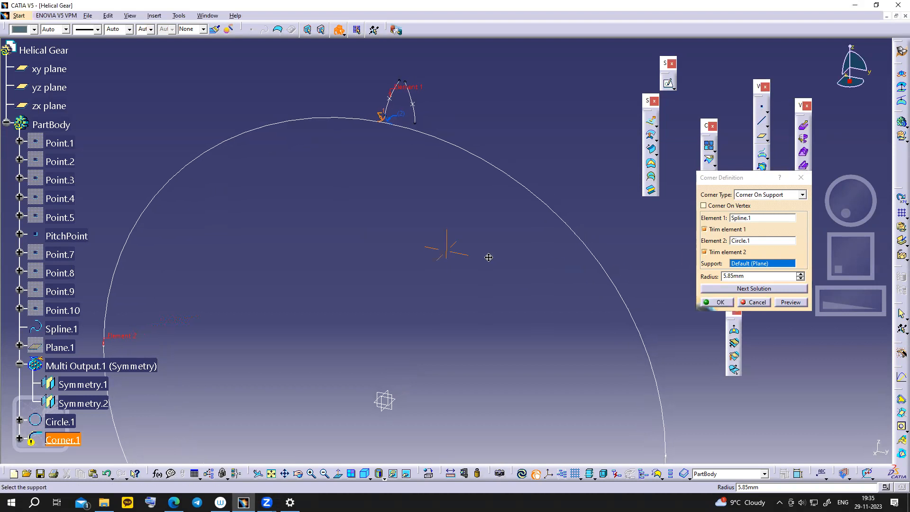
click(716, 289)
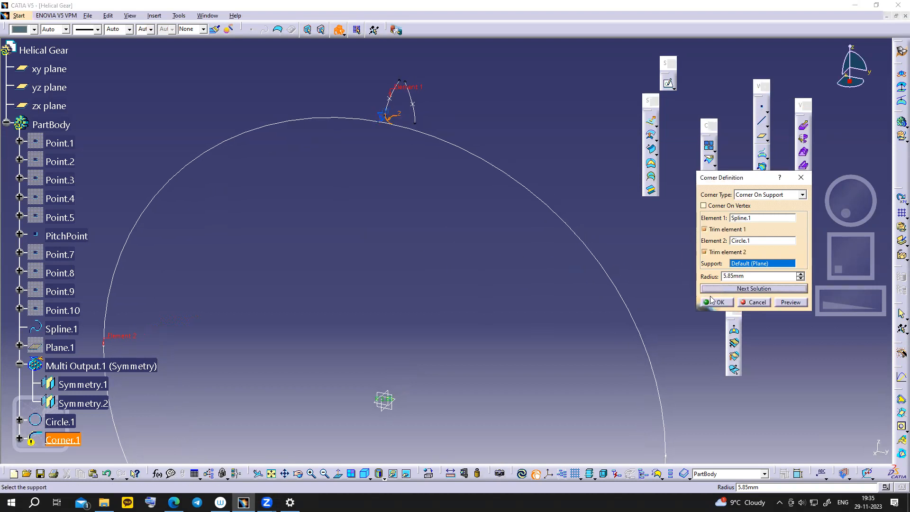
click(719, 302)
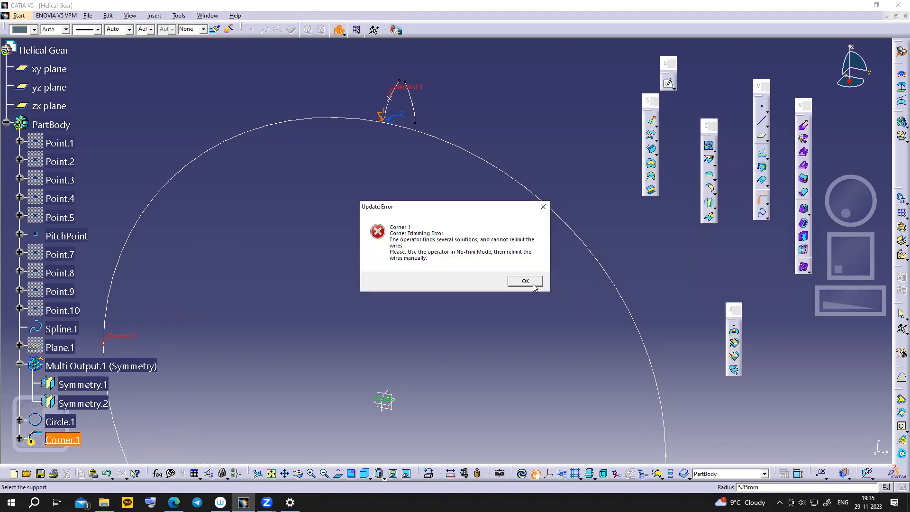
click(533, 283)
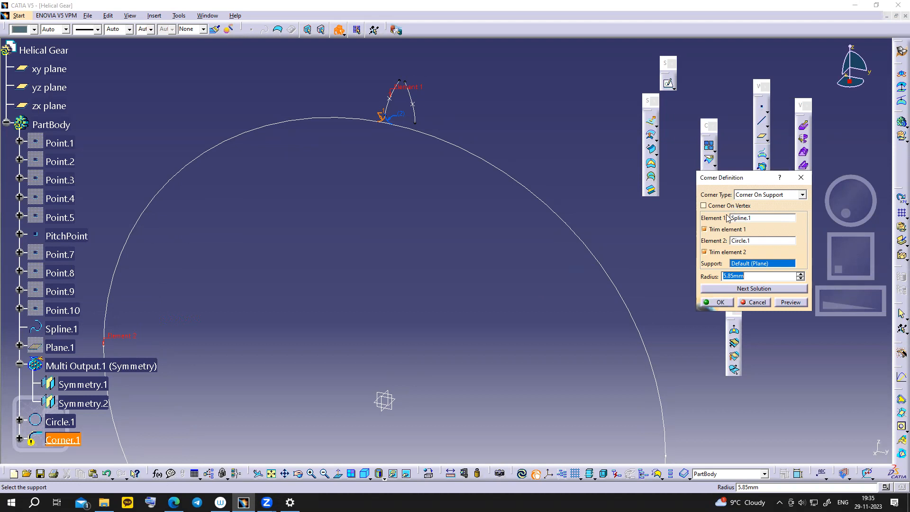
- Uncheck Trim element 2 and create Corner.1, trimming only Spline.1
click(704, 252)
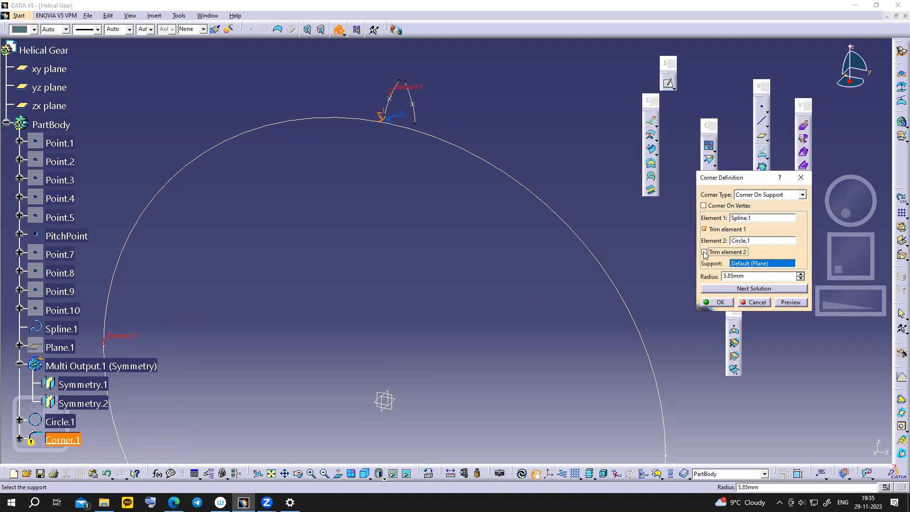
click(720, 303)
mouse_move(419, 186)
ctrl+middle_down()
mouse_move(419, 164)
mouse_move(417, 195)
ctrl+middle_up()
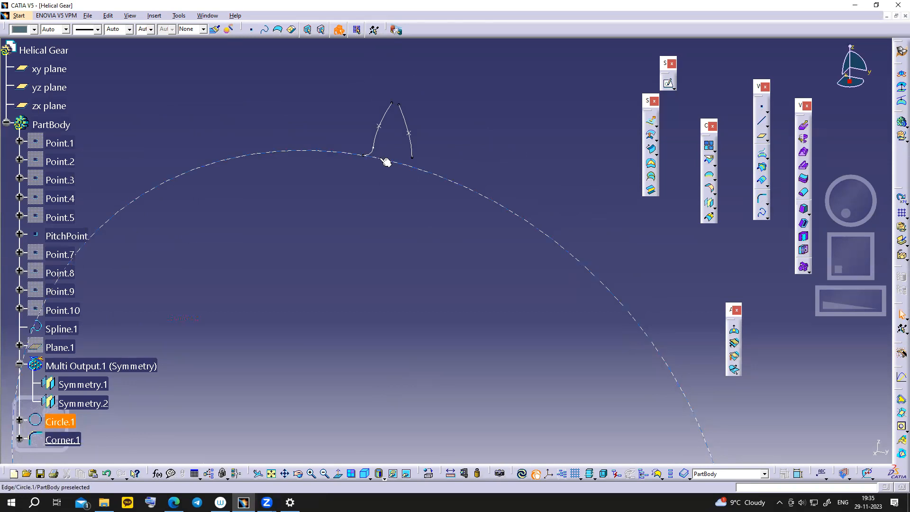
- Zoom in on the tooth base and select the new Corner.1 fillet
middle_drag(446, 247, 445, 290)
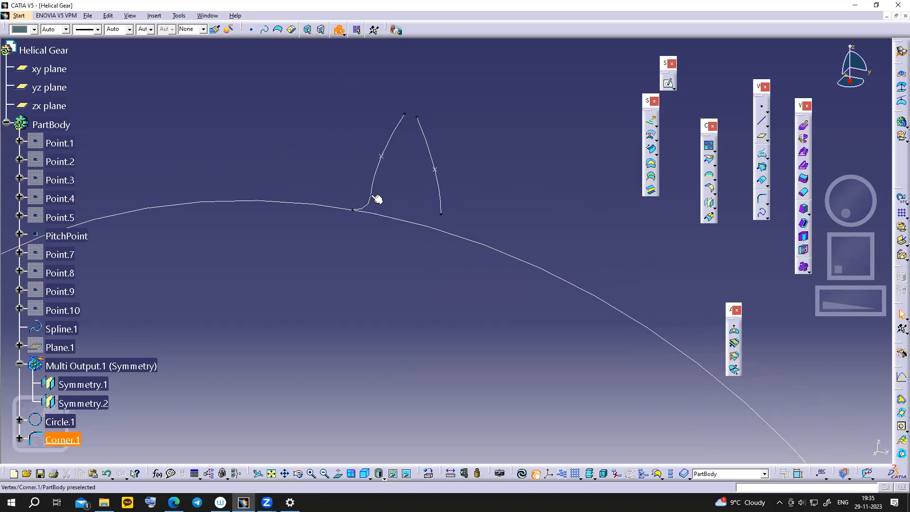
middle_drag(403, 198, 436, 238)
click(388, 219)
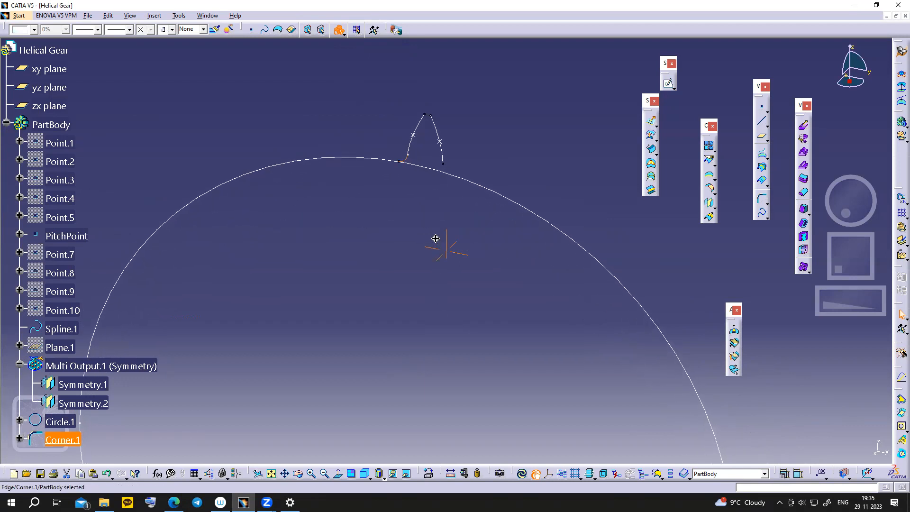
click(441, 153)
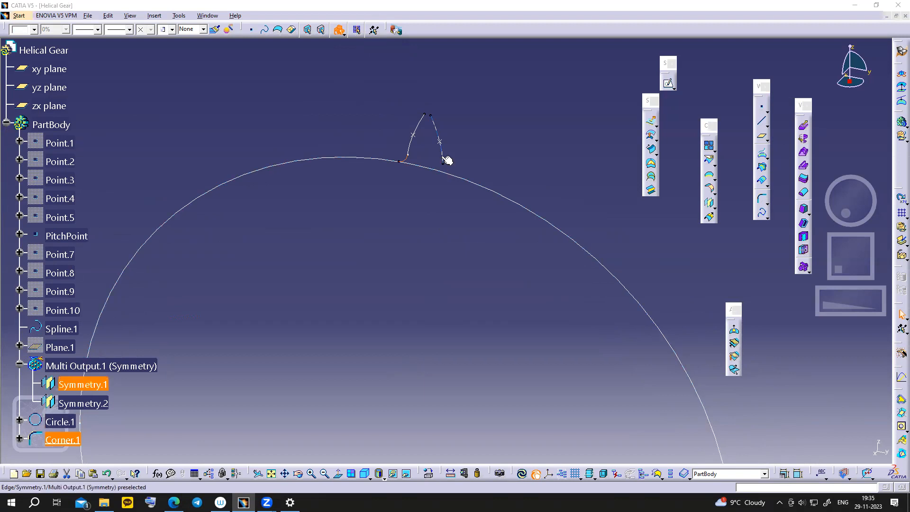
right_click(442, 157)
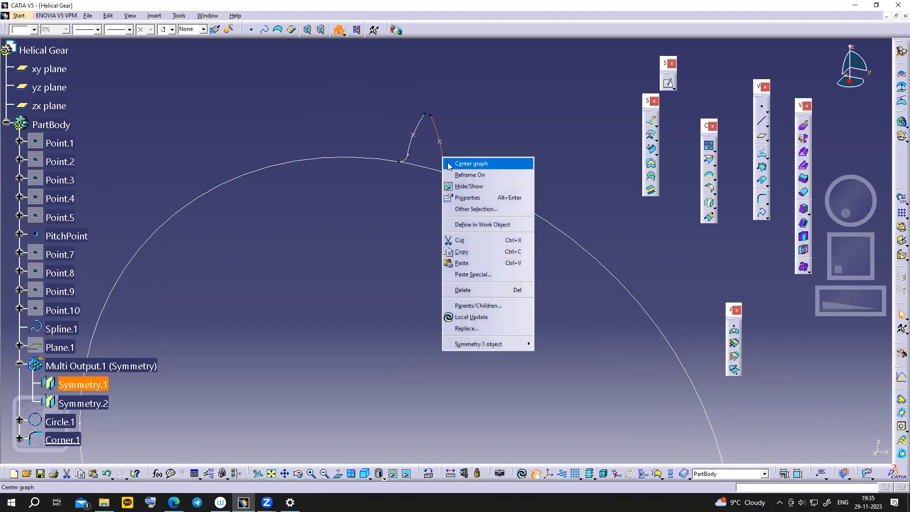
click(480, 290)
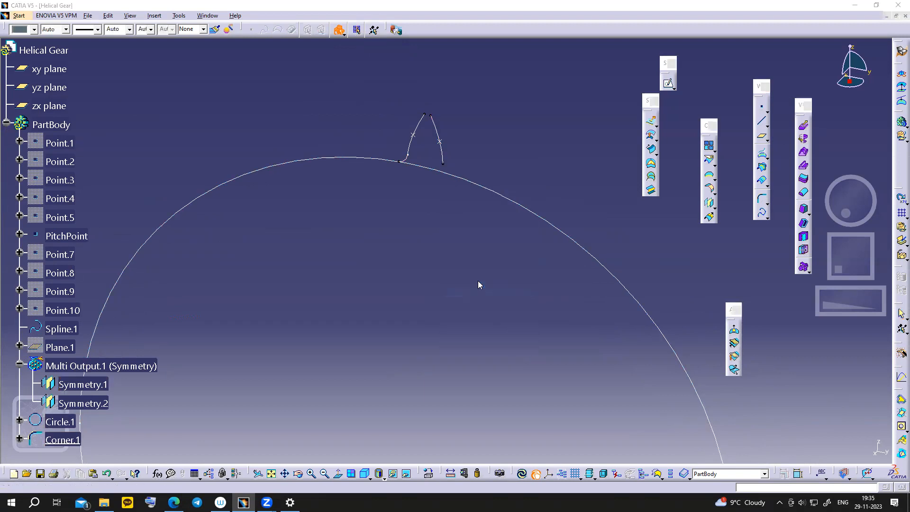
click(515, 274)
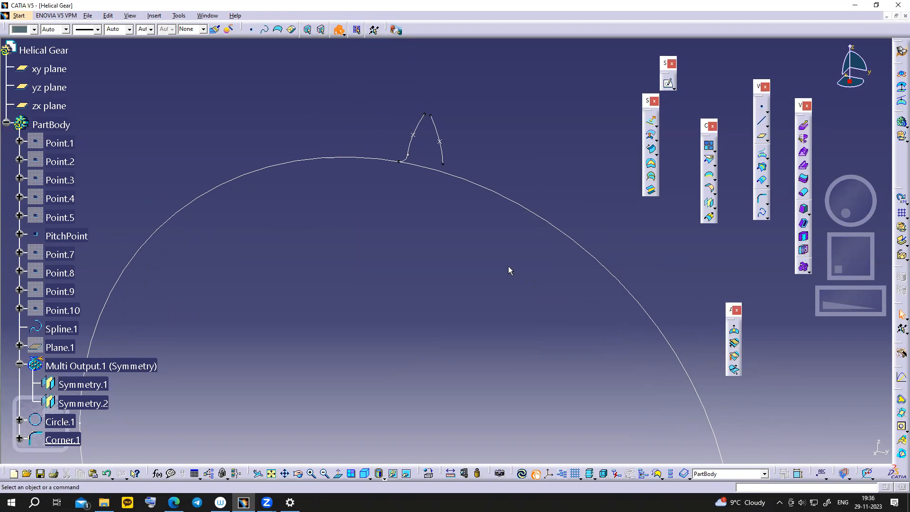
click(445, 156)
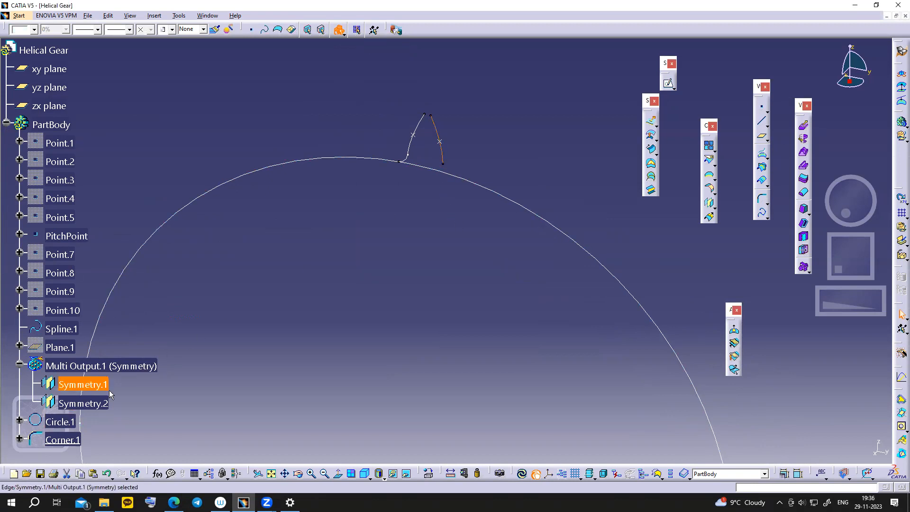
scroll(105, 391, down, 1)
right_click(104, 343)
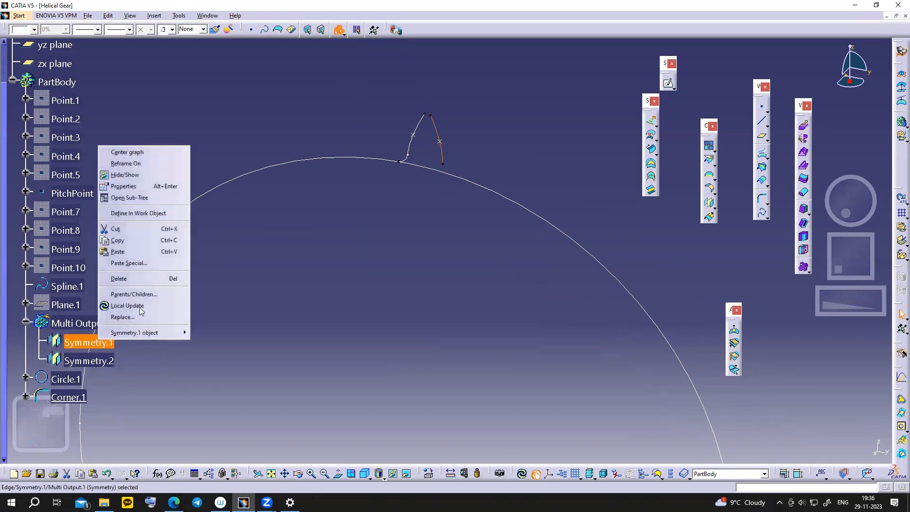
click(149, 279)
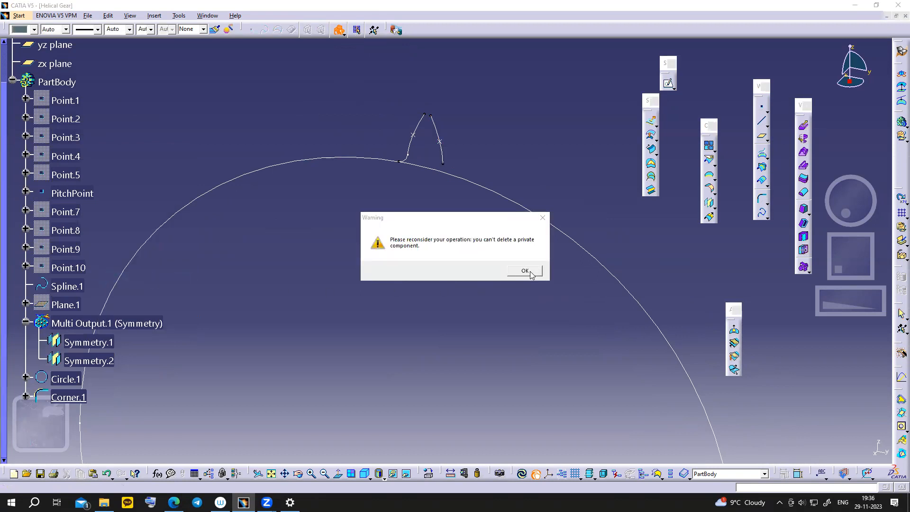
click(526, 272)
click(128, 325)
right_click(128, 326)
- Delete Multi Output.1 and hide Circle.1
click(207, 266)
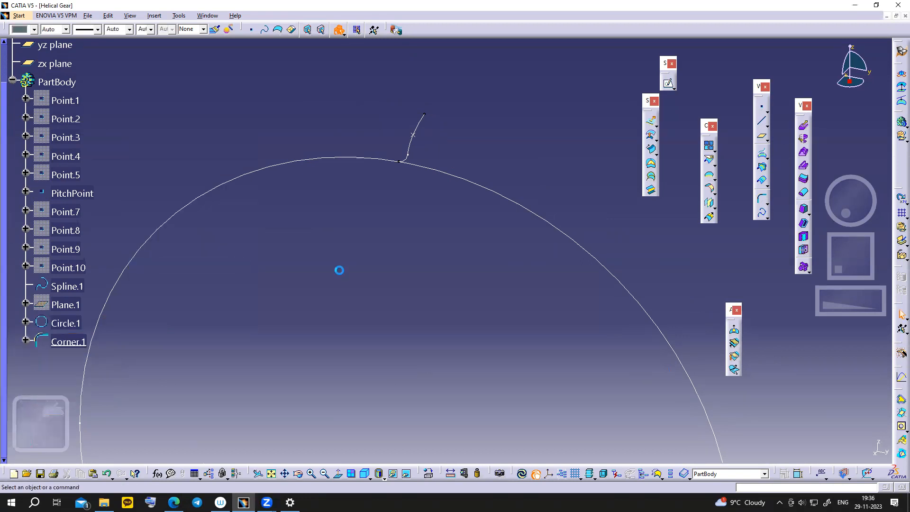
click(411, 142)
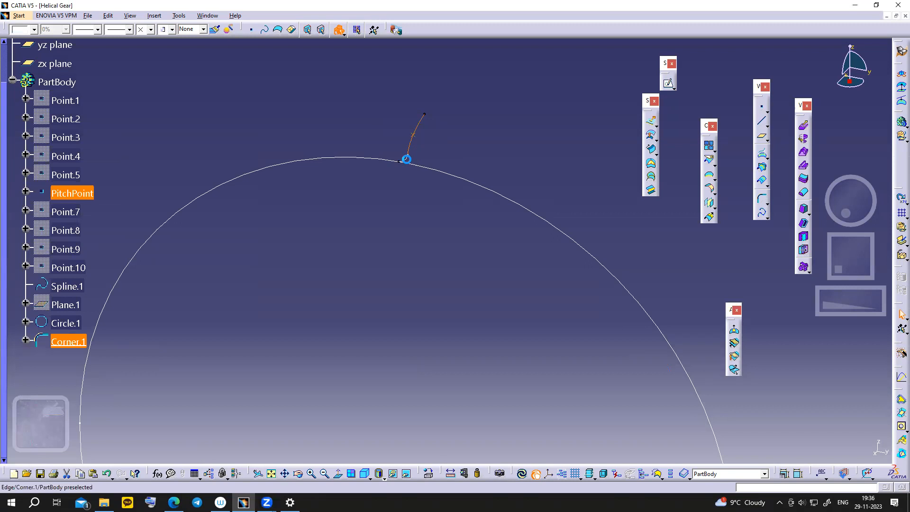
right_click(444, 175)
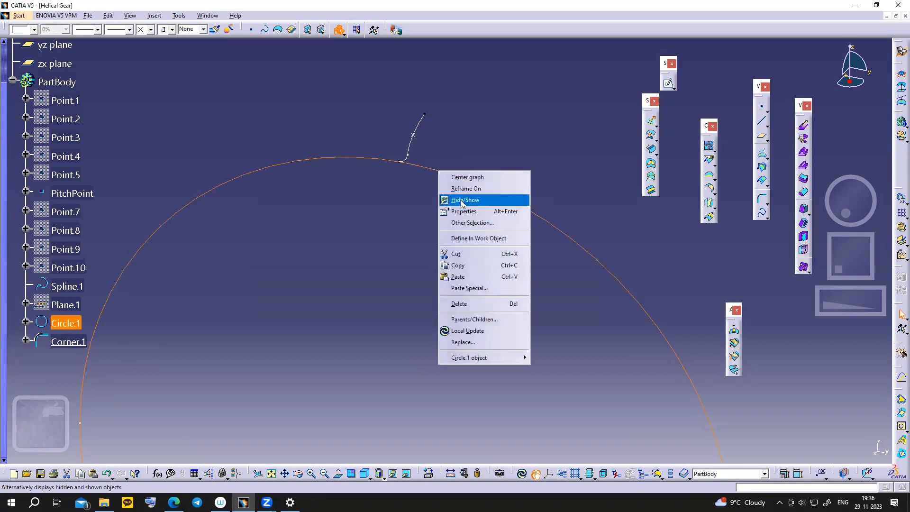
click(469, 197)
- Box-select PitchPoint and Corner.1 together
click(407, 158)
ctrl+click(413, 136)
ctrl+click(414, 137)
click(459, 160)
drag(359, 95, 453, 189)
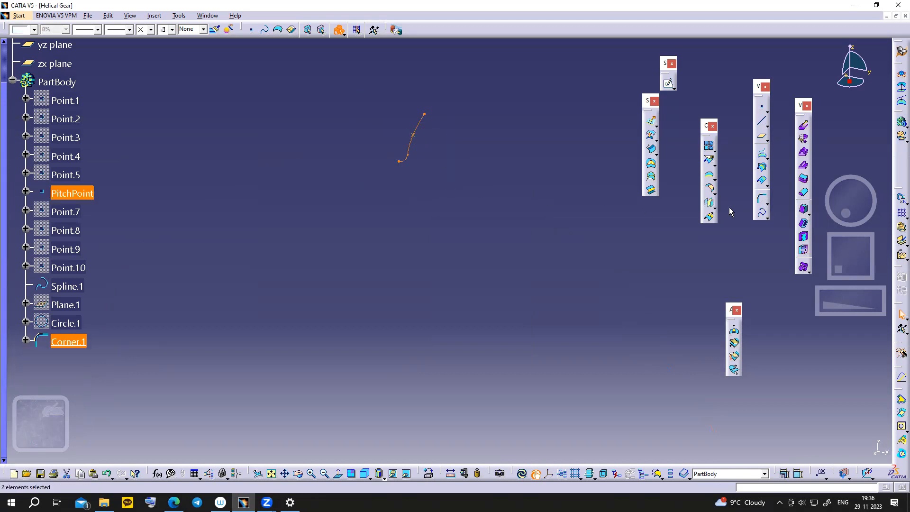
- Mirror PitchPoint and Corner.1 across Plane.1, creating Symmetry.3 and Symmetry.4
key(Return)
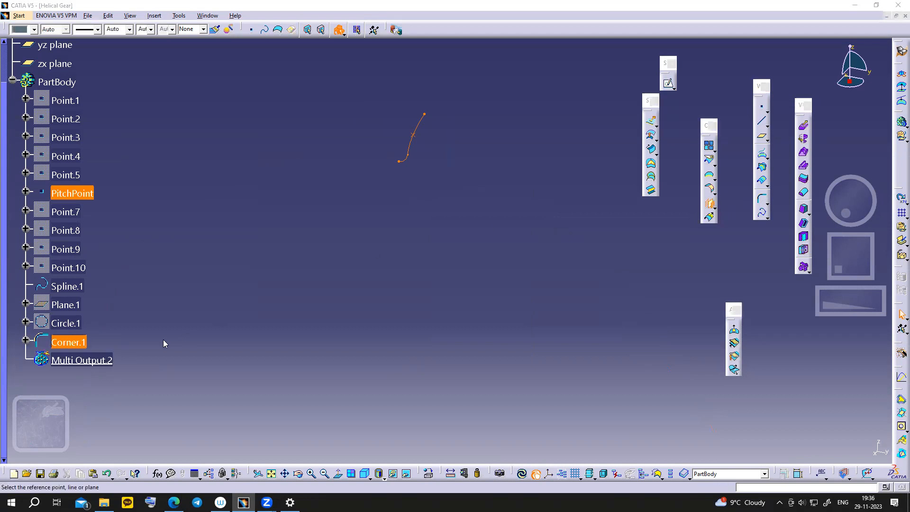
click(72, 306)
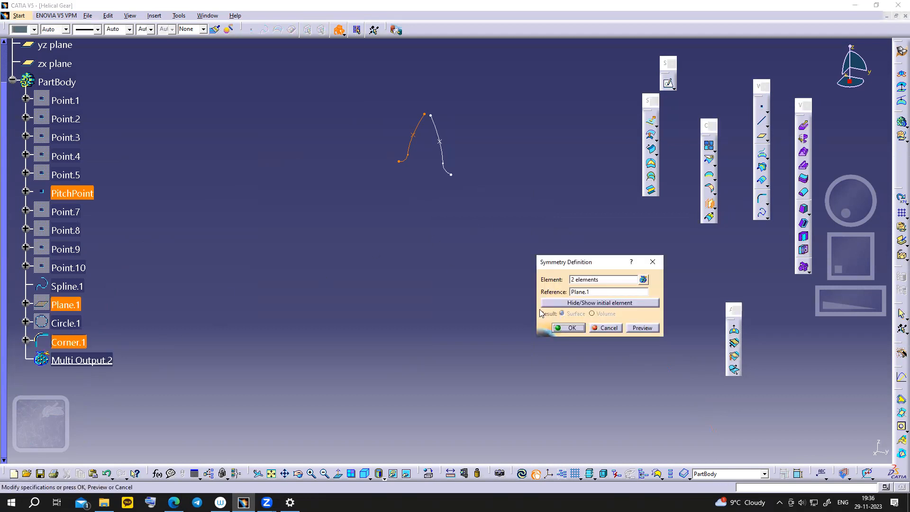
click(570, 328)
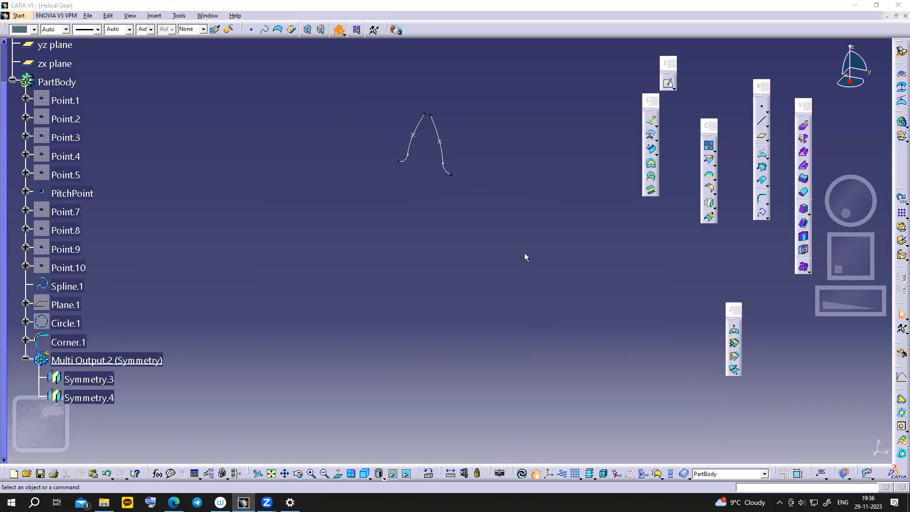
middle_drag(522, 251, 524, 260)
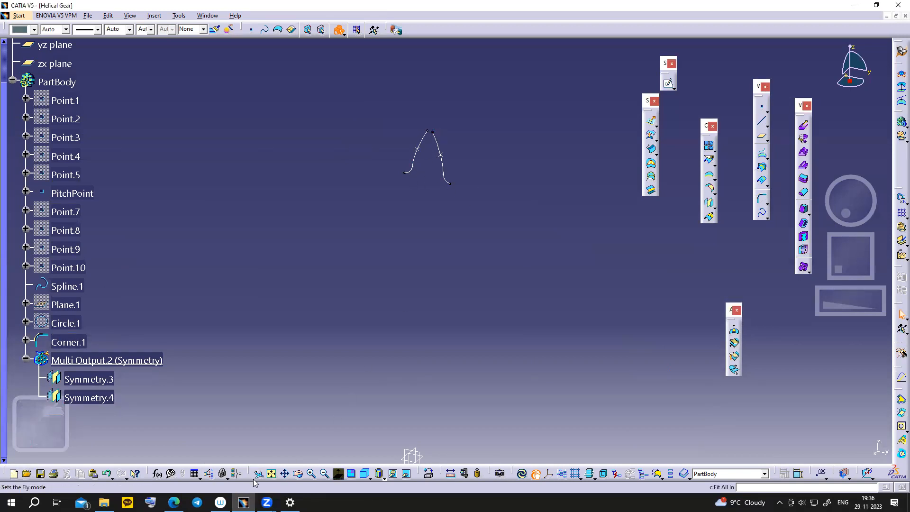
mouse_move(173, 502)
click(173, 460)
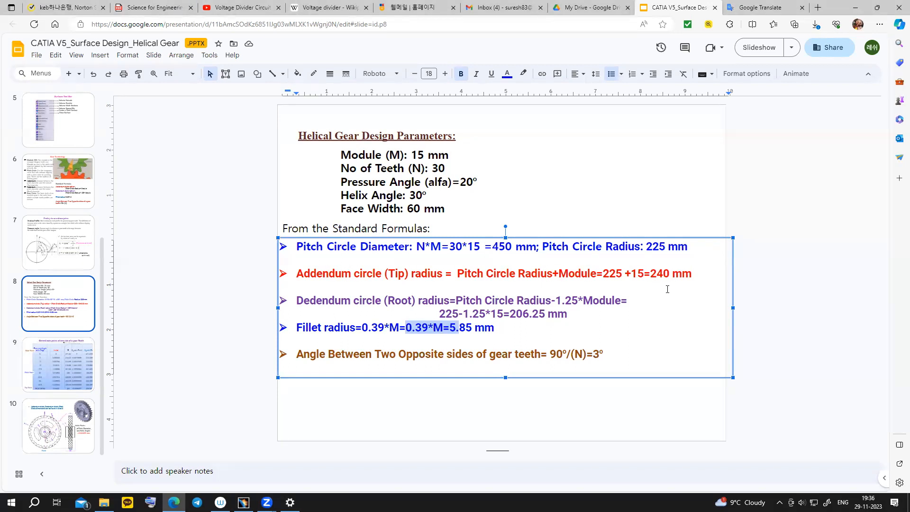
drag(650, 276, 670, 276)
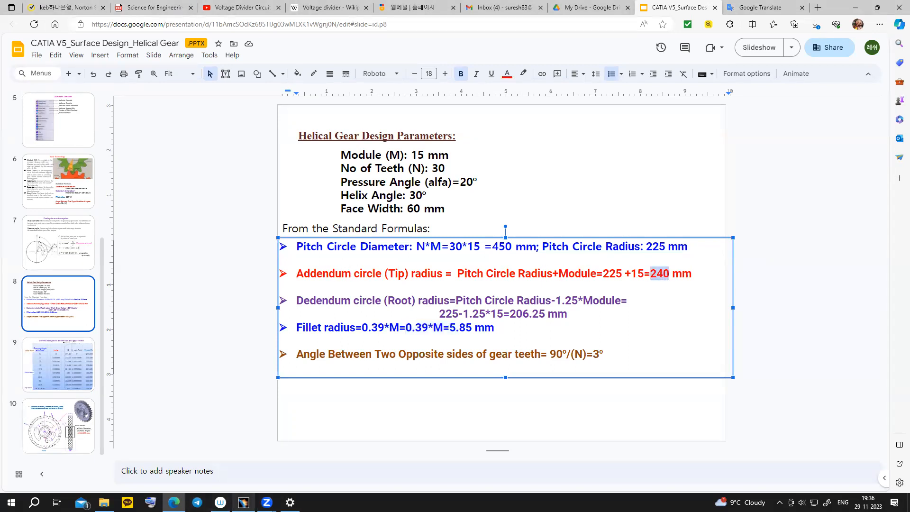
click(244, 502)
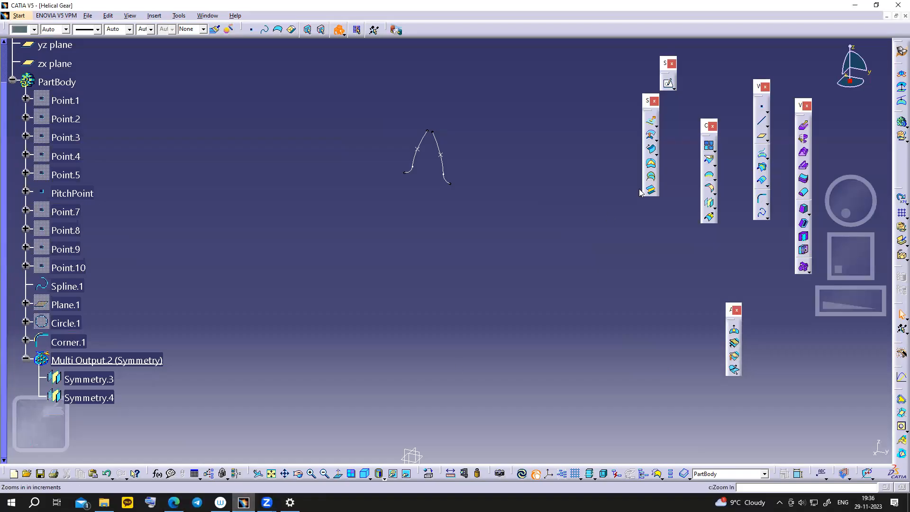
- Start a two points and radius circle through the two flank tip ends
click(768, 206)
click(769, 205)
click(768, 205)
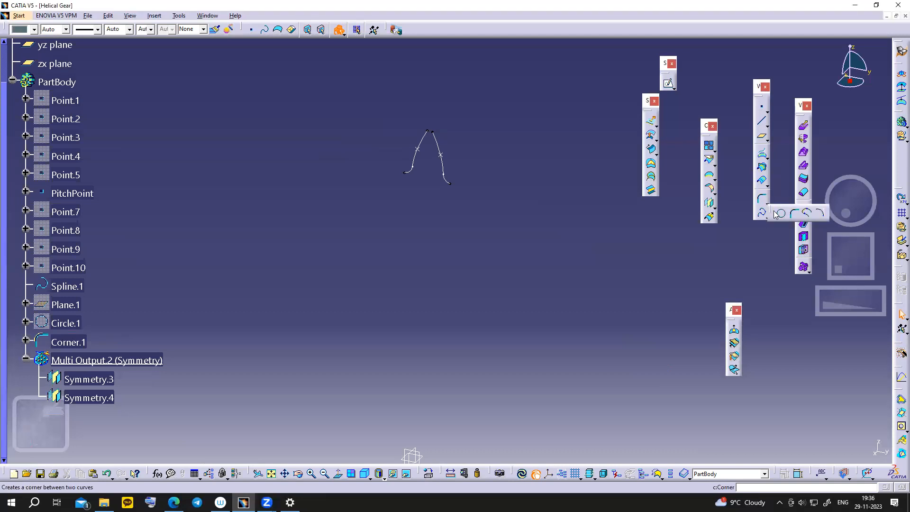
click(781, 214)
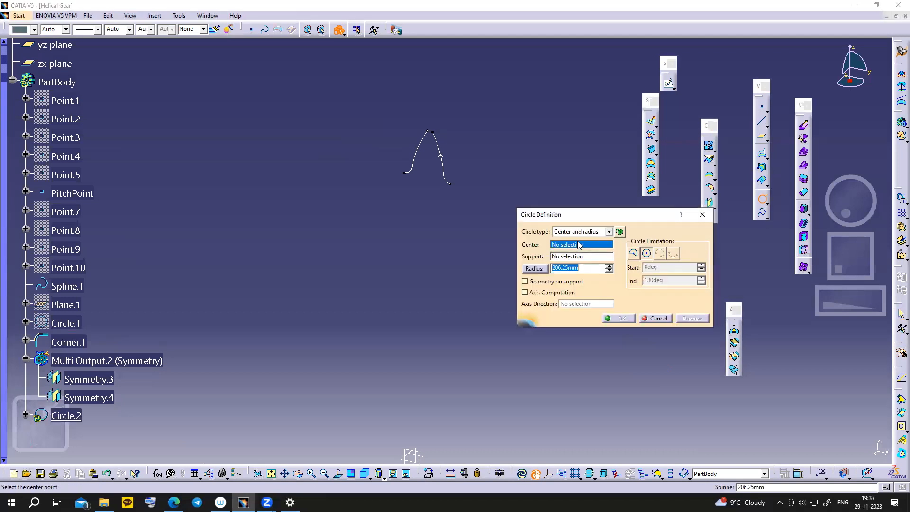
click(609, 232)
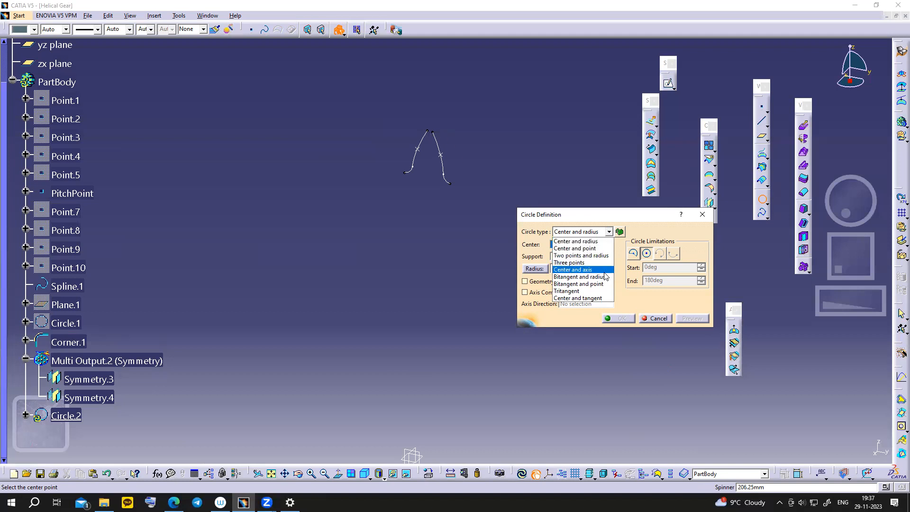
click(588, 256)
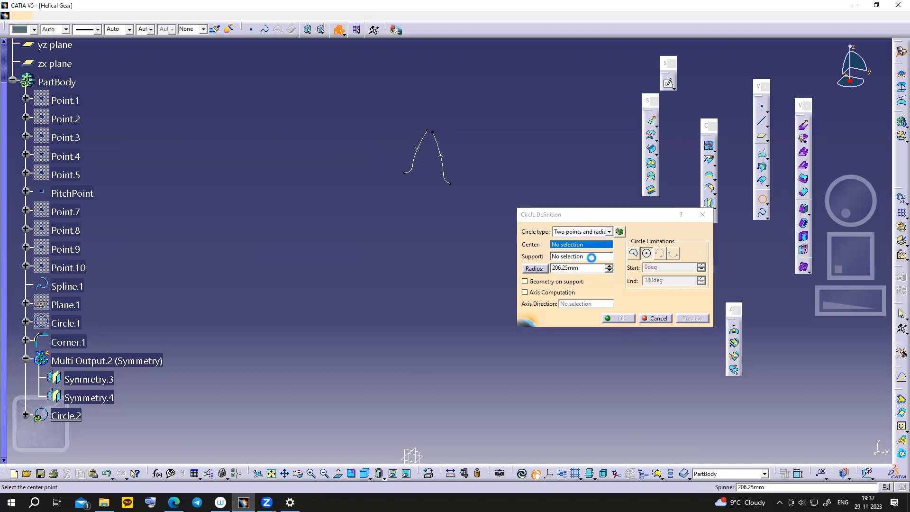
click(429, 131)
click(437, 134)
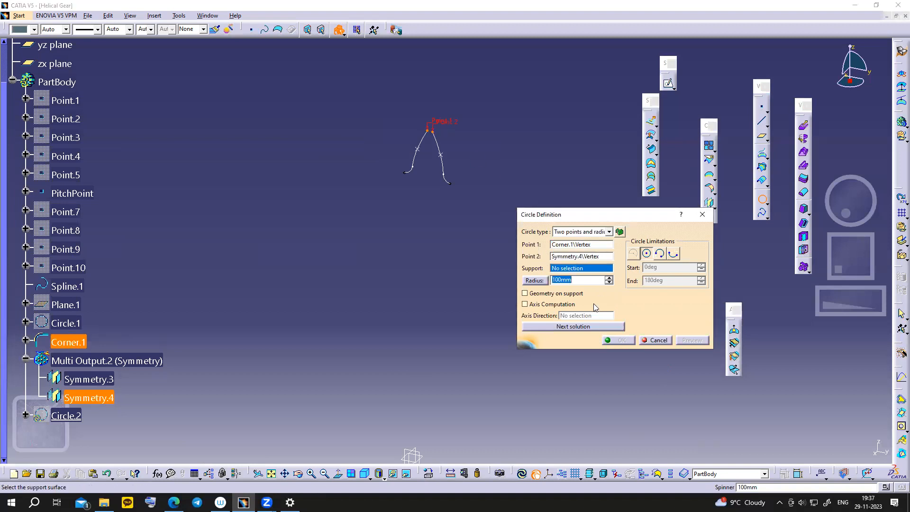
- Give the circle a 240 mm radius on the yz plane, choose the other solution and confirm
click(173, 503)
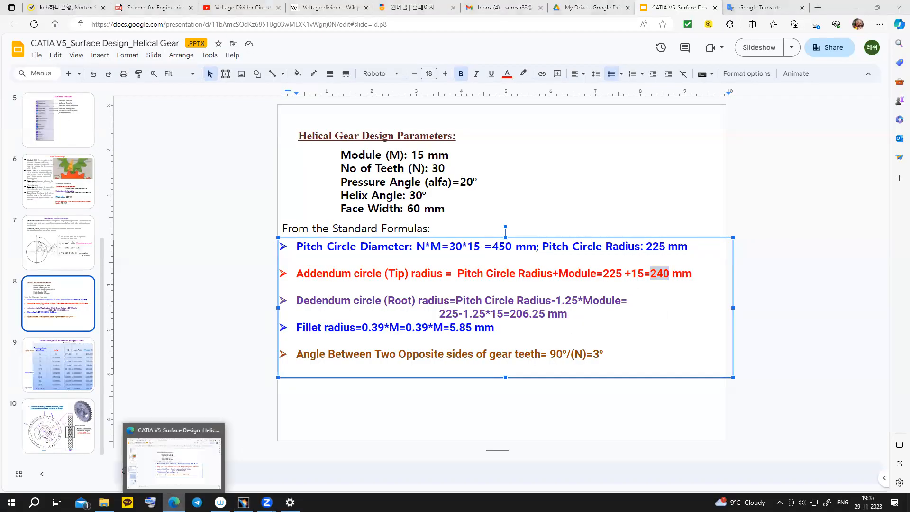
click(174, 502)
text(24mm)
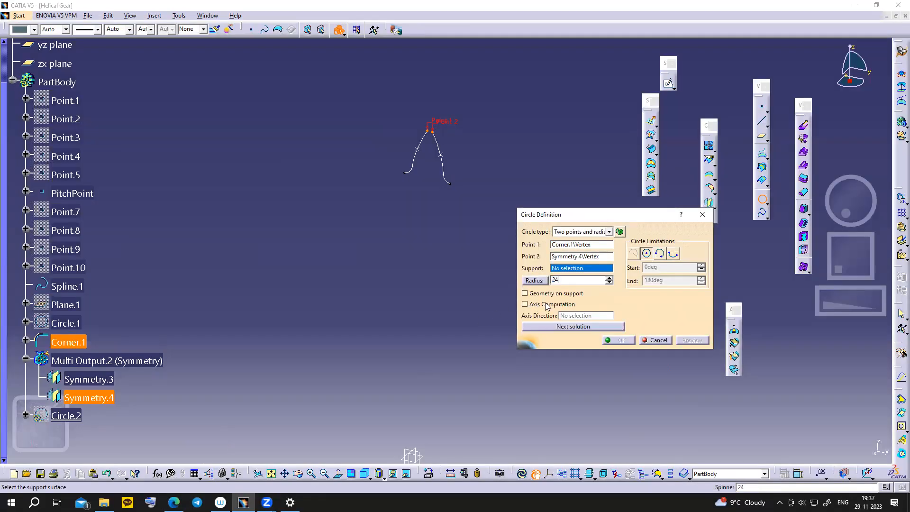
click(570, 271)
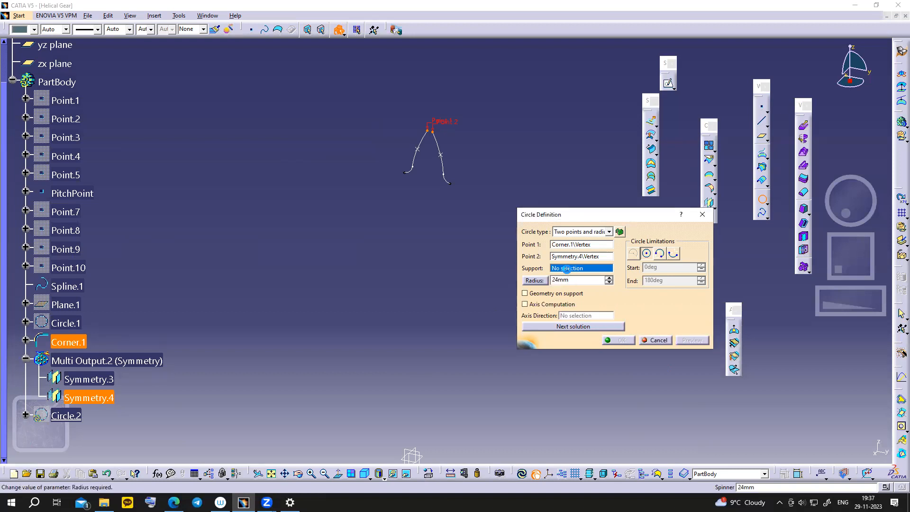
click(559, 280)
text(0)
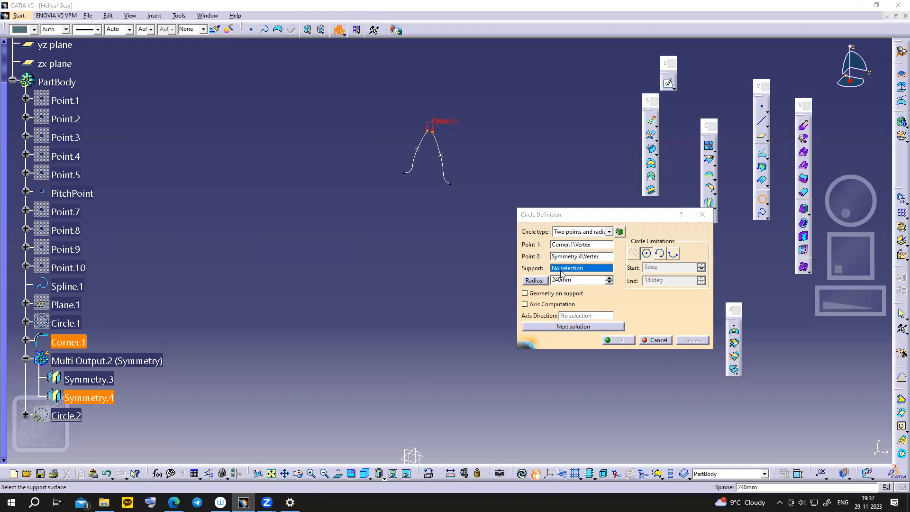
click(411, 455)
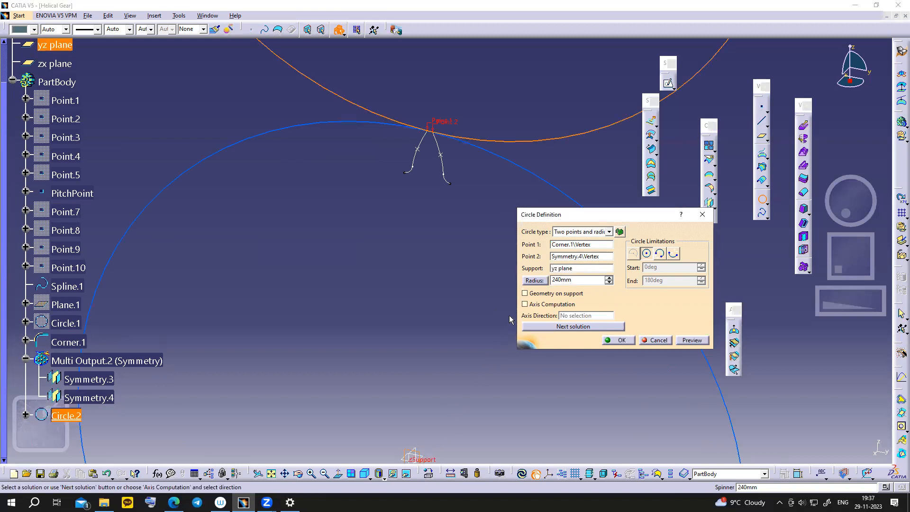
ctrl+middle_drag(469, 193, 462, 239)
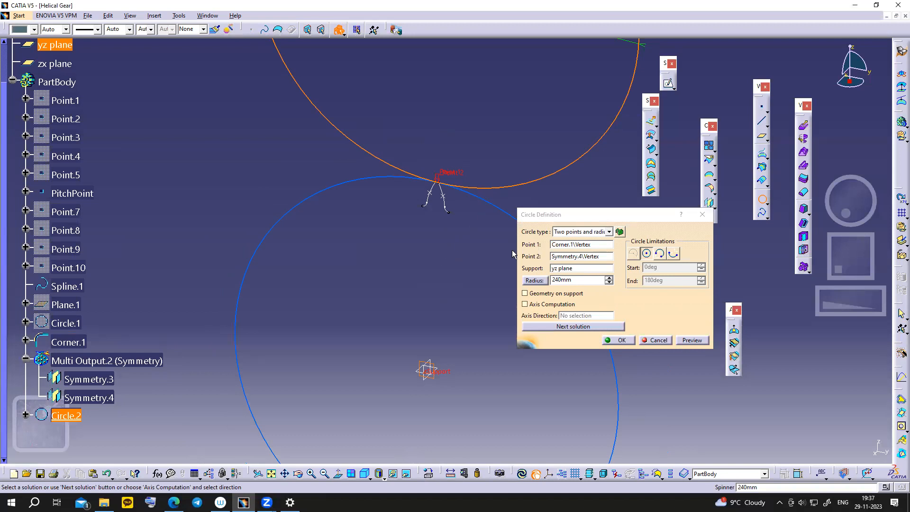
click(561, 327)
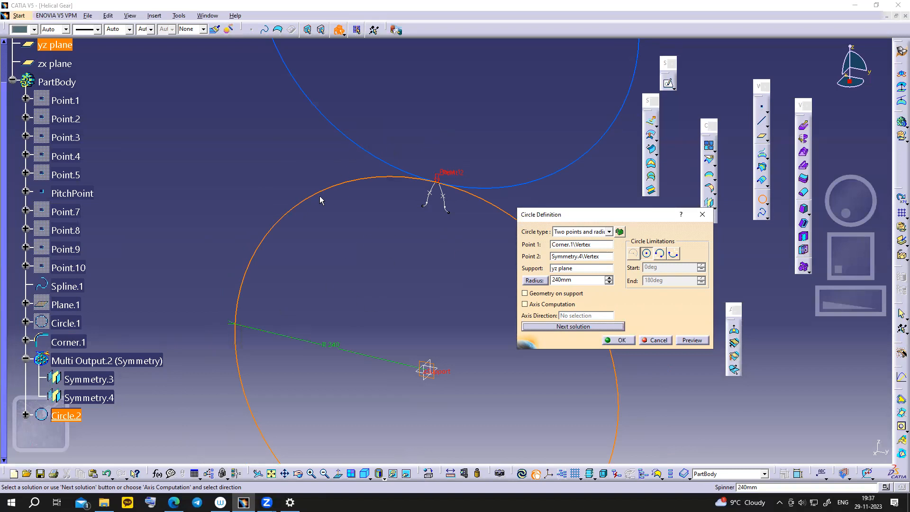
click(617, 340)
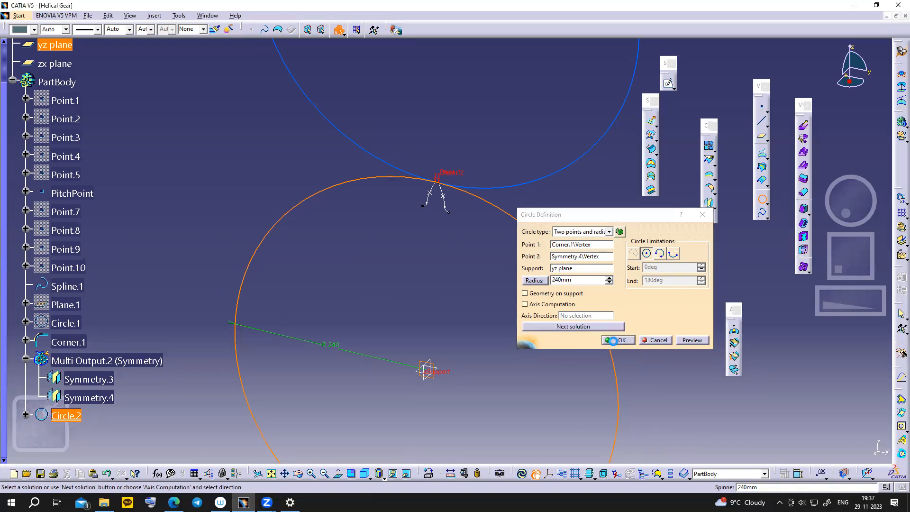
- Edit Circle.2 to keep only the arc across the tooth tip
double_click(516, 221)
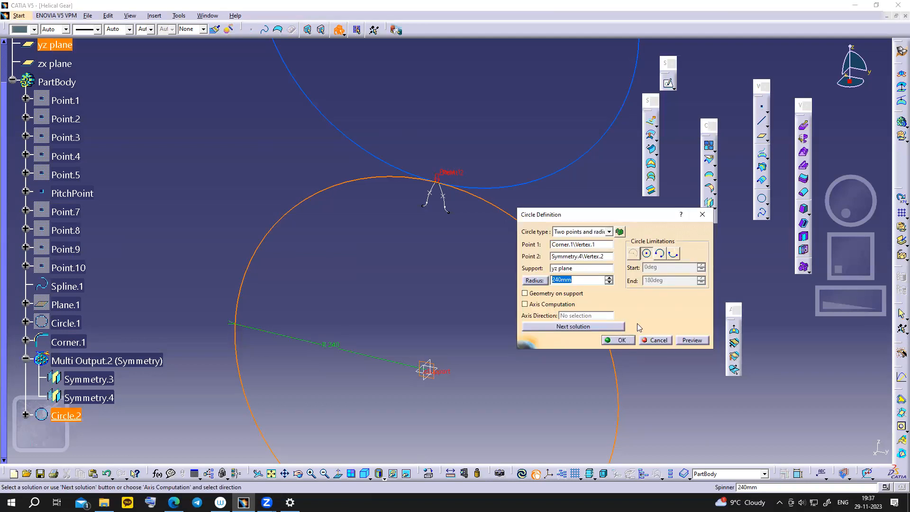
click(672, 256)
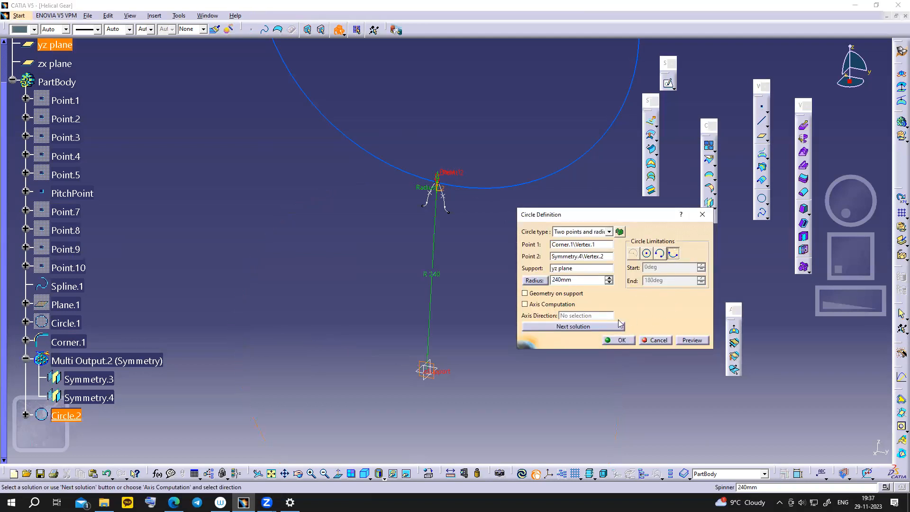
middle_drag(513, 271, 520, 248)
click(762, 199)
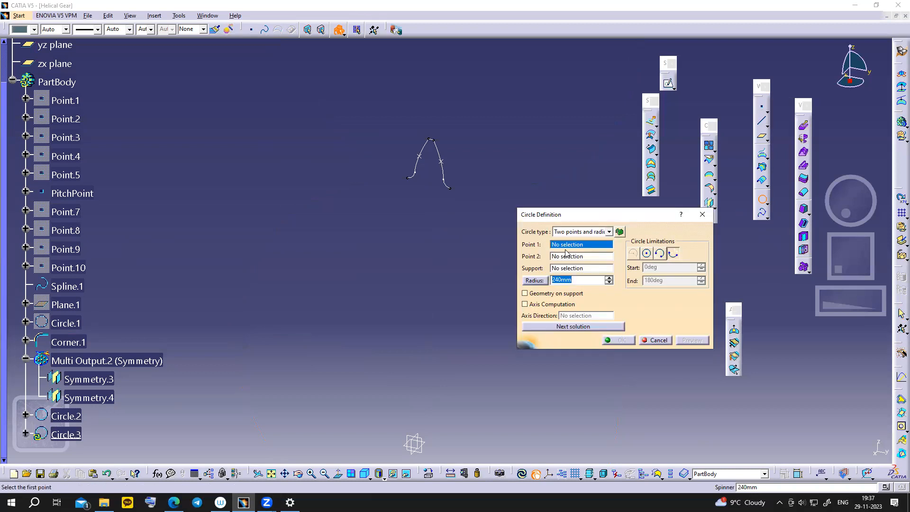
- Use the Corner.1 and Symmetry.4 ends as the circle points, with yz plane support
click(408, 177)
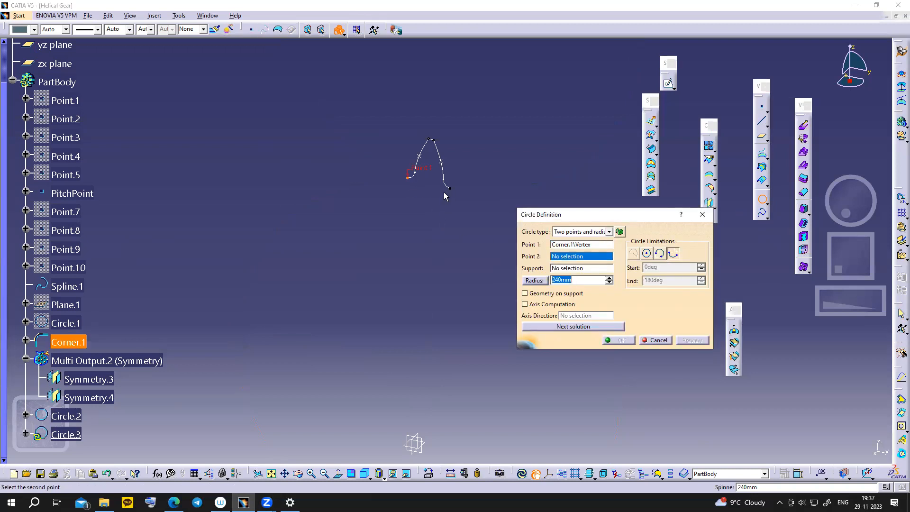
click(453, 189)
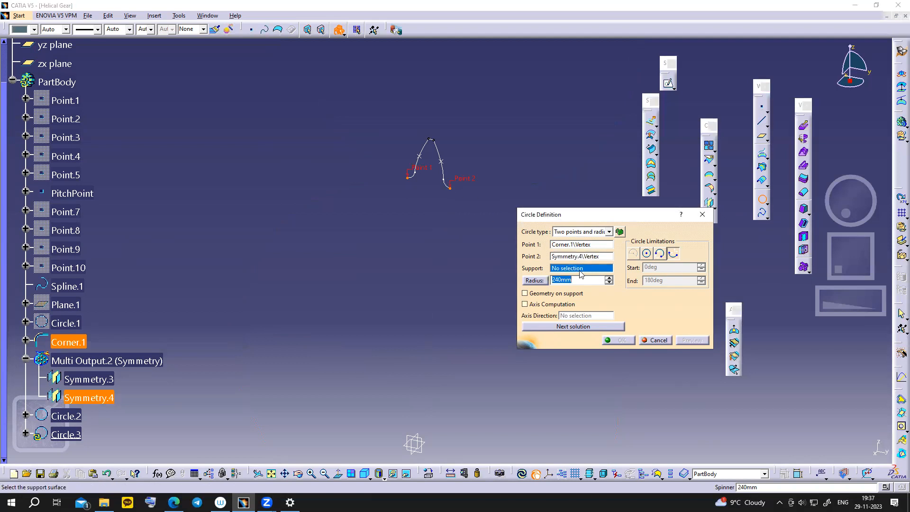
click(415, 444)
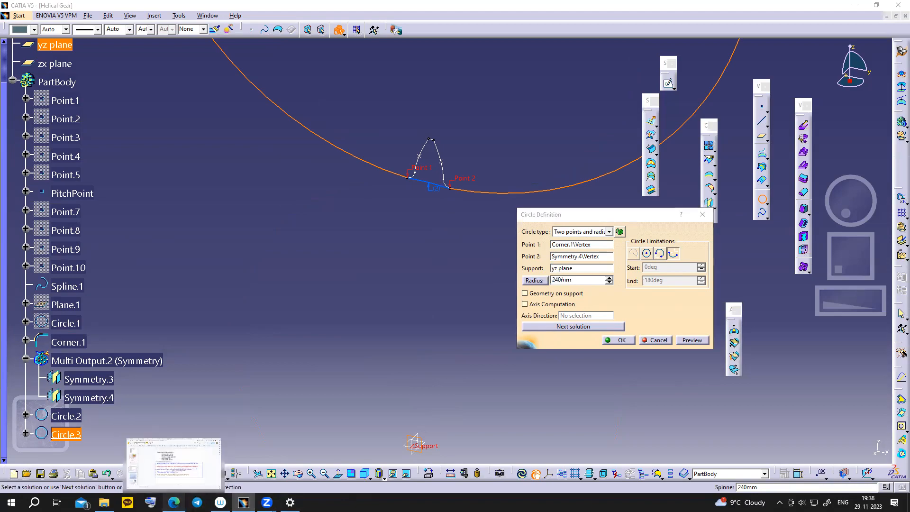
- Set the 206.25 mm dedendum radius from the slides, choose the other solution and confirm
click(174, 503)
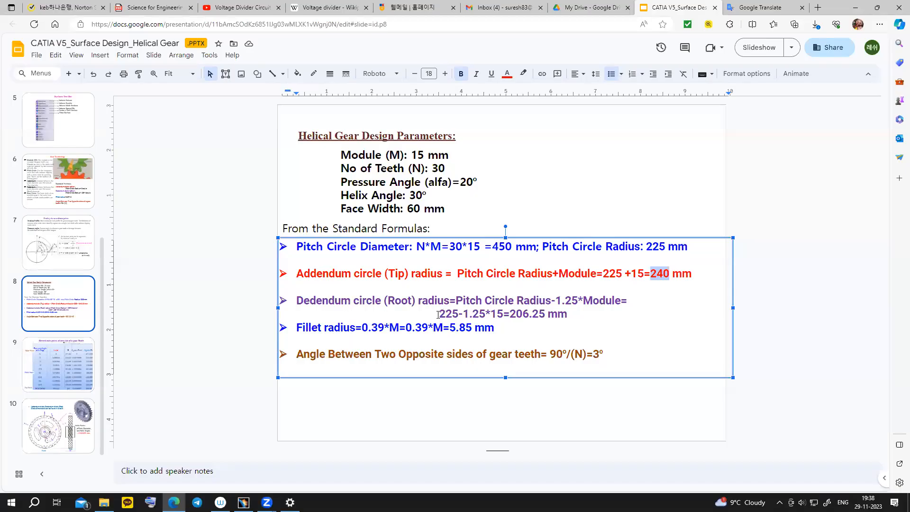
drag(510, 317, 545, 316)
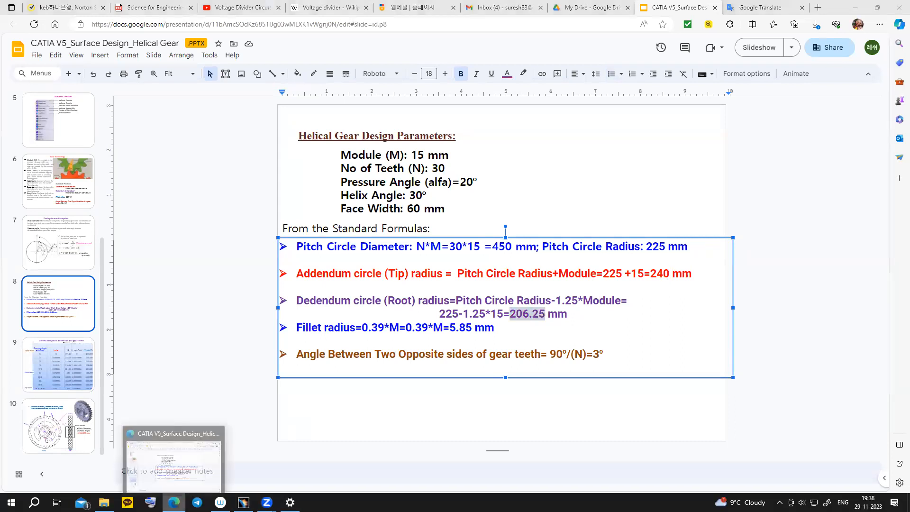
click(174, 503)
text(206.25)
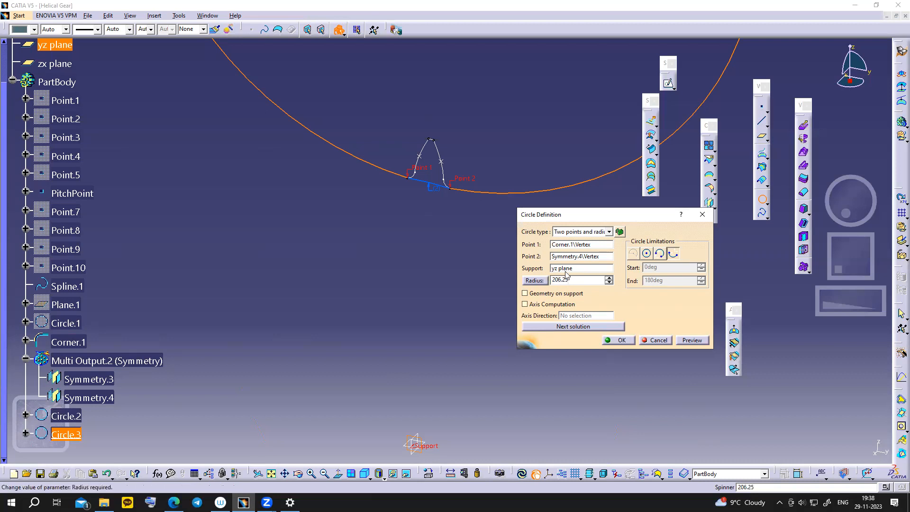
ctrl+middle_drag(432, 262, 431, 212)
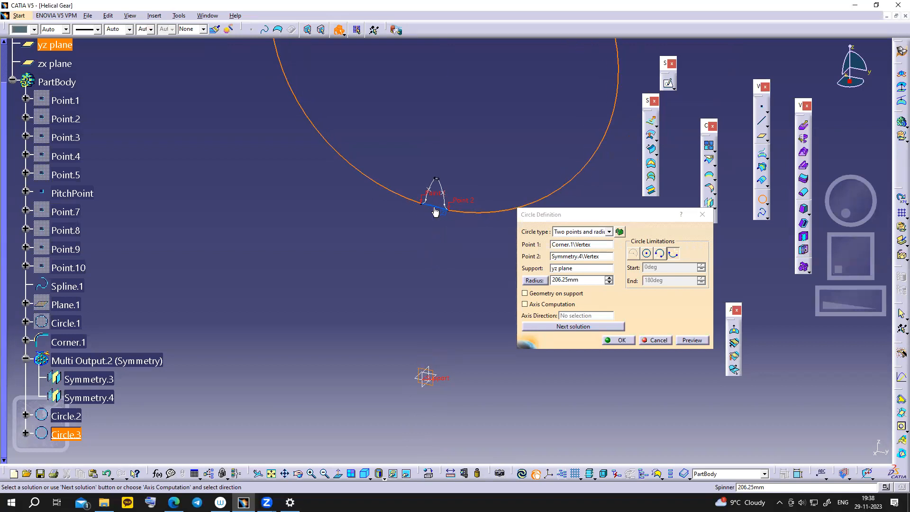
click(560, 329)
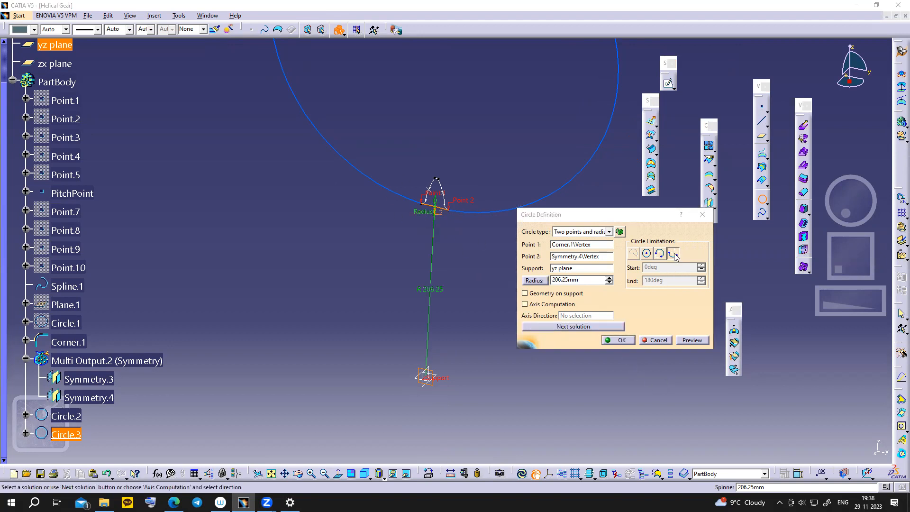
click(618, 340)
ctrl+middle_drag(592, 331, 590, 315)
middle_drag(459, 247, 431, 289)
ctrl+middle_drag(540, 292, 544, 244)
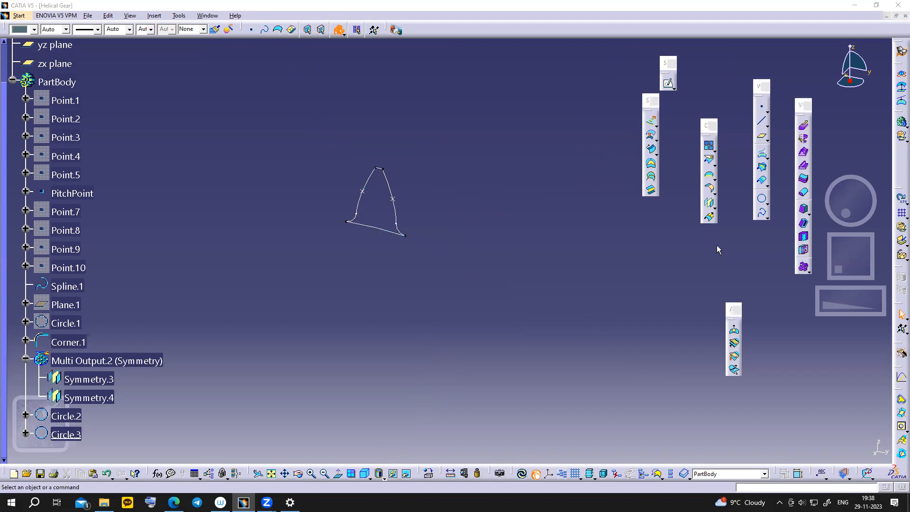
- Join Corner.1, Symmetry.4, tip arc Circle.2 and root arc Circle.3 into Join.1
click(709, 146)
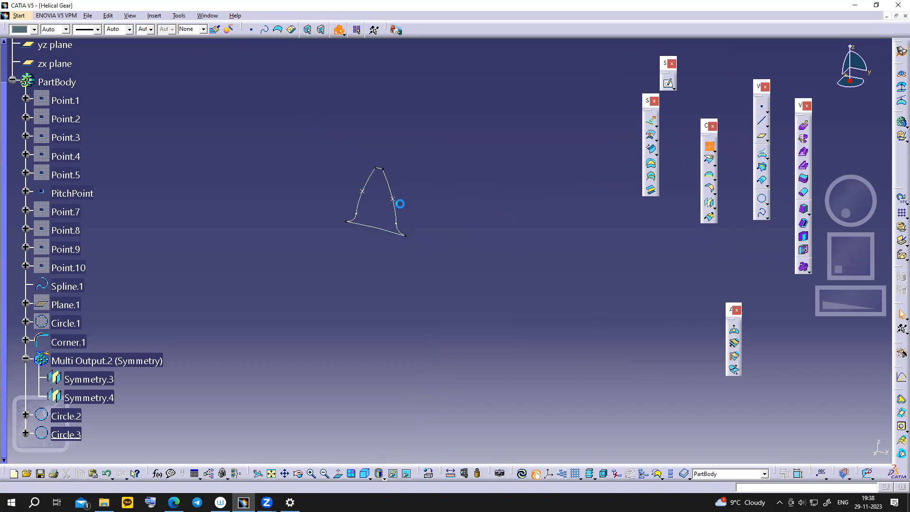
click(351, 221)
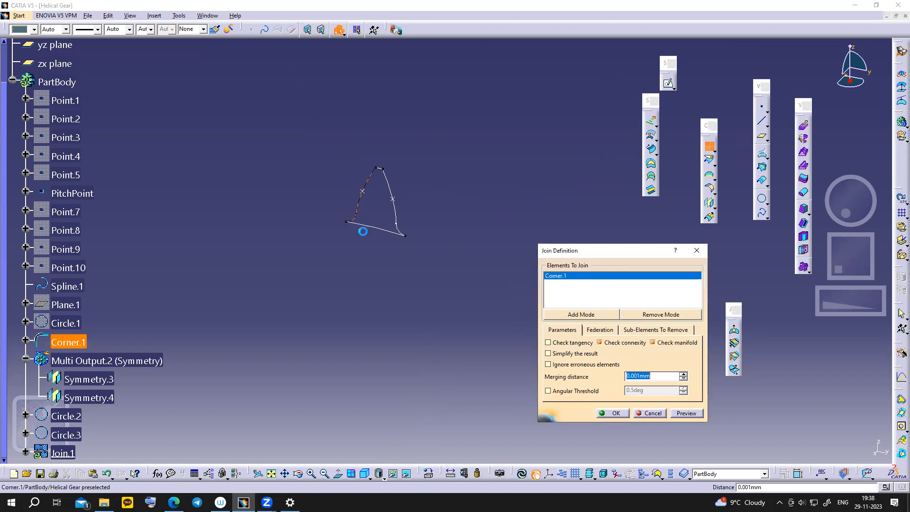
click(403, 233)
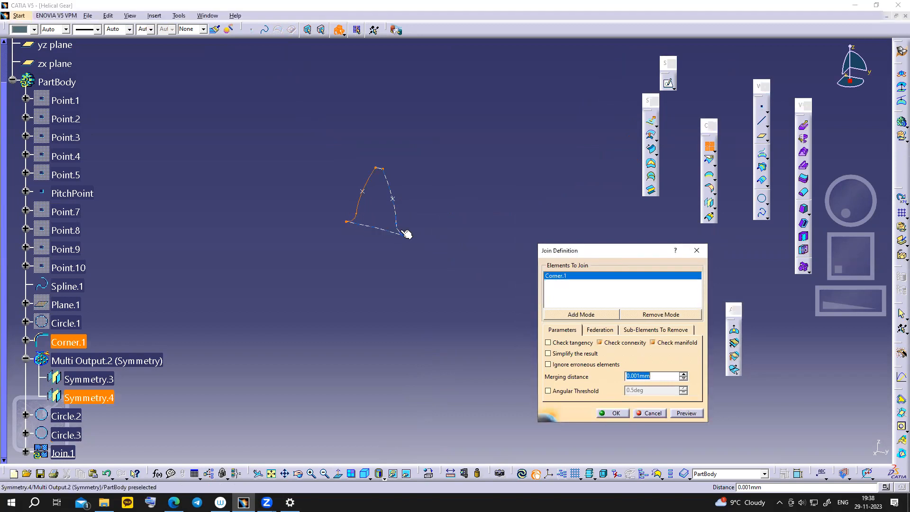
click(380, 169)
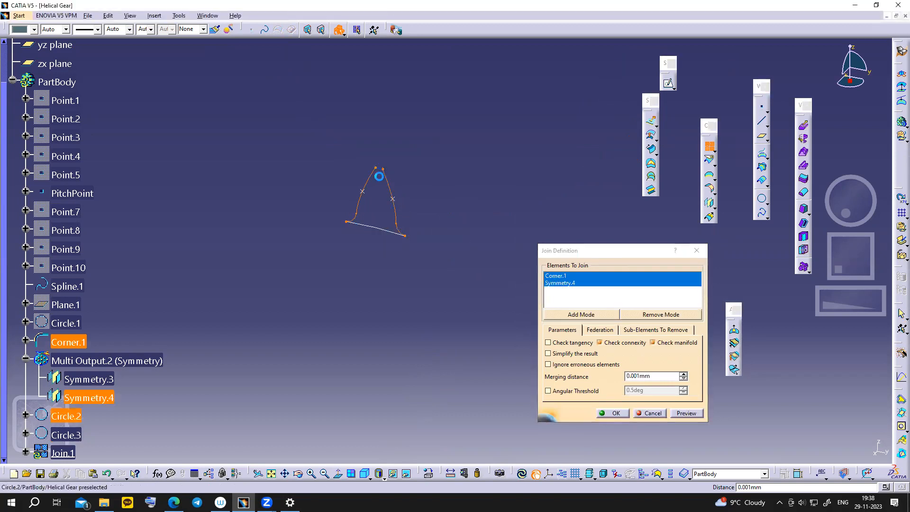
click(376, 228)
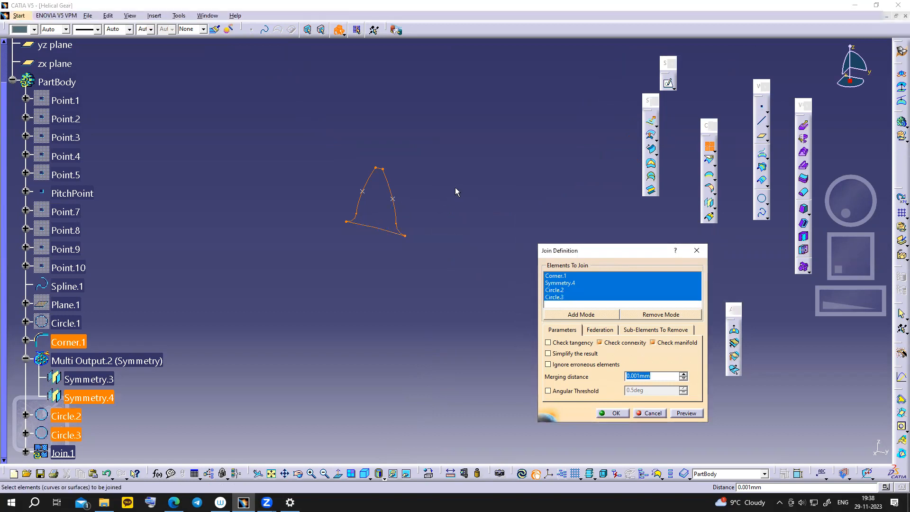
middle_drag(455, 187, 458, 204)
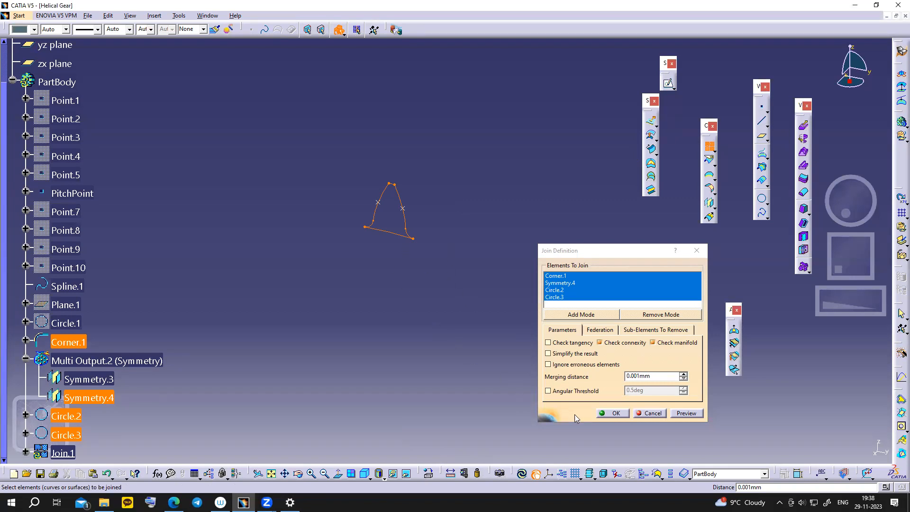
click(610, 413)
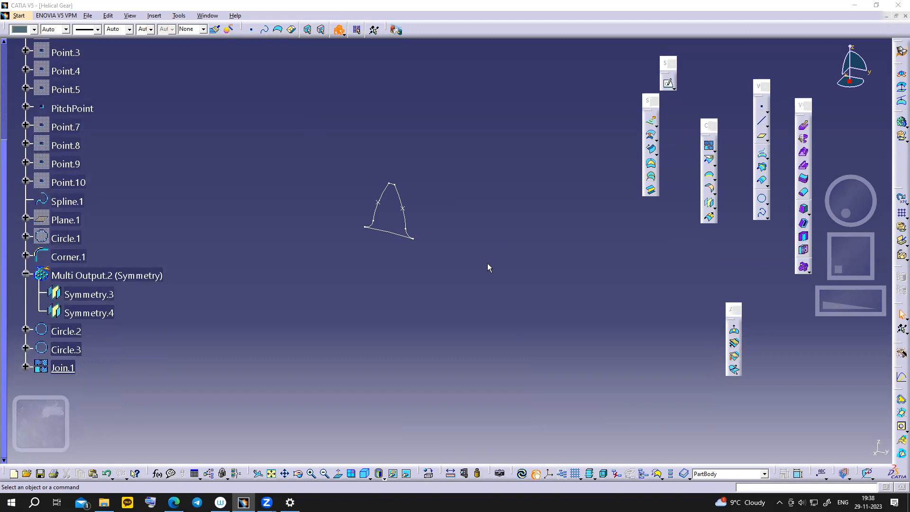
click(695, 171)
drag(449, 192, 482, 180)
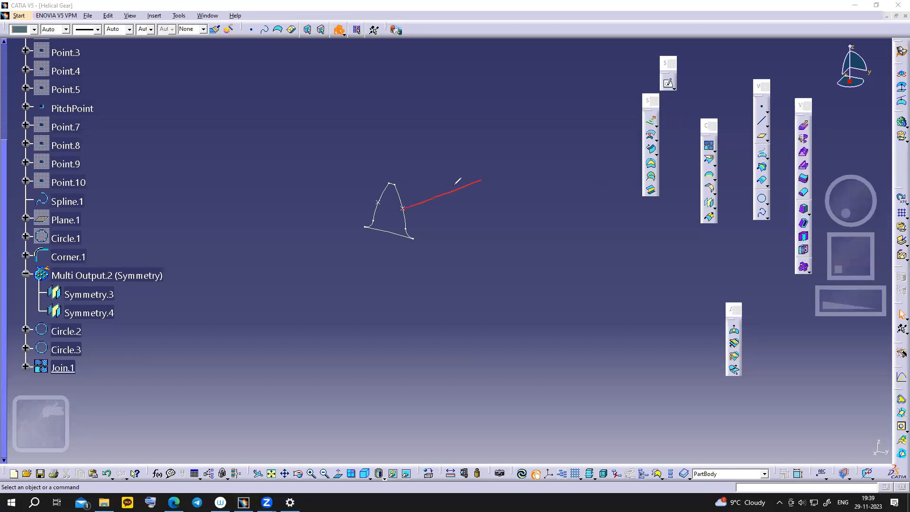
drag(379, 201, 449, 182)
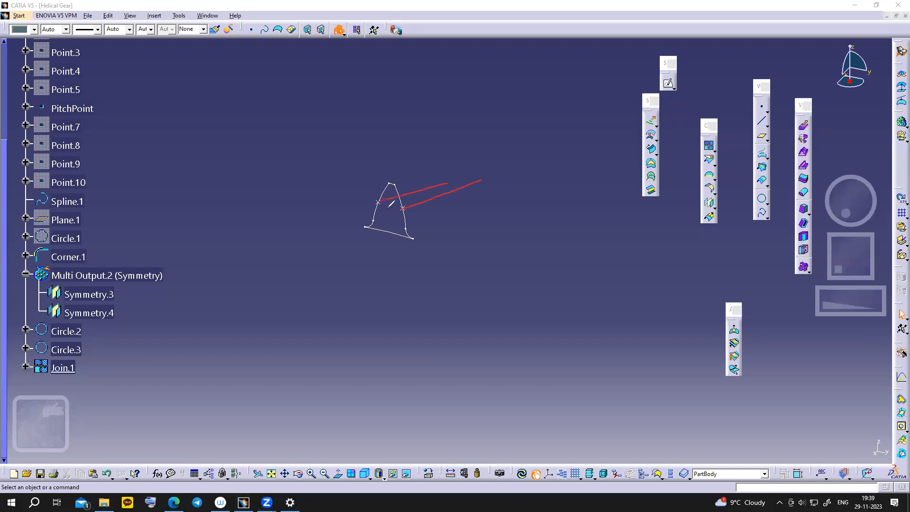
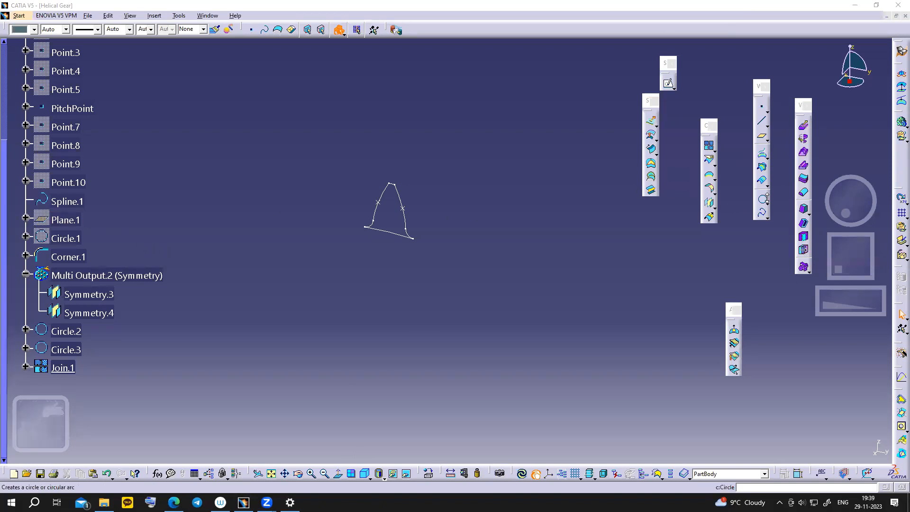
- Start a helix at Symmetry.3 about the X axis, then bring up the gear slides
click(768, 217)
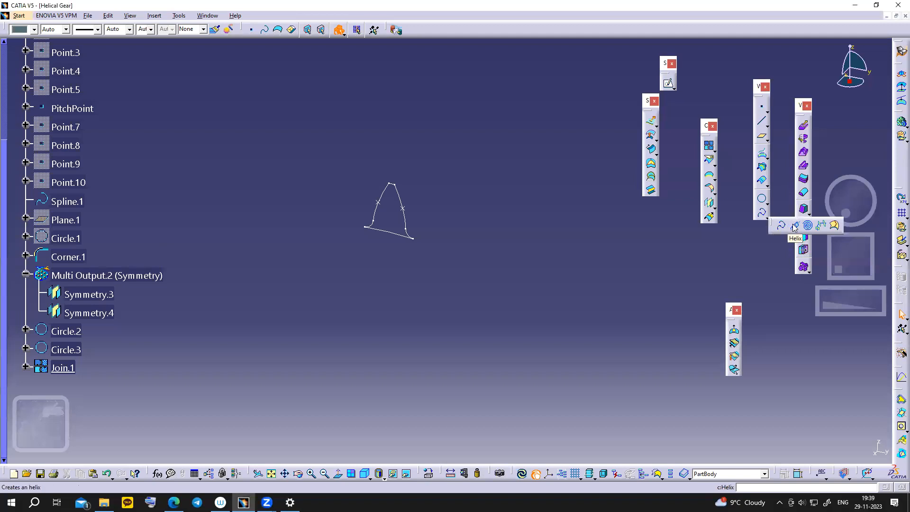
click(791, 224)
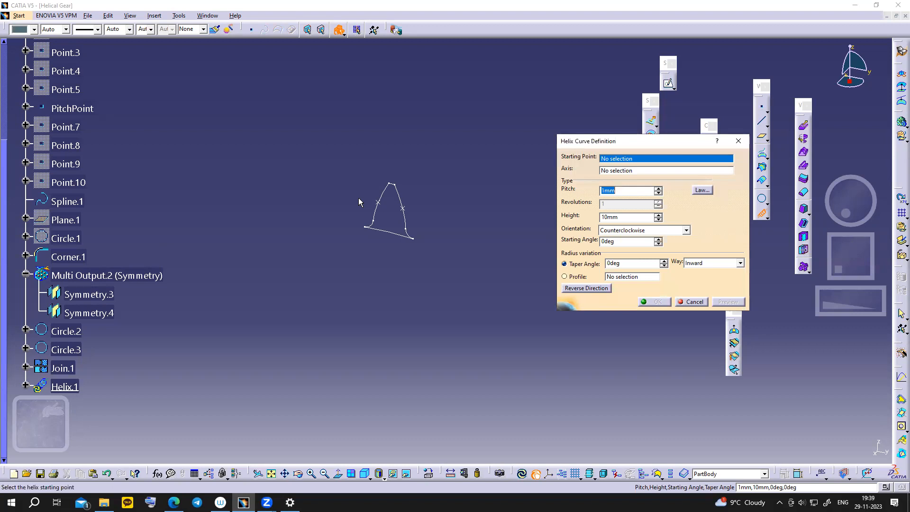
click(406, 210)
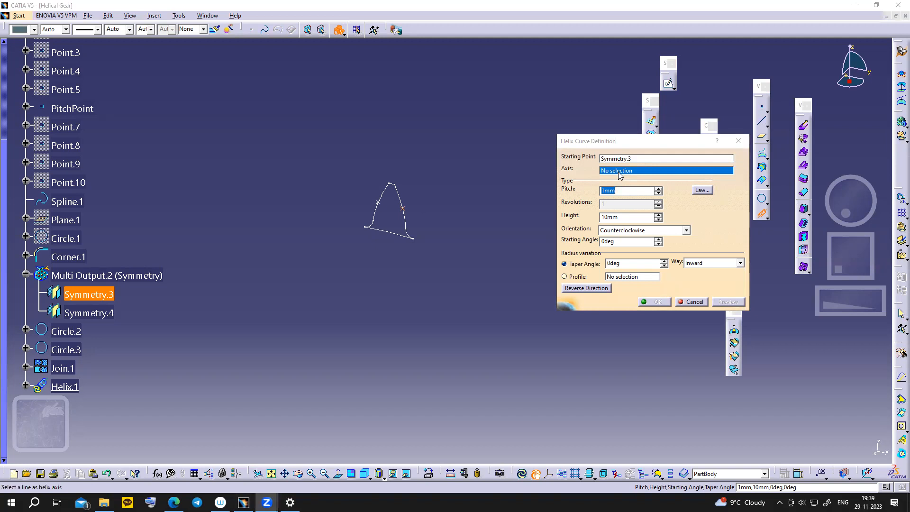
ctrl+middle_drag(478, 223, 478, 255)
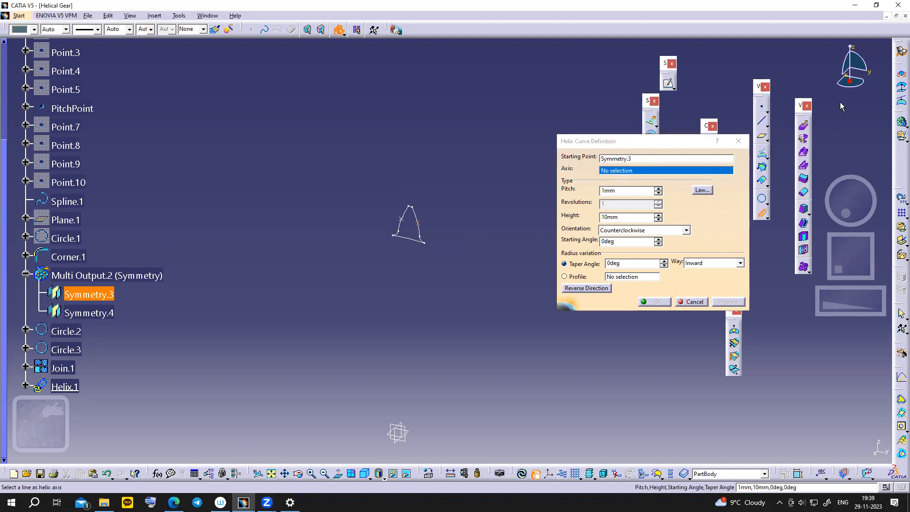
right_click(612, 175)
click(624, 192)
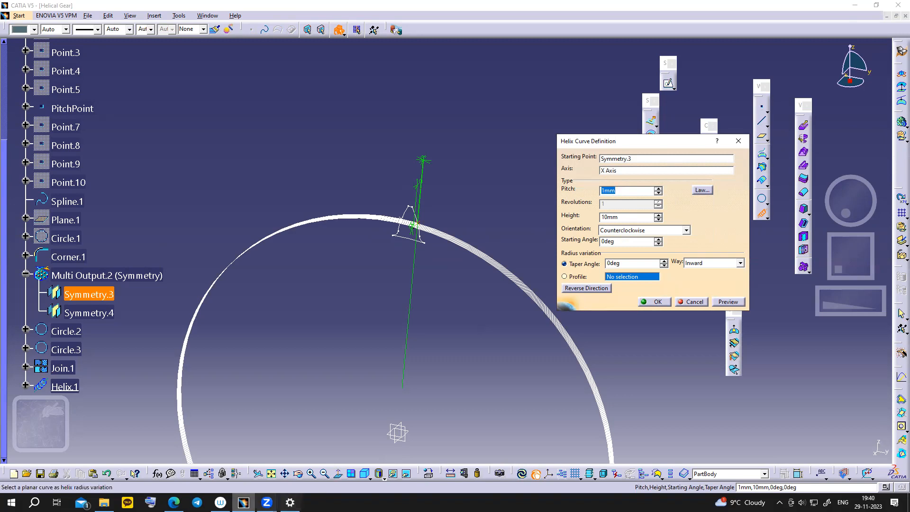
click(174, 502)
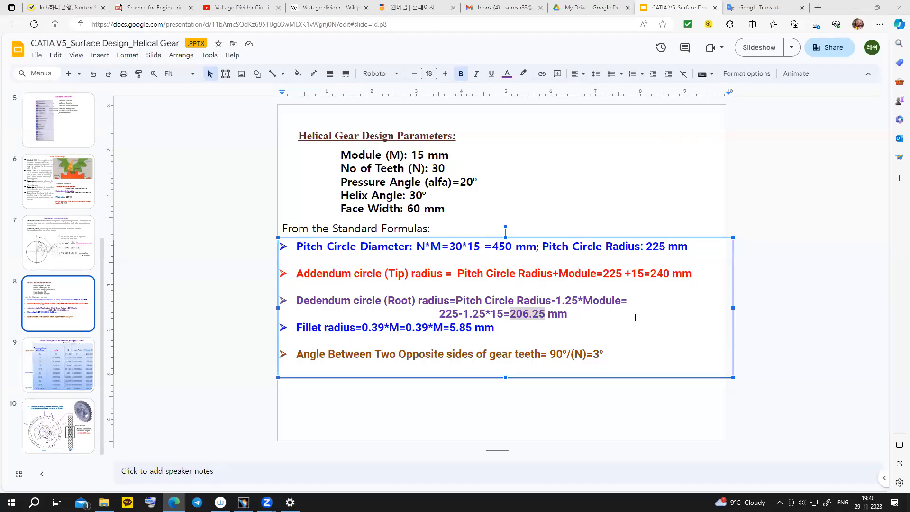
- Copy the 2448.629 pitch from slide 10 and paste it as the helix pitch
scroll(636, 318, down, 2)
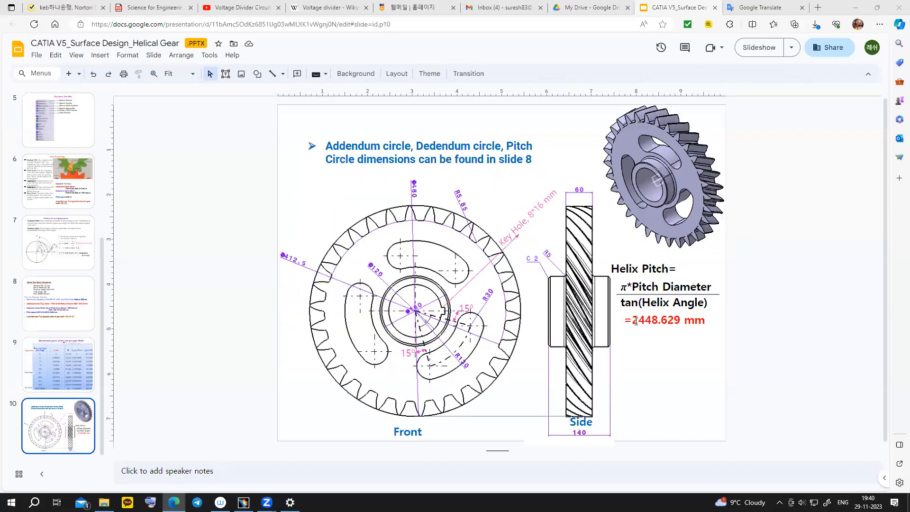
drag(636, 321, 677, 321)
key(alt+Tab)
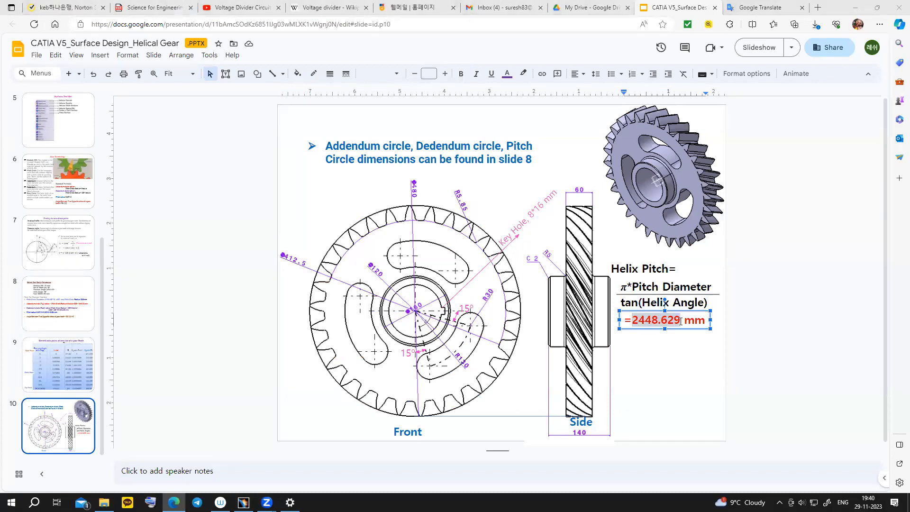
right_click(673, 322)
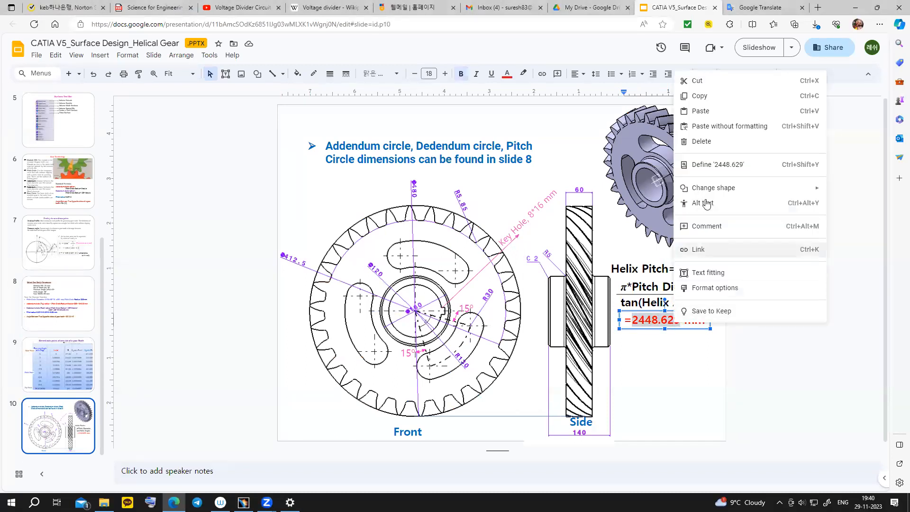
click(701, 95)
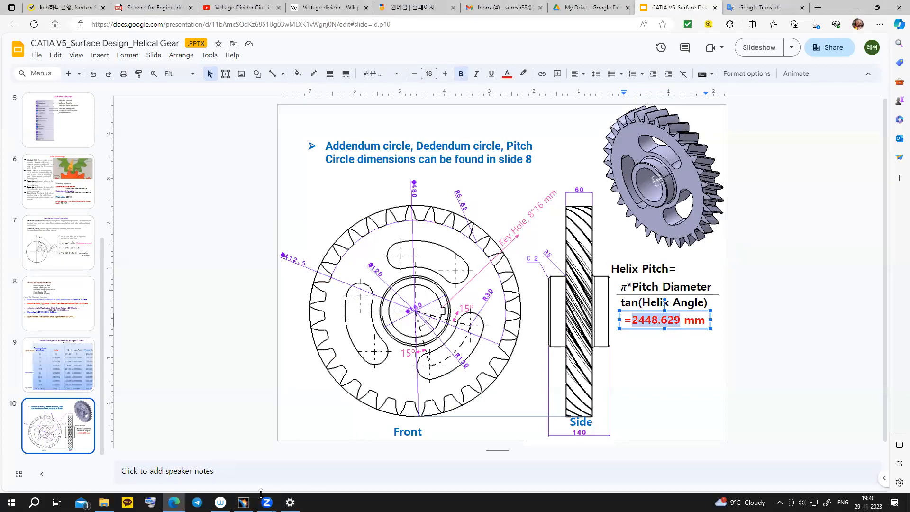
click(243, 503)
key(ctrl+v)
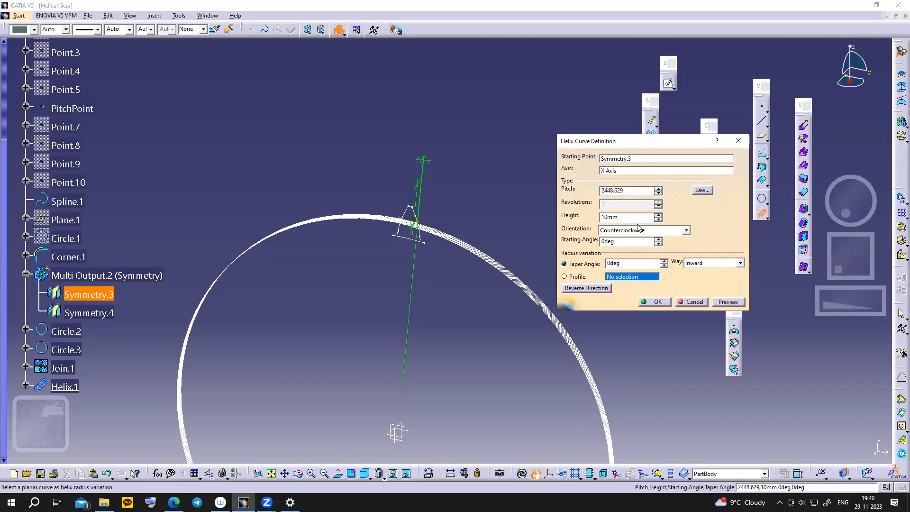
- Enter a 60 mm helix height, matching the 60 mm face width on the slides
drag(627, 218, 602, 222)
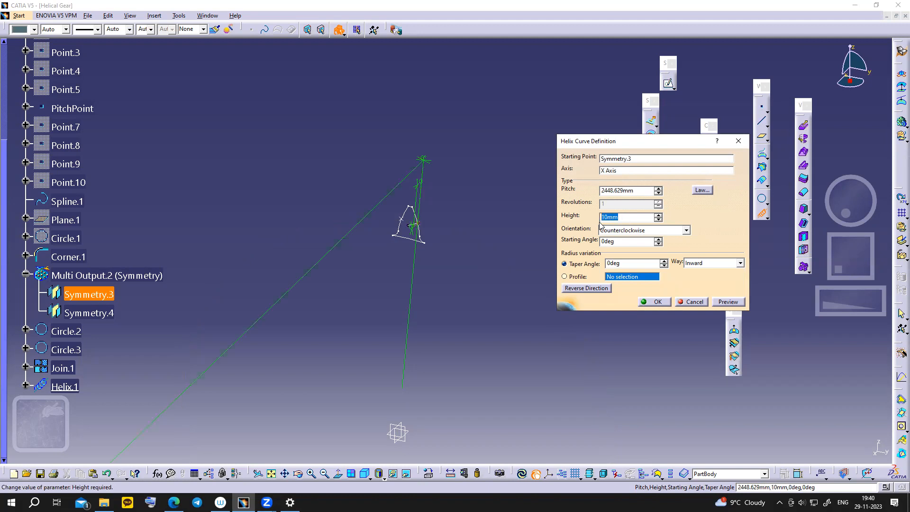
text(60)
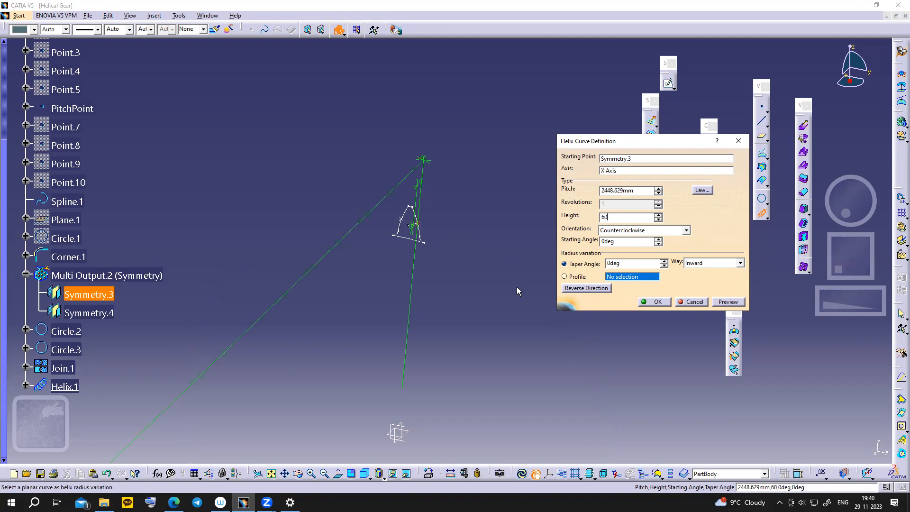
click(173, 502)
scroll(428, 273, up, 2)
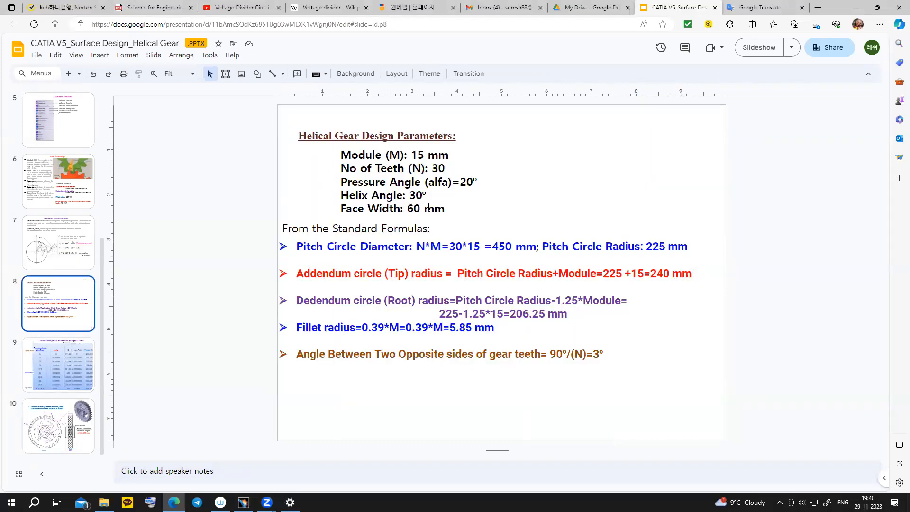
drag(407, 208, 444, 213)
click(60, 424)
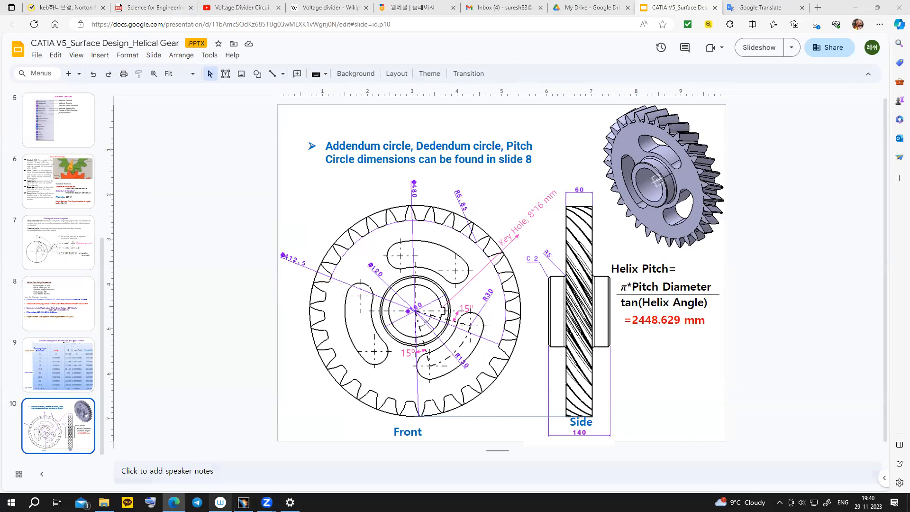
click(243, 503)
- Reverse the helix direction and create Helix.1
click(365, 244)
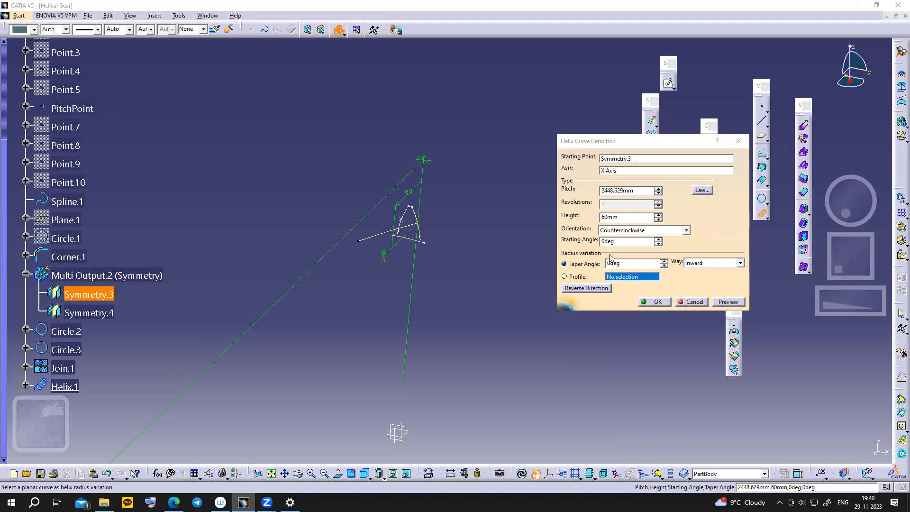
click(594, 289)
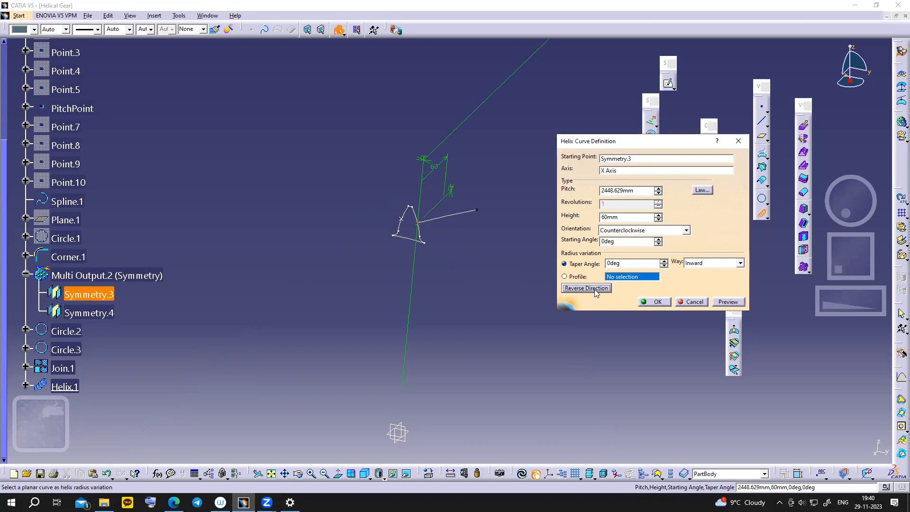
click(655, 302)
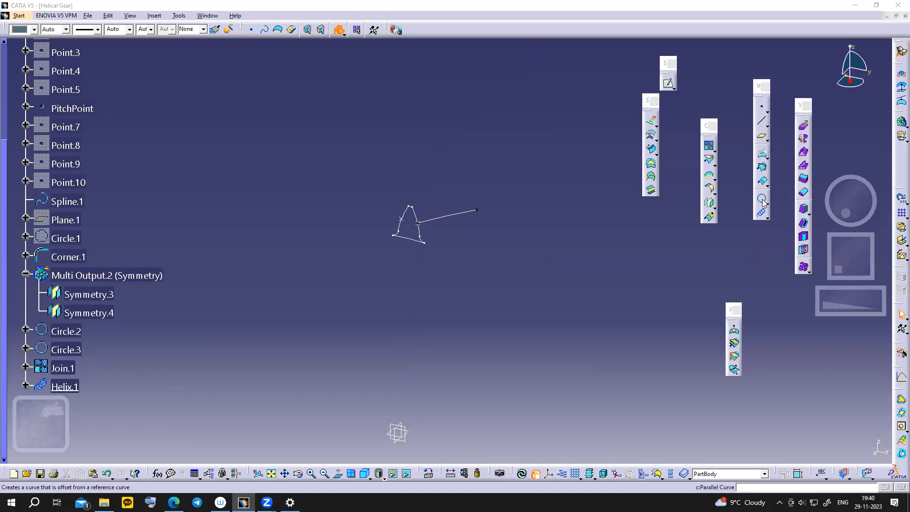
click(767, 217)
- Start a second helix from PitchPoint about the X axis
click(792, 226)
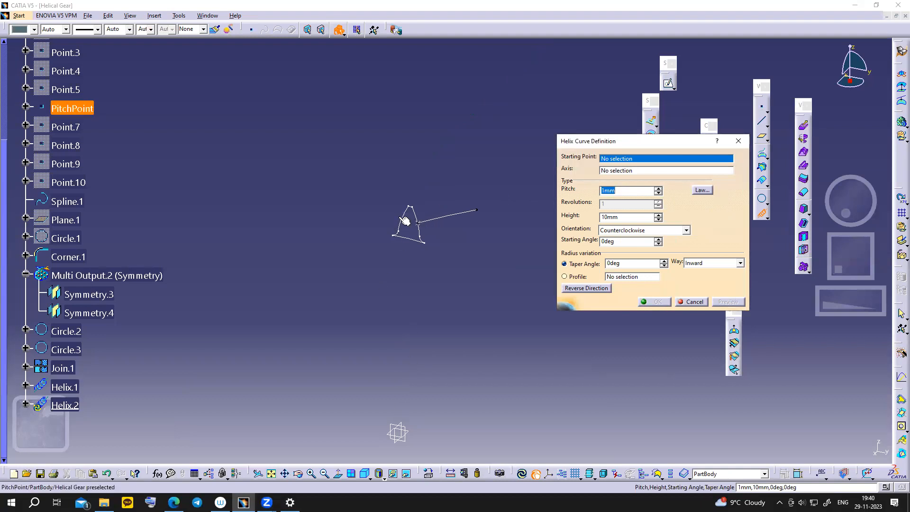
click(404, 220)
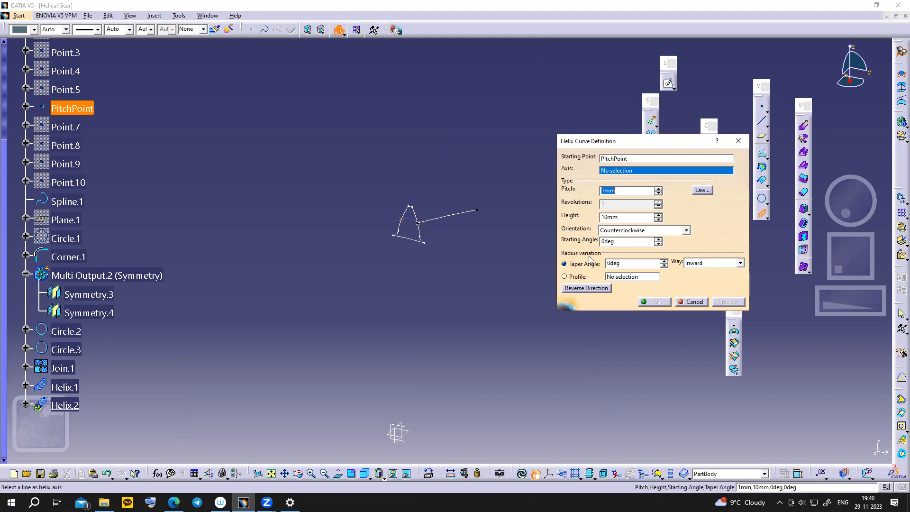
right_click(626, 176)
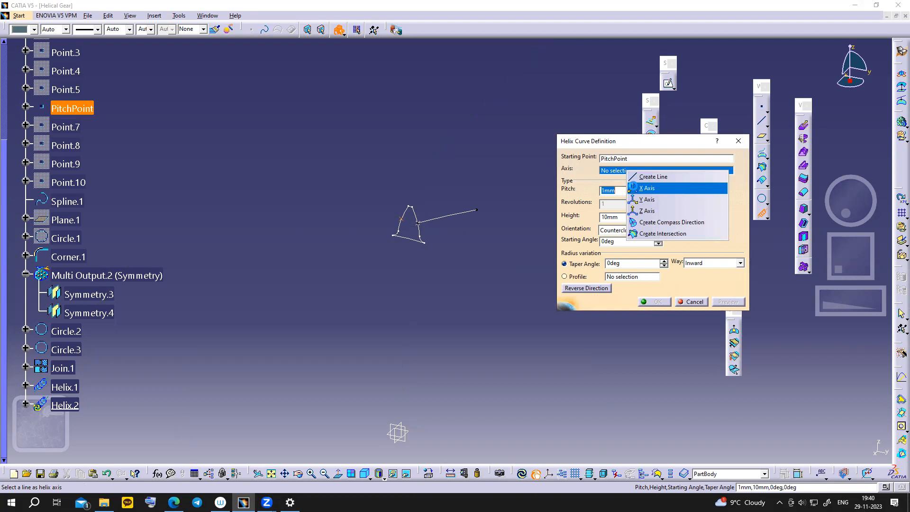
click(630, 189)
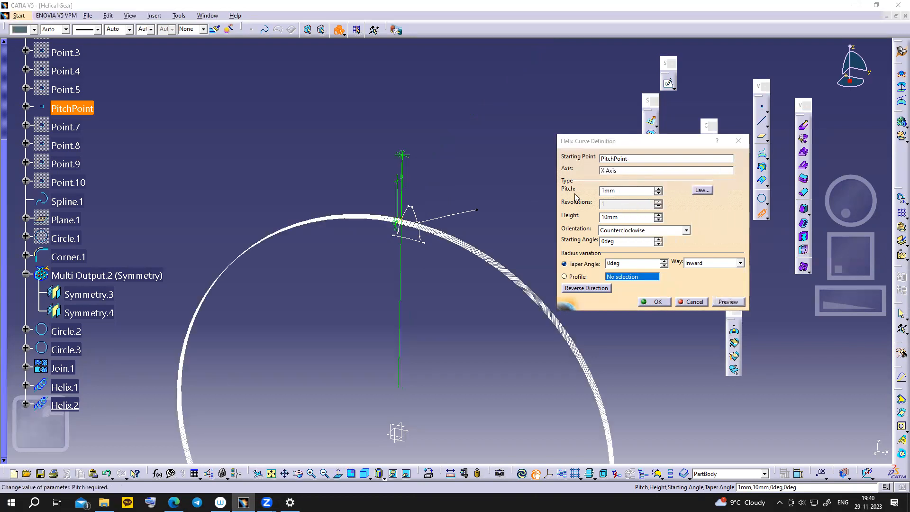
- Give it a 2448.629 pitch and 60 mm height, reverse direction, and create Helix.2
click(591, 190)
key(ctrl+v)
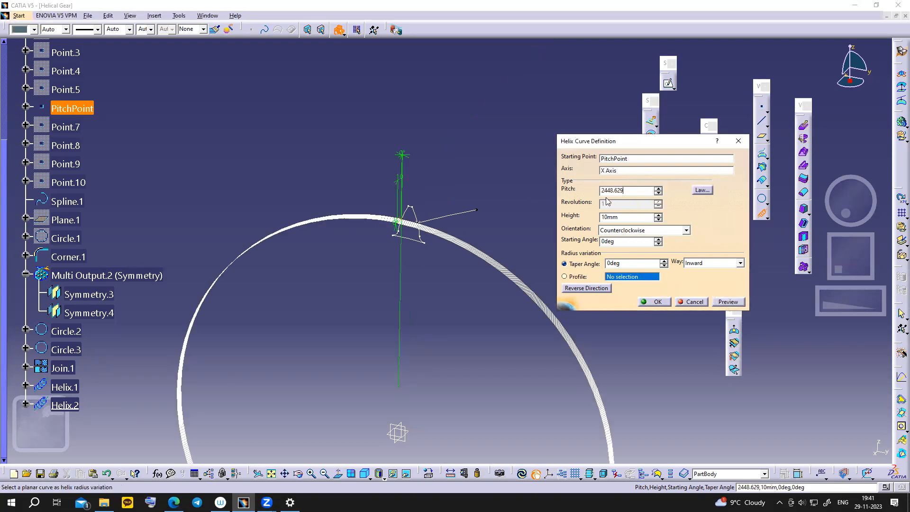
click(614, 217)
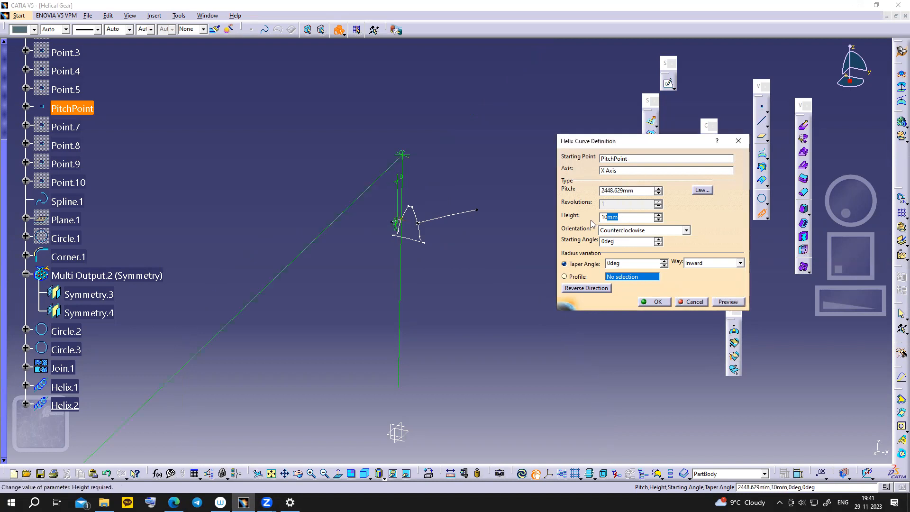
double_click(634, 221)
text(60)
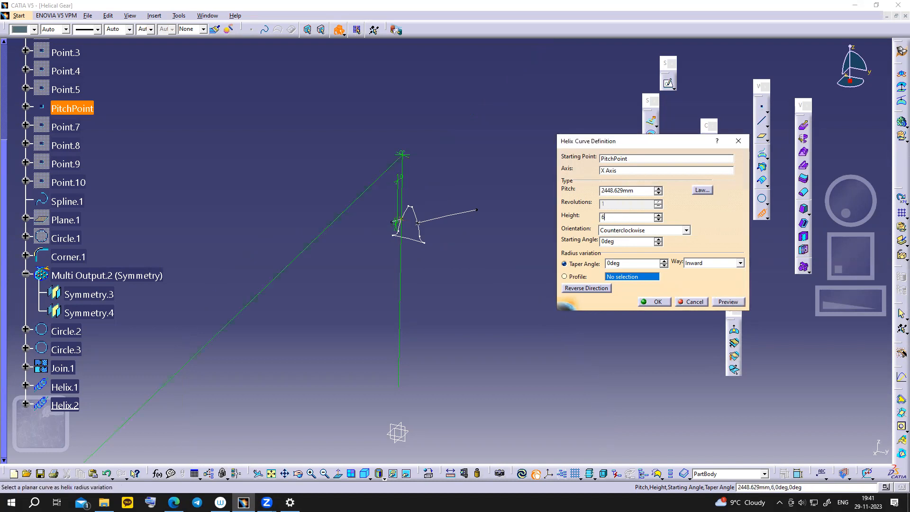
click(587, 289)
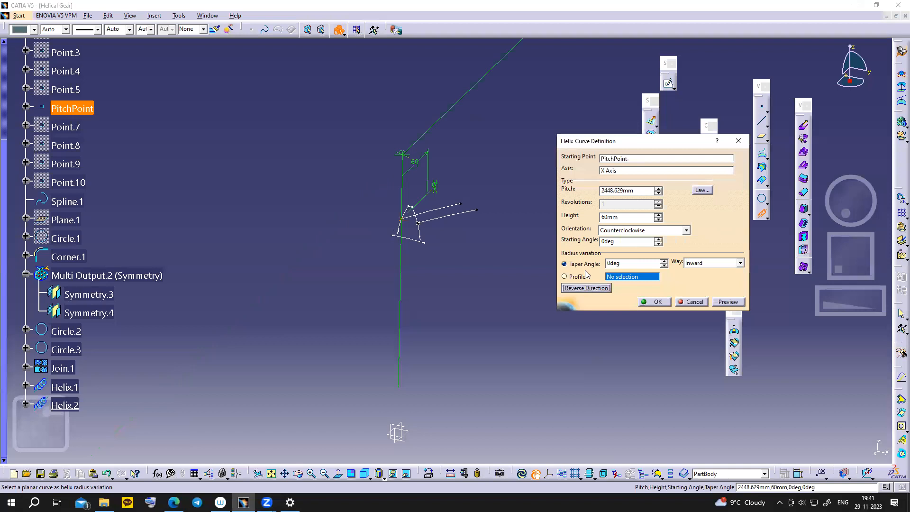
click(654, 302)
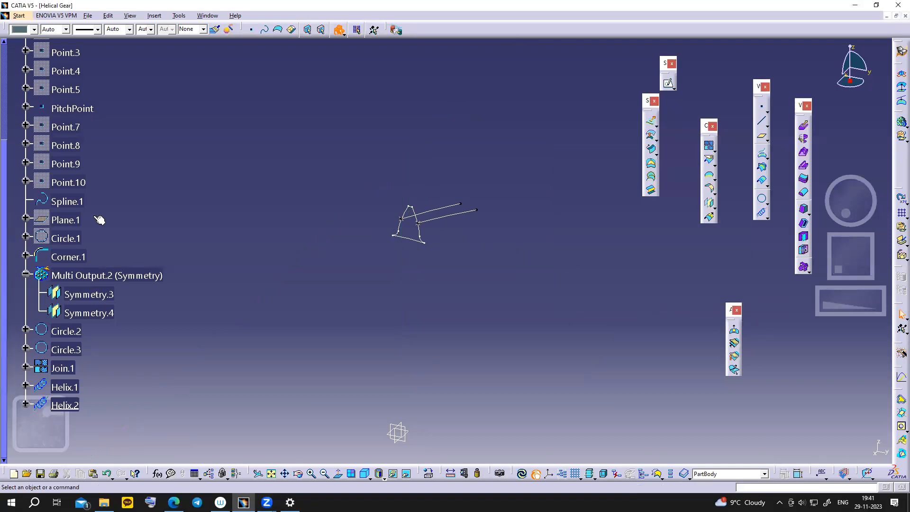
- Hide PitchPoint and the Symmetry.3 profile
scroll(78, 167, up, 2)
right_click(80, 152)
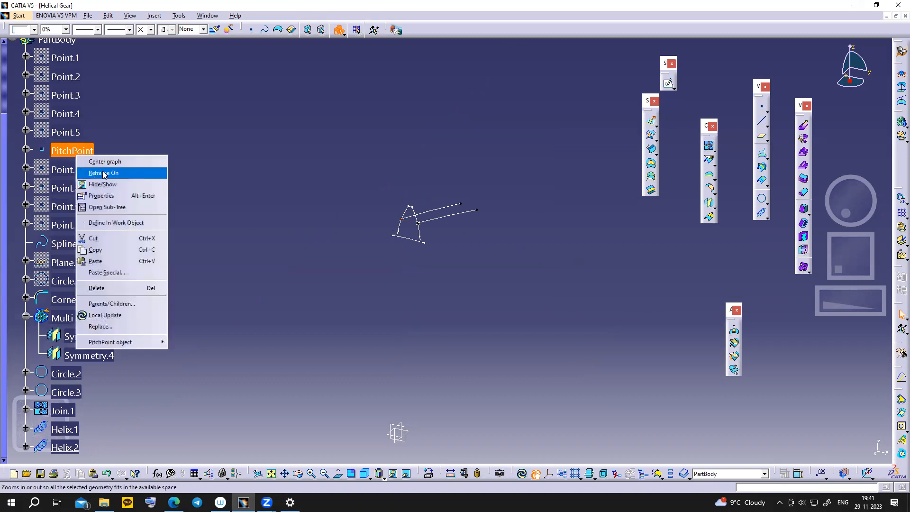
click(97, 183)
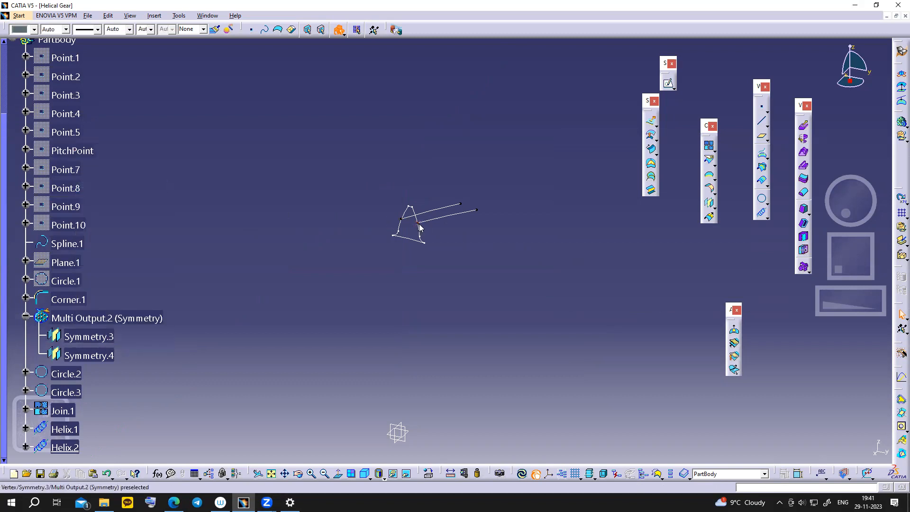
right_click(418, 224)
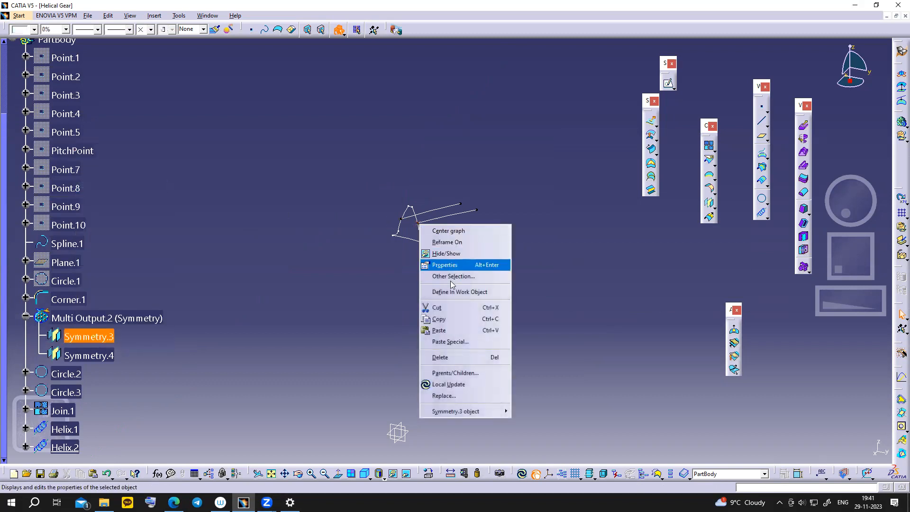
click(452, 254)
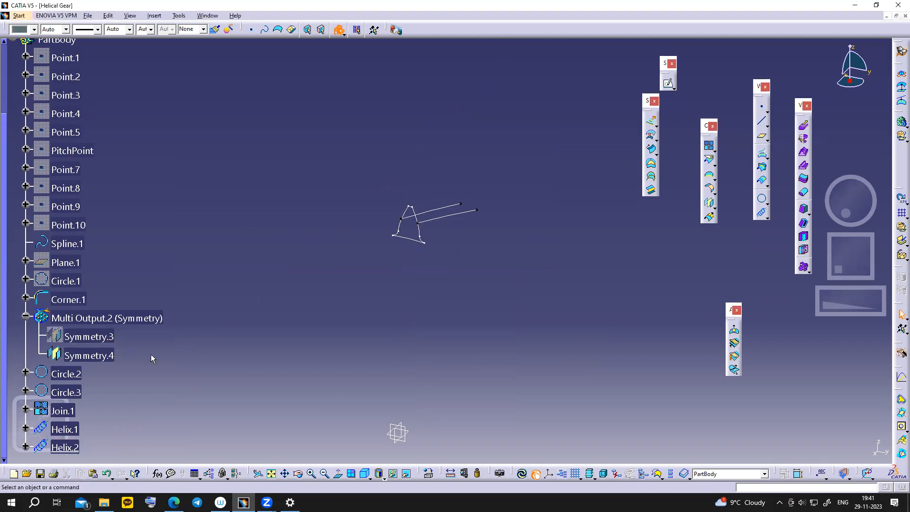
- Select the joined tooth profile Join.1 in the tree
scroll(85, 409, down, 2)
click(63, 368)
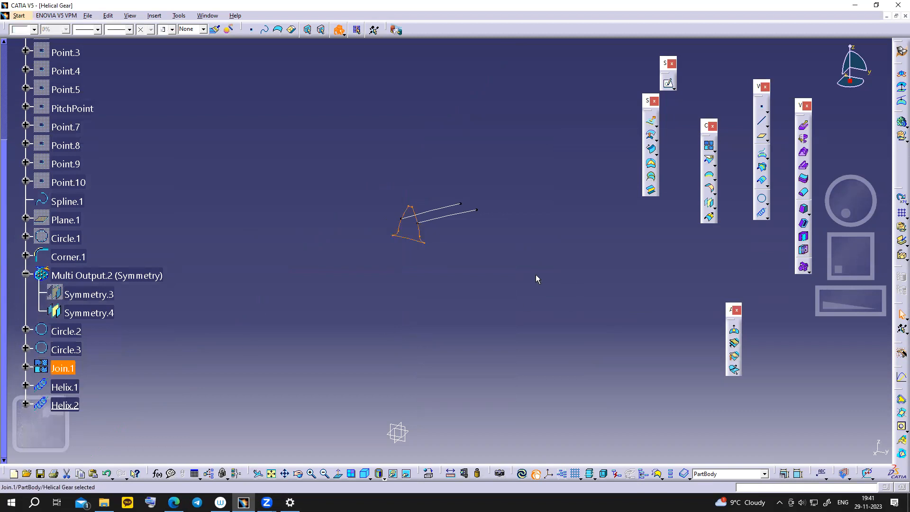
scroll(192, 273, down, 4)
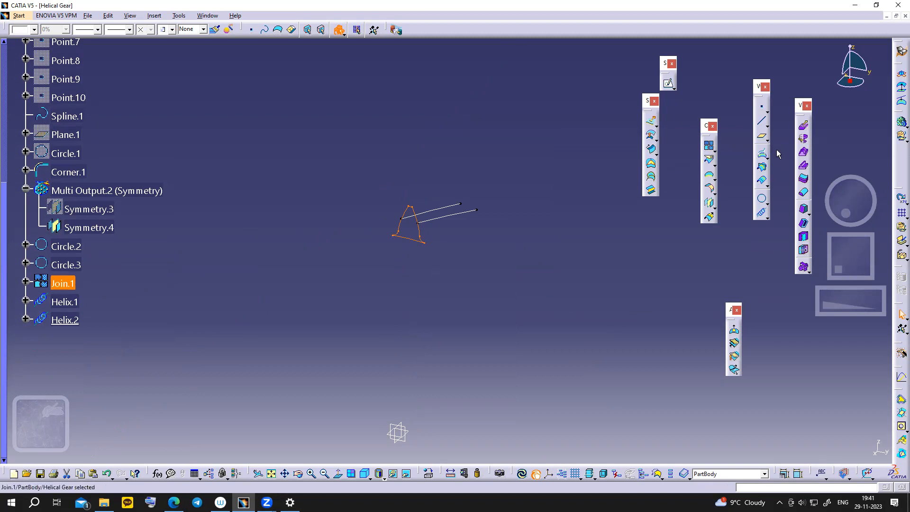
- Start a swept surface after checking the gear drawing on the slides
click(650, 151)
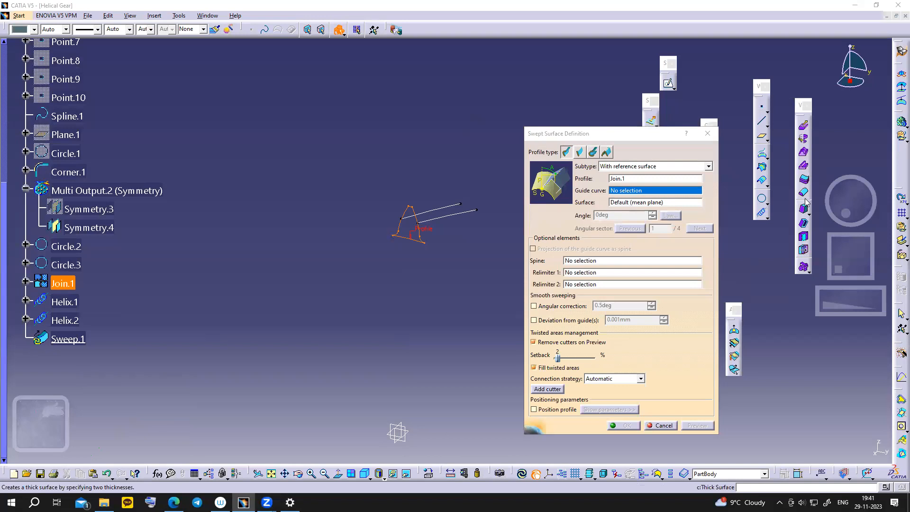
mouse_move(267, 502)
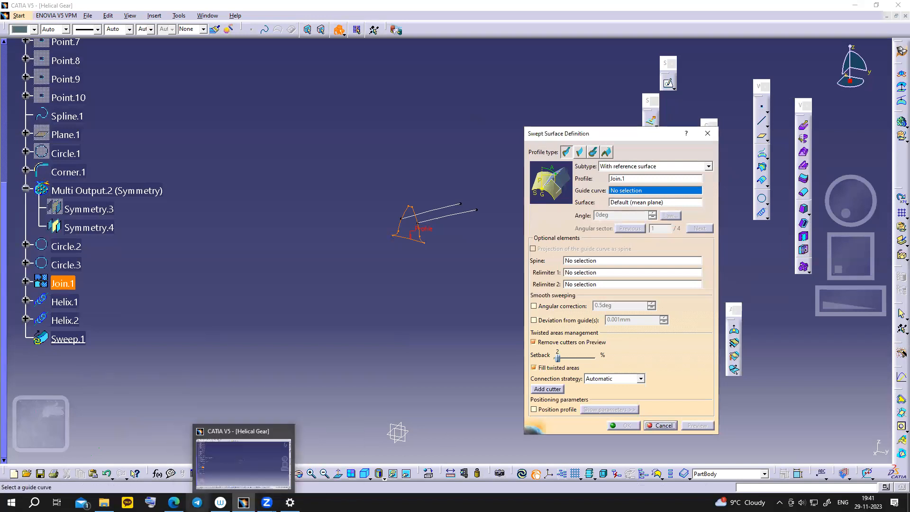
mouse_move(174, 503)
click(173, 462)
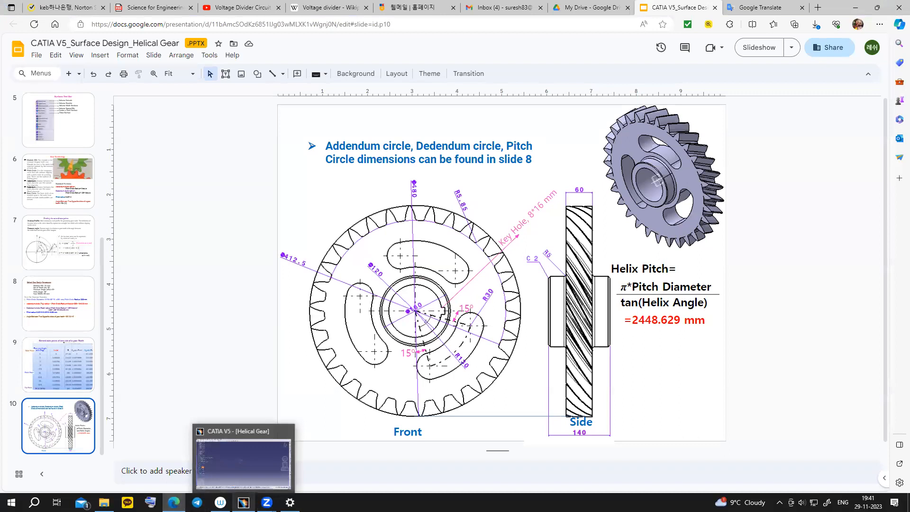
click(243, 502)
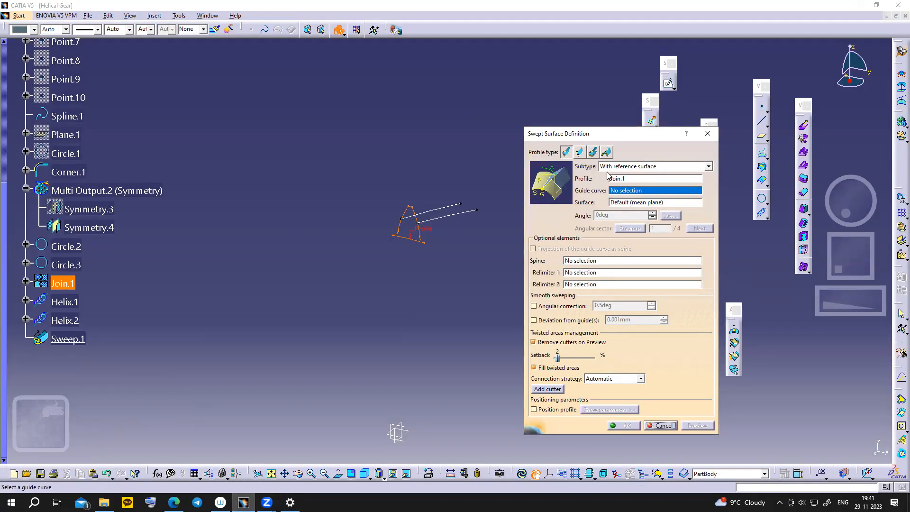
- Set the sweep to an explicit profile with two guide curves
click(580, 152)
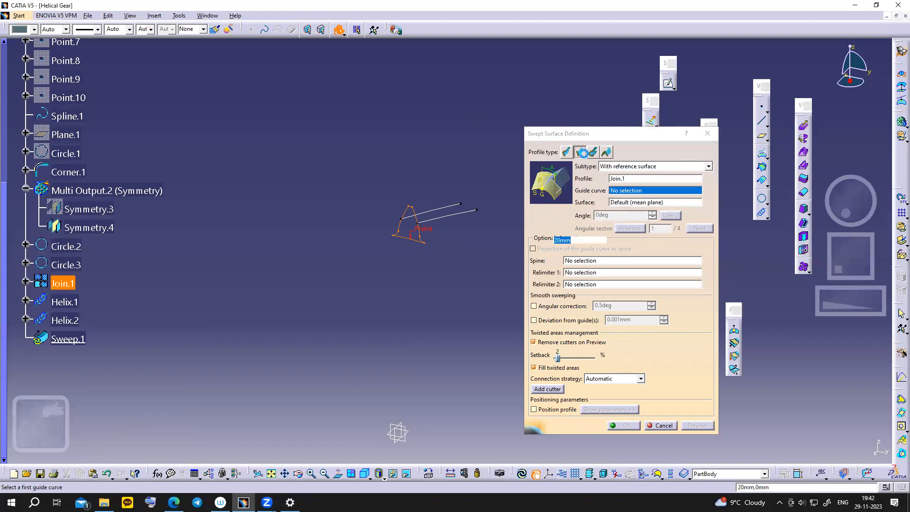
click(607, 166)
click(608, 167)
click(609, 168)
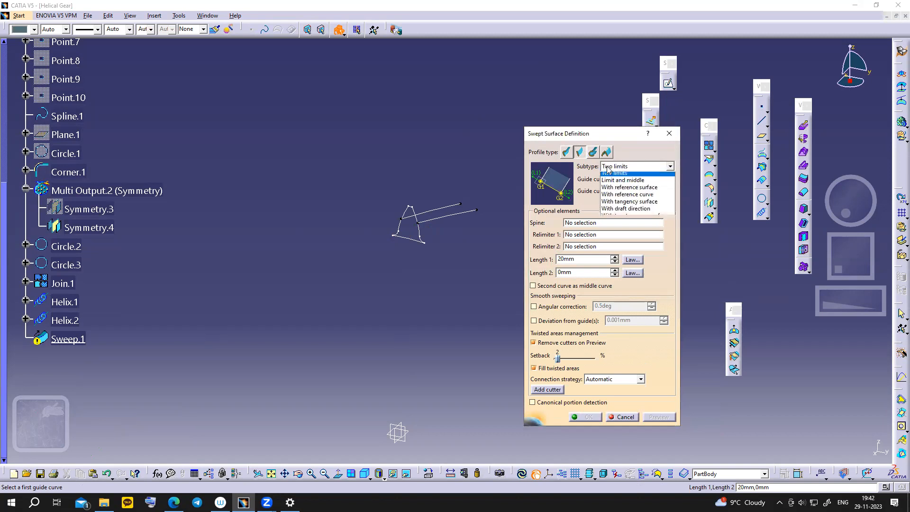
click(564, 158)
click(567, 153)
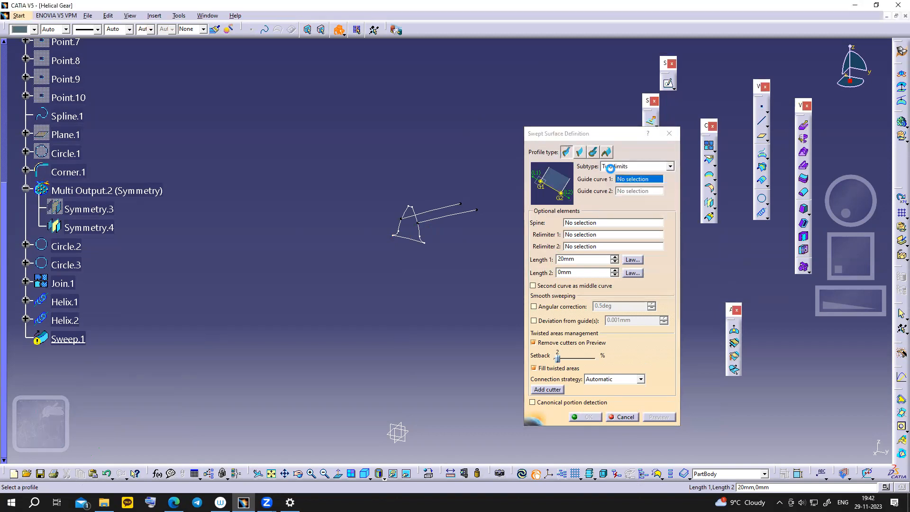
click(611, 167)
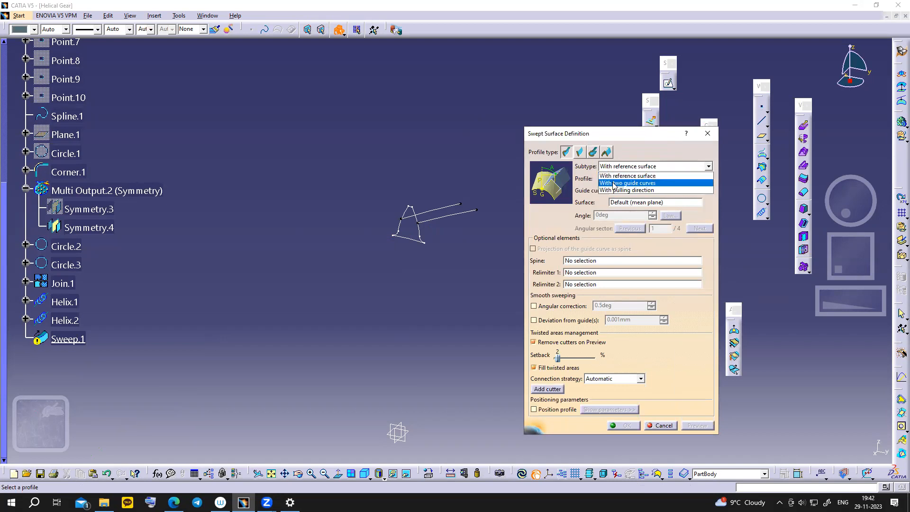
click(611, 179)
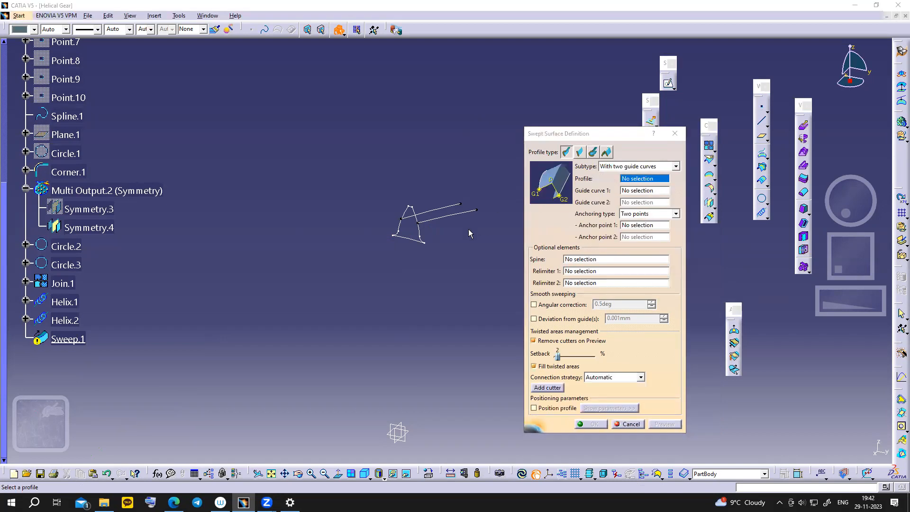
- Sweep Join.1 along guides Helix.1 and Helix.2 with the X axis as spine
click(427, 243)
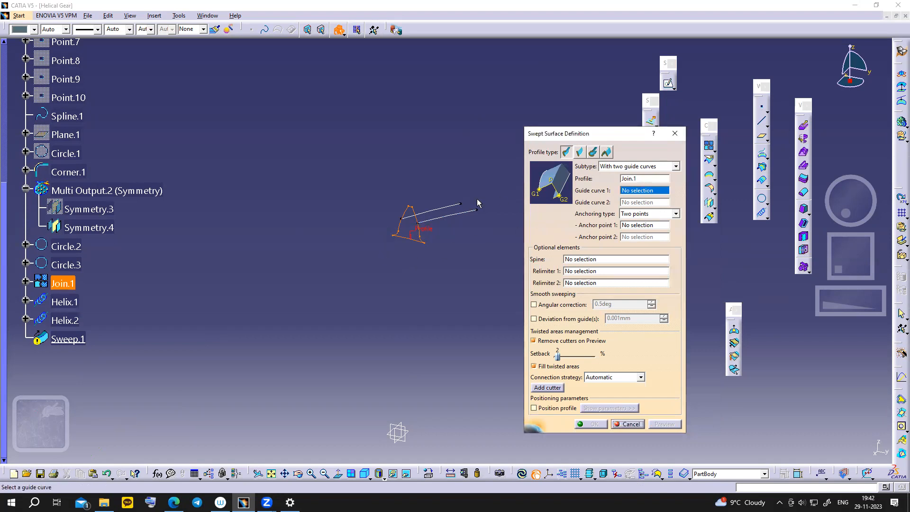
click(456, 206)
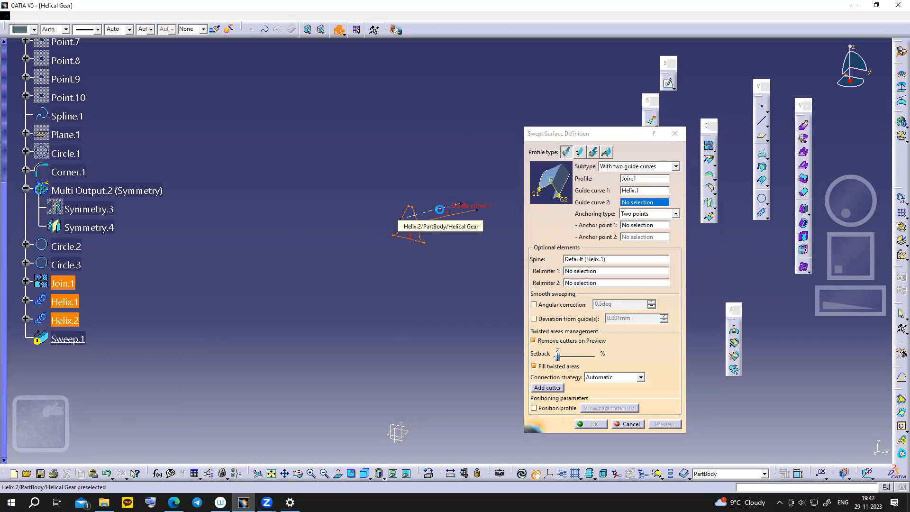
click(403, 219)
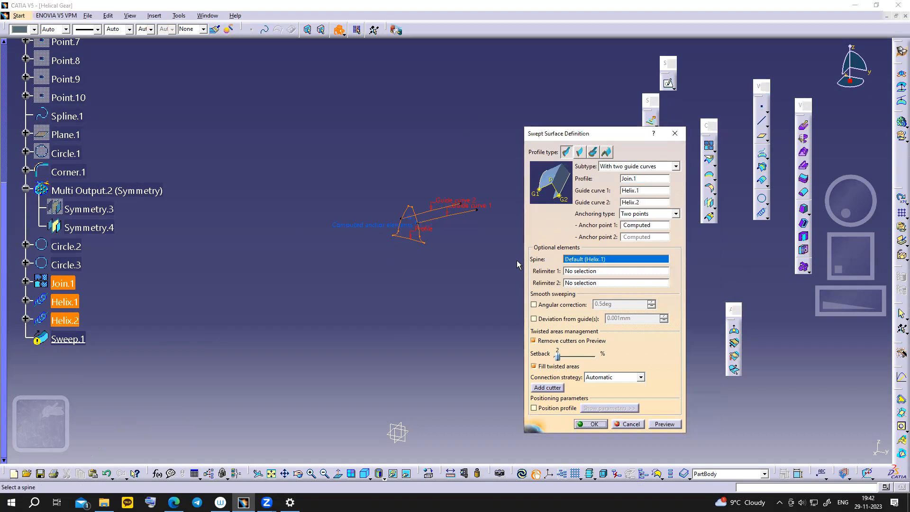
right_click(572, 264)
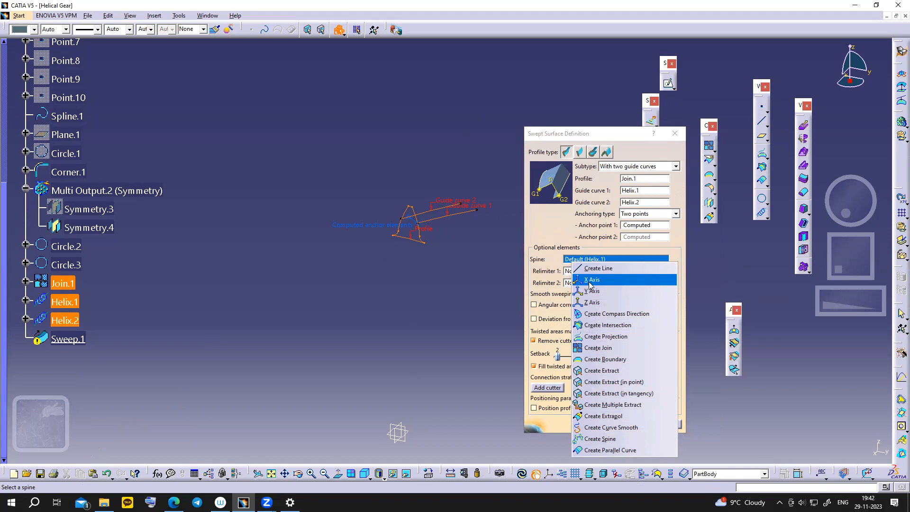
click(591, 280)
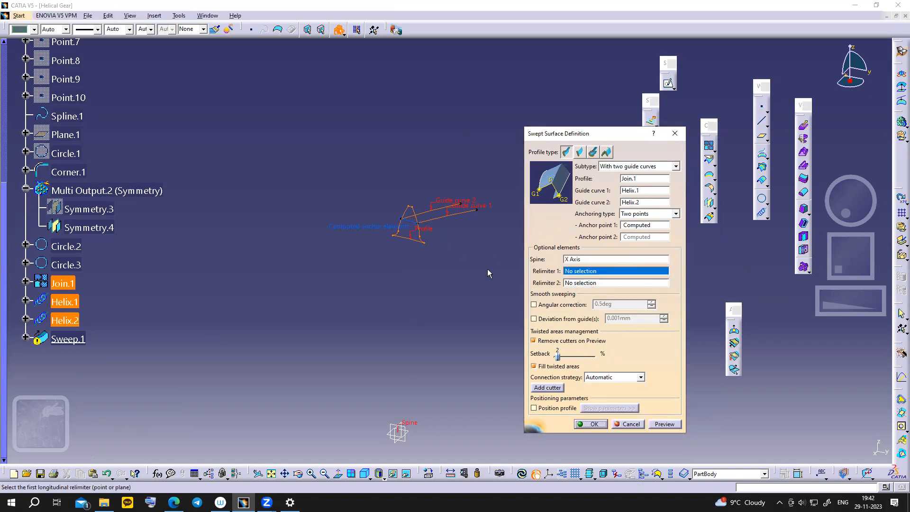
middle_drag(481, 283, 483, 261)
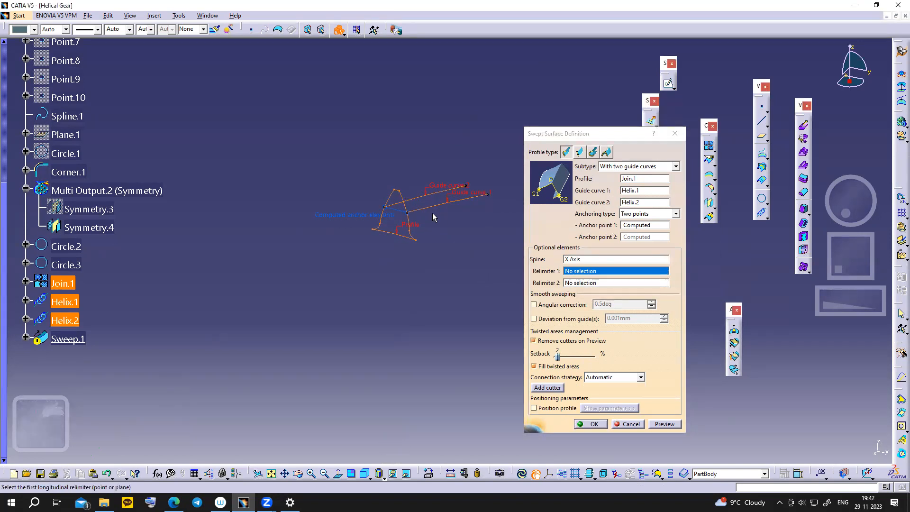
click(571, 260)
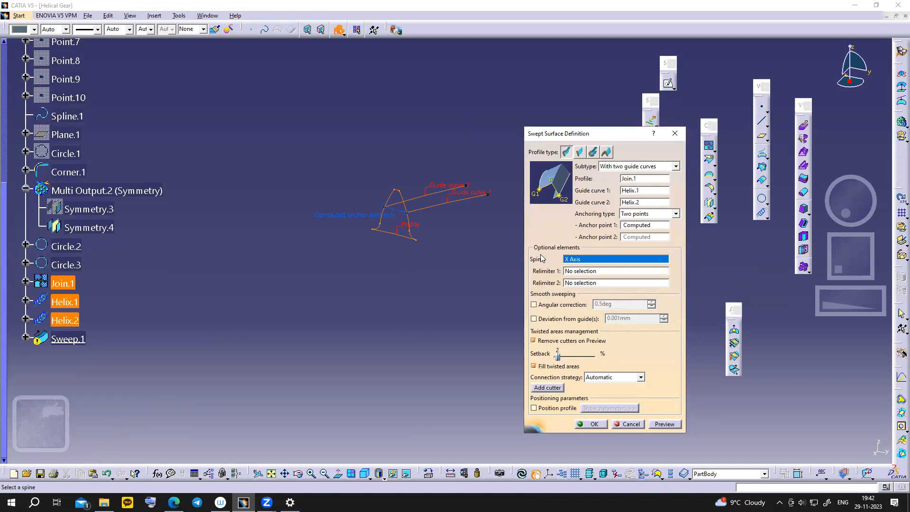
click(581, 424)
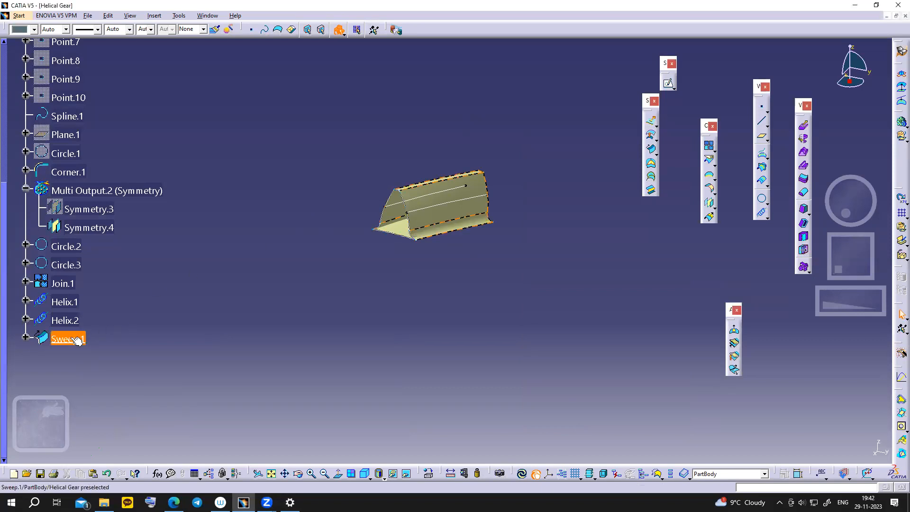
- Hide Helix.2, Helix.1 and Join.1
scroll(71, 336, down, 2)
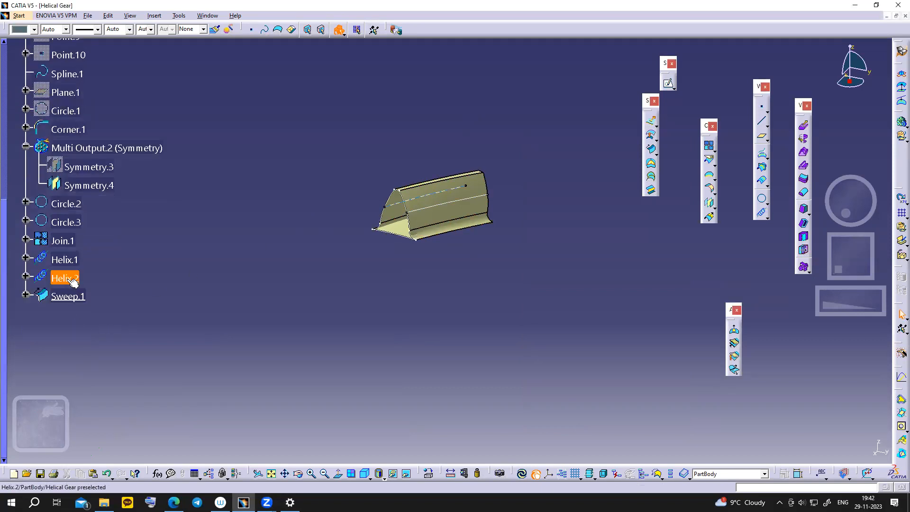
right_click(66, 279)
click(92, 309)
right_click(65, 259)
click(88, 293)
right_click(69, 242)
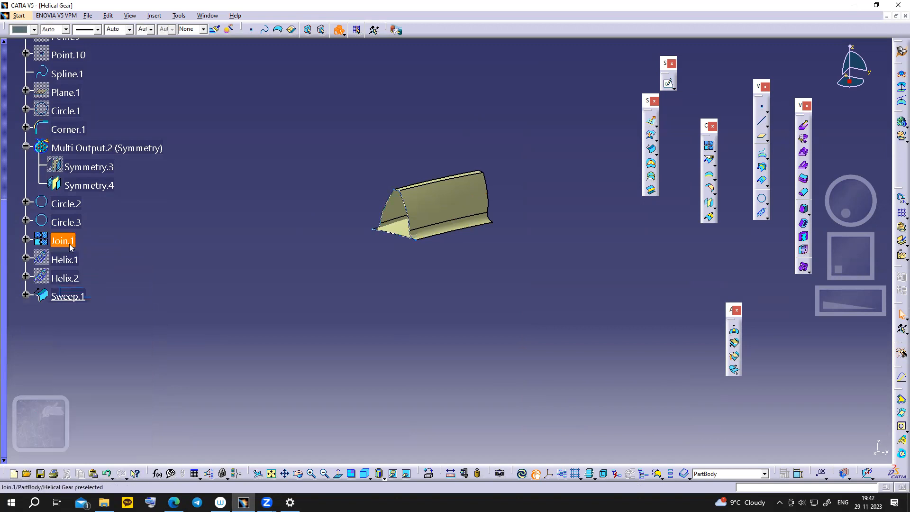
click(93, 276)
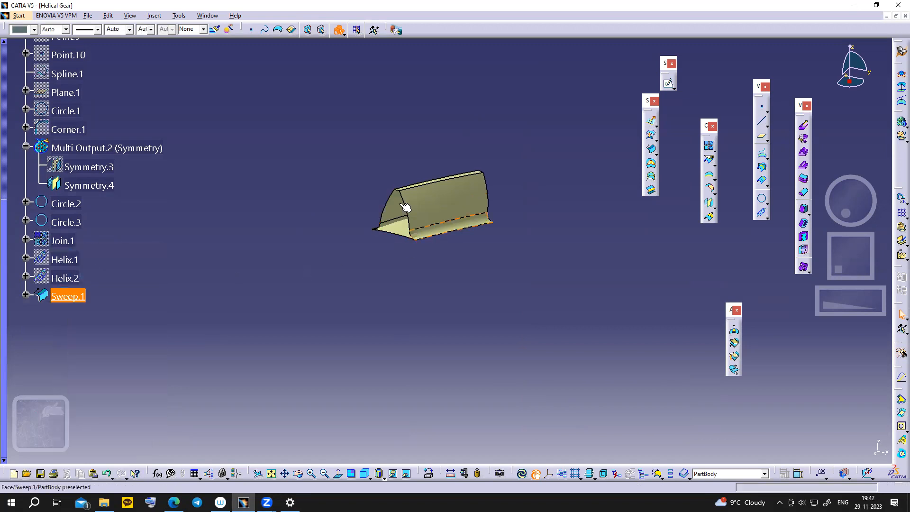
- Switch to the Part Design workbench
click(18, 16)
mouse_move(36, 39)
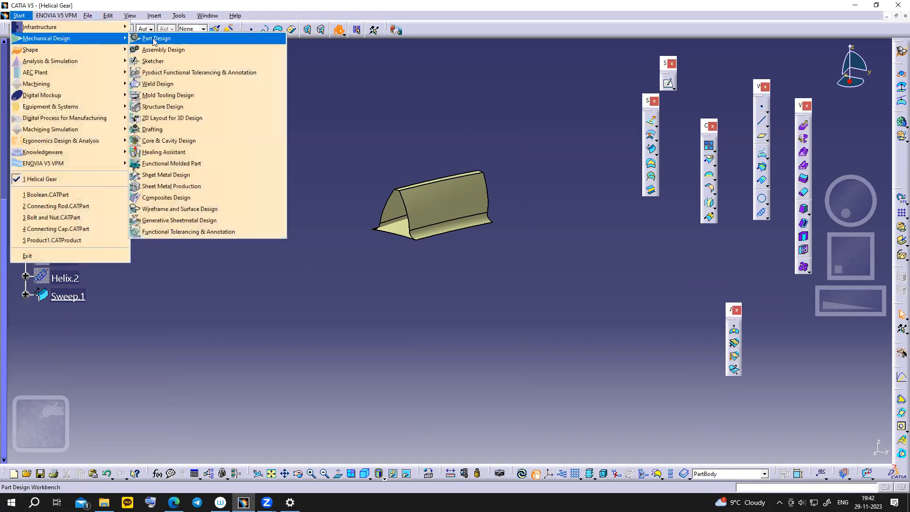
click(157, 38)
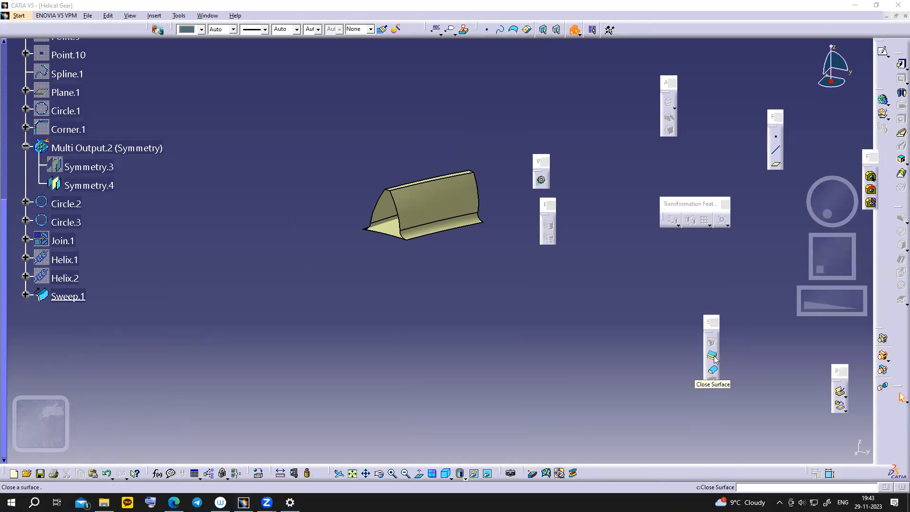
- Close Sweep.1 into a solid tooth and hide the Sweep.1 surface
click(714, 371)
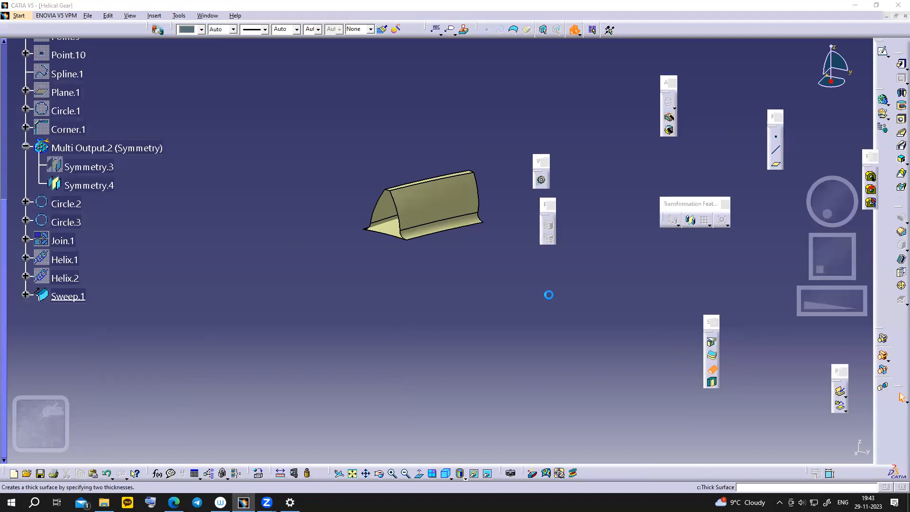
click(422, 215)
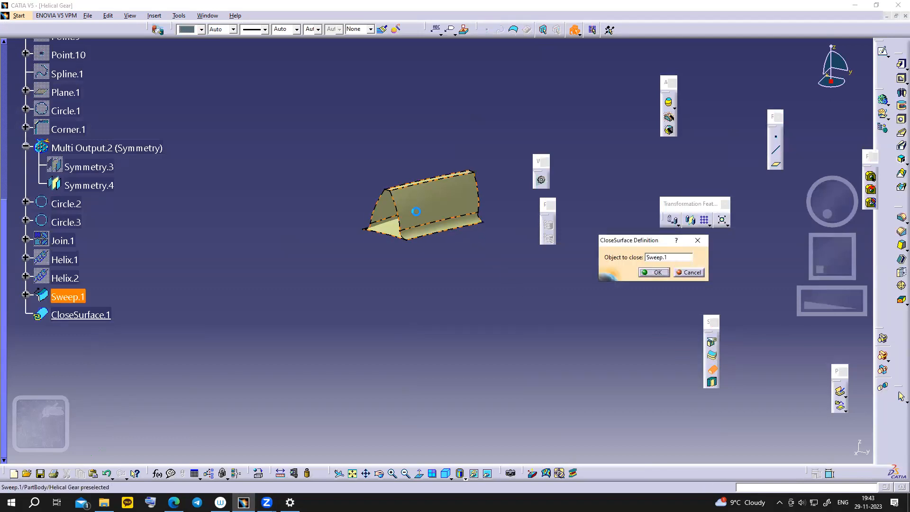
click(660, 273)
scroll(78, 308, down, 1)
click(69, 255)
right_click(69, 256)
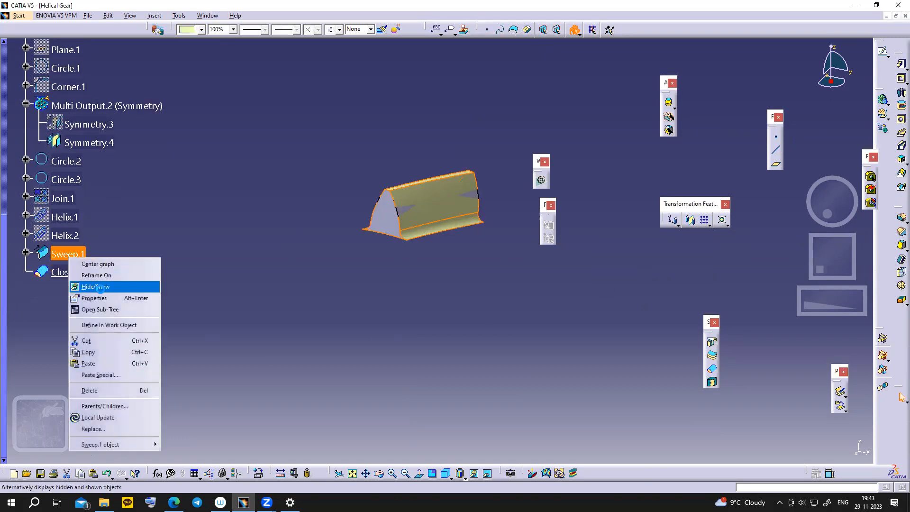
click(101, 289)
- Start a circular pattern of the CloseSurface.1 tooth
scroll(221, 285, down, 1)
click(387, 228)
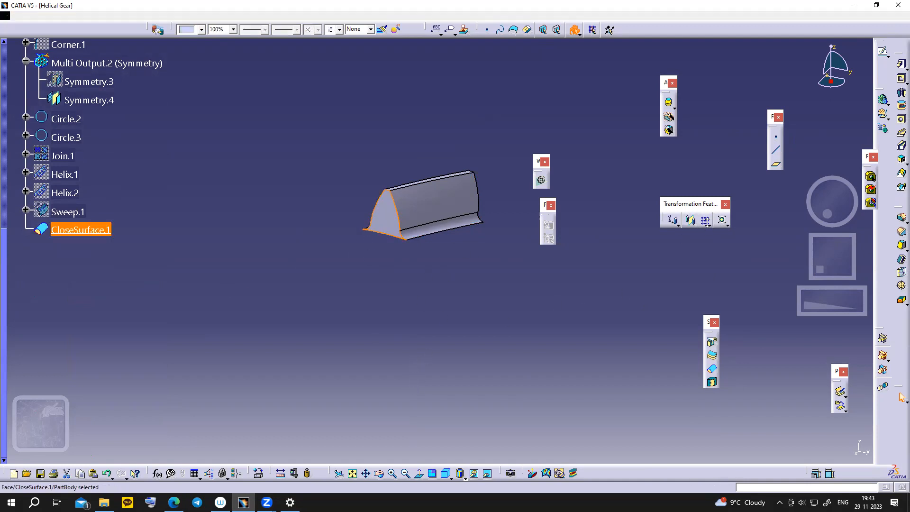
click(709, 225)
click(734, 233)
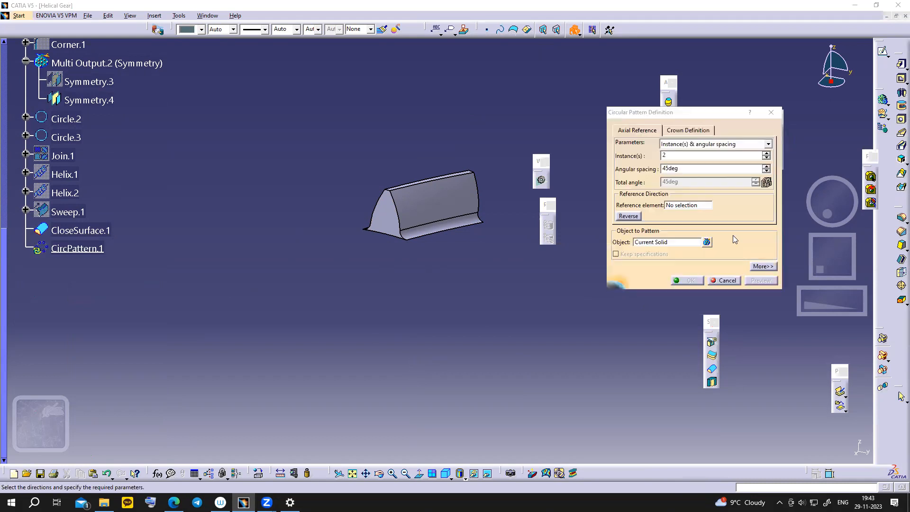
- Set the pattern to 30 instances with 360/30 (12°) angular spacing
drag(675, 159, 656, 159)
text(30)
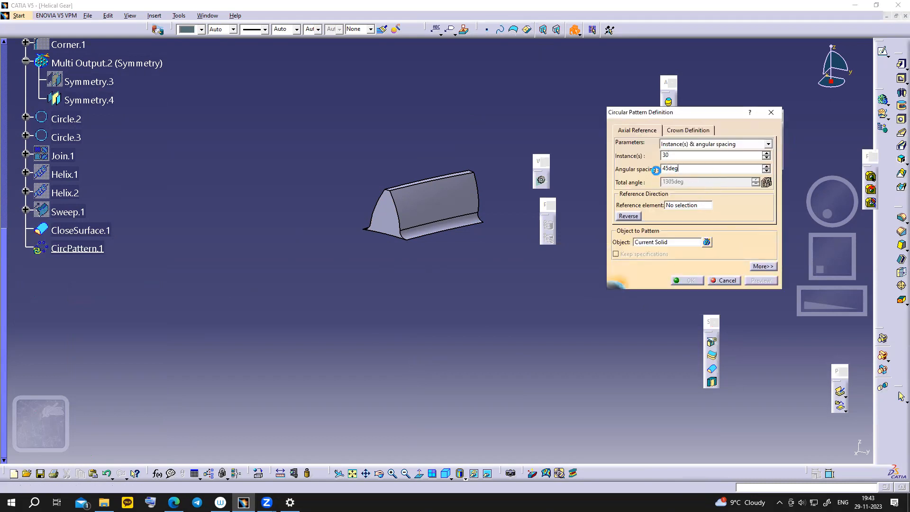
drag(691, 170, 626, 172)
text(36)
key(Return)
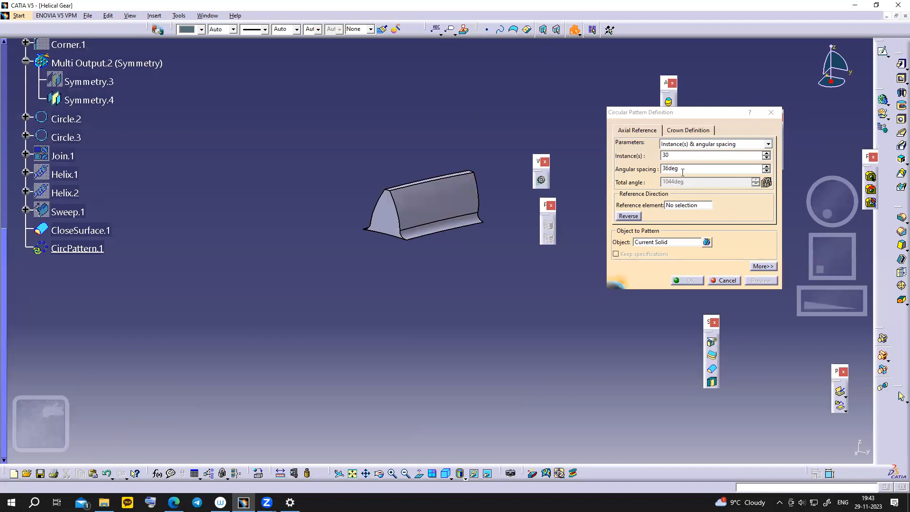
right_click(662, 169)
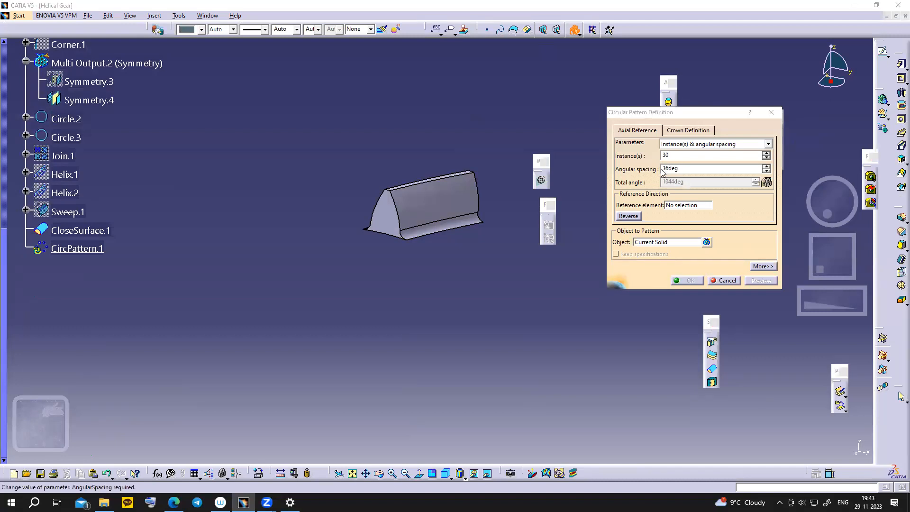
click(693, 172)
drag(691, 168, 654, 169)
text(360/30)
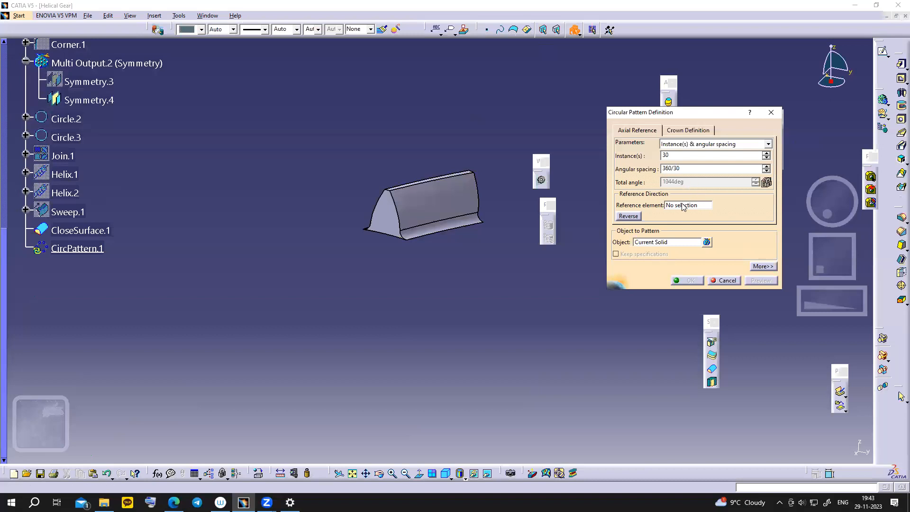
click(709, 205)
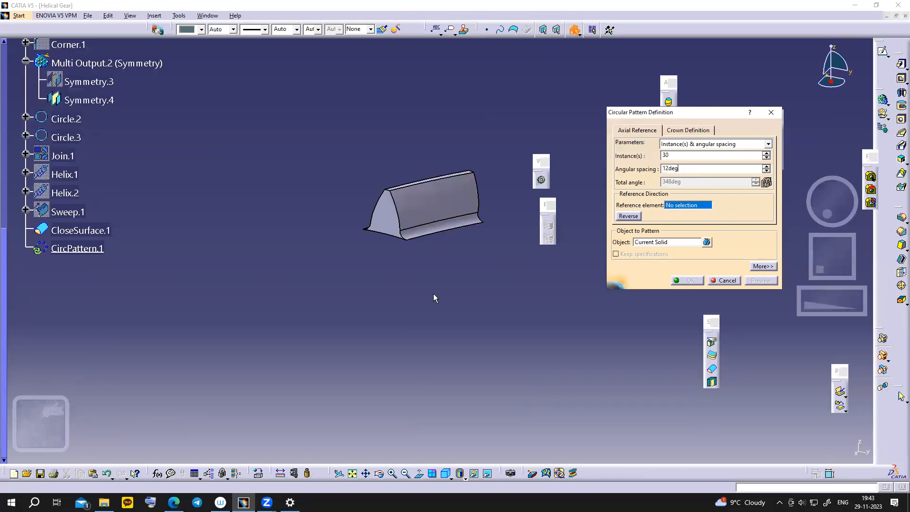
middle_drag(445, 280, 443, 326)
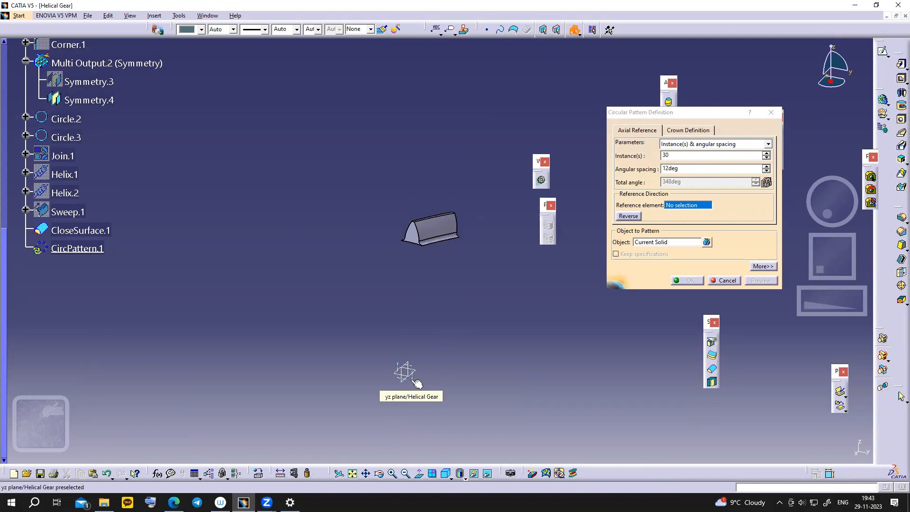
- Use the X Axis as rotation reference and create the 30-tooth circular pattern
right_click(675, 207)
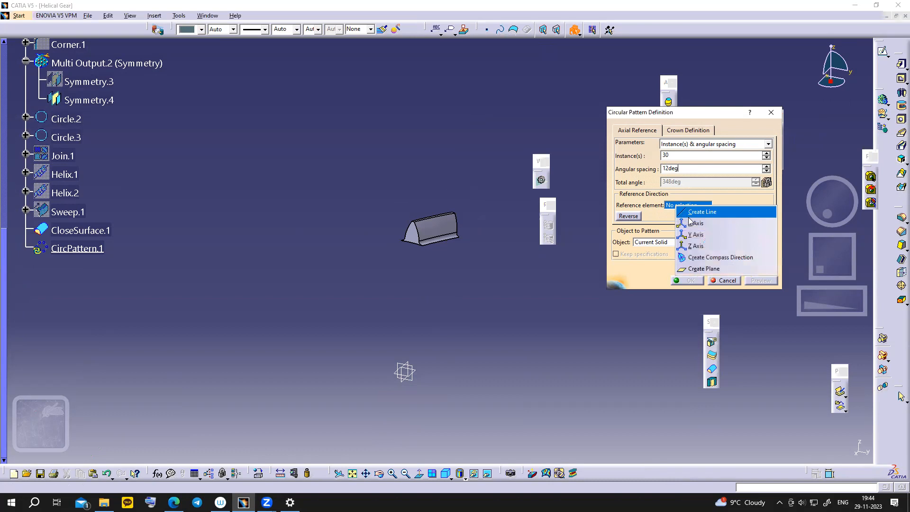
click(406, 373)
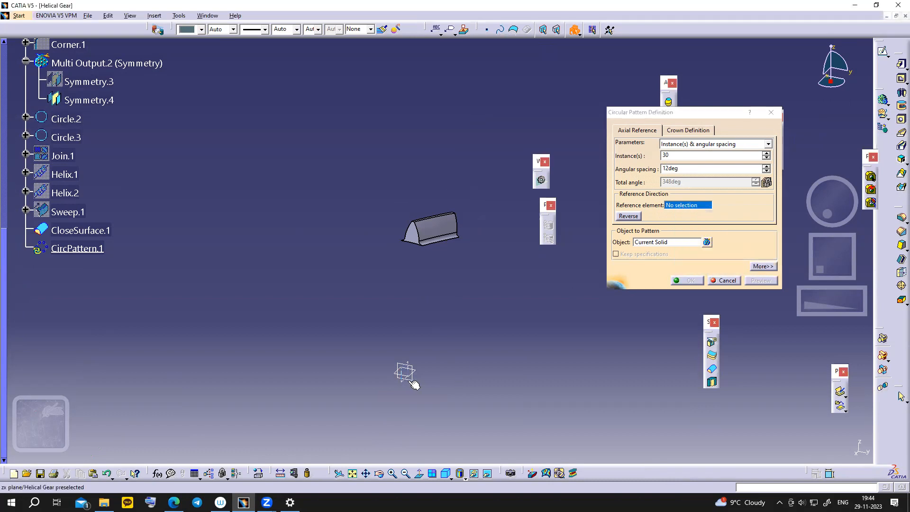
click(411, 381)
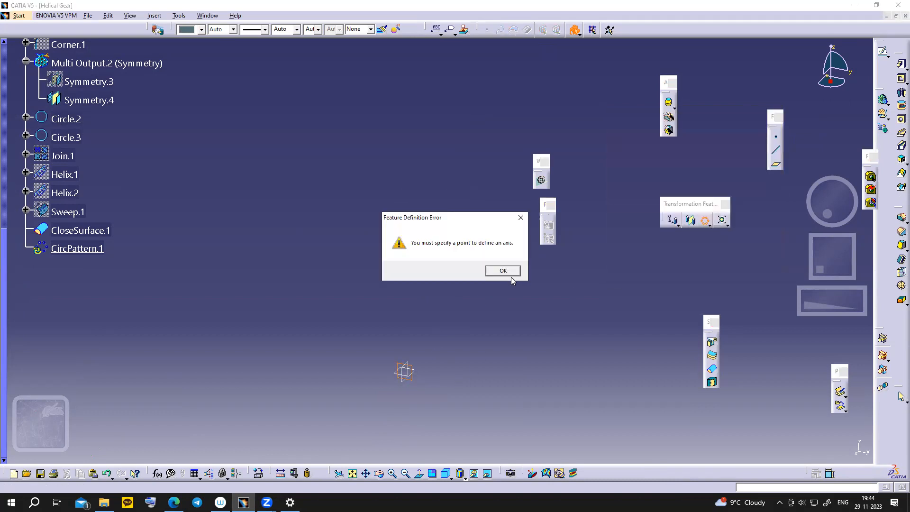
click(503, 271)
click(673, 205)
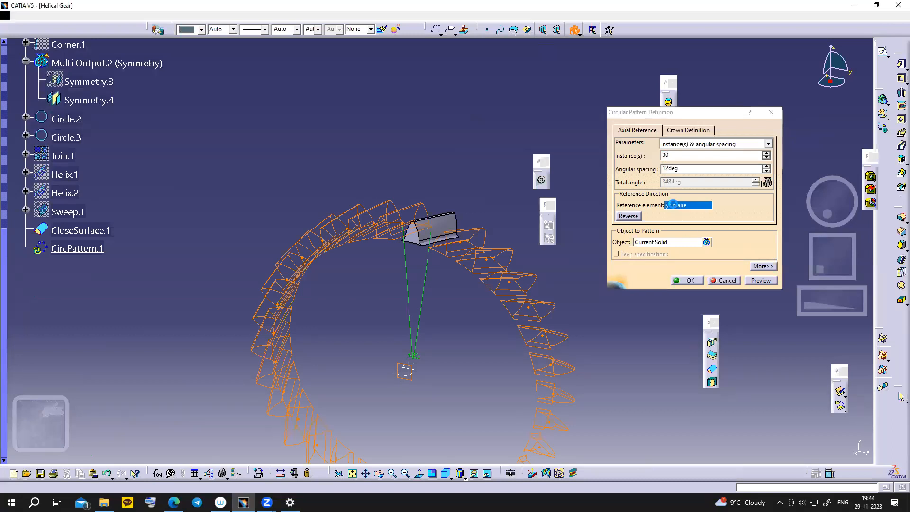
right_click(673, 205)
click(692, 281)
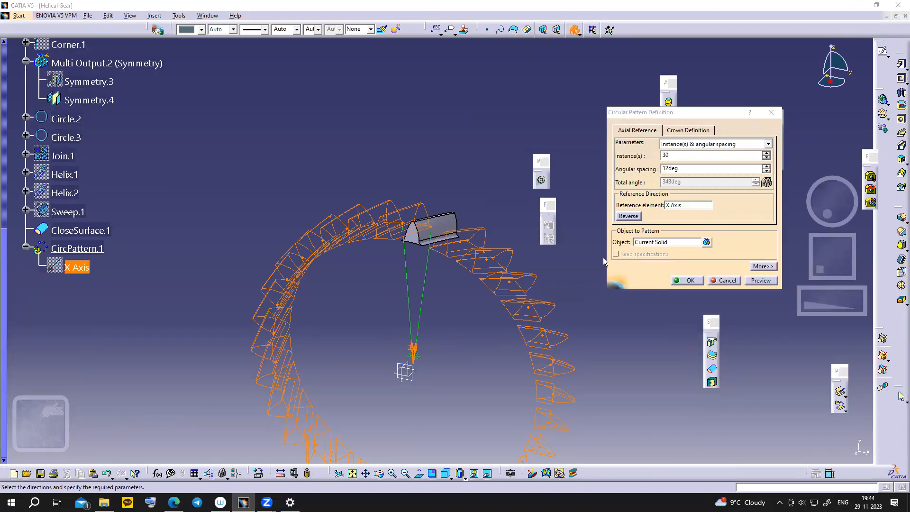
click(663, 263)
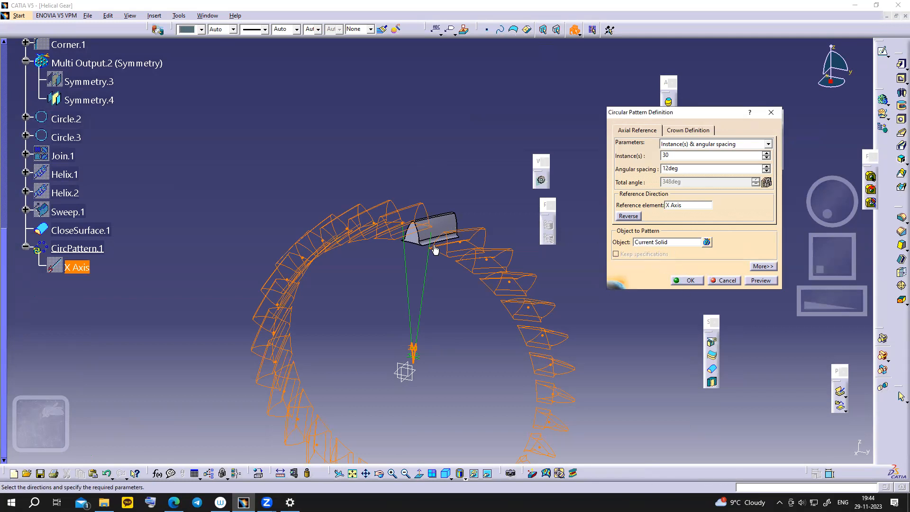
click(687, 281)
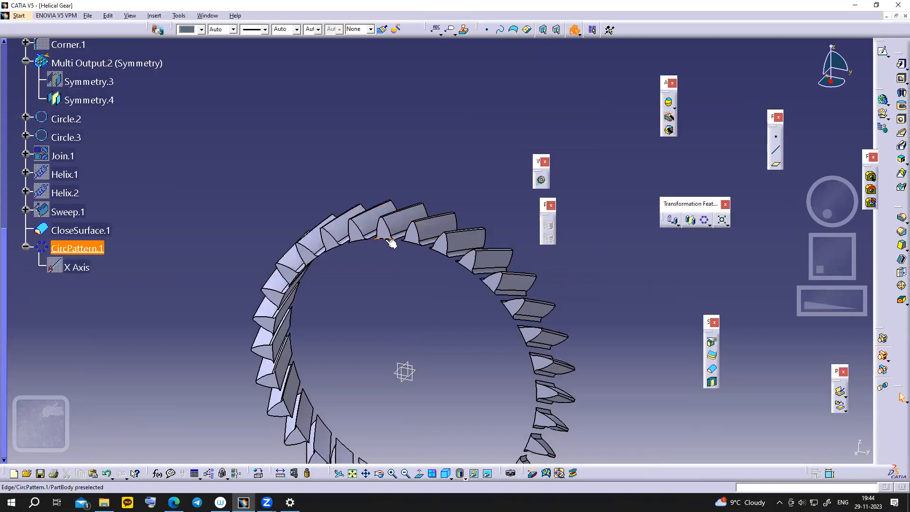
- Open a sketch on the yz plane and exit it unused
click(405, 369)
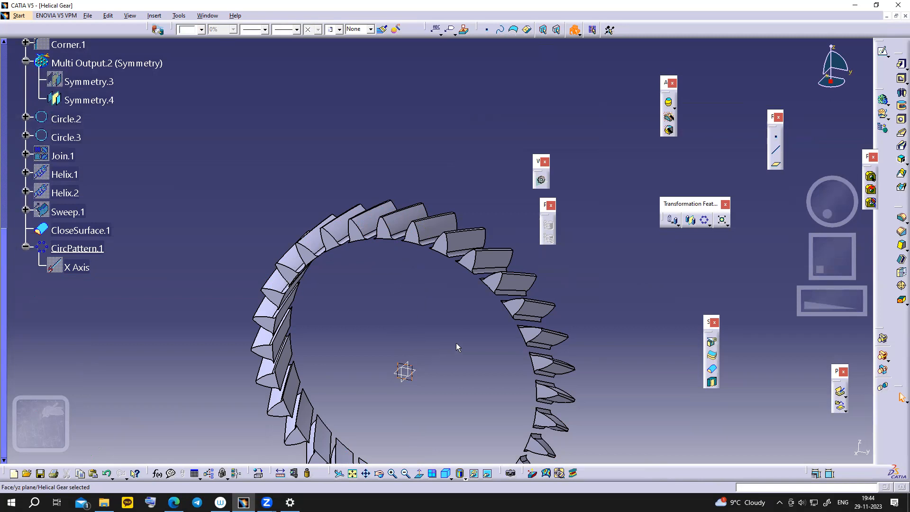
middle_drag(445, 356, 653, 225)
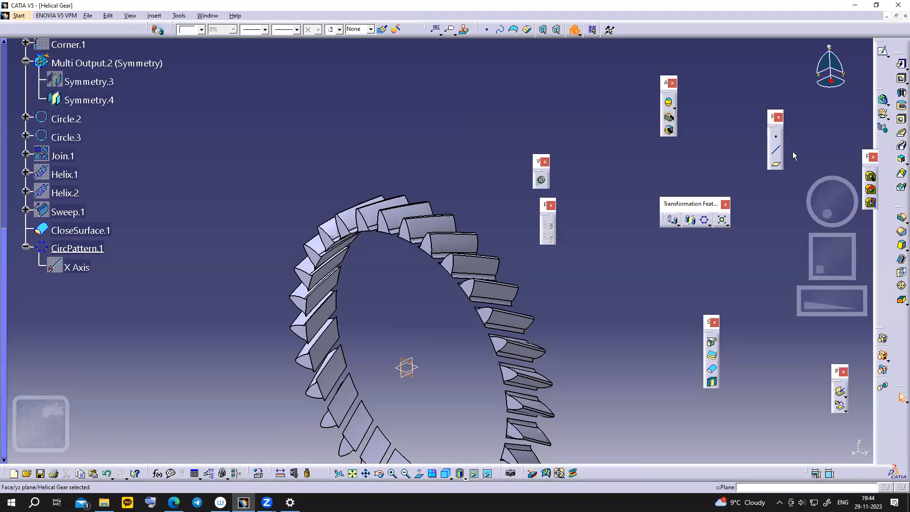
click(883, 51)
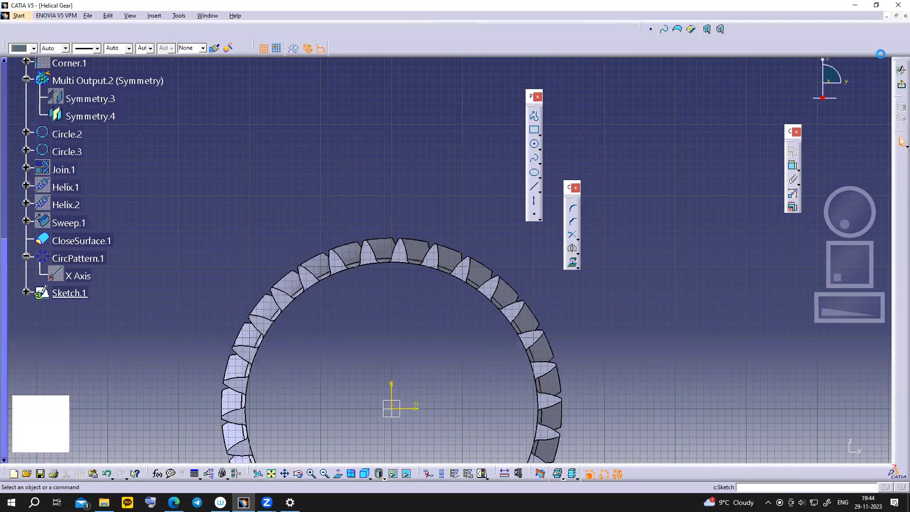
middle_drag(690, 287, 707, 208)
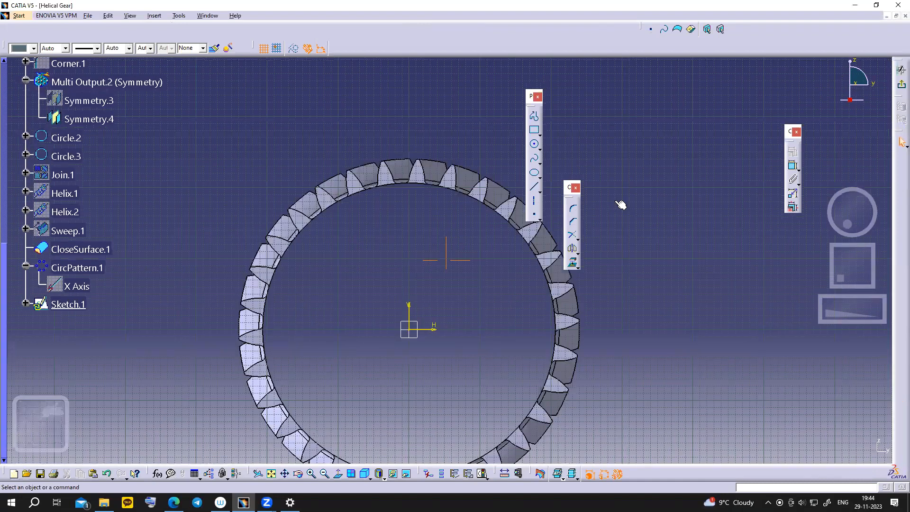
click(899, 85)
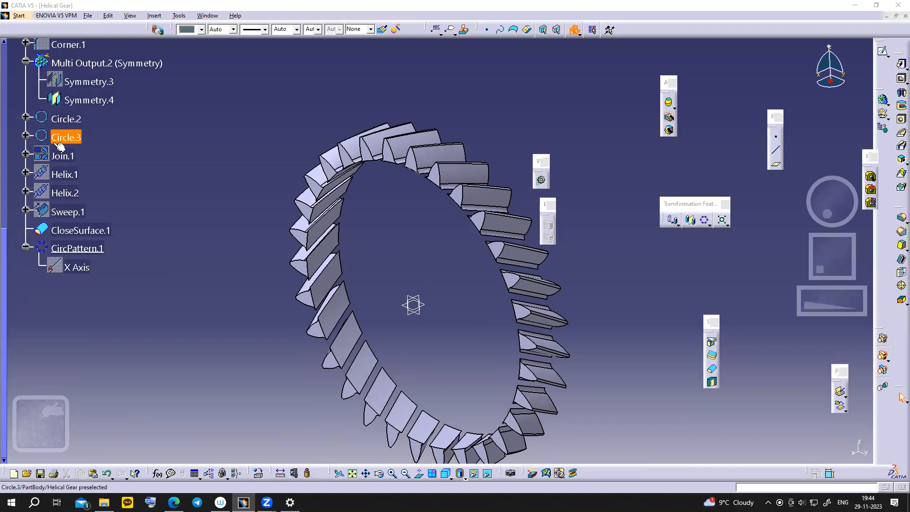
- Toggle Circle.1's visibility twice and select it as the profile to pad
scroll(71, 157, up, 3)
scroll(76, 122, up, 2)
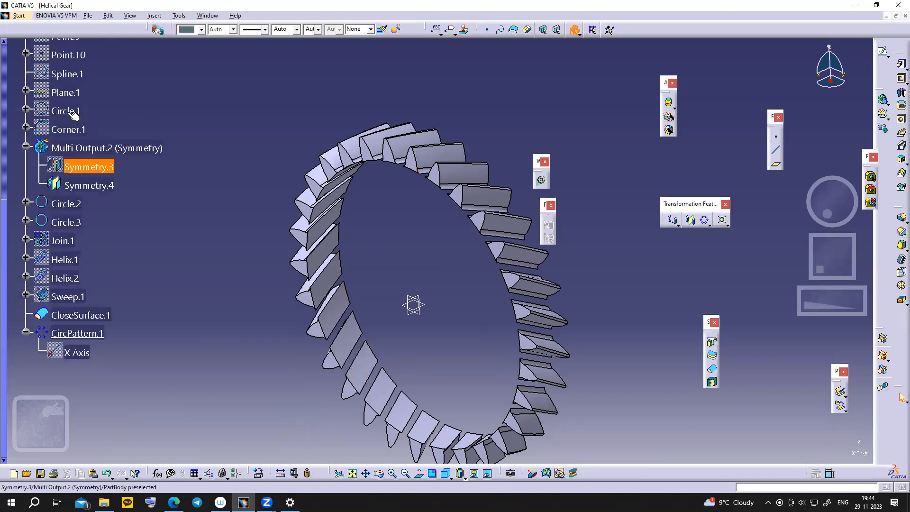
right_click(64, 111)
click(95, 139)
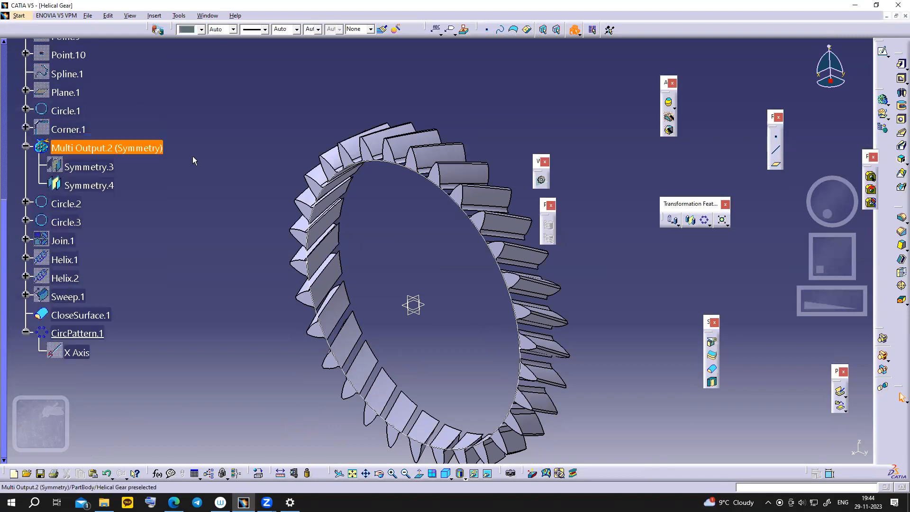
right_click(71, 112)
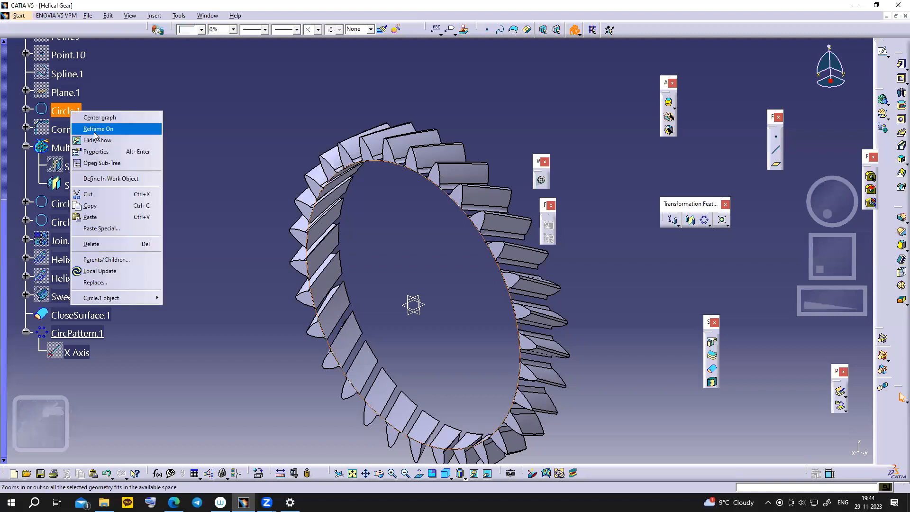
click(94, 138)
click(71, 111)
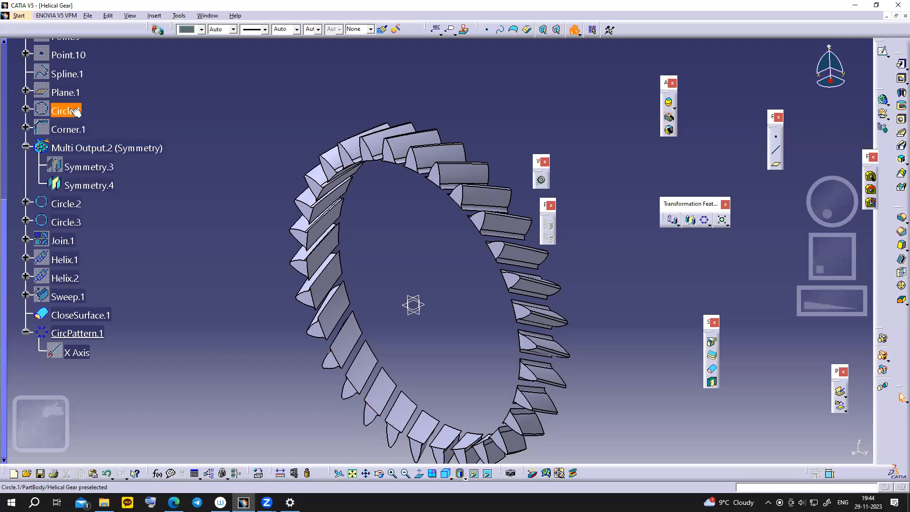
- Pad Circle.1 by 60 mm to fill the gear body, then bring up the slide 10 gear drawing
click(901, 65)
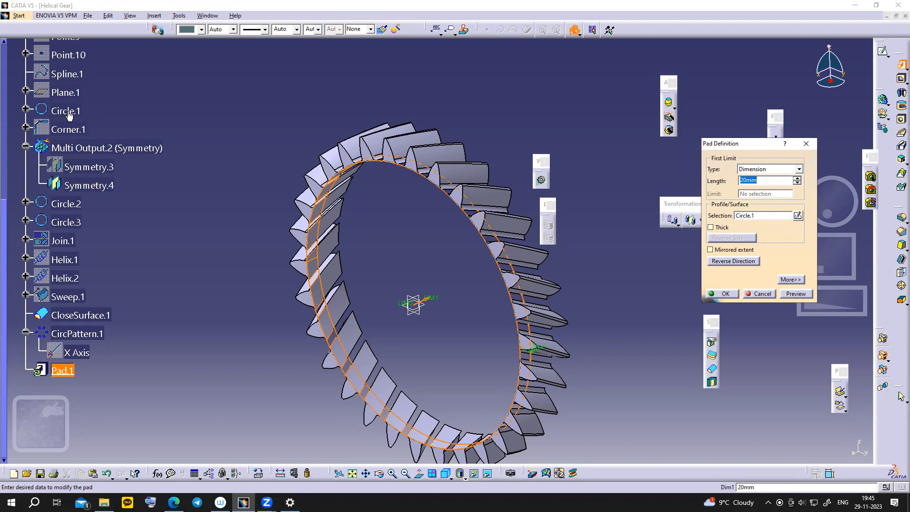
click(353, 185)
text(60)
click(715, 295)
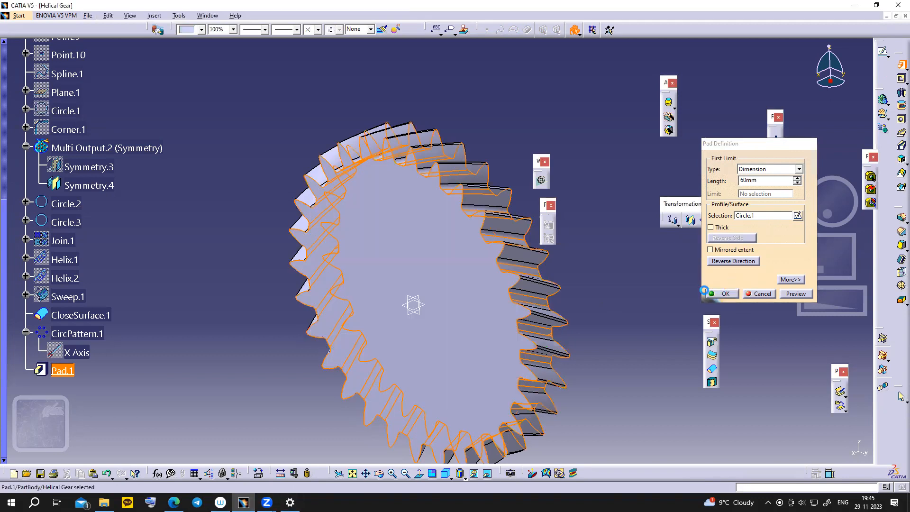
mouse_move(499, 317)
middle_down()
mouse_move(534, 305)
mouse_move(351, 301)
mouse_move(409, 304)
mouse_move(465, 325)
mouse_move(636, 278)
mouse_move(616, 278)
mouse_move(513, 363)
mouse_move(493, 312)
middle_up()
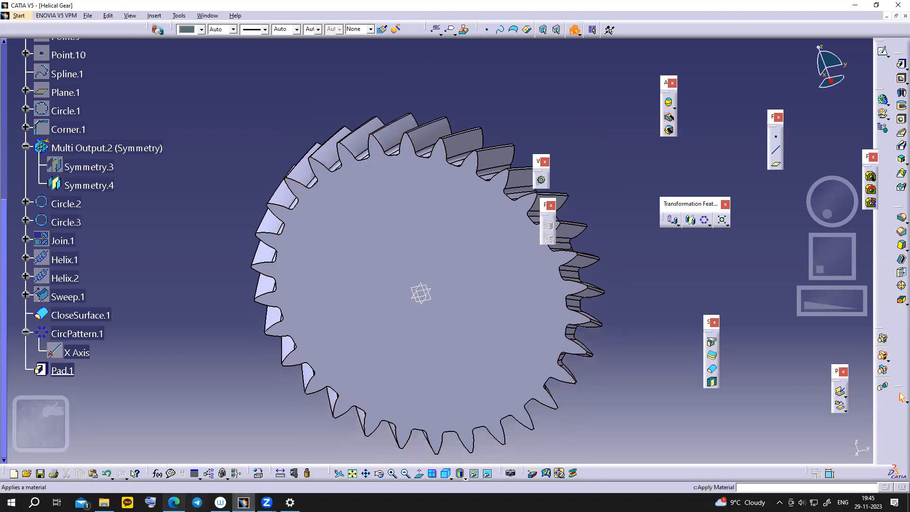
mouse_move(173, 502)
click(184, 480)
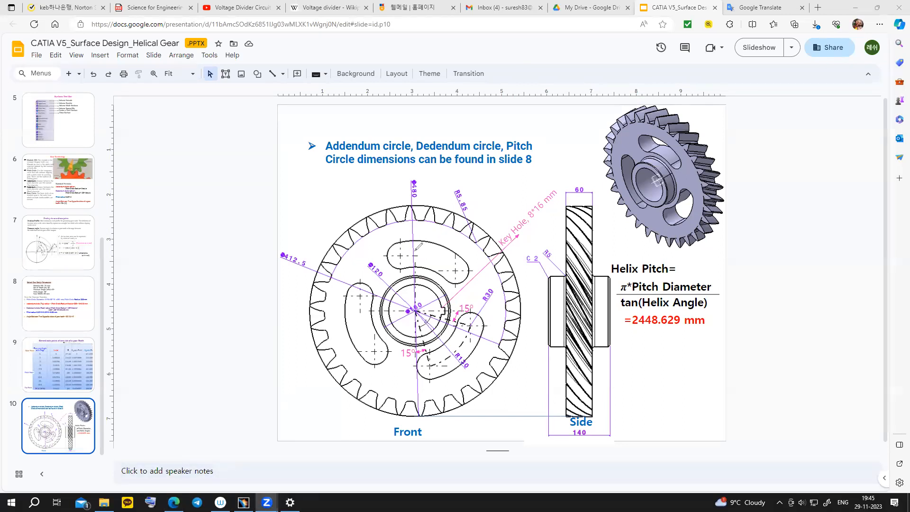
- Mark the upper slot, hub line and lower slot on slide 10 in red pen
drag(395, 242, 425, 242)
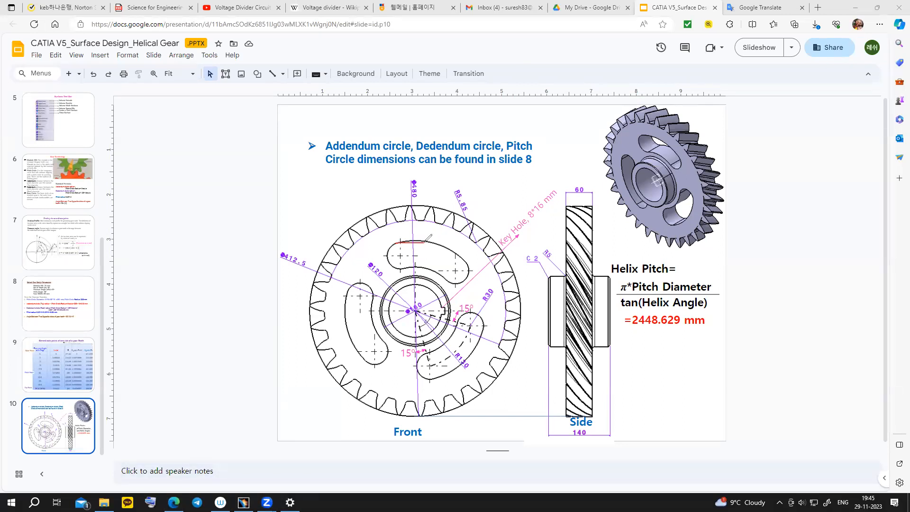
mouse_move(429, 243)
mouse_down()
mouse_move(464, 256)
mouse_move(471, 276)
mouse_move(391, 264)
mouse_move(394, 240)
mouse_up()
mouse_move(429, 313)
mouse_down()
mouse_move(471, 325)
mouse_move(430, 344)
mouse_move(429, 365)
mouse_up()
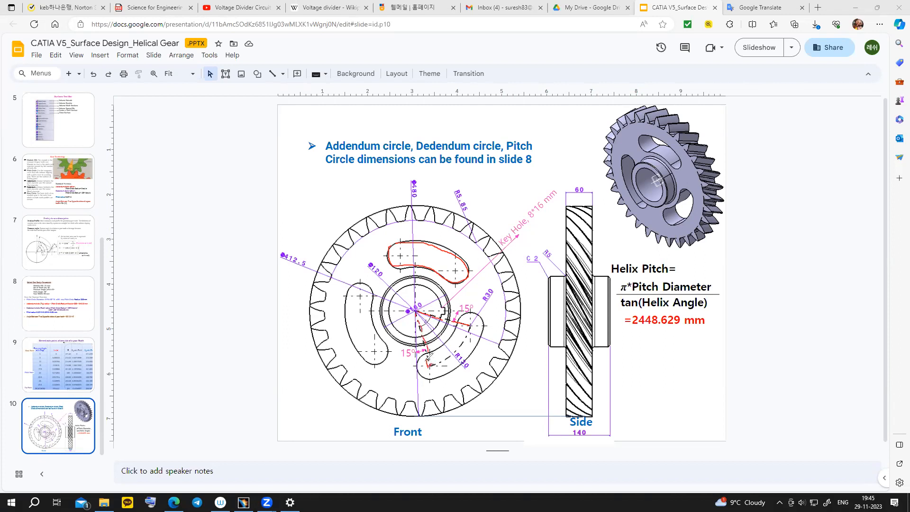
mouse_move(430, 363)
mouse_down()
mouse_move(457, 354)
mouse_move(474, 325)
mouse_up()
- Clear the red annotations and switch back to CATIA V5
click(883, 299)
click(765, 181)
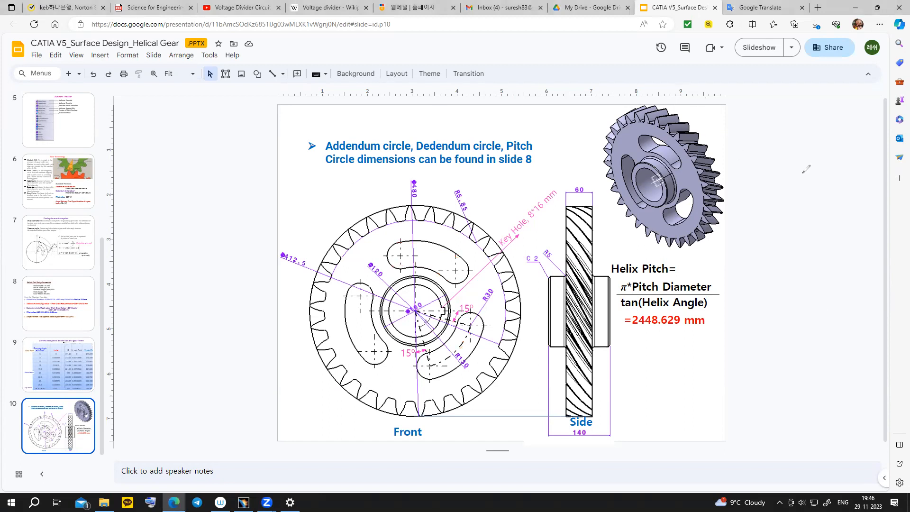
click(882, 131)
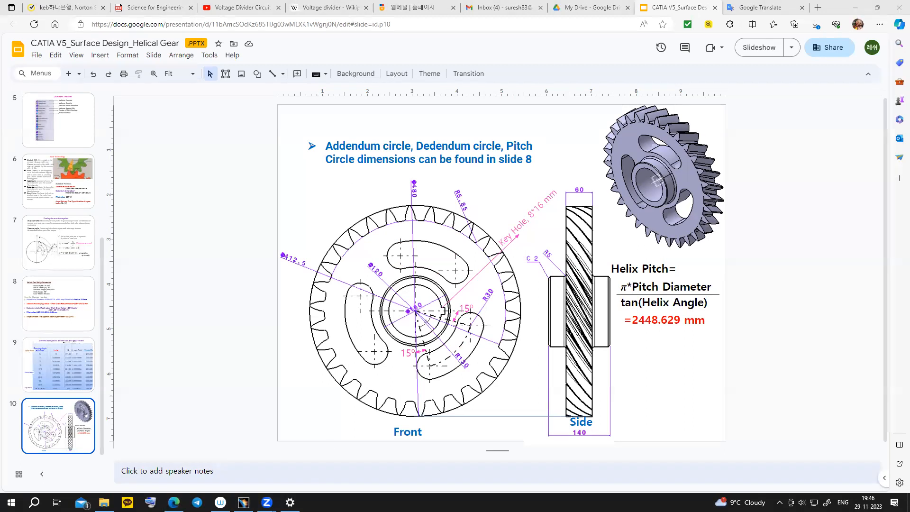
key(alt+Tab)
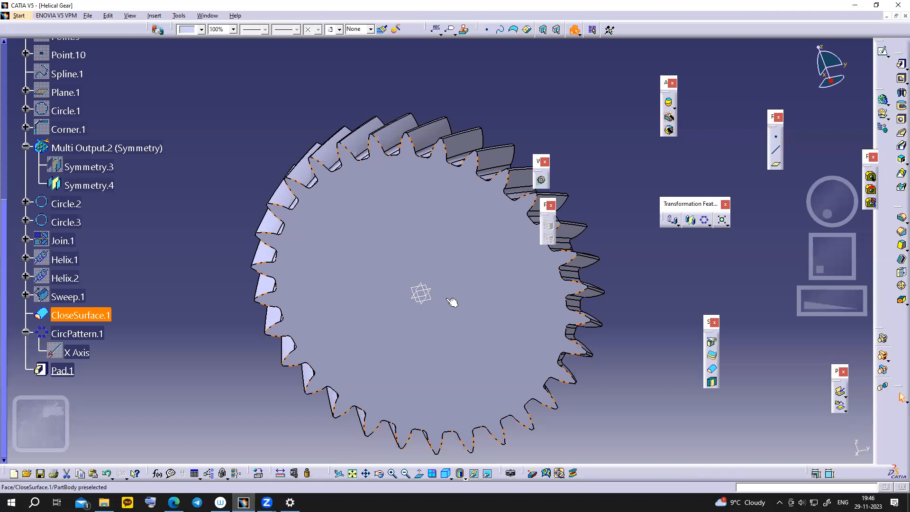
- Create Sketch.2 on the gear's flat front face, then return to the drawing slide
click(535, 285)
click(882, 51)
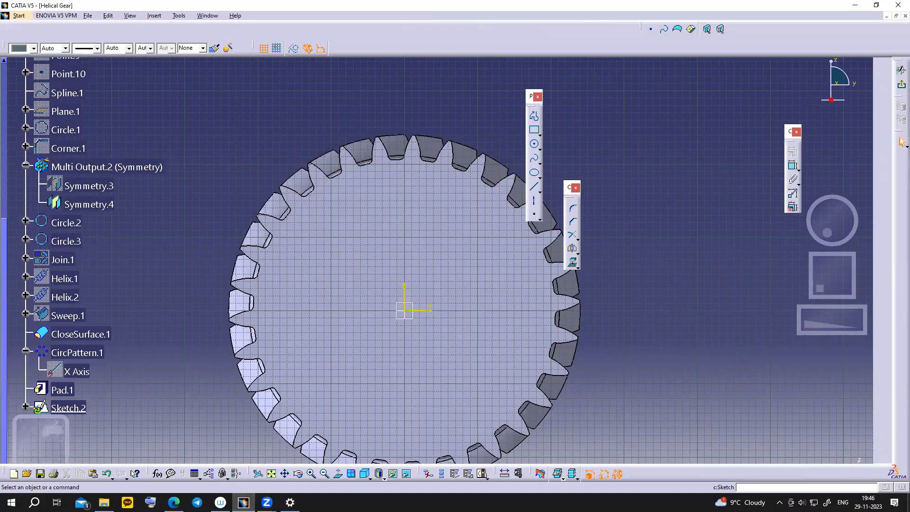
key(alt+Tab)
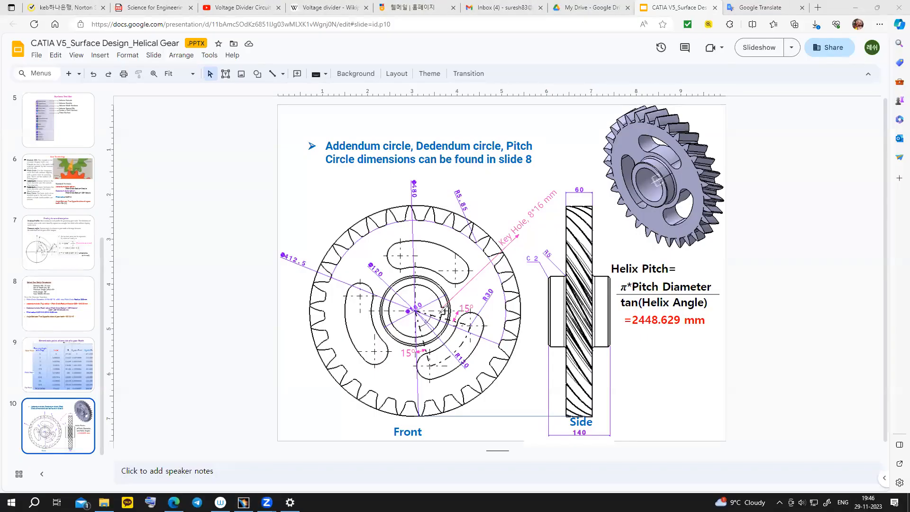
- Highlight the centre-to-slot line, R130 and 15° dimensions, then clear the marks and return to CATIA
mouse_move(417, 312)
mouse_down()
mouse_move(421, 335)
mouse_move(456, 319)
mouse_move(469, 324)
mouse_up()
mouse_move(465, 348)
mouse_down()
mouse_move(455, 365)
mouse_move(474, 354)
mouse_up()
drag(410, 358, 412, 351)
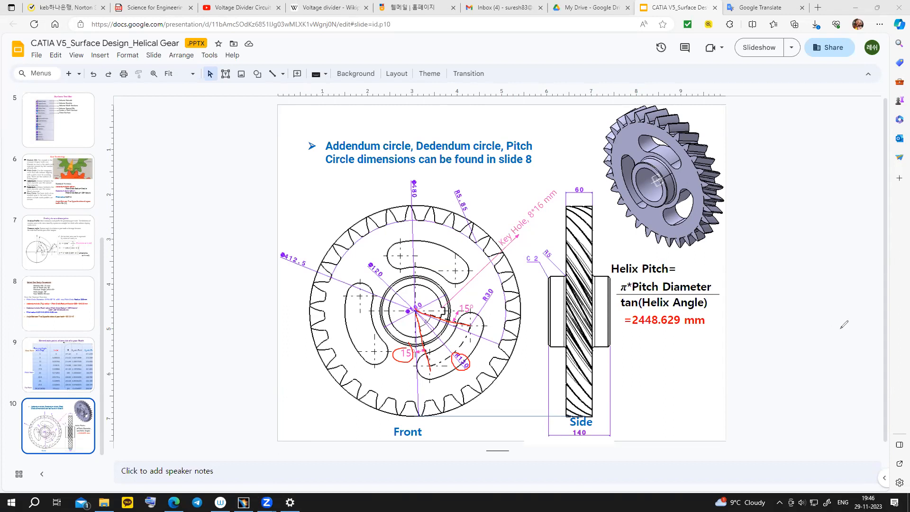
click(233, 503)
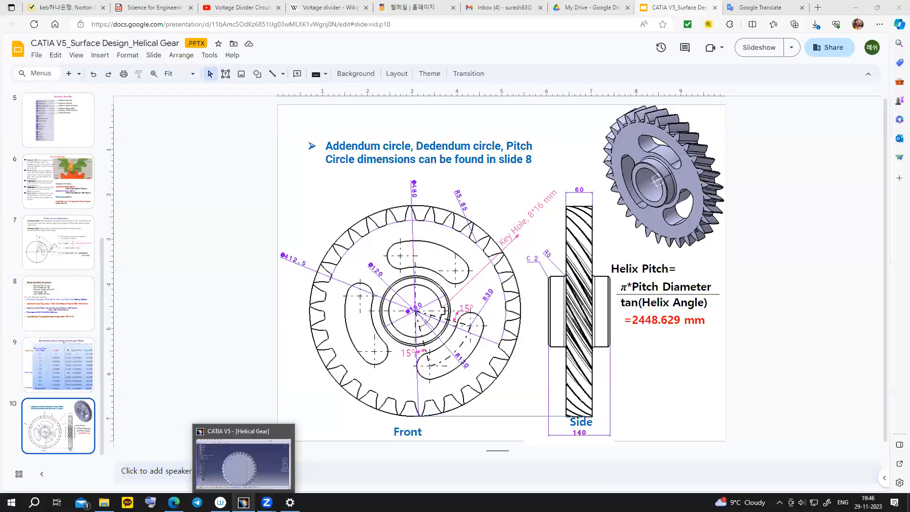
click(244, 503)
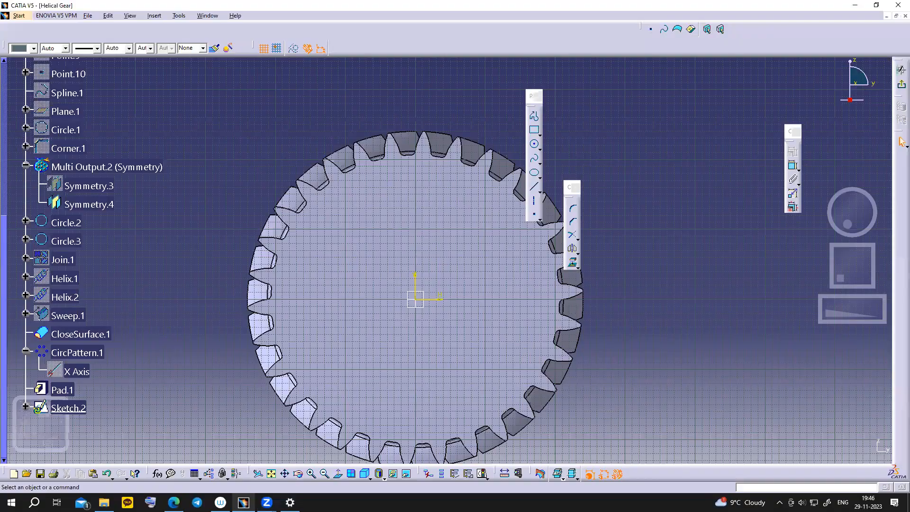
- Draw a construction axis downward from the sketch origin and add a length dimension to it
click(534, 201)
click(421, 302)
click(441, 403)
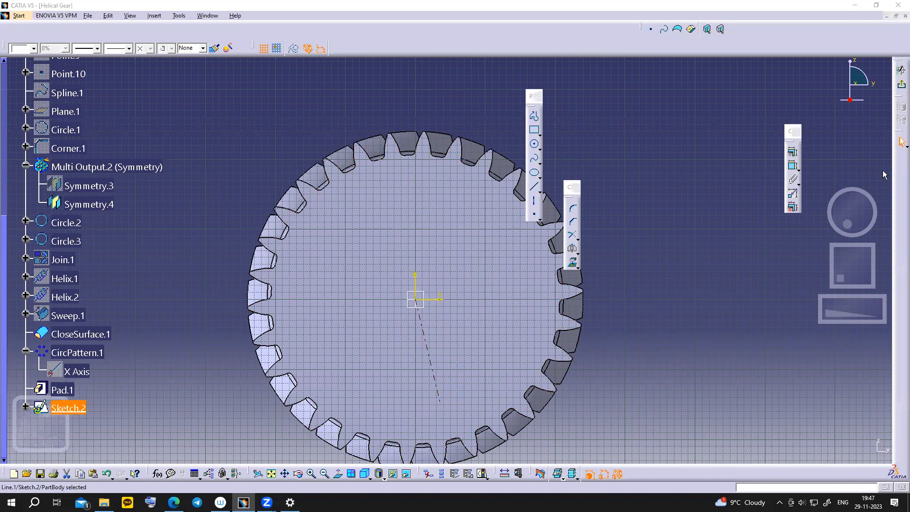
click(792, 165)
click(439, 375)
click(618, 361)
- Set the axis length dimension to 130 mm after checking the drawing slide
double_click(610, 353)
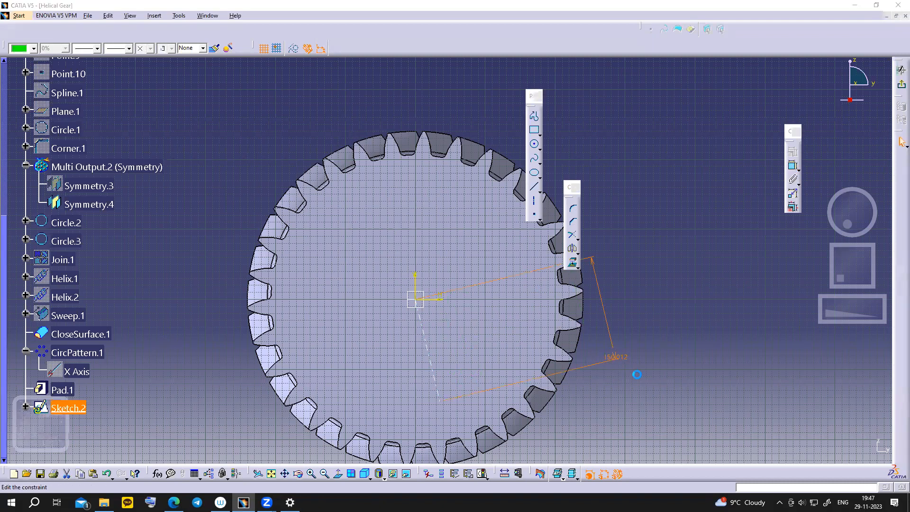
click(290, 502)
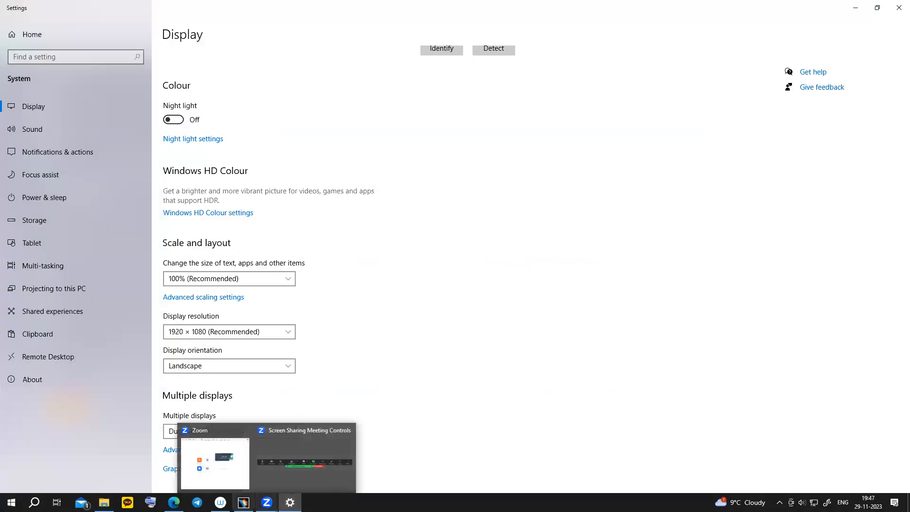
click(174, 502)
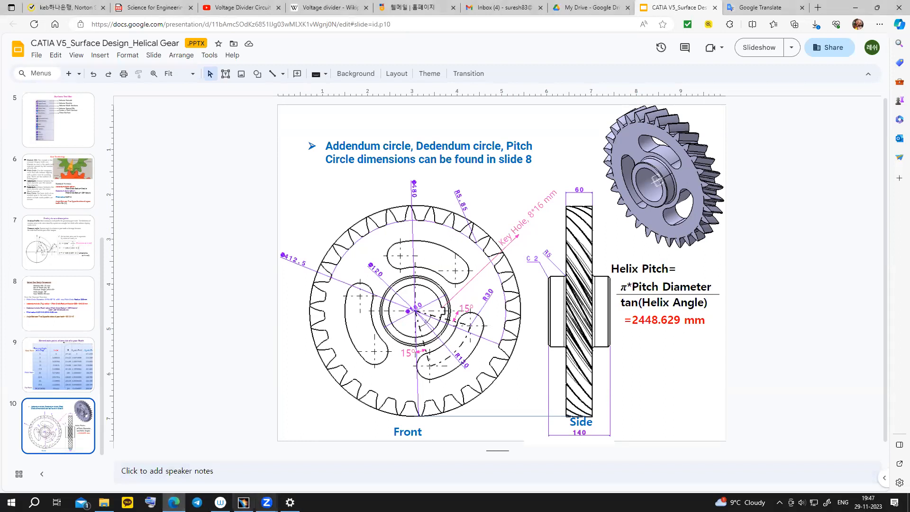
click(244, 502)
text(130)
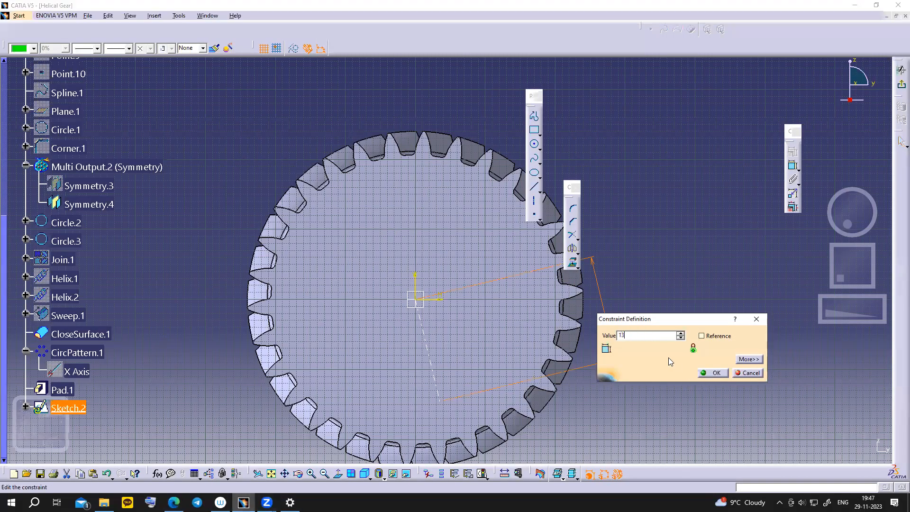
key(Return)
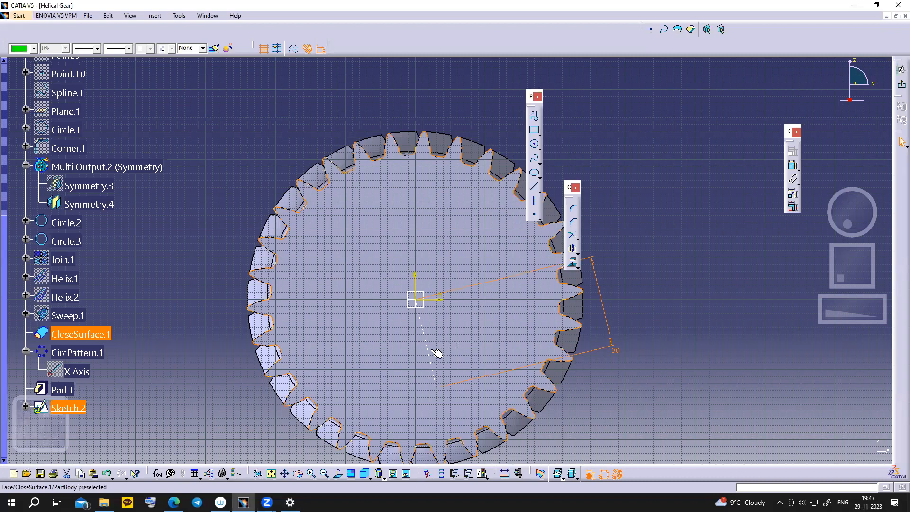
- Constrain the 130 mm axis at 15° from the vertical axis
click(416, 283)
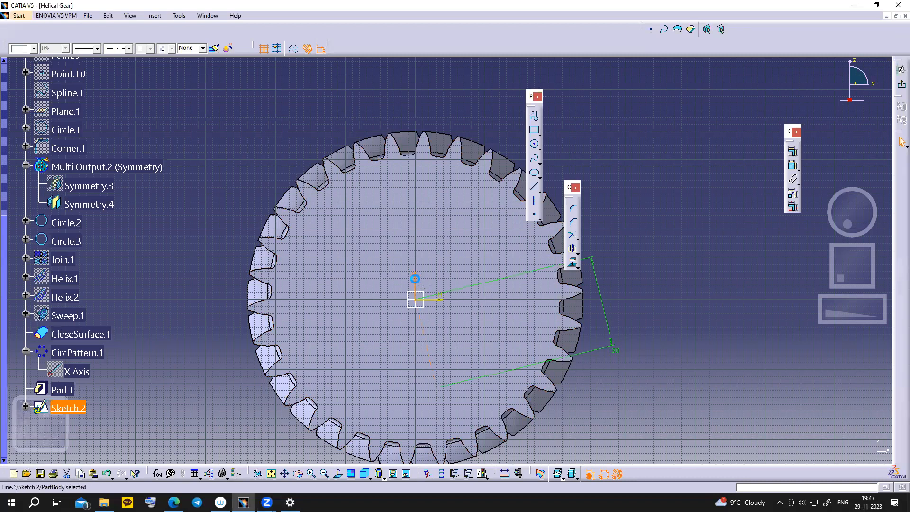
click(792, 166)
click(421, 372)
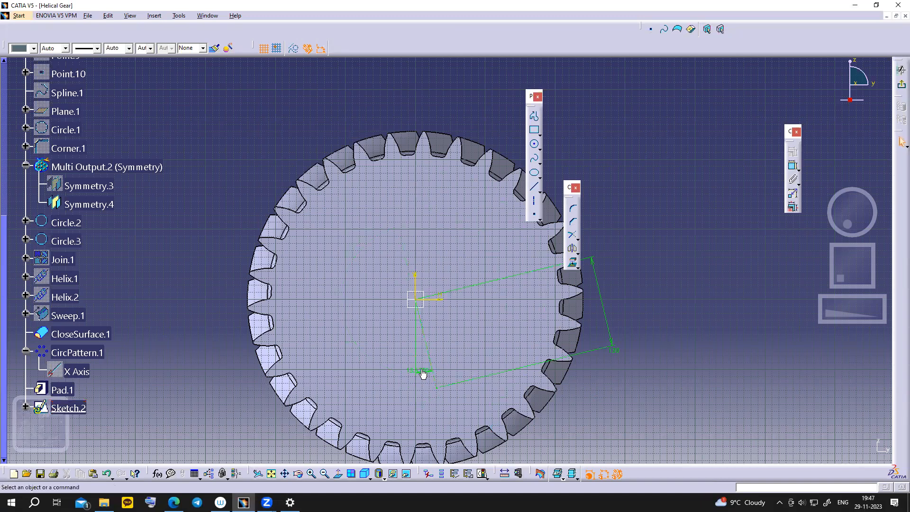
double_click(421, 370)
text(15deg)
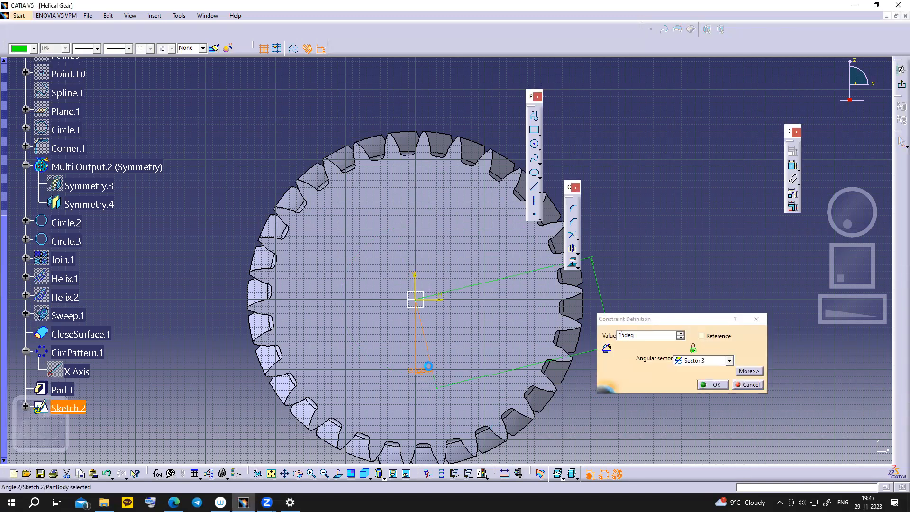
key(Return)
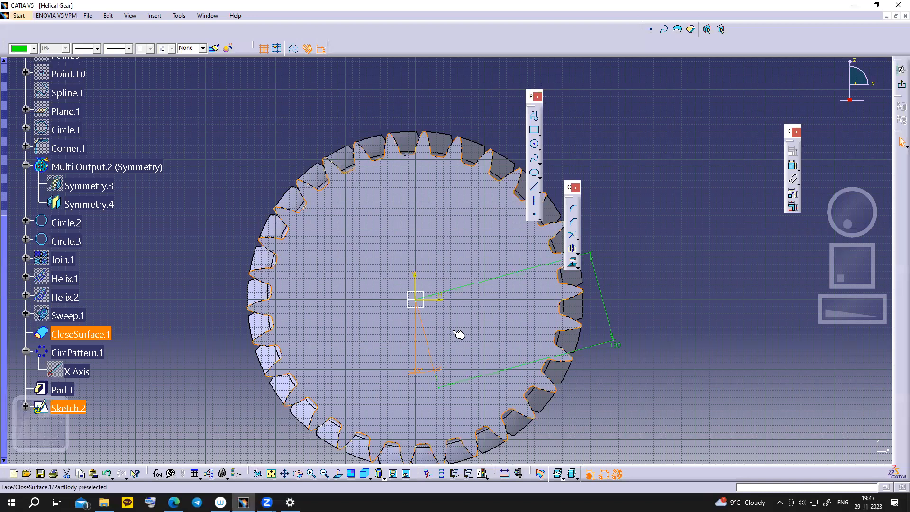
- Draw a second construction axis from the origin toward the lower right, replacing a misplaced one
click(535, 201)
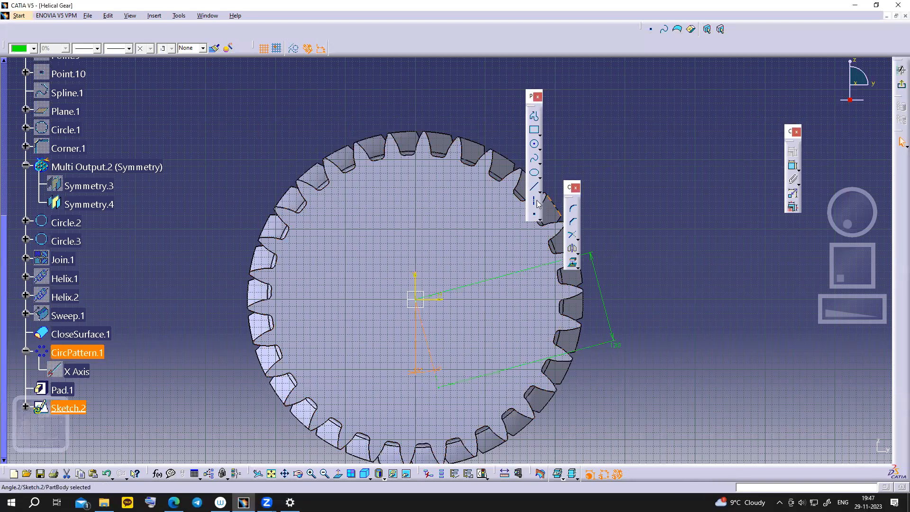
click(415, 300)
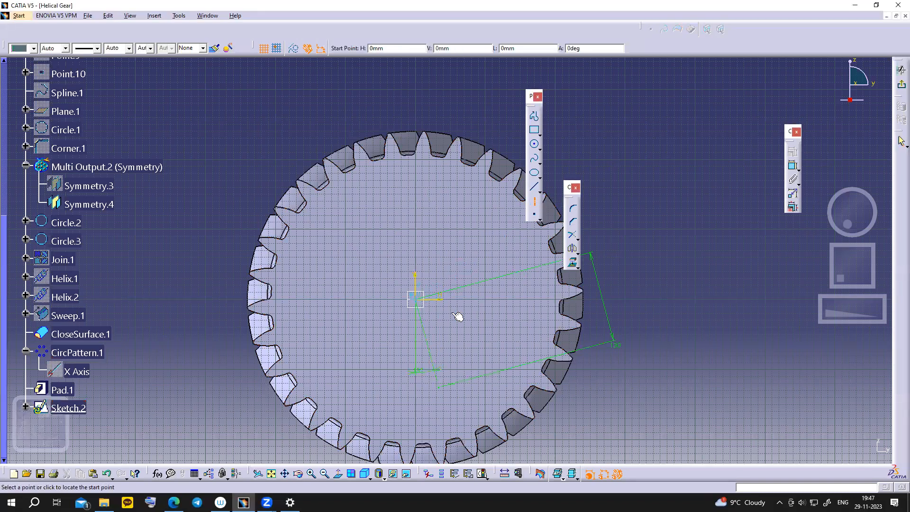
click(512, 326)
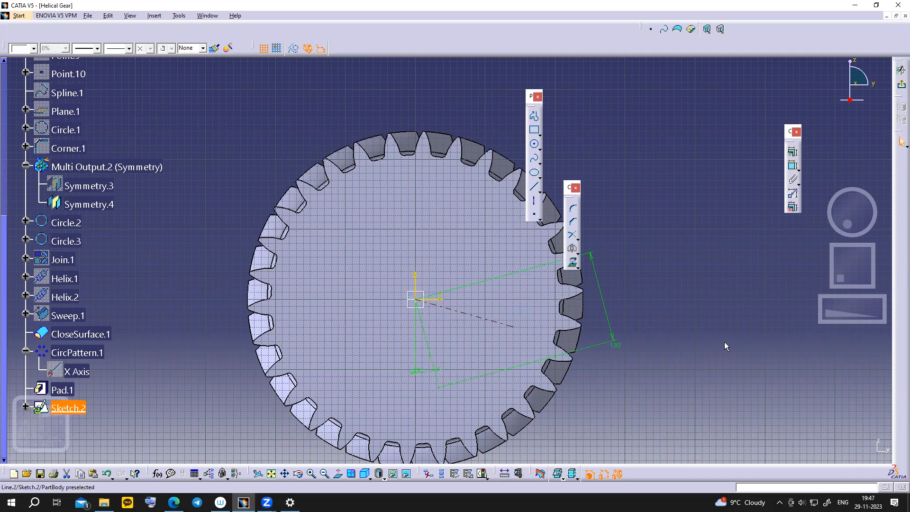
click(480, 318)
key(Delete)
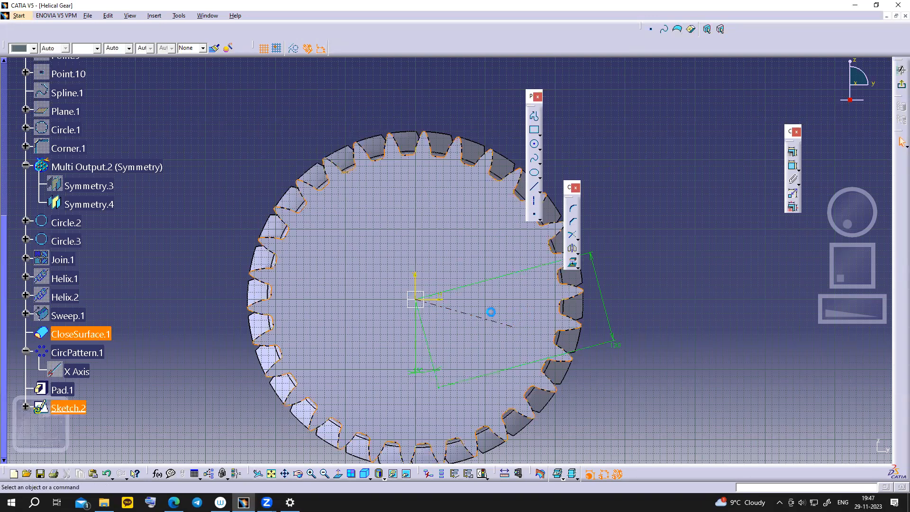
click(535, 204)
click(415, 298)
click(494, 339)
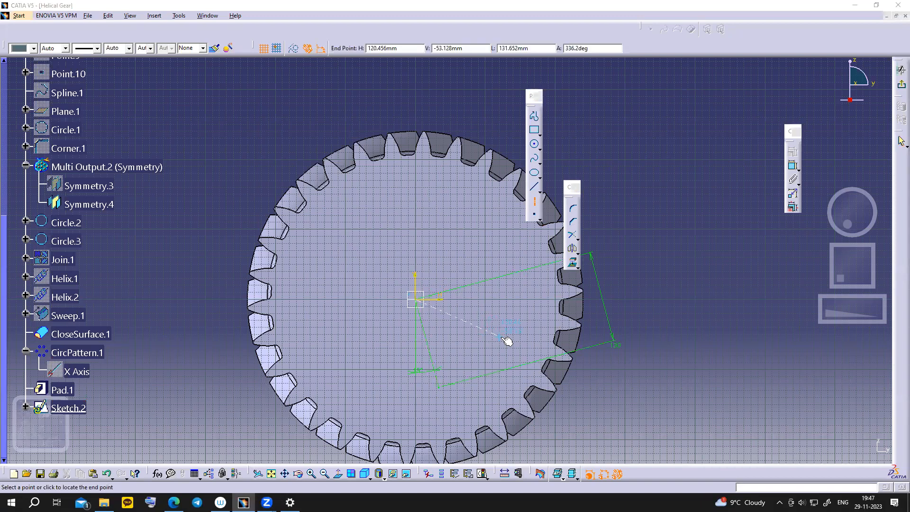
- Dimension the second axis's angle from horizontal and set it to 15°
click(444, 302)
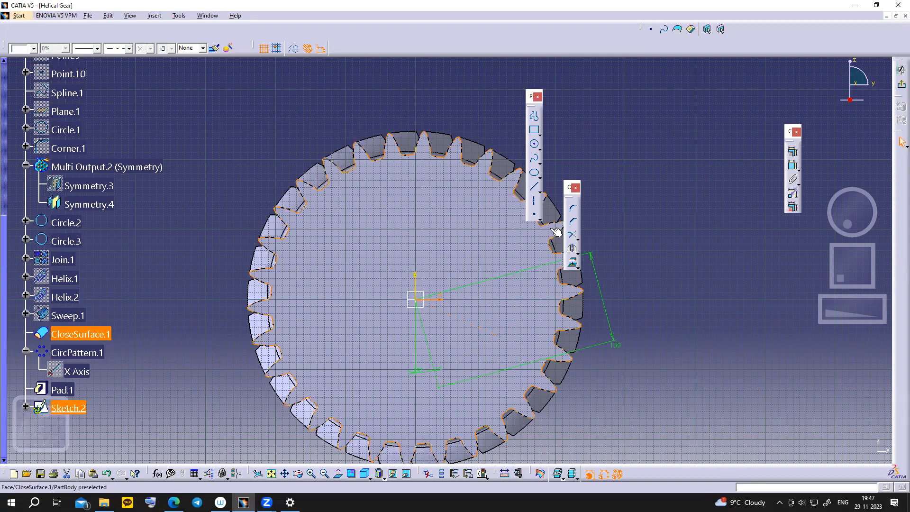
click(793, 165)
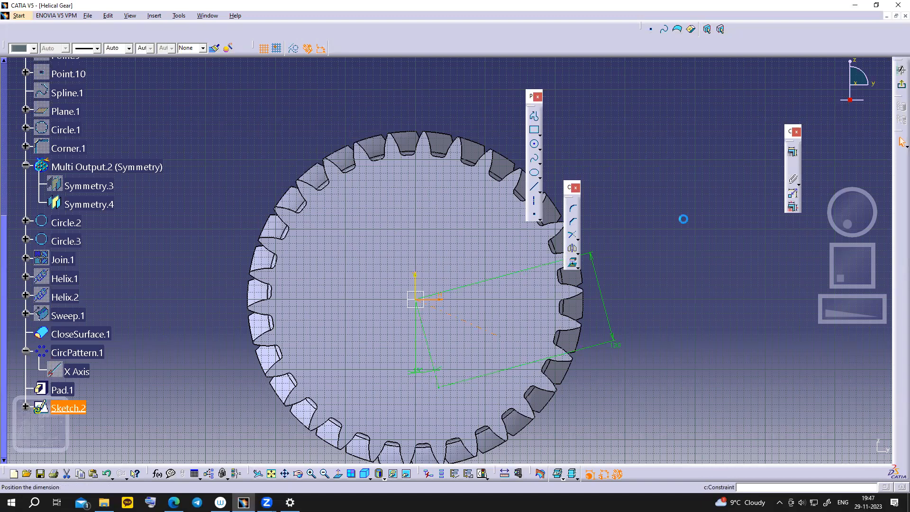
click(604, 348)
double_click(604, 344)
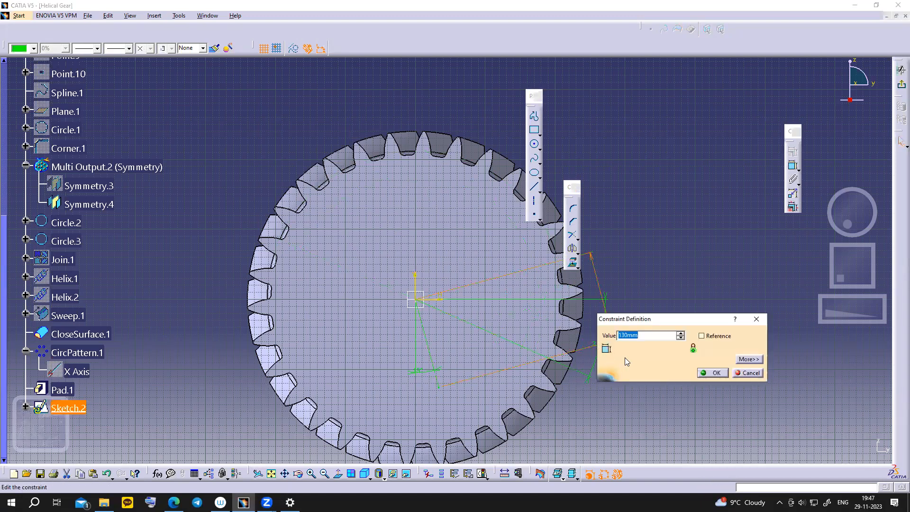
click(712, 372)
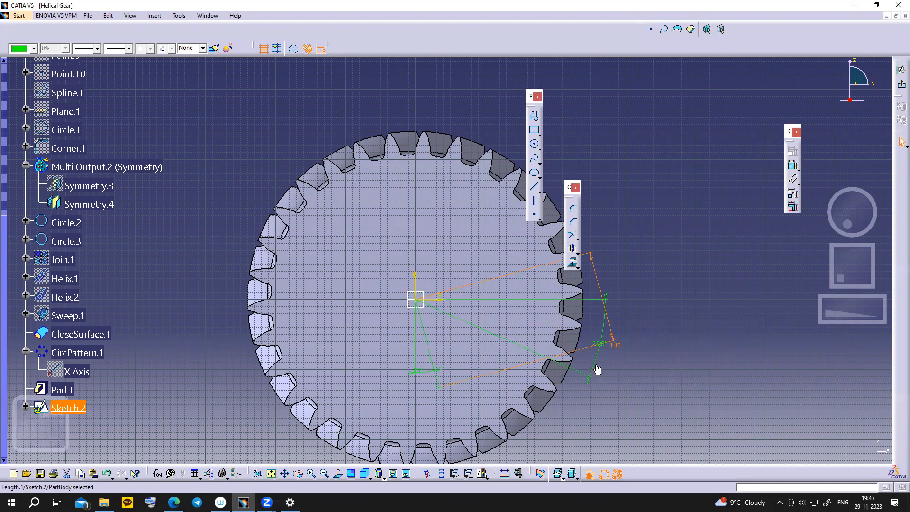
double_click(597, 362)
text(30deg)
key(Return)
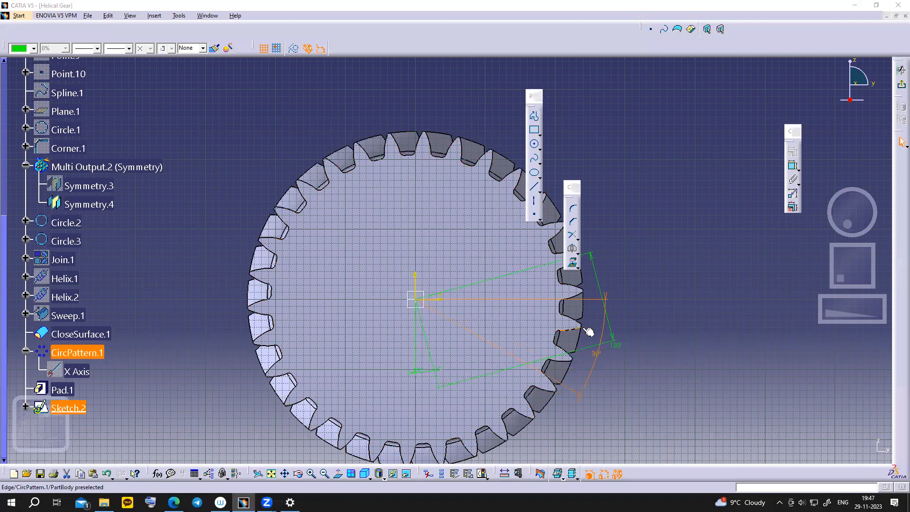
double_click(602, 361)
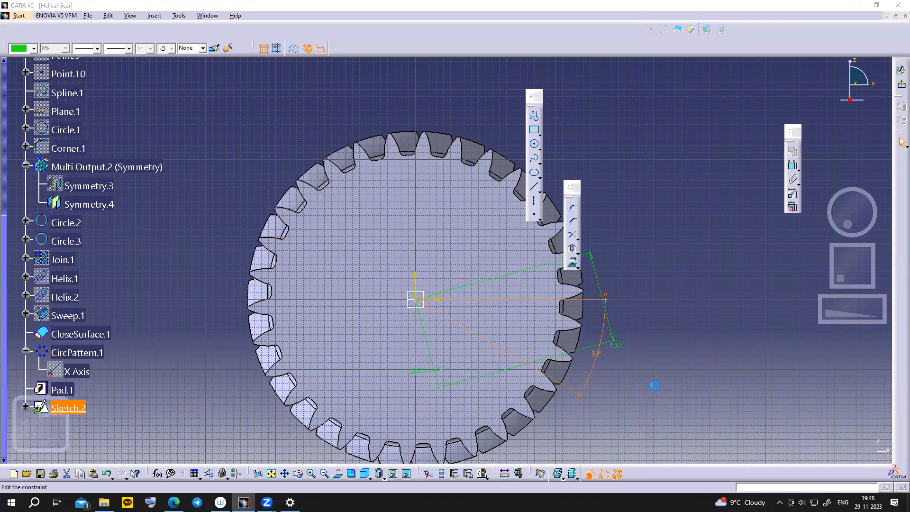
text(15deg)
key(Return)
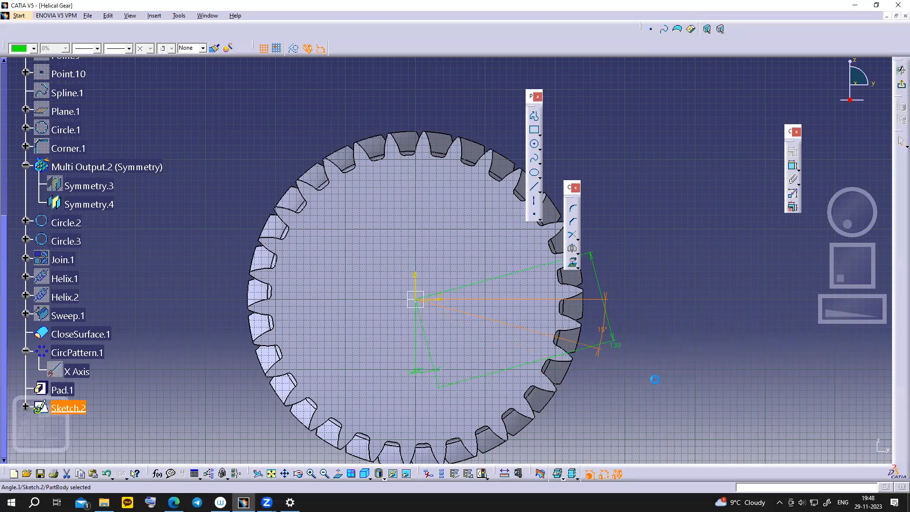
click(653, 368)
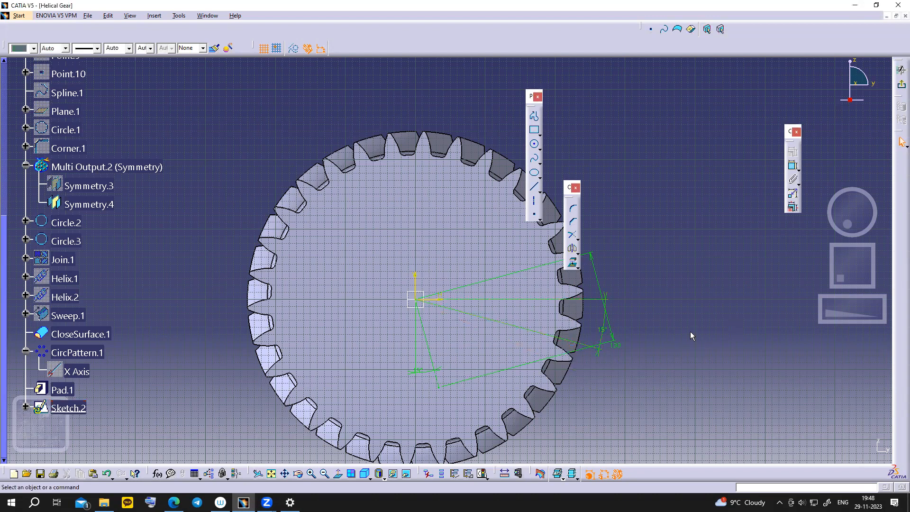
- Move the 15° dimension, constrain the dashed line to 130, and delete the 131.652 dimension
mouse_move(604, 335)
mouse_down()
mouse_move(589, 319)
mouse_move(385, 244)
mouse_up()
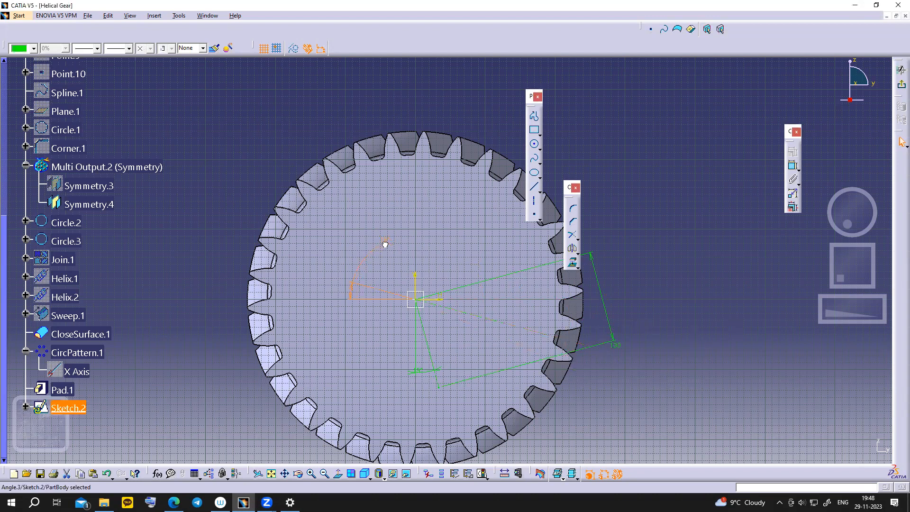
click(498, 326)
click(793, 166)
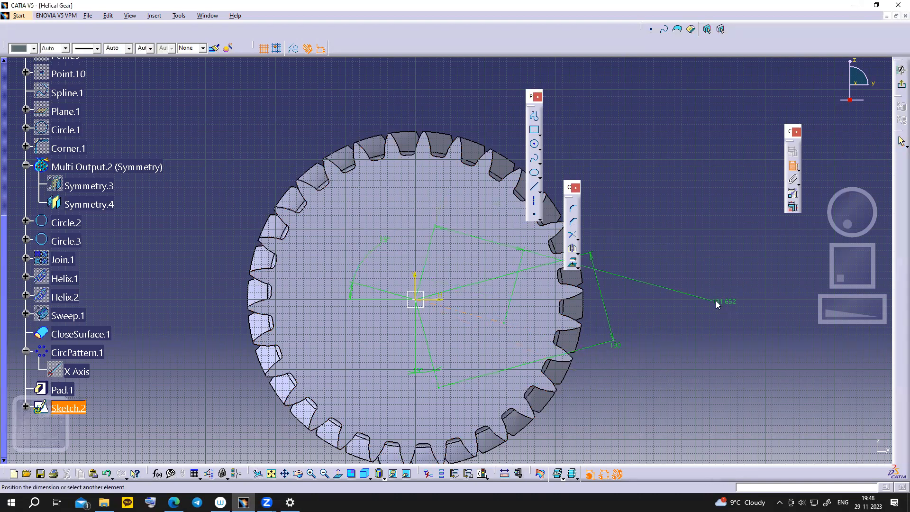
double_click(714, 284)
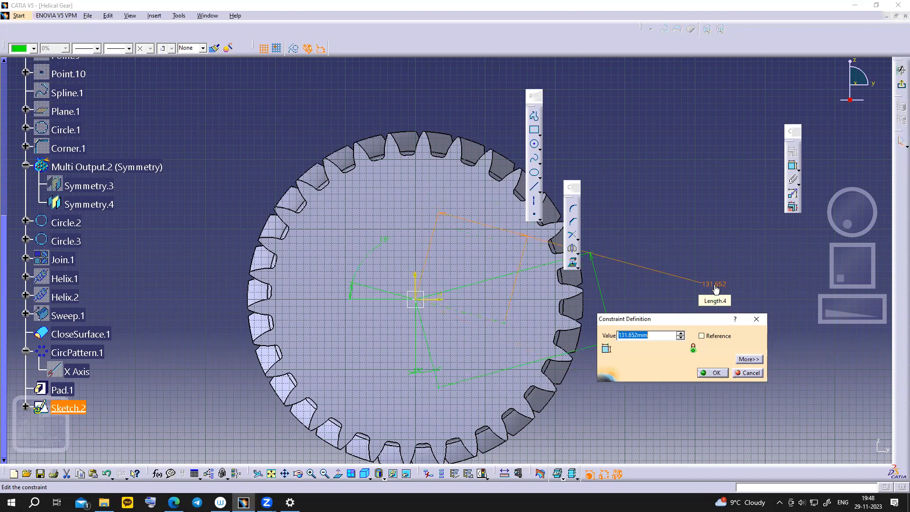
text(130mm)
click(712, 373)
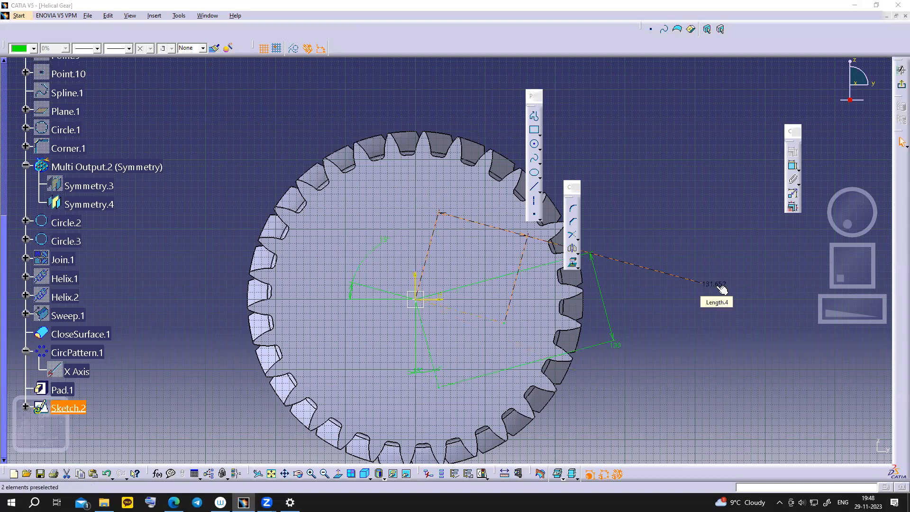
key(Delete)
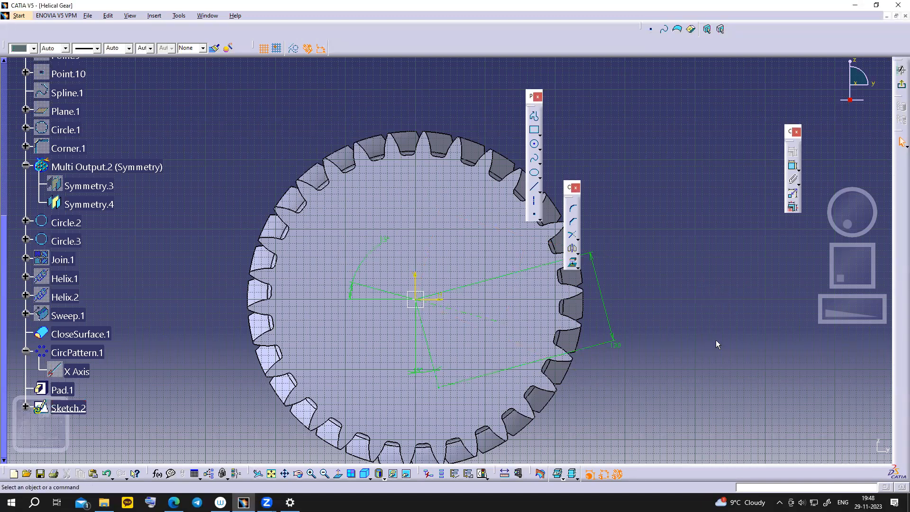
- Zoom in on the gear centre and browse the profile flyouts for Cylindrical Elongated Hole
ctrl+middle_drag(726, 349, 722, 334)
ctrl+middle_drag(598, 375, 559, 390)
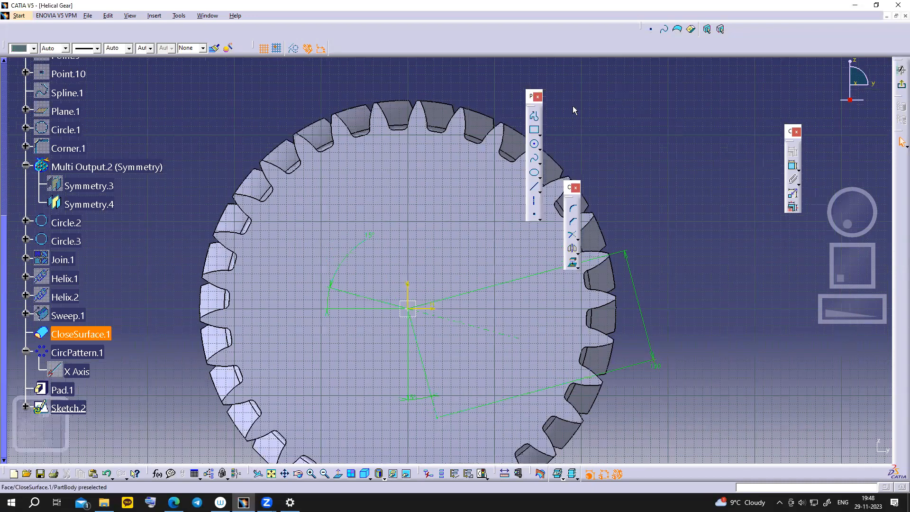
click(540, 149)
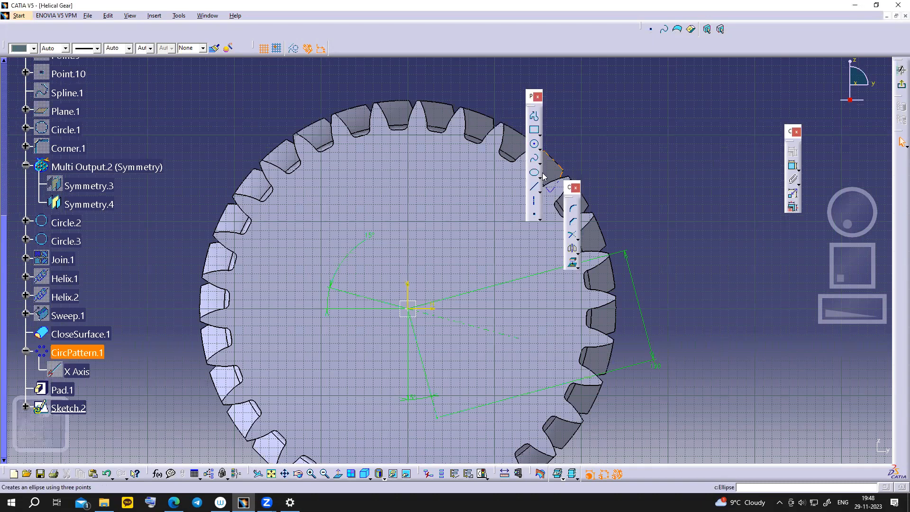
click(541, 151)
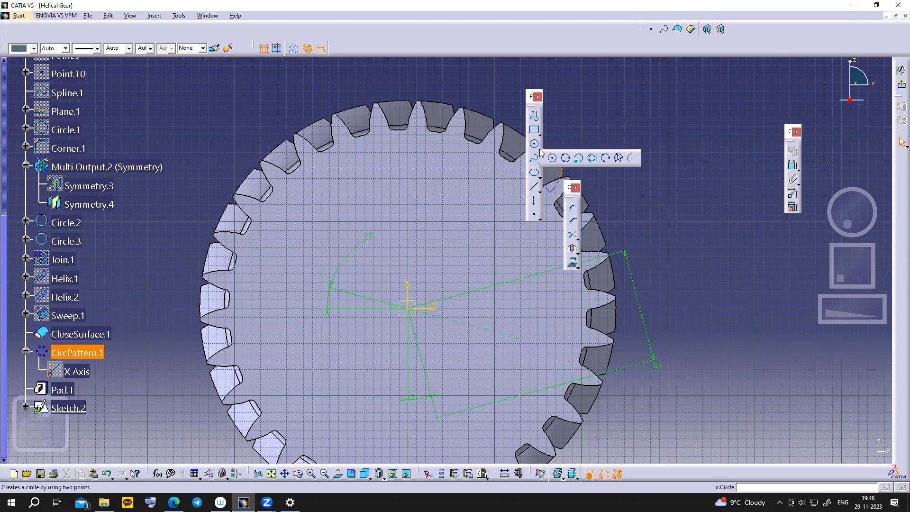
click(540, 136)
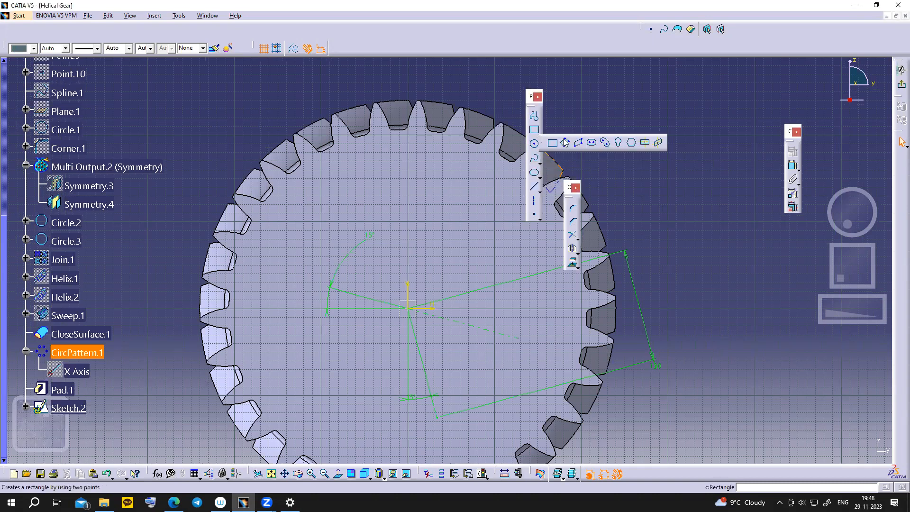
click(604, 146)
- Sketch a cylindrical elongated slot centred on the origin along the construction lines
click(539, 135)
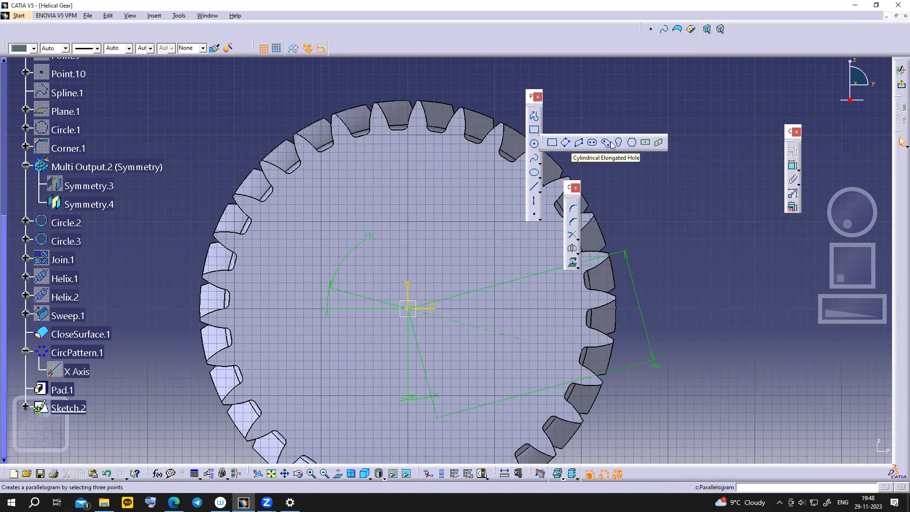
click(607, 141)
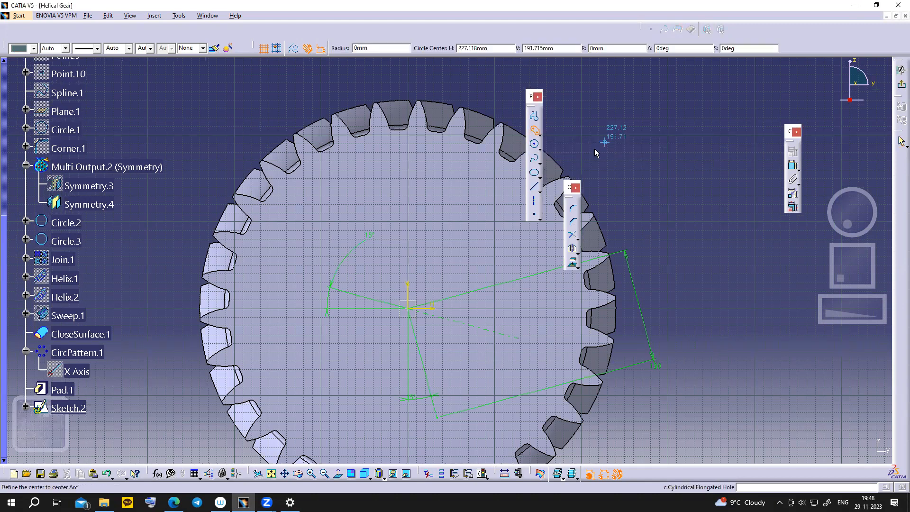
click(414, 313)
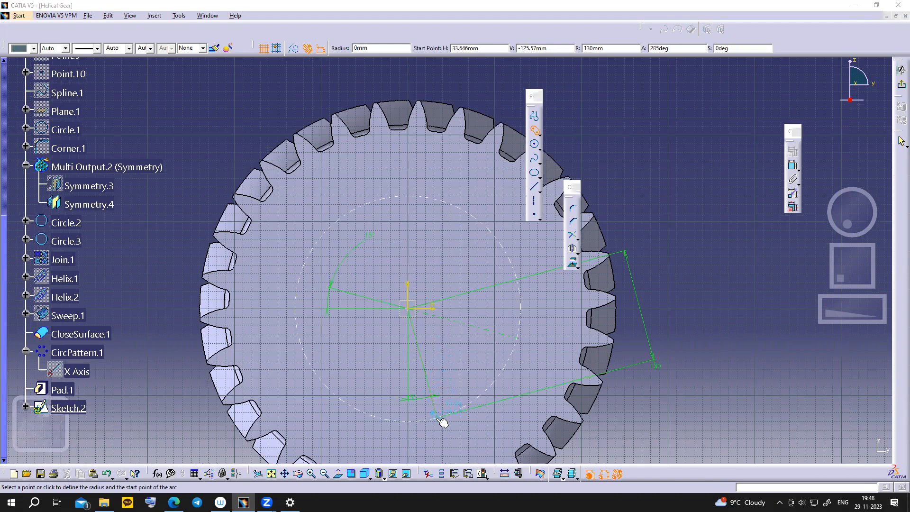
click(439, 419)
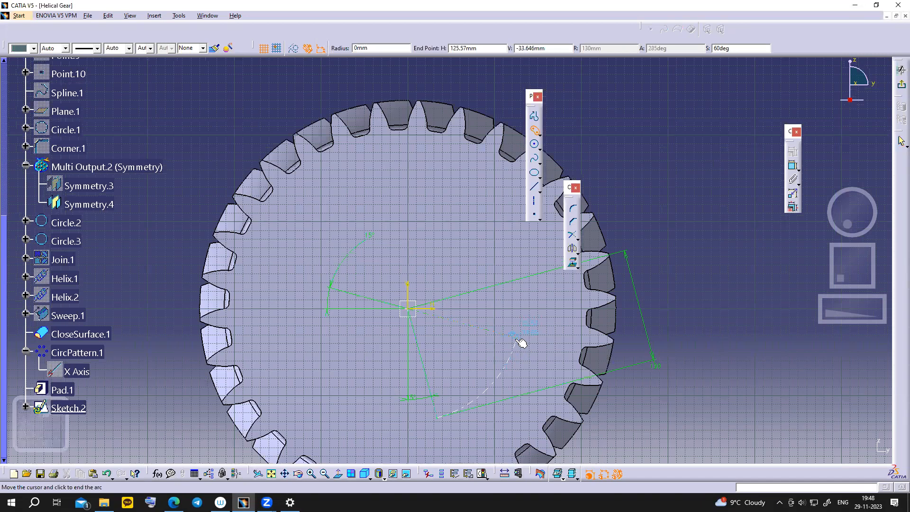
click(518, 337)
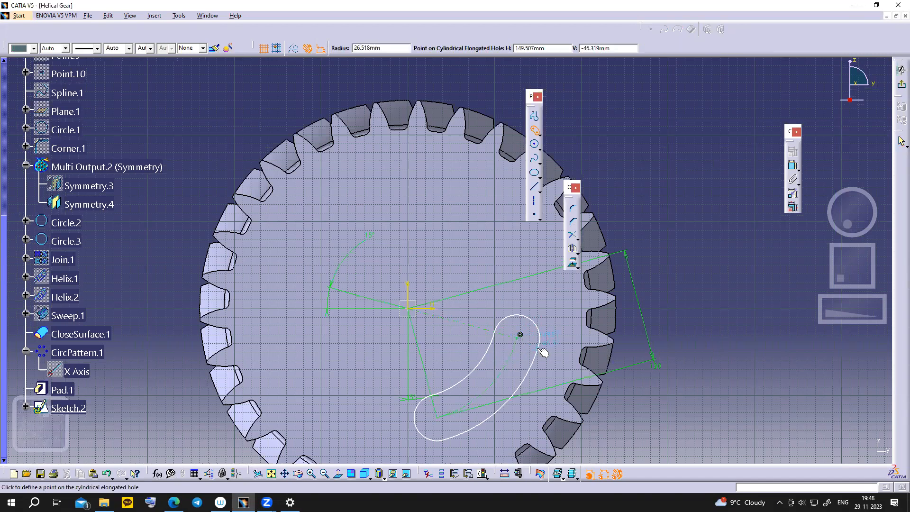
click(542, 352)
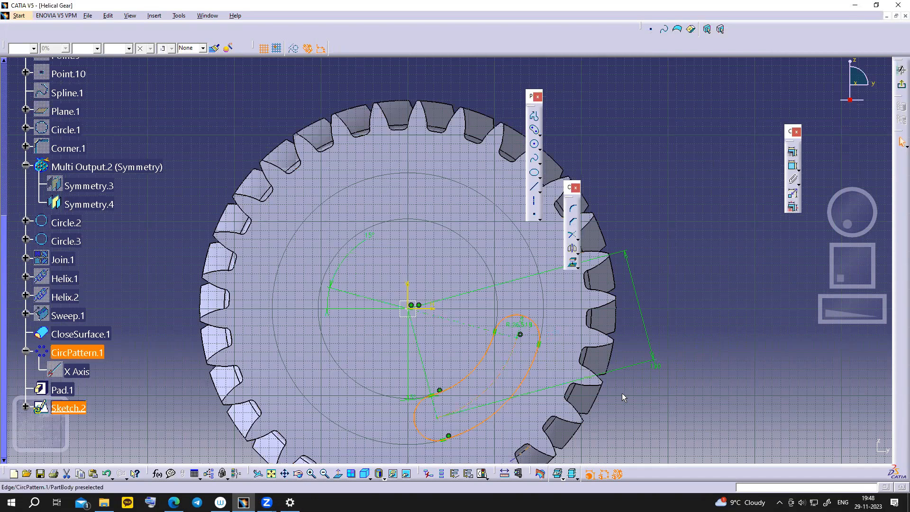
- Set the slot's radius to 30 mm and exit the sketch to the 3D part
click(173, 503)
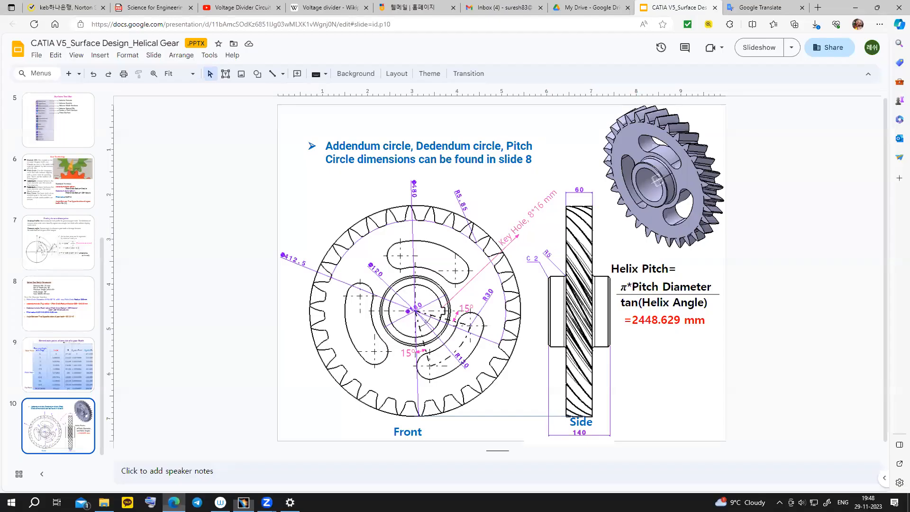
key(alt+Tab)
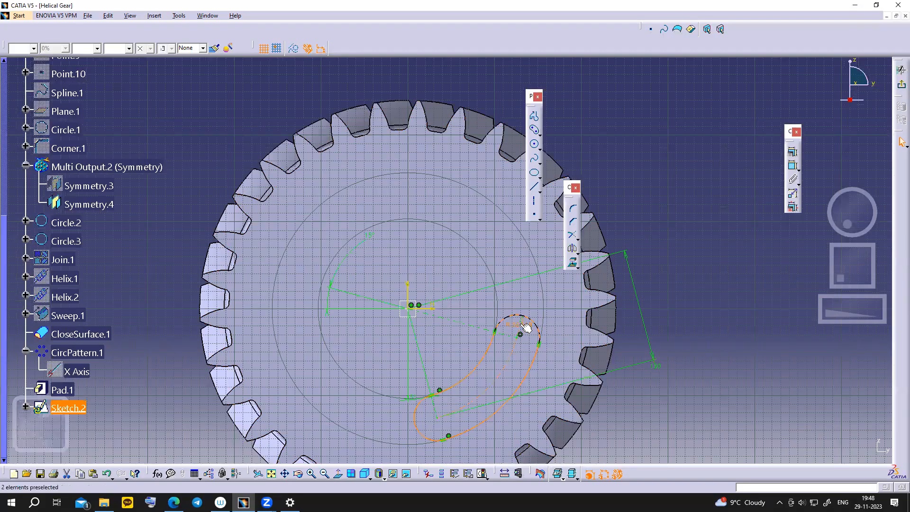
double_click(519, 325)
double_click(644, 335)
text(30mm)
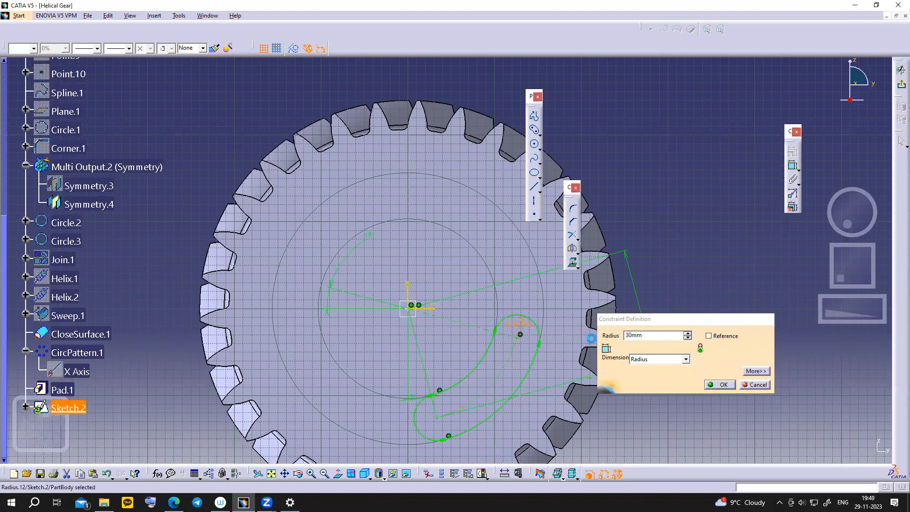
key(Return)
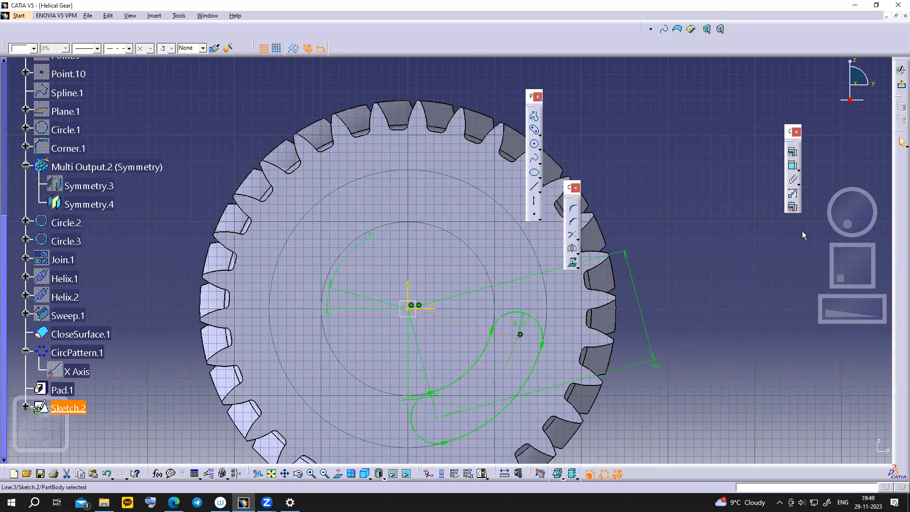
click(901, 71)
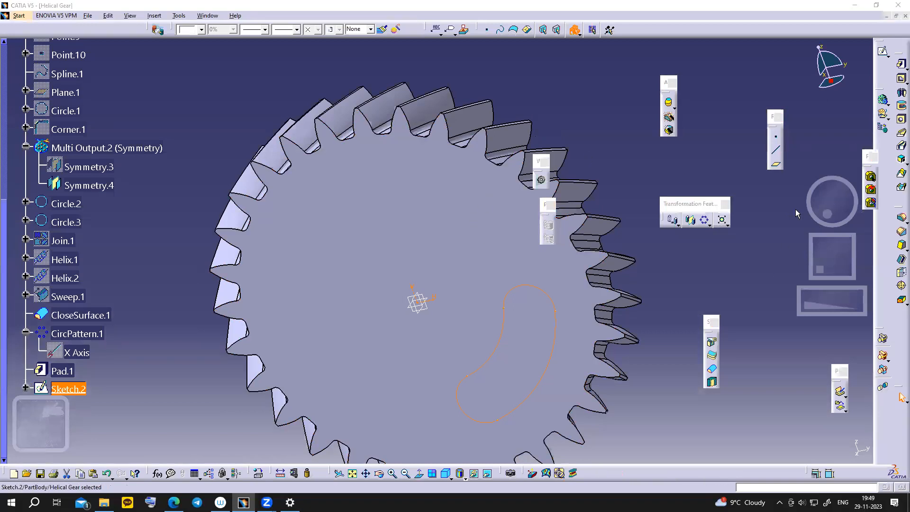
- Pocket Sketch.2 with an Up to last limit to cut the slot through the gear
click(900, 80)
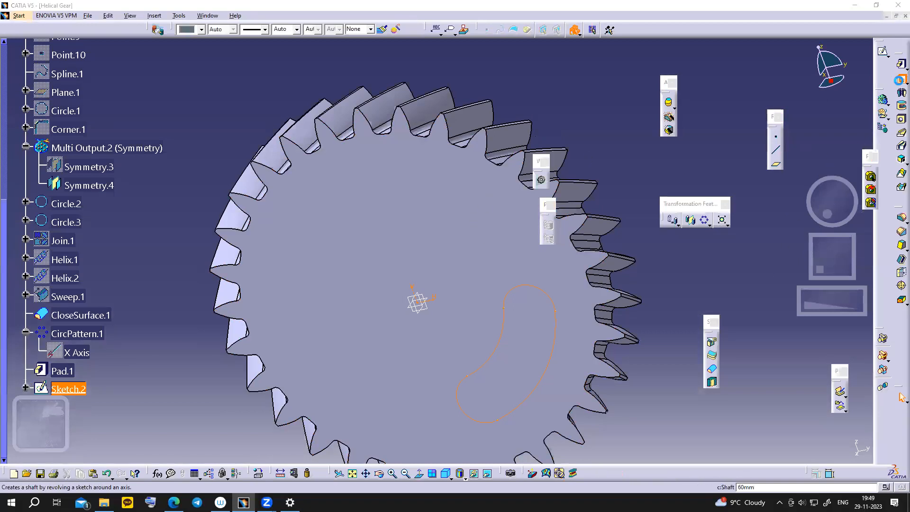
click(791, 169)
click(757, 193)
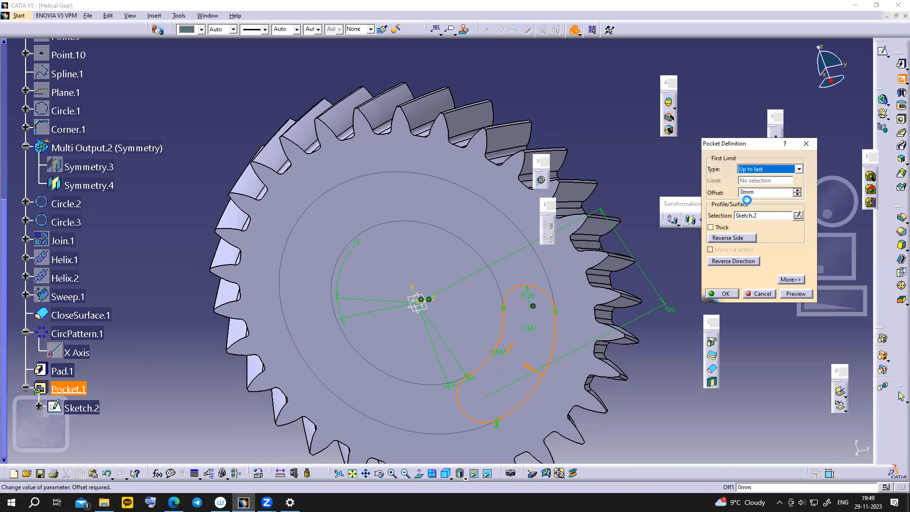
click(728, 293)
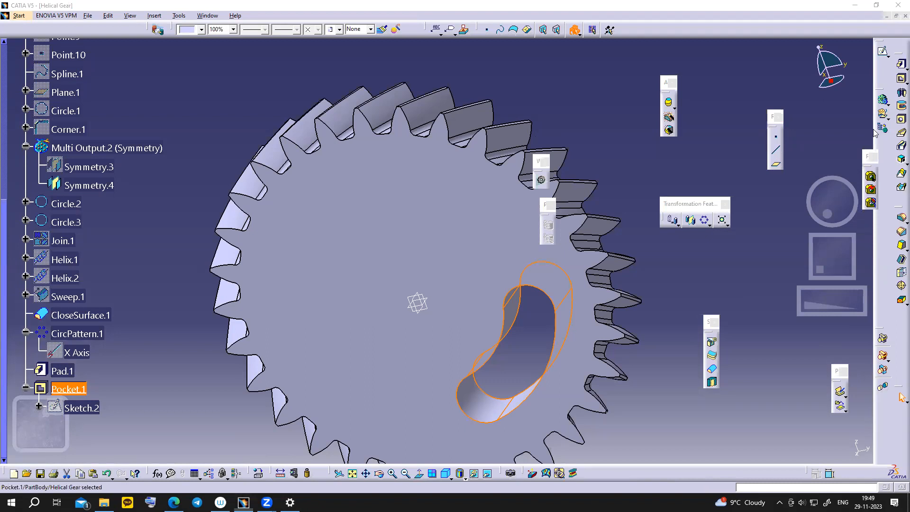
- Circular-pattern Pocket.1 with 3 instances at 120° spacing around the X axis
click(704, 220)
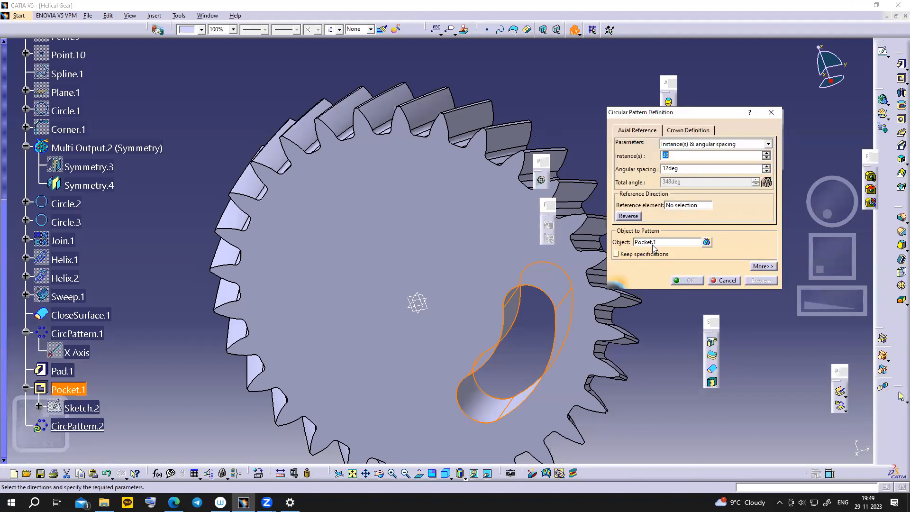
text(3)
click(681, 170)
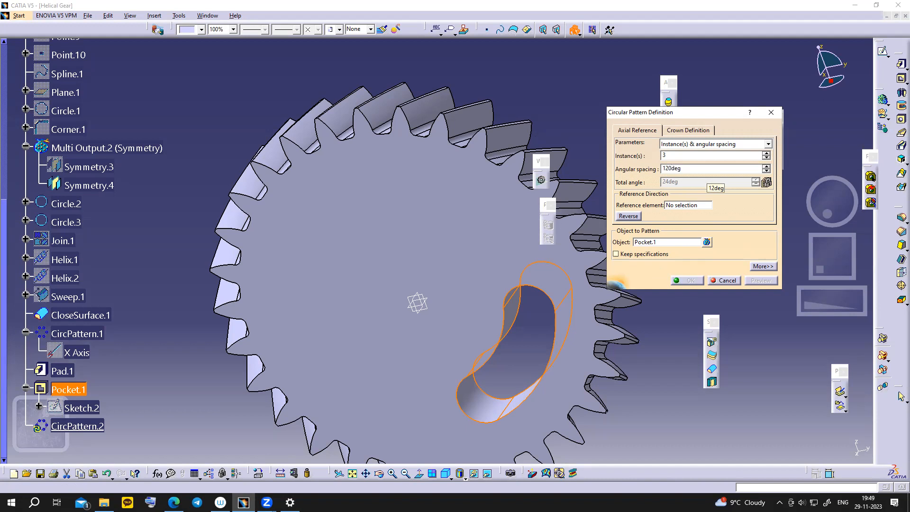
click(677, 206)
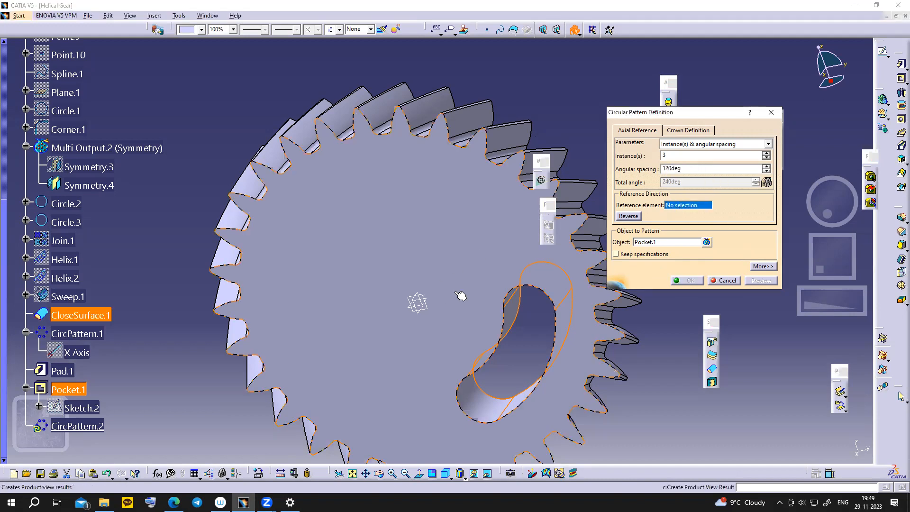
click(546, 260)
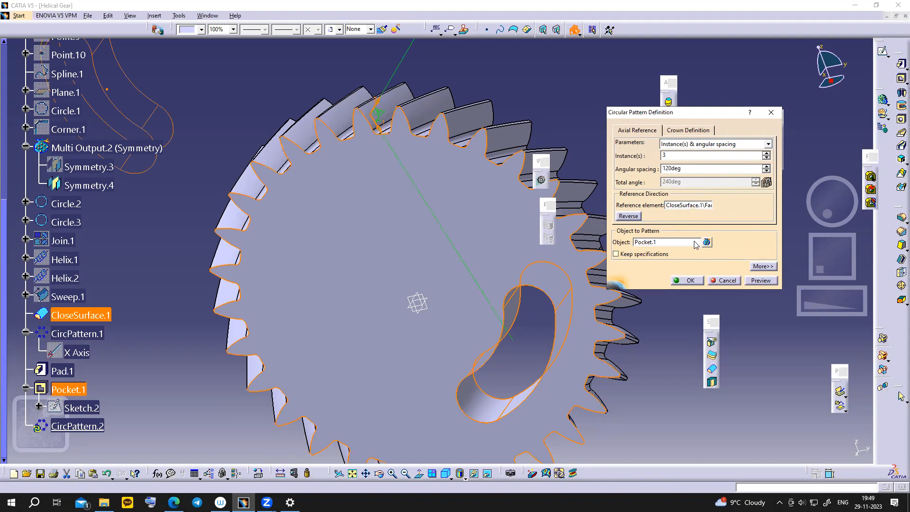
right_click(682, 205)
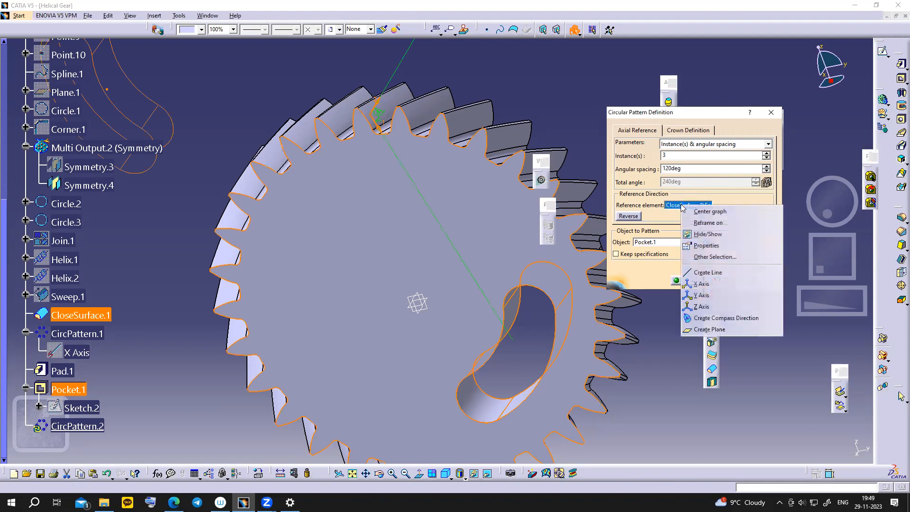
click(704, 284)
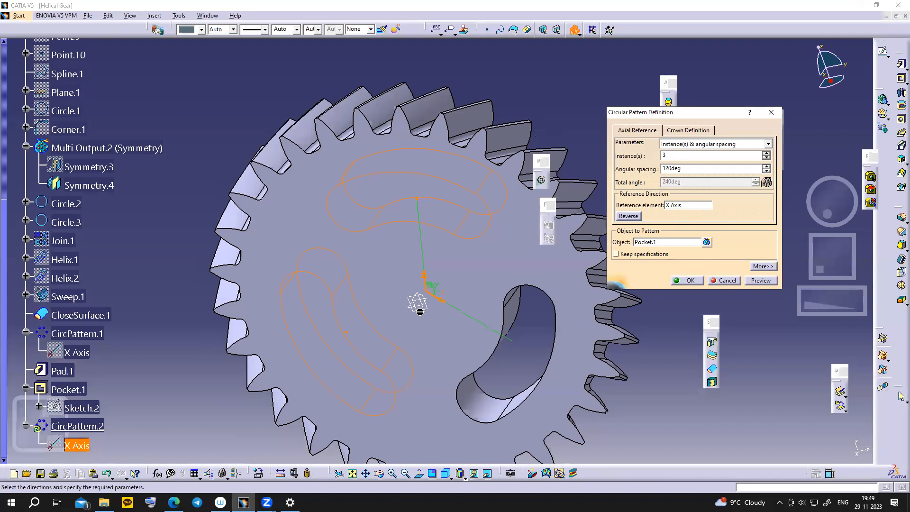
click(693, 281)
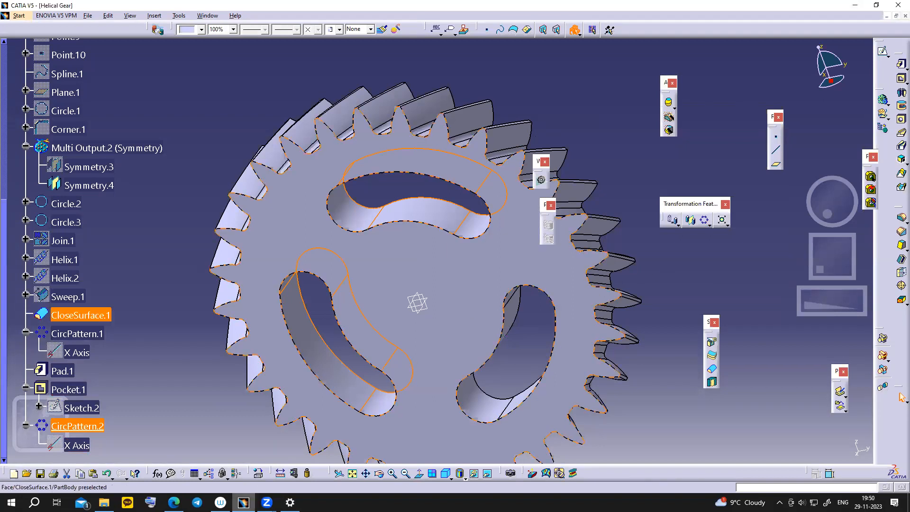
click(243, 503)
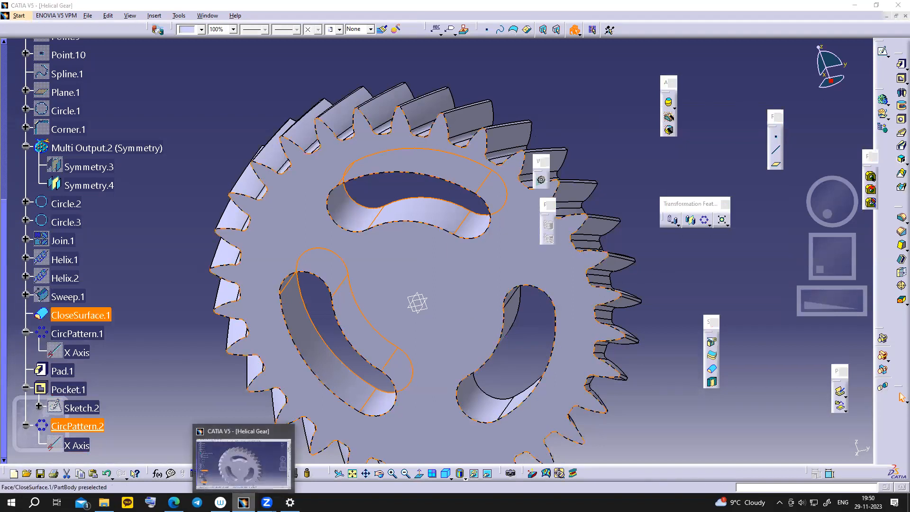
- Show slide 10's gear drawing, pen-mark the 140 width, 45 and hub circle, then clear the marks
click(244, 502)
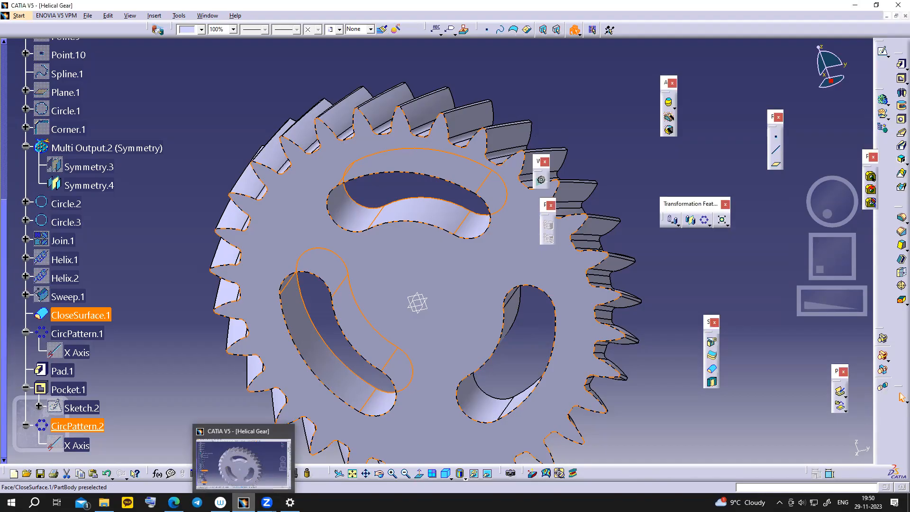
click(244, 503)
click(243, 503)
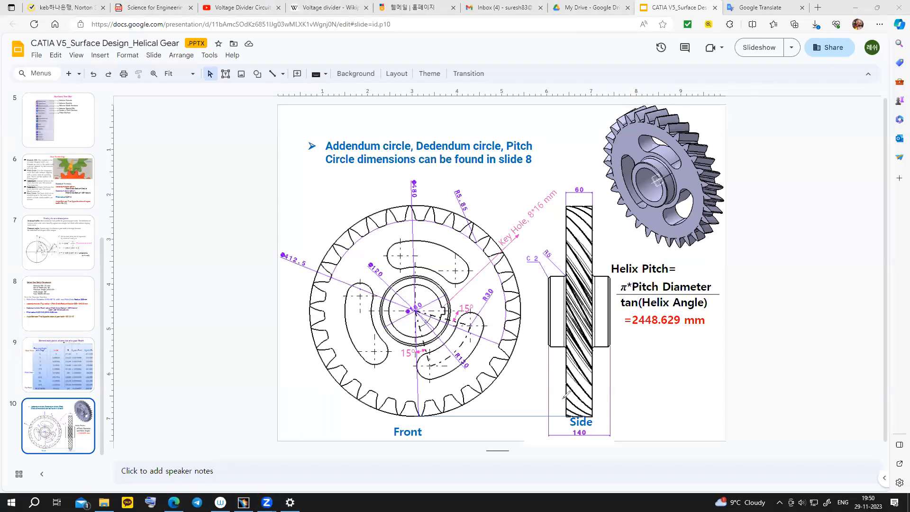
drag(570, 433, 578, 424)
drag(566, 339, 593, 339)
mouse_move(596, 327)
mouse_down()
mouse_move(610, 319)
mouse_move(555, 320)
mouse_move(555, 308)
mouse_move(567, 313)
mouse_up()
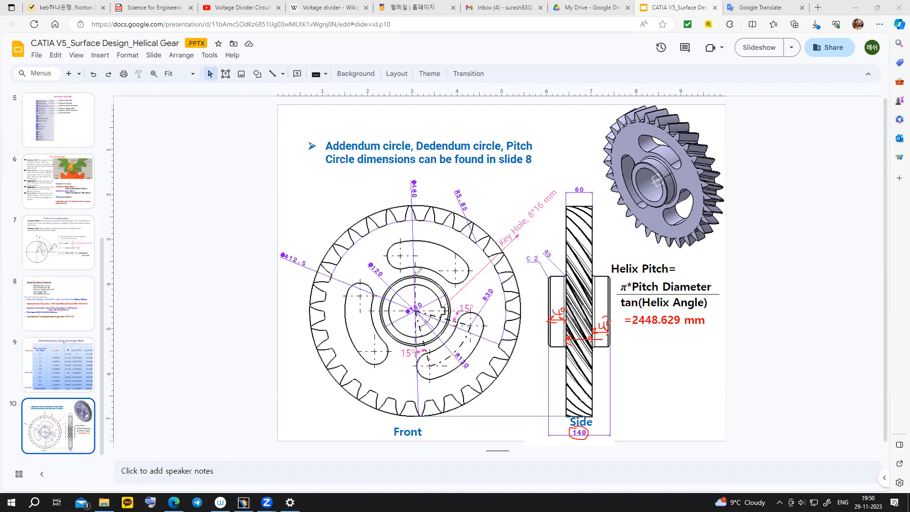
mouse_move(391, 284)
mouse_down()
mouse_move(386, 319)
mouse_move(412, 341)
mouse_move(448, 329)
mouse_move(452, 303)
mouse_move(429, 277)
mouse_move(408, 273)
mouse_up()
click(128, 447)
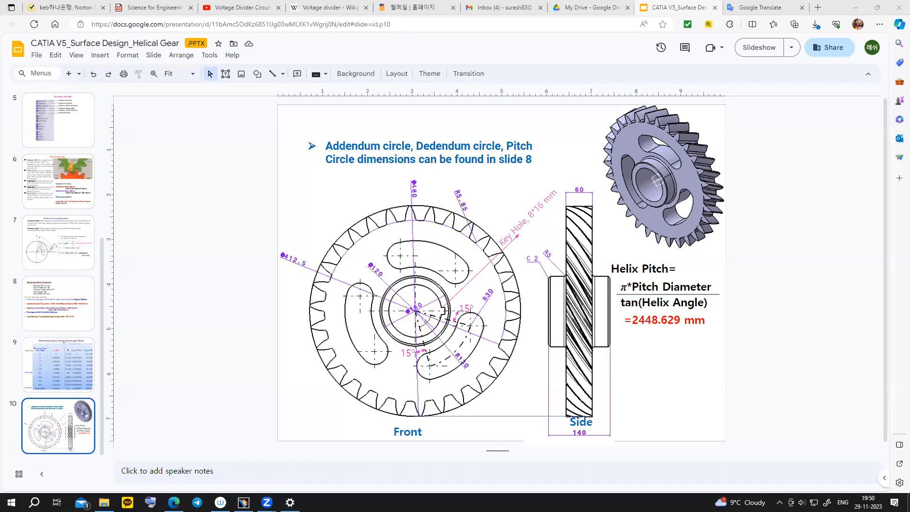
key(alt+Tab)
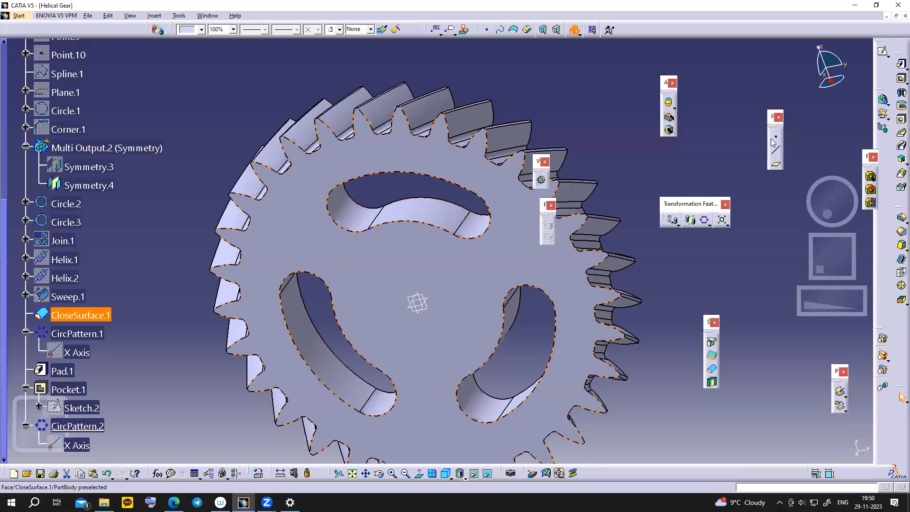
- Start a sketch on the gear's flat face and draw a circle centred on the origin
click(882, 51)
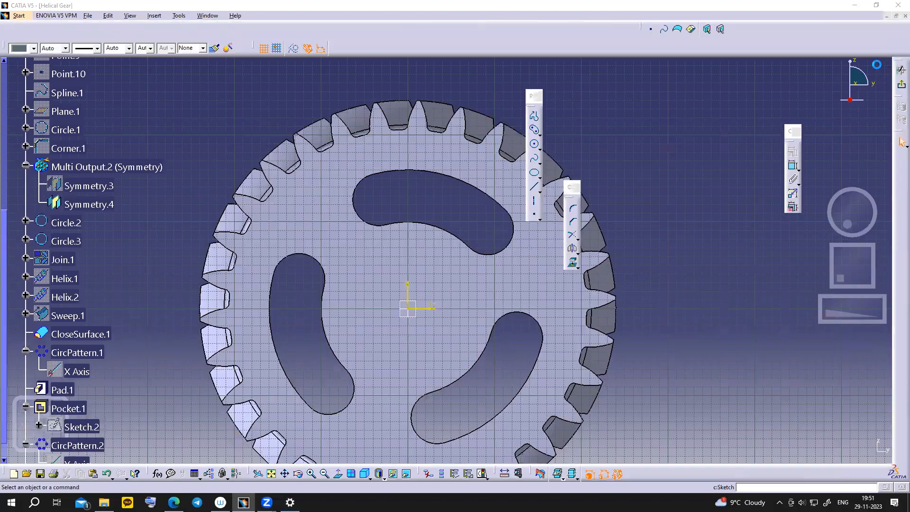
click(534, 144)
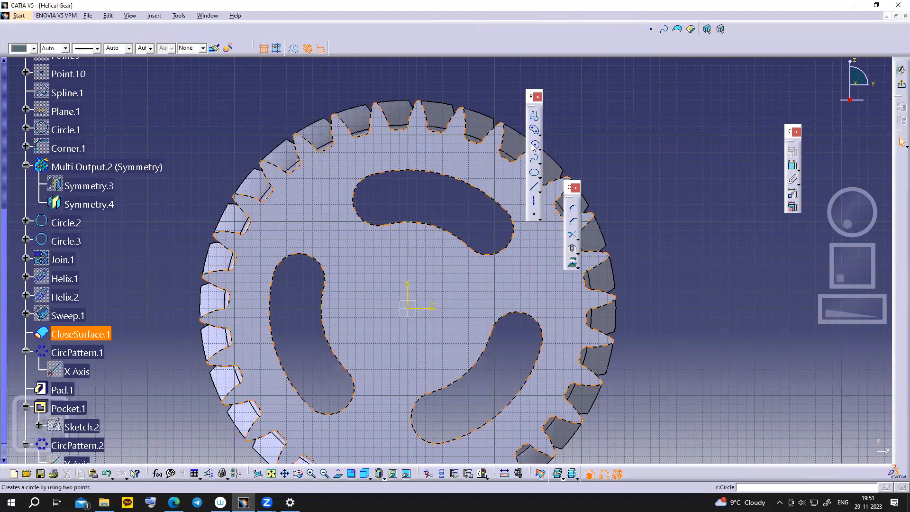
click(409, 310)
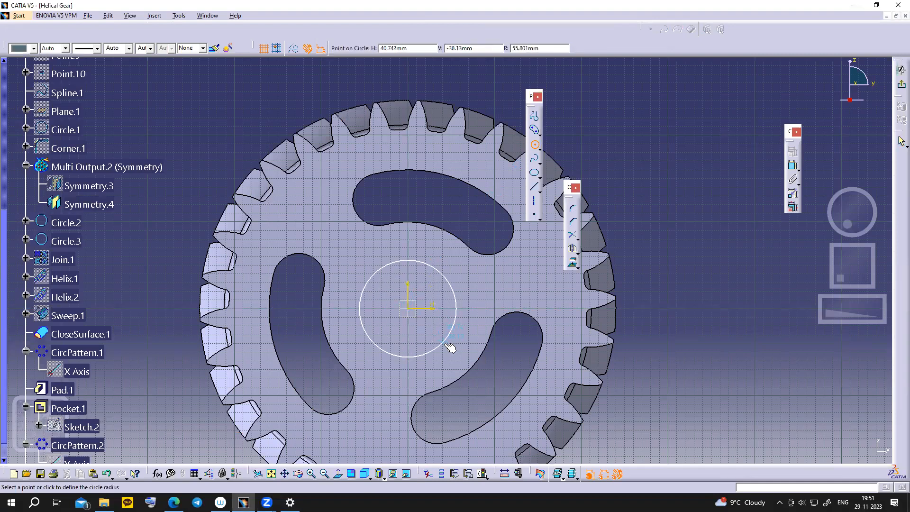
click(443, 345)
mouse_move(267, 503)
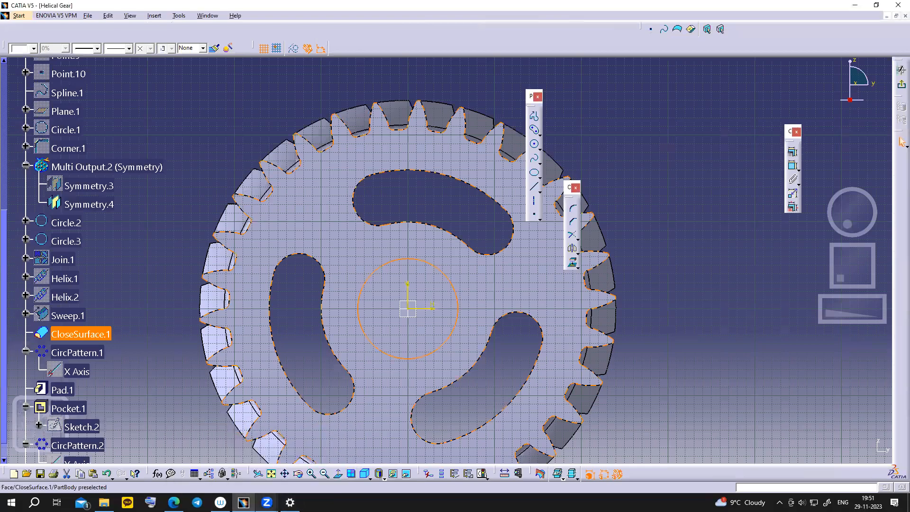
click(173, 503)
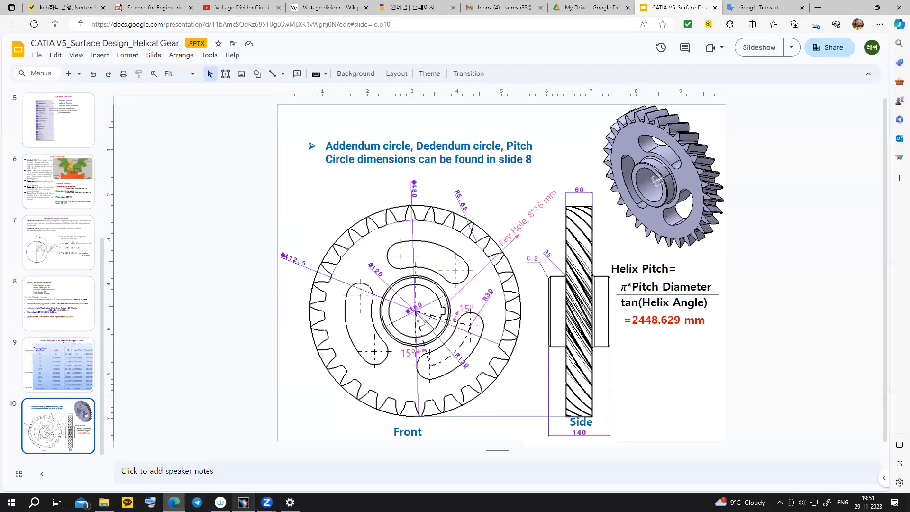
click(243, 502)
- Add a diameter dimension to the circle, checking the hub diameter on the reference drawing
click(794, 167)
click(456, 312)
click(503, 343)
double_click(502, 345)
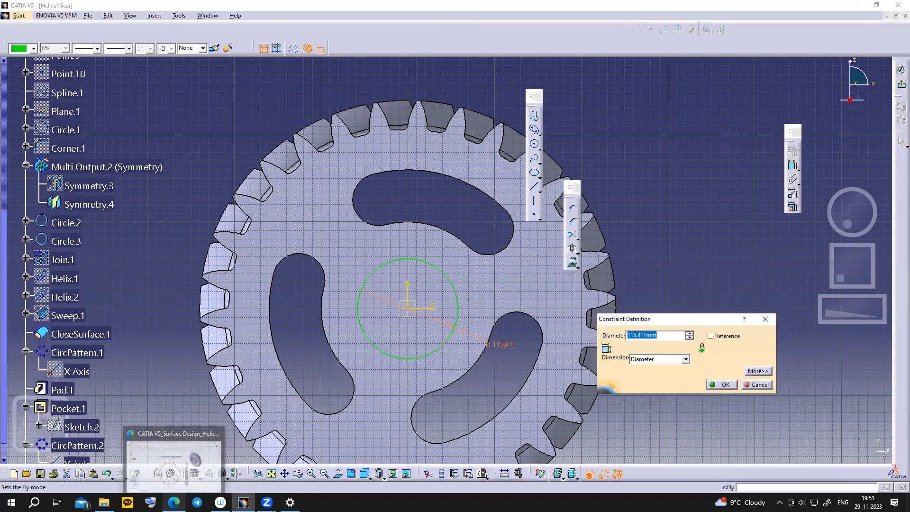
click(173, 502)
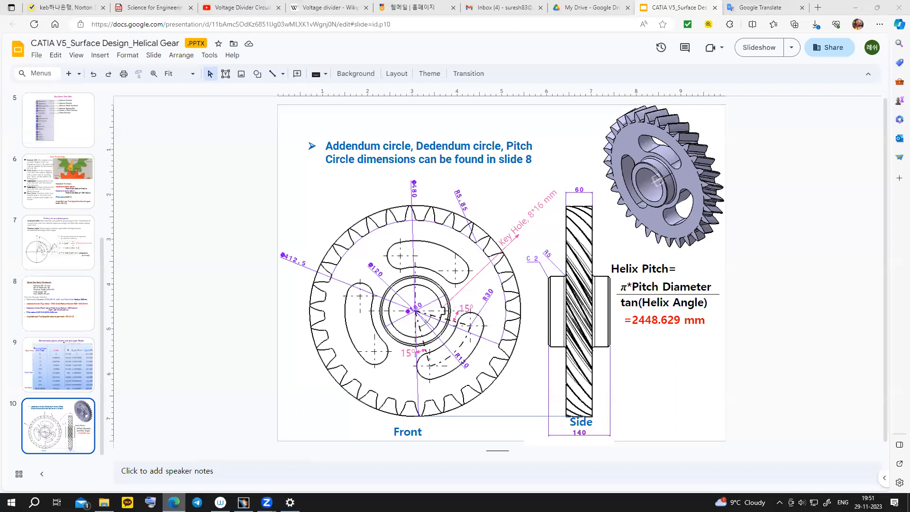
click(173, 502)
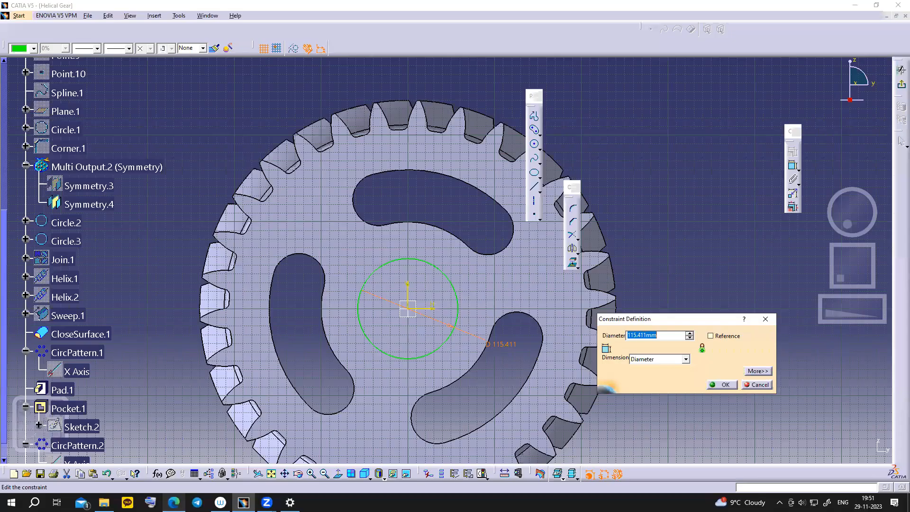
click(174, 502)
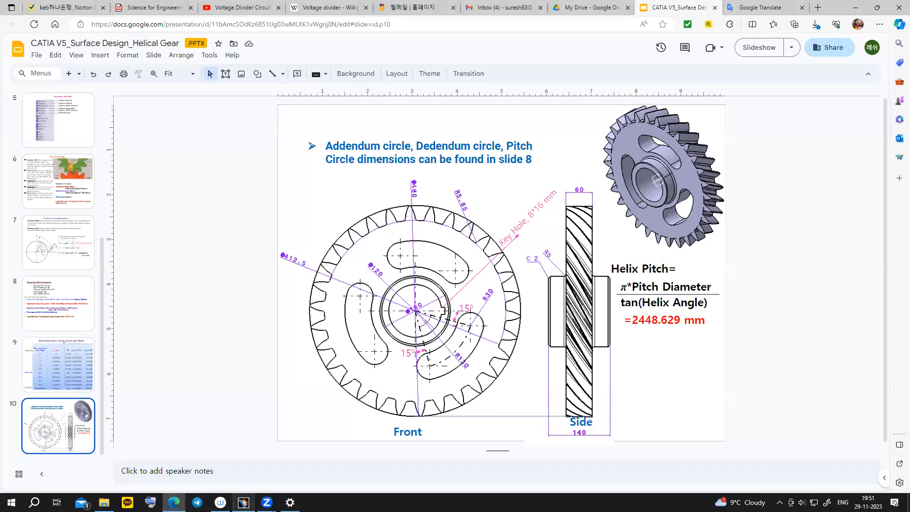
click(243, 502)
- Set the circle's diameter to 160 mm and leave the sketch
text(160)
key(Return)
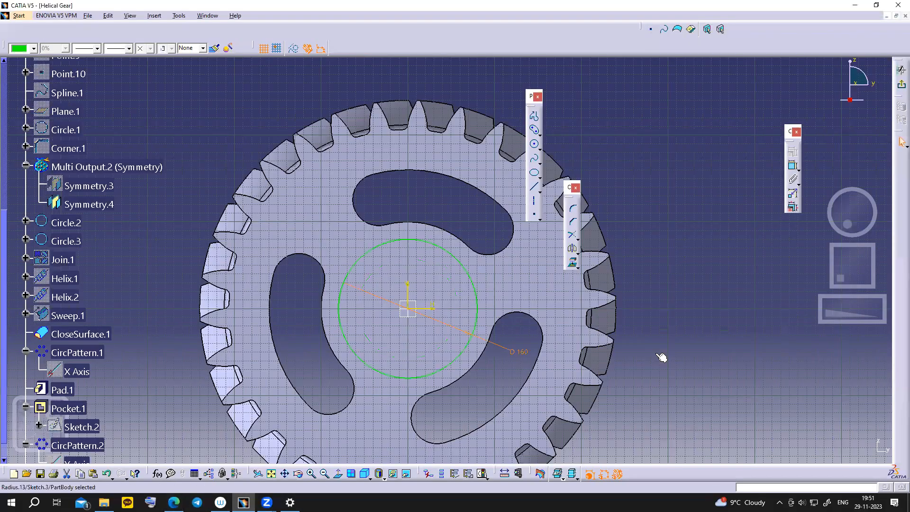
click(173, 502)
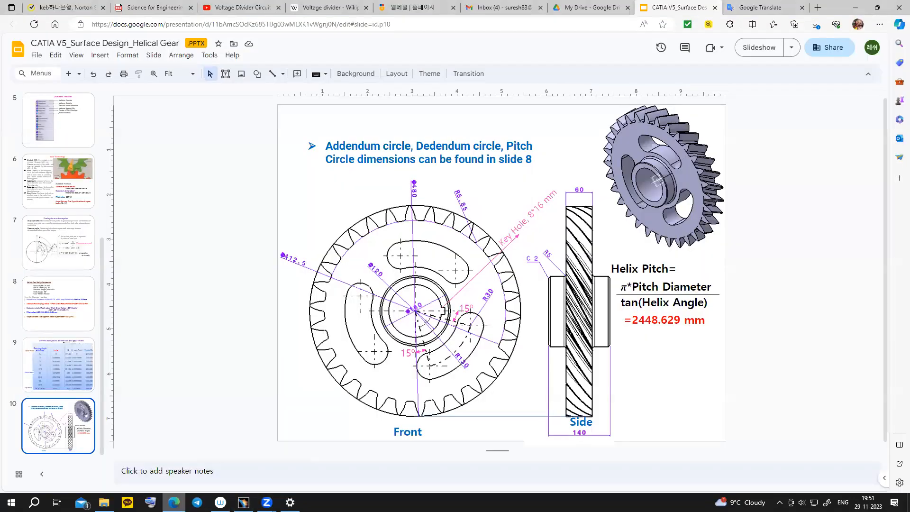
click(173, 502)
click(903, 86)
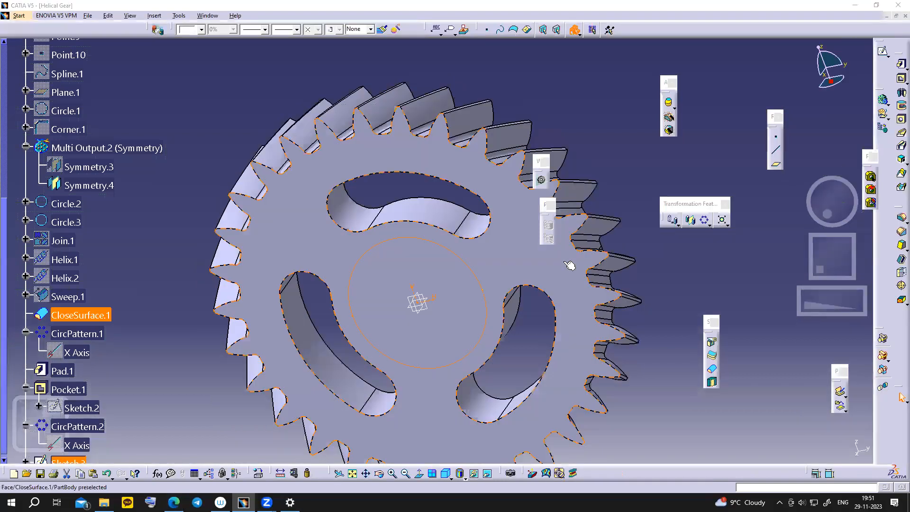
- Pad the 160 mm circle 40 mm with a 100 mm second limit and preview it
click(902, 64)
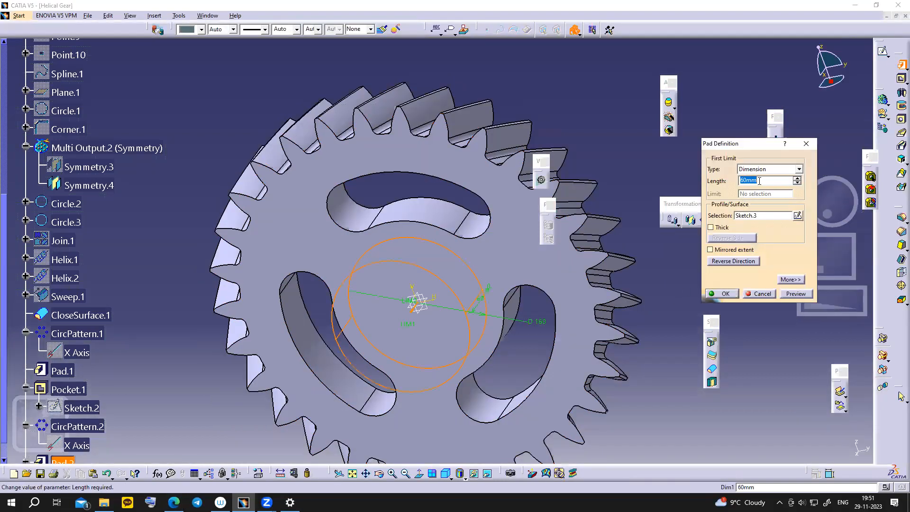
text(40)
click(791, 280)
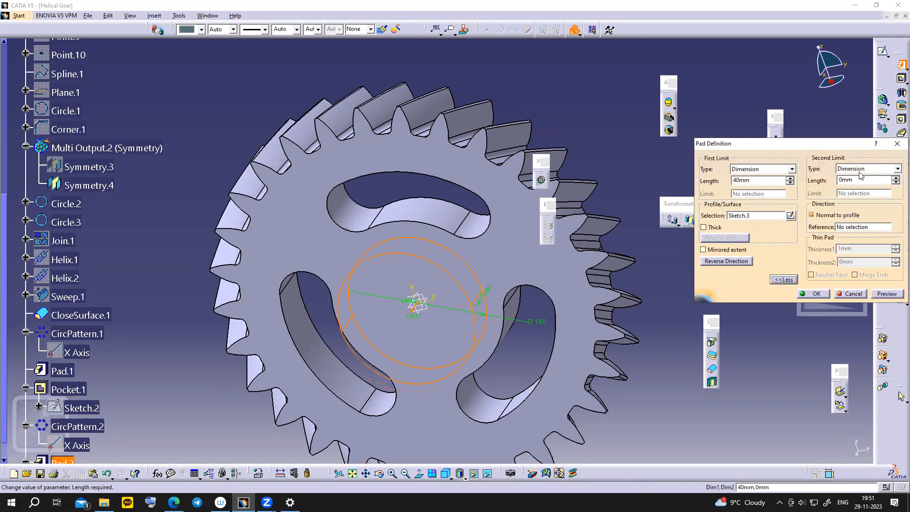
drag(862, 180, 826, 180)
text(100)
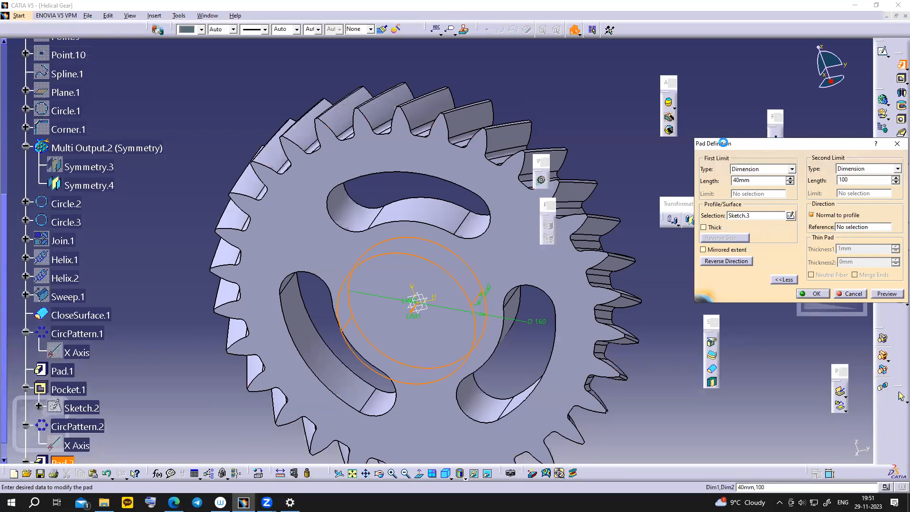
drag(782, 145, 728, 144)
click(833, 291)
- Accept the two-way pad and begin a new sketch on the pad's end face
middle_drag(579, 360, 549, 367)
click(762, 292)
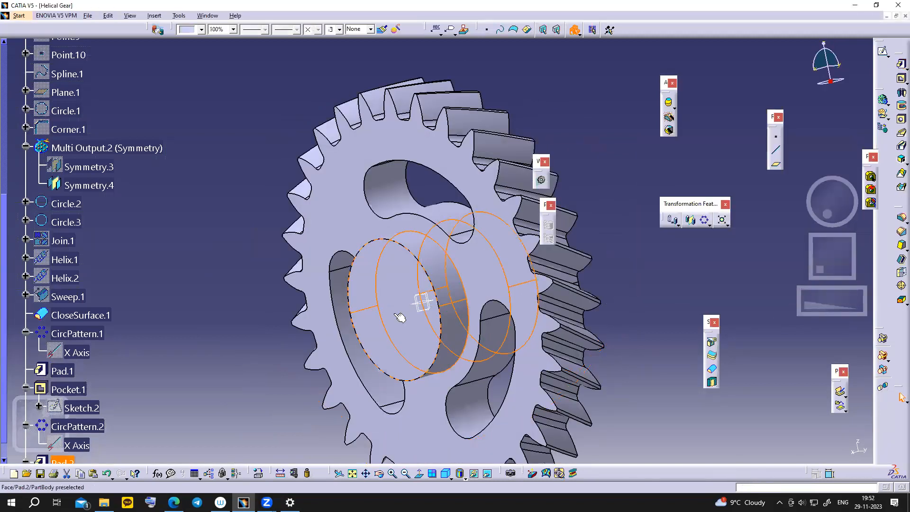
click(417, 304)
click(882, 51)
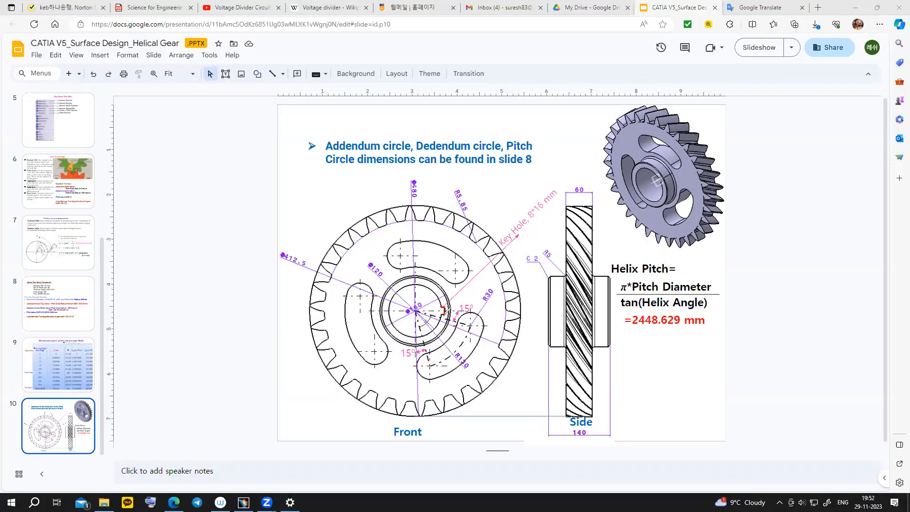
mouse_move(444, 312)
mouse_down()
mouse_move(413, 337)
mouse_move(393, 308)
mouse_move(401, 290)
mouse_move(426, 283)
mouse_move(435, 293)
mouse_up()
mouse_move(374, 257)
mouse_down()
mouse_move(368, 268)
mouse_move(383, 266)
mouse_up()
mouse_move(512, 224)
mouse_down()
mouse_move(493, 234)
mouse_move(522, 240)
mouse_move(558, 205)
mouse_move(501, 222)
mouse_up()
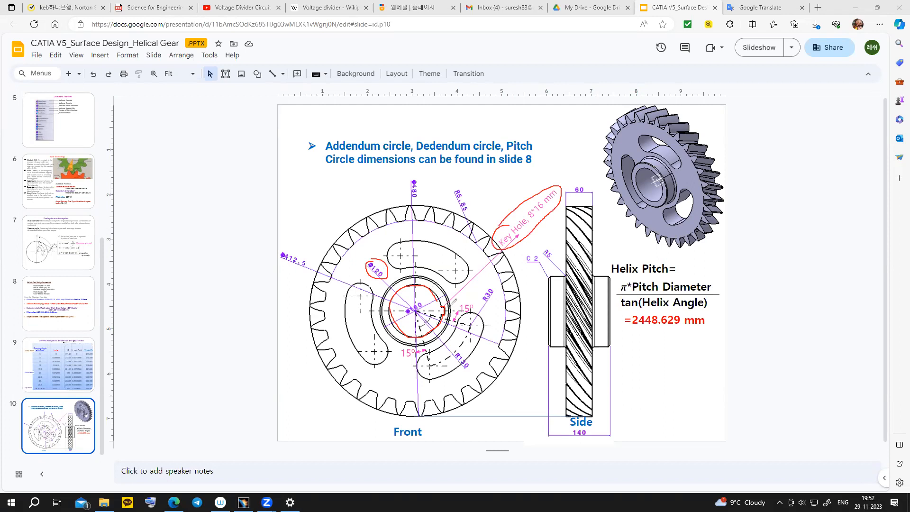
mouse_move(453, 303)
mouse_down()
mouse_move(452, 313)
mouse_move(459, 307)
mouse_up()
click(333, 463)
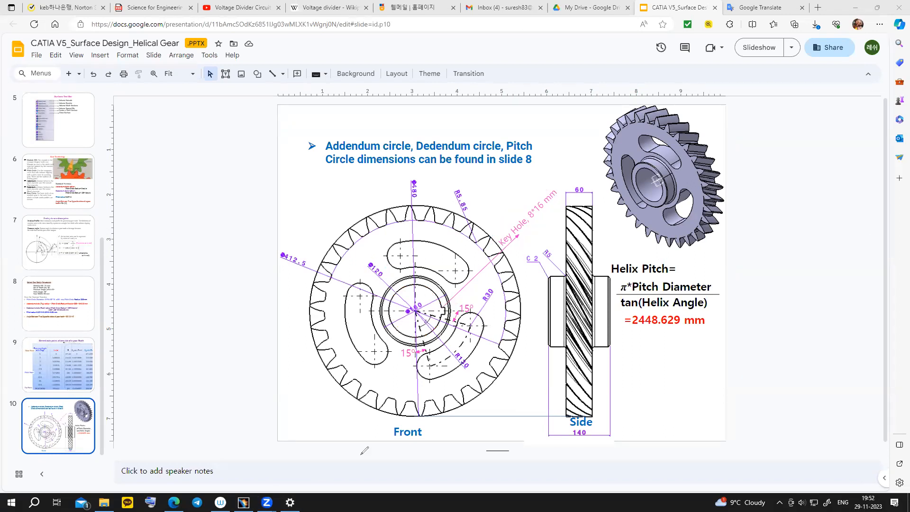
- Back in CATIA, draw a circle centred on the hub sketch
click(244, 503)
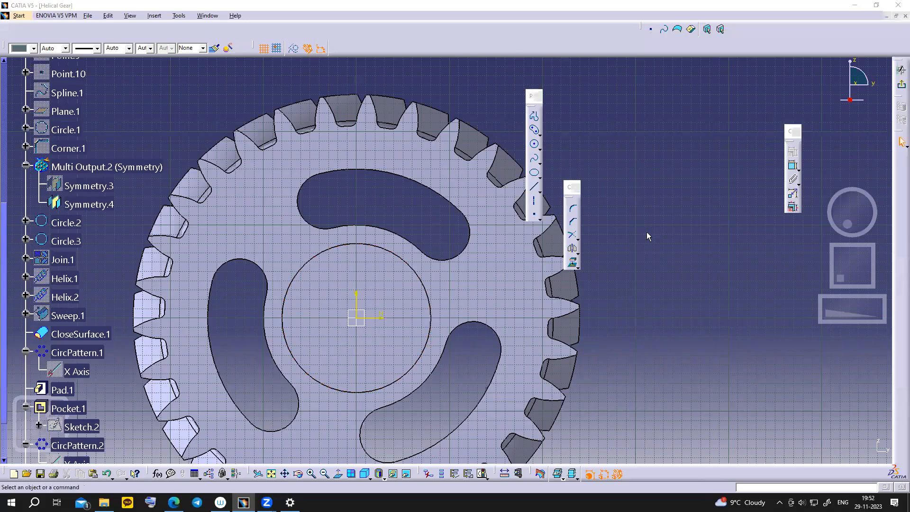
click(603, 121)
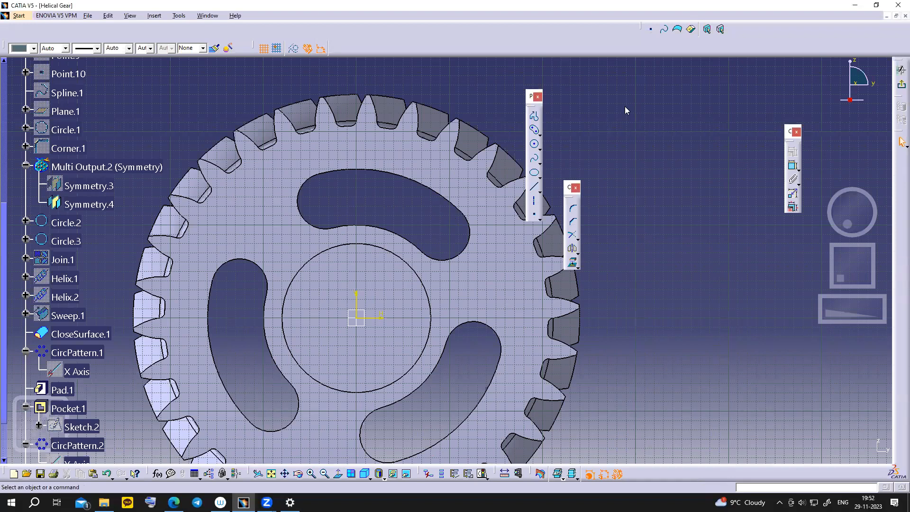
click(534, 144)
click(361, 320)
click(400, 332)
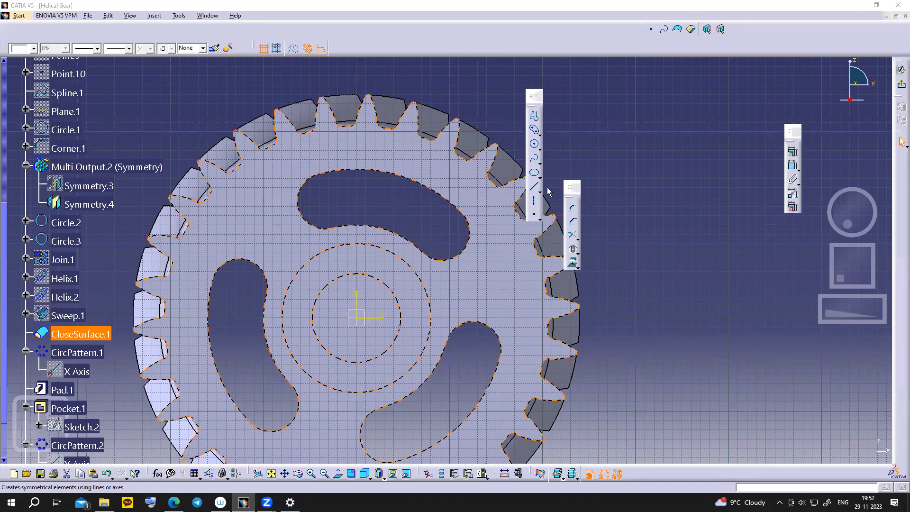
- Dimension the circle's diameter to 120 mm
click(793, 166)
click(696, 207)
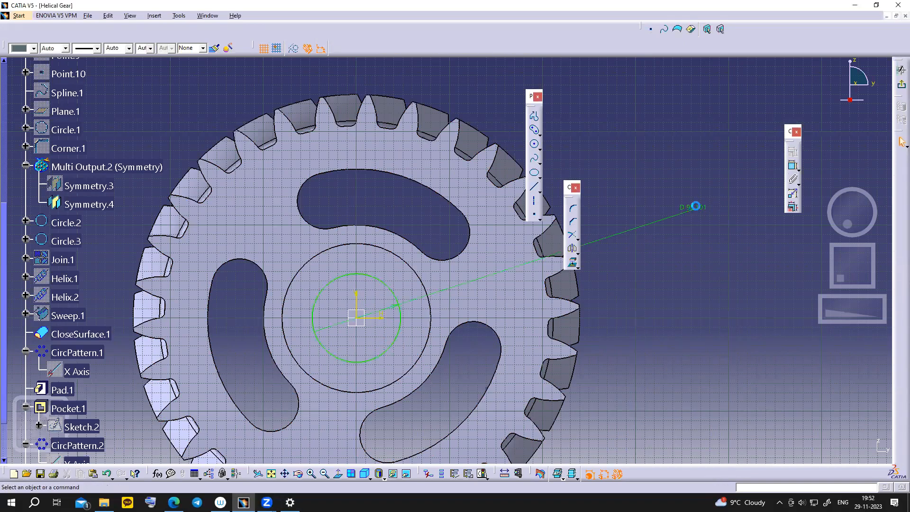
double_click(693, 206)
text(12)
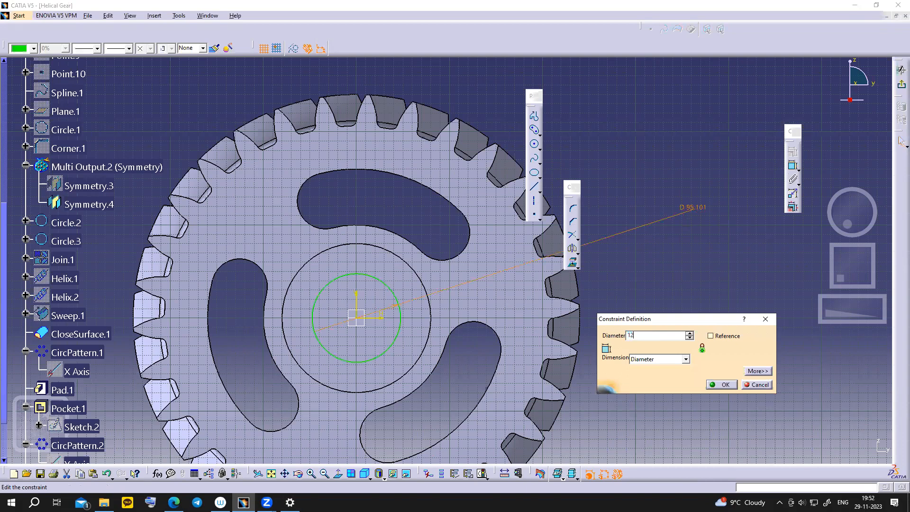
text(0mm)
key(Return)
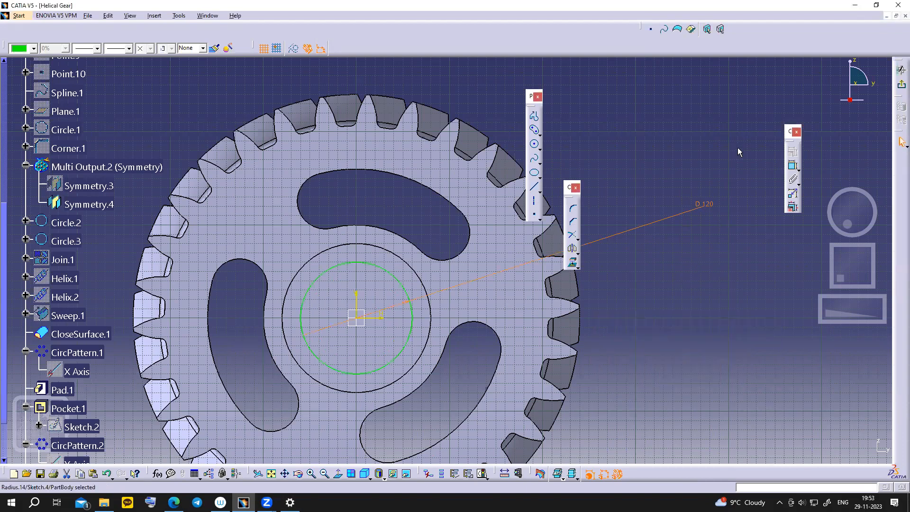
- Open the predefined profile shapes flyout
click(540, 134)
click(540, 134)
click(540, 135)
click(631, 148)
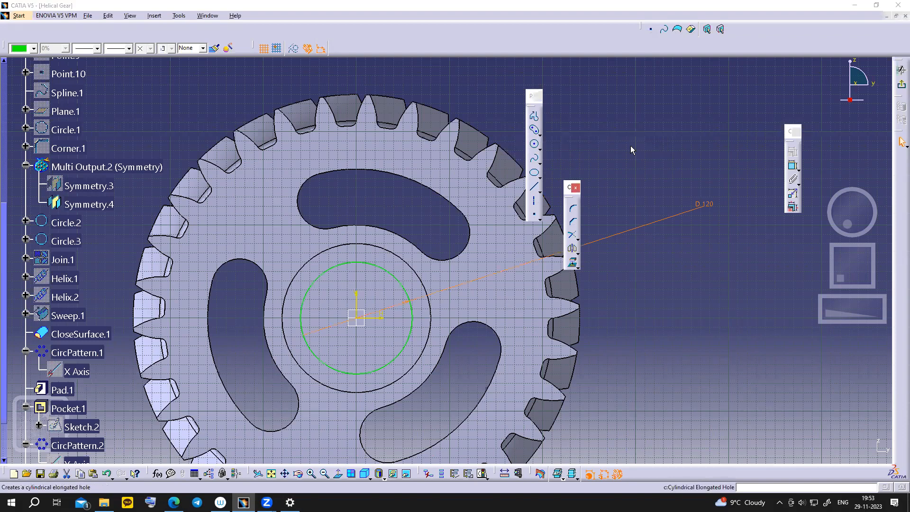
click(540, 134)
- Draw a centred rectangle on the circle's right edge with a 16 mm edge length
click(647, 143)
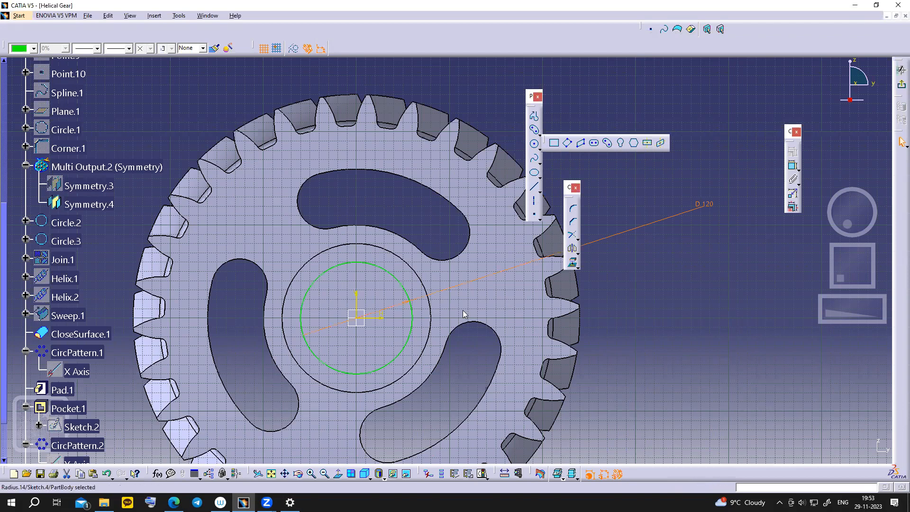
click(412, 318)
click(426, 324)
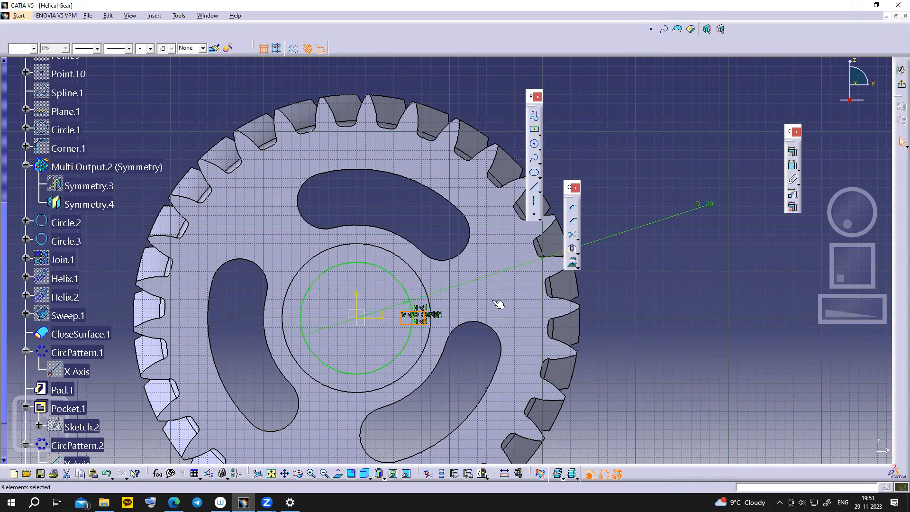
click(794, 166)
click(425, 317)
click(478, 353)
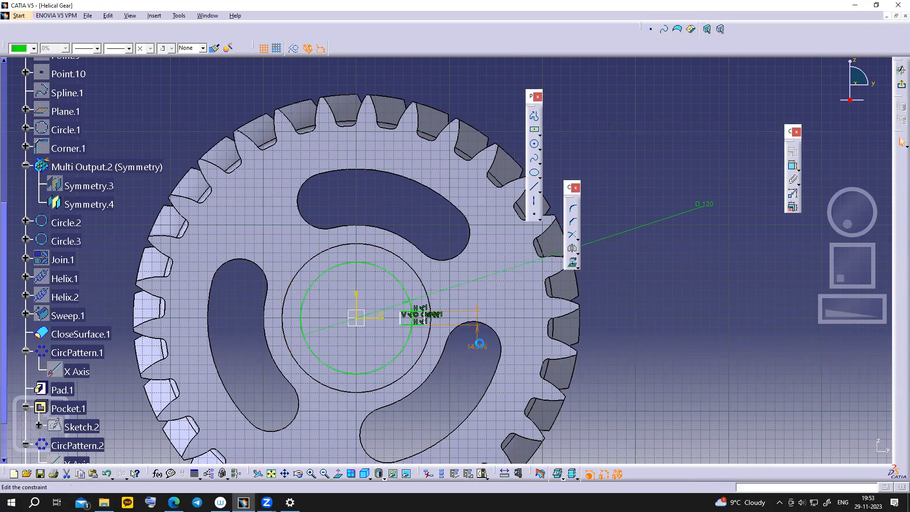
double_click(477, 347)
text(16)
key(Return)
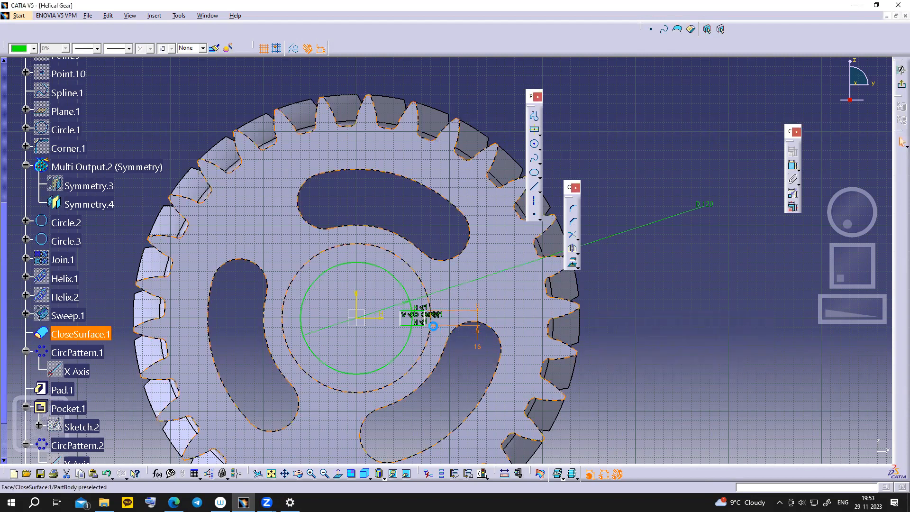
- Dimension the keyway's side line 8 mm from the bore circle
click(425, 319)
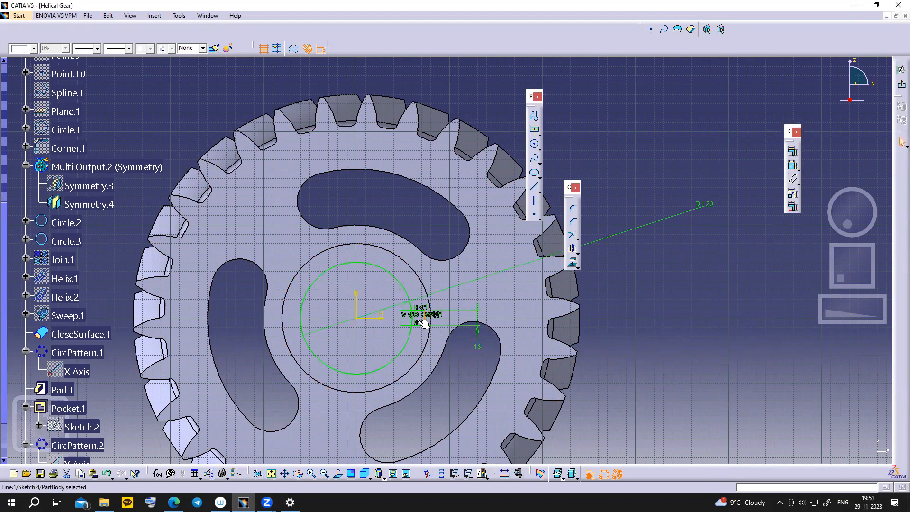
ctrl+click(412, 320)
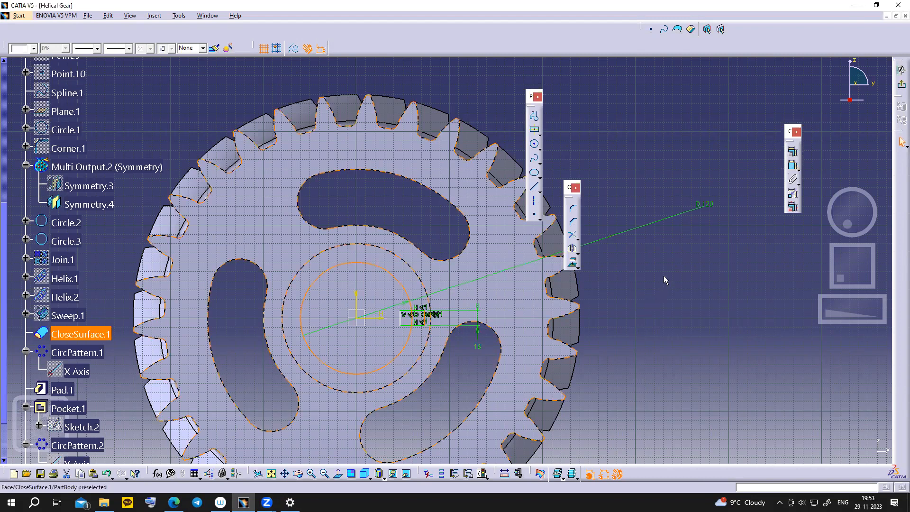
click(793, 165)
click(638, 361)
double_click(635, 362)
text(8mm)
key(Return)
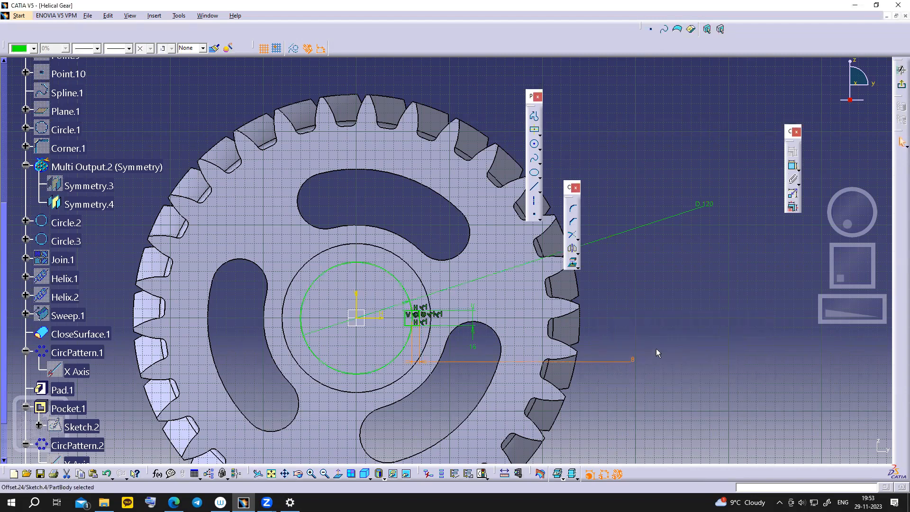
- Quick-trim the leftover segments at the circle's edge and exit the sketch
middle_drag(661, 336, 638, 334)
middle_drag(774, 125, 843, 210)
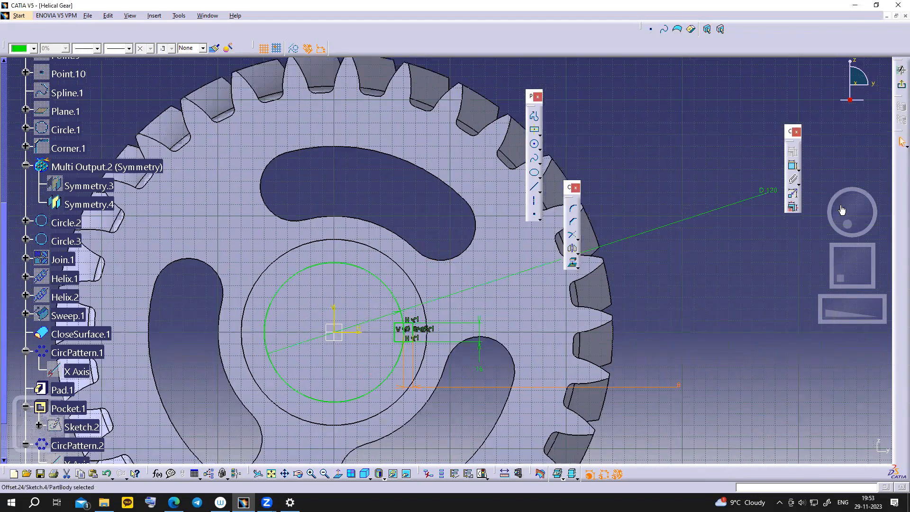
click(577, 236)
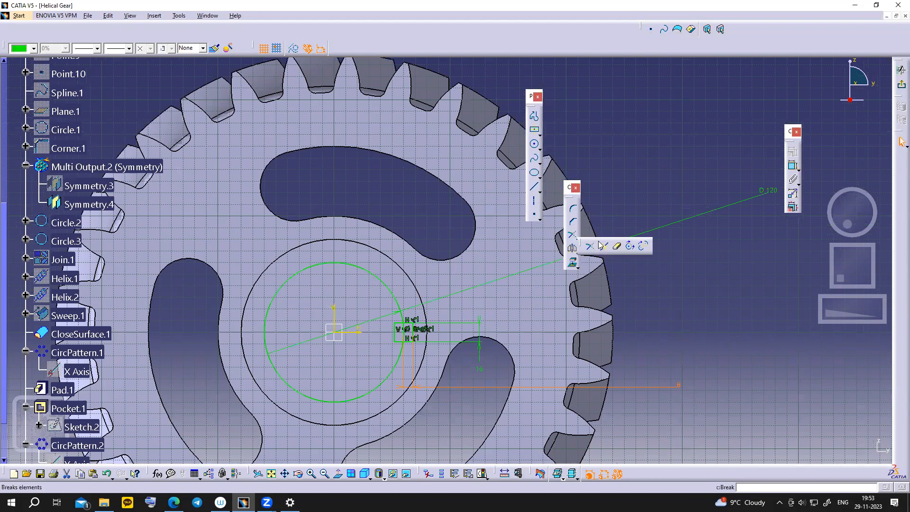
click(617, 248)
click(397, 332)
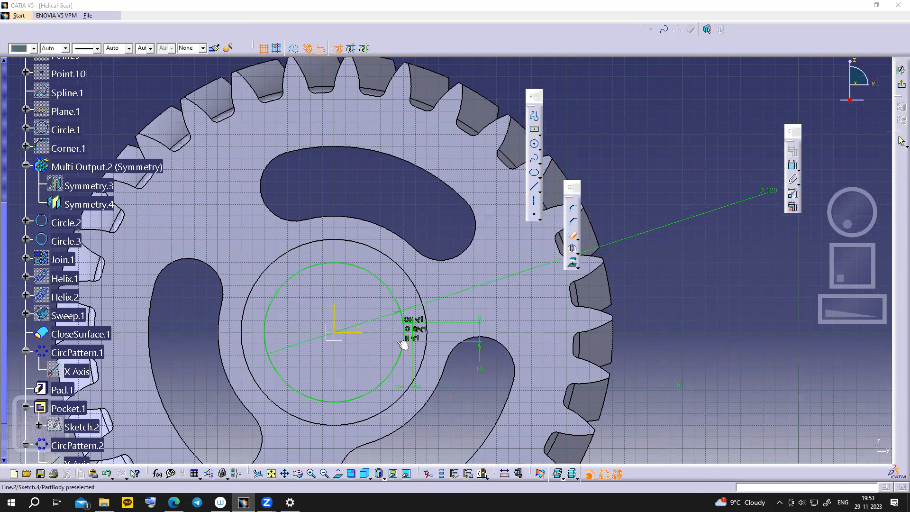
click(408, 334)
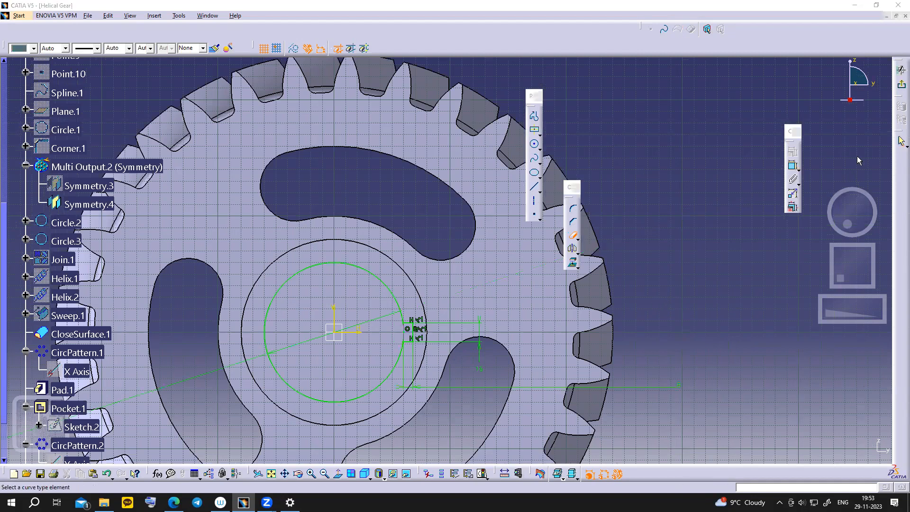
click(900, 84)
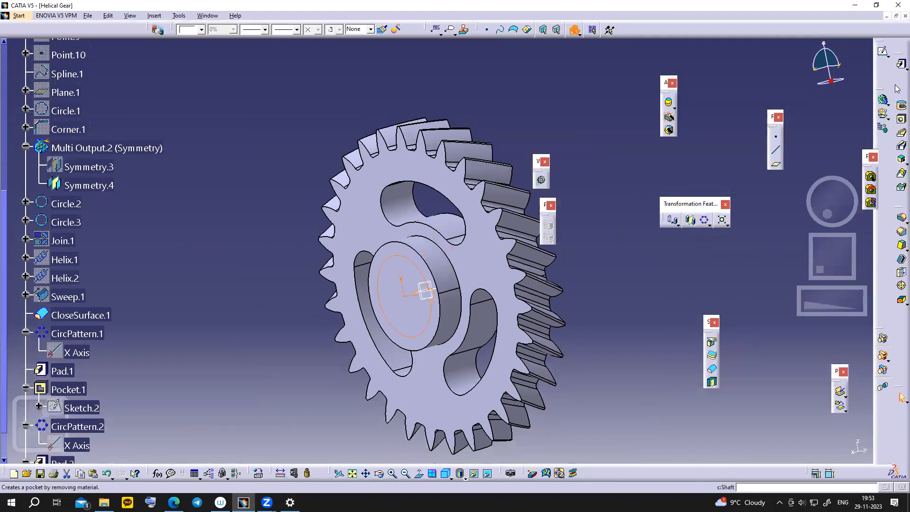
- Cut Sketch.4 as an Up-to-last pocket through the hub, checking the Slides gear drawing
click(901, 79)
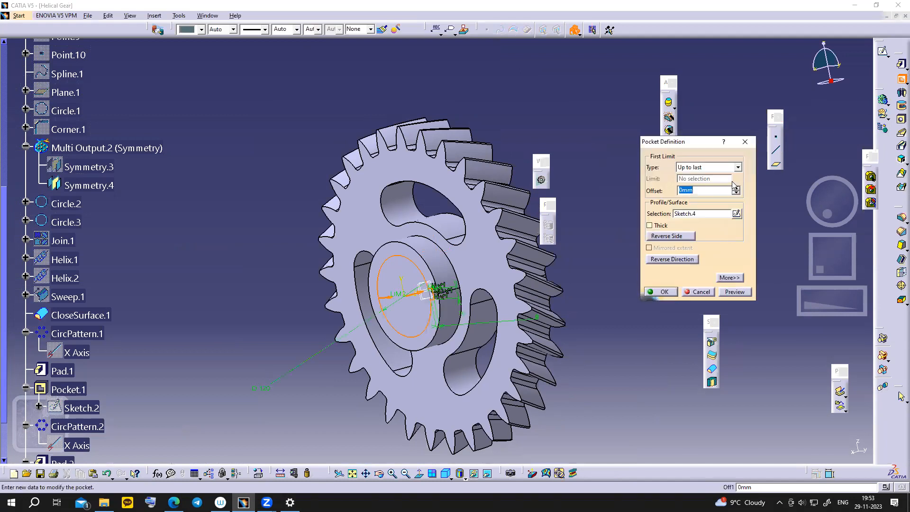
click(655, 293)
middle_drag(578, 380, 667, 352)
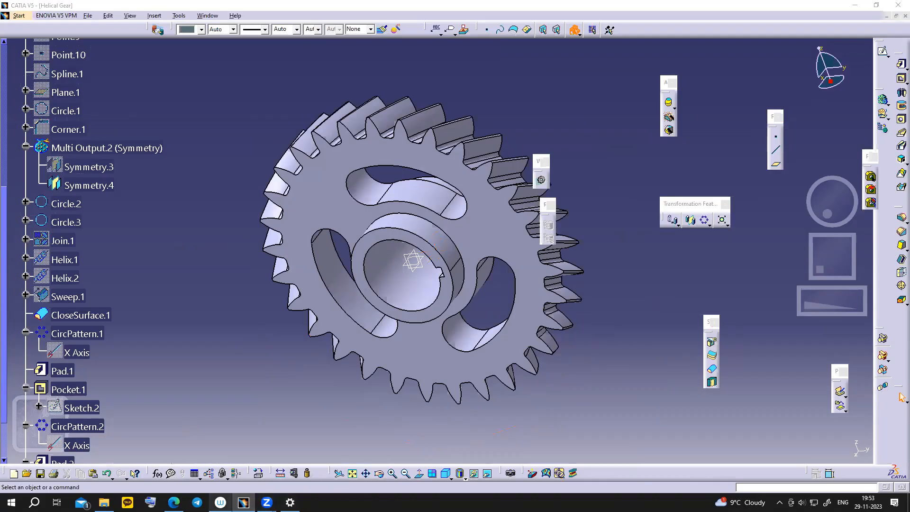
click(173, 502)
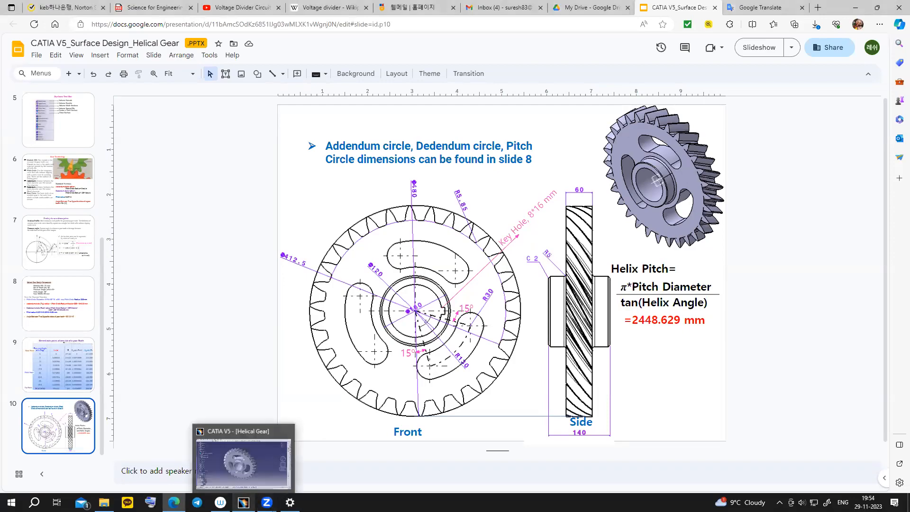
click(244, 503)
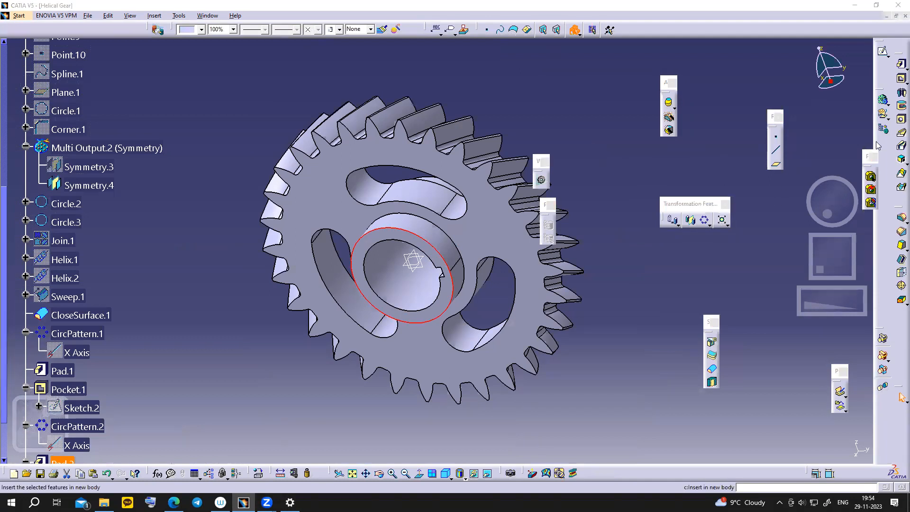
- Chamfer the front and rear hub edges at 2 mm by 45°
click(704, 220)
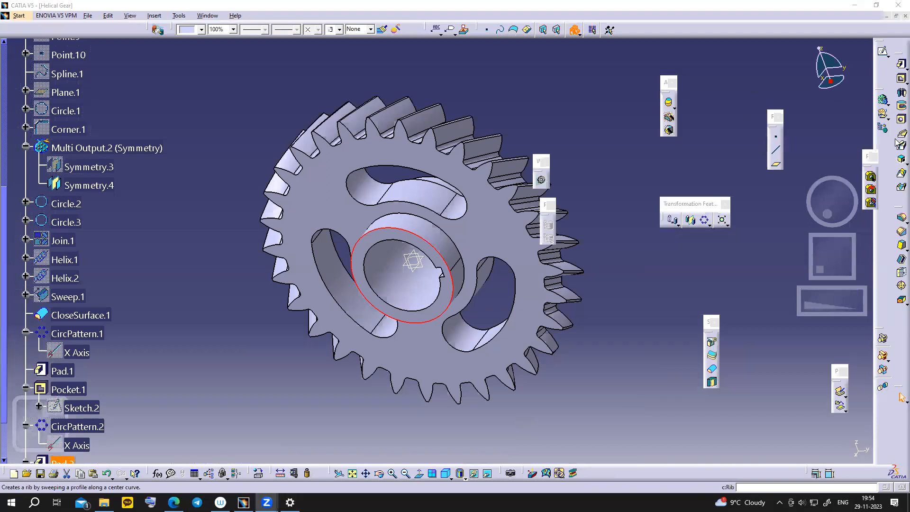
click(902, 231)
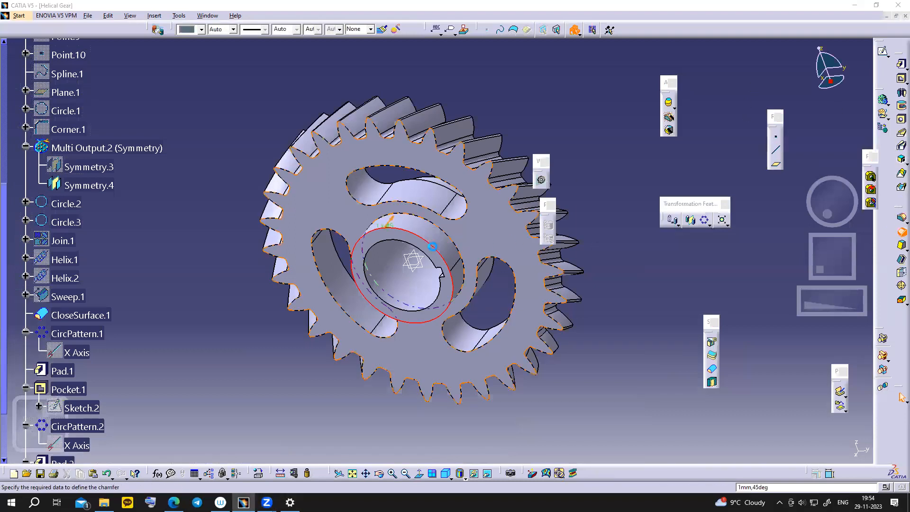
middle_drag(472, 202, 391, 317)
click(500, 156)
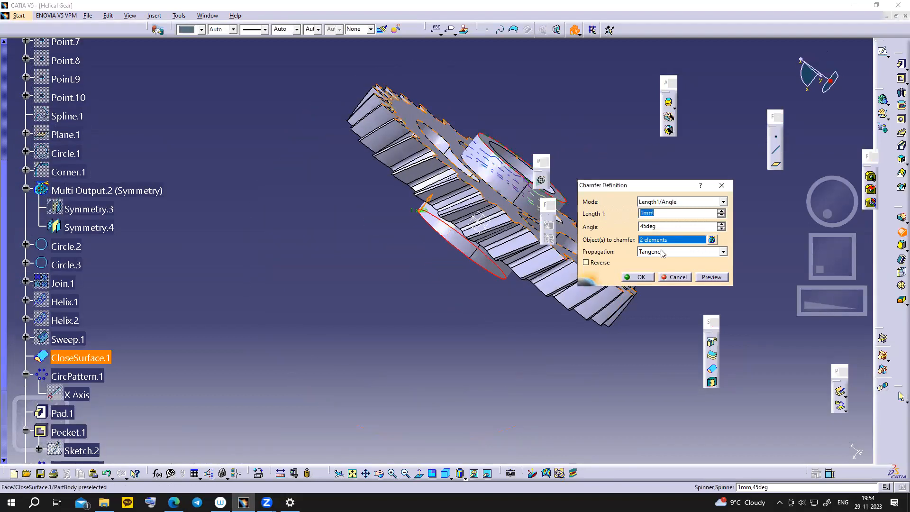
click(639, 276)
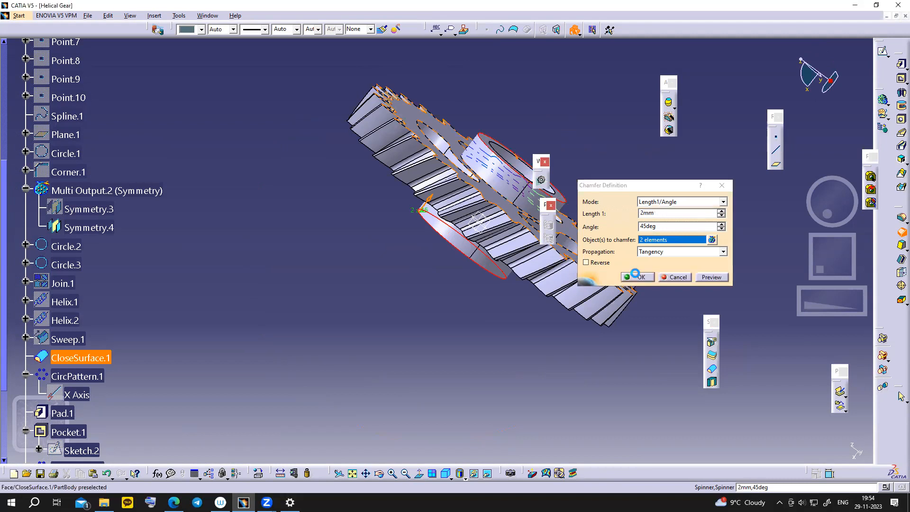
middle_drag(402, 352, 466, 282)
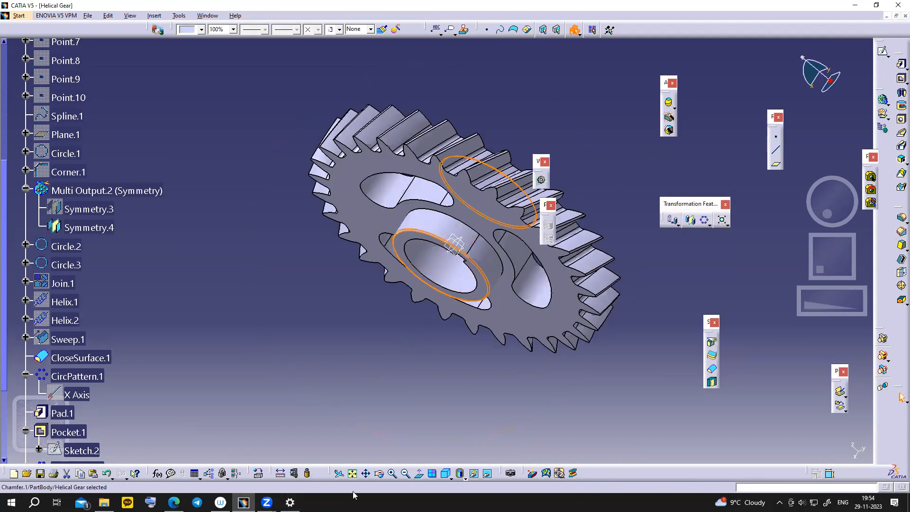
- Glance at the Slides drawing, then select the hub's outer edge for filleting
click(173, 502)
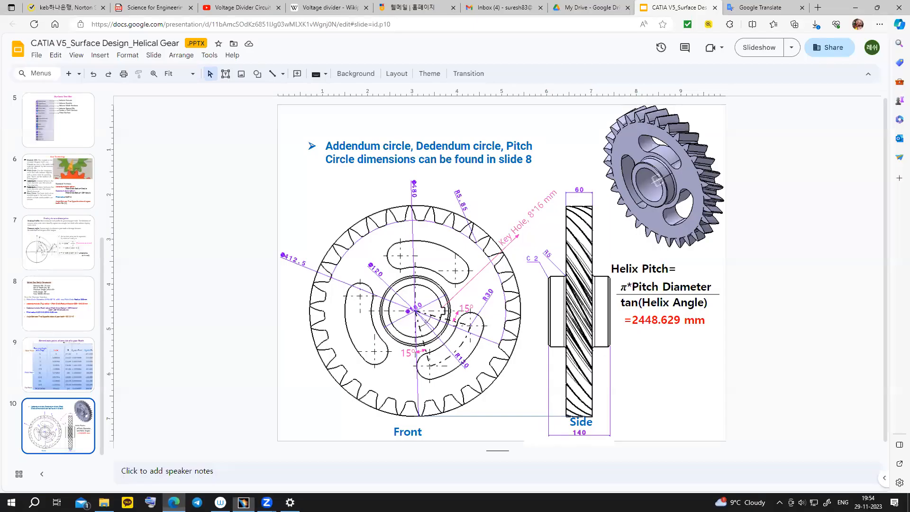
click(173, 503)
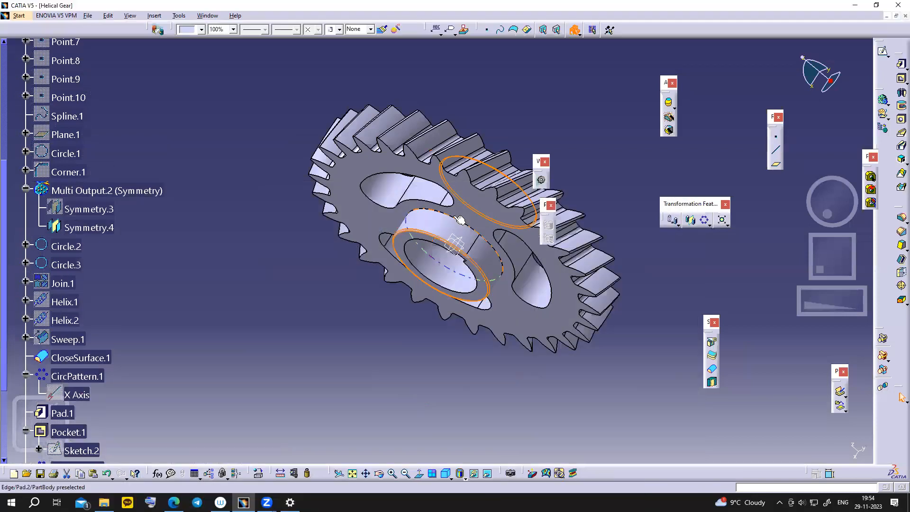
click(459, 220)
scroll(666, 343, up, 1)
middle_drag(667, 343, 512, 313)
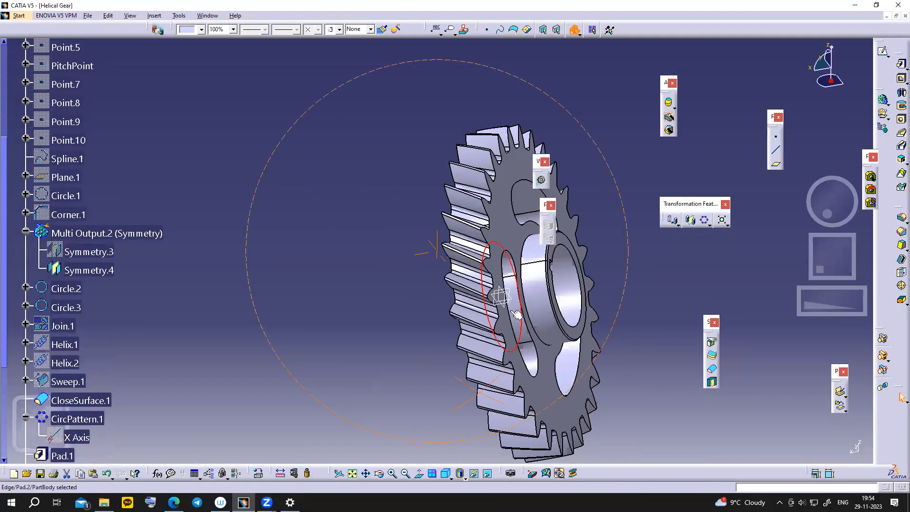
- Fillet the hub's outer edge and inner bore edge with a 5 mm radius
ctrl+click(524, 290)
click(902, 217)
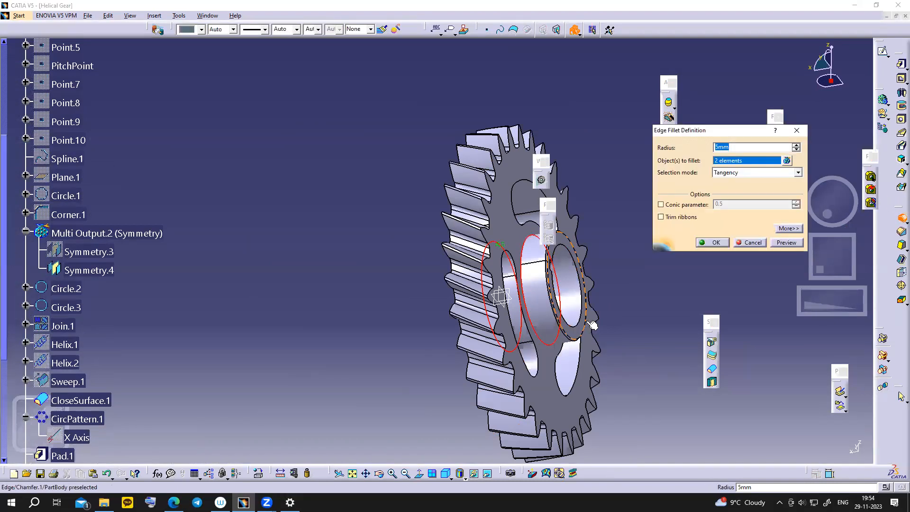
click(713, 244)
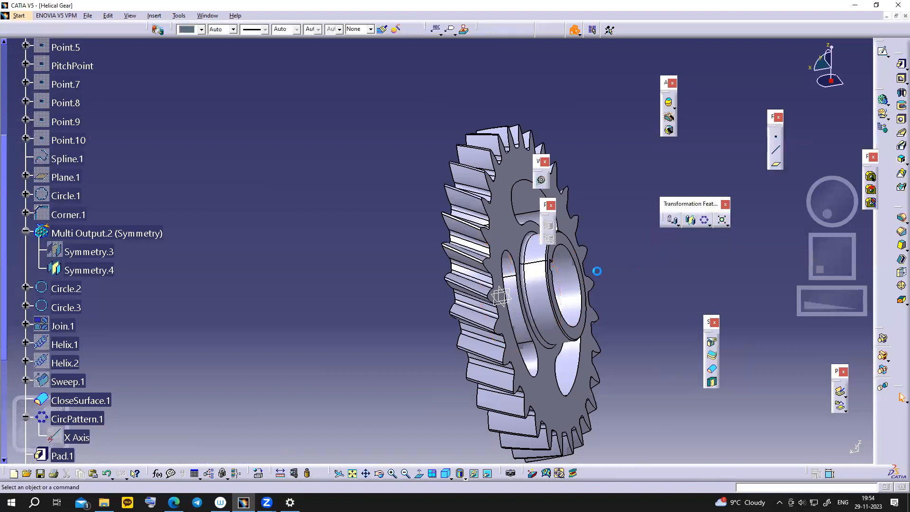
middle_drag(521, 289, 631, 293)
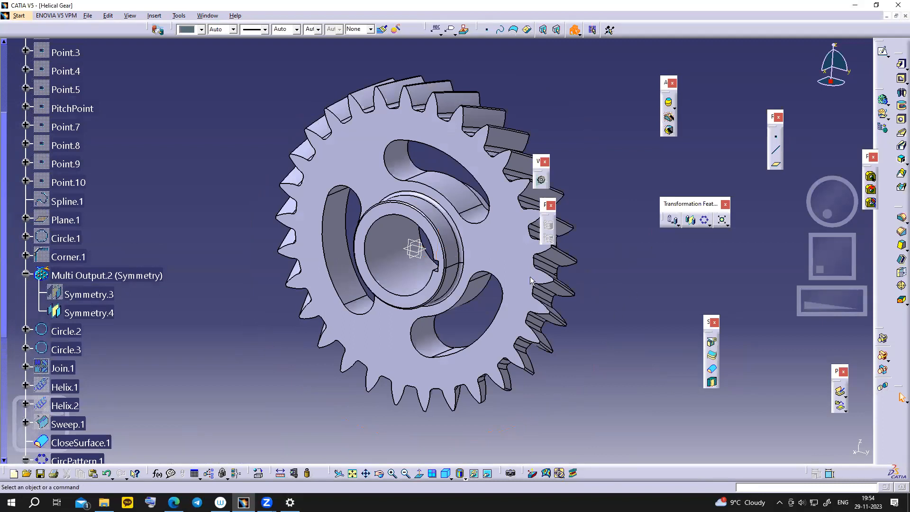
mouse_move(173, 503)
click(178, 455)
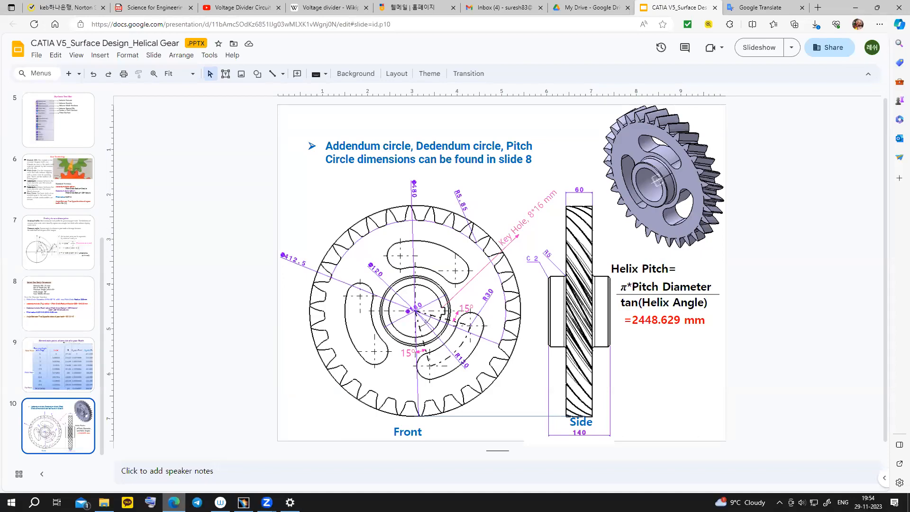
key(alt+Tab)
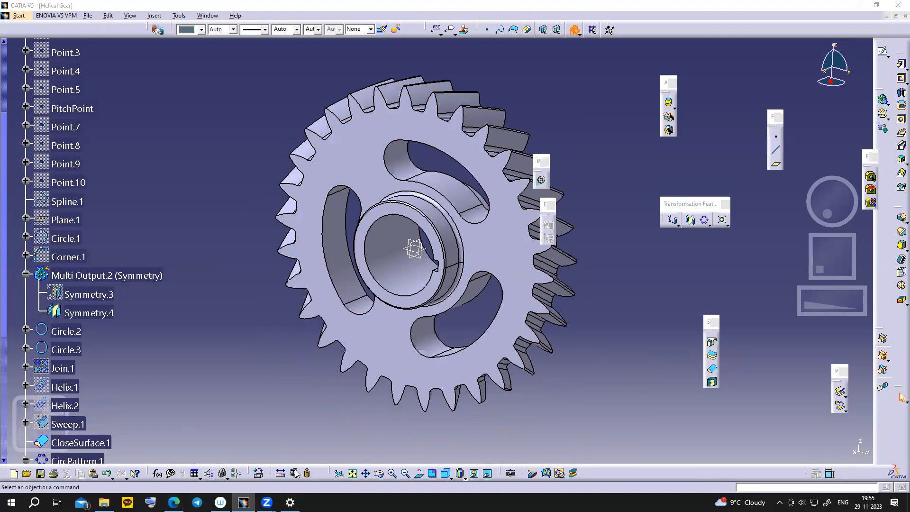
mouse_move(174, 502)
click(173, 463)
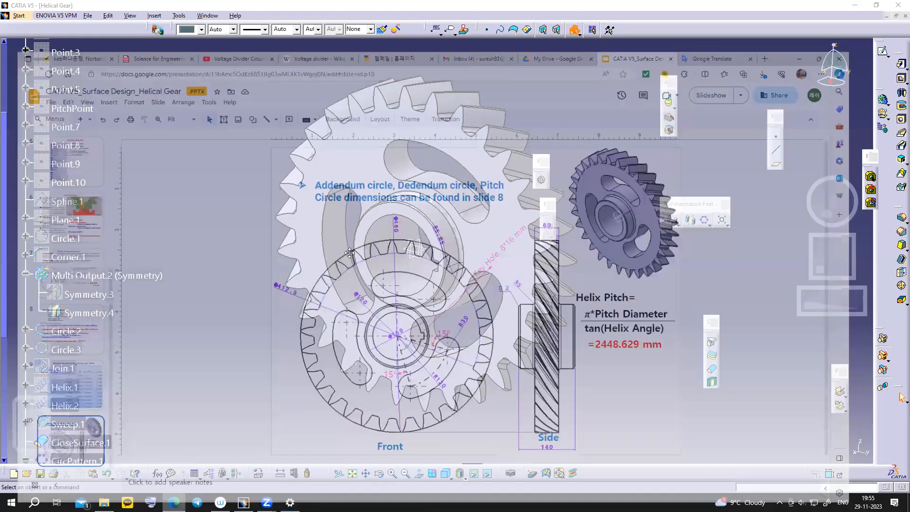
scroll(387, 252, up, 1)
scroll(651, 303, up, 1)
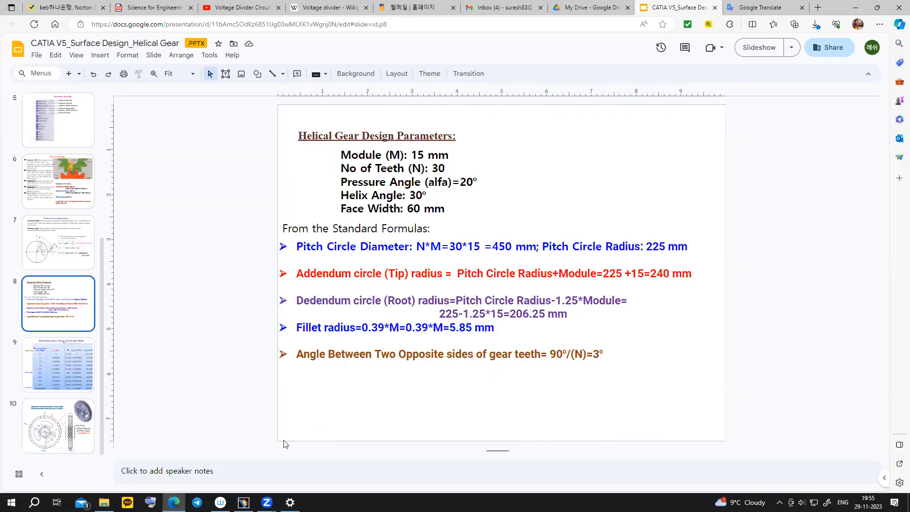
click(243, 503)
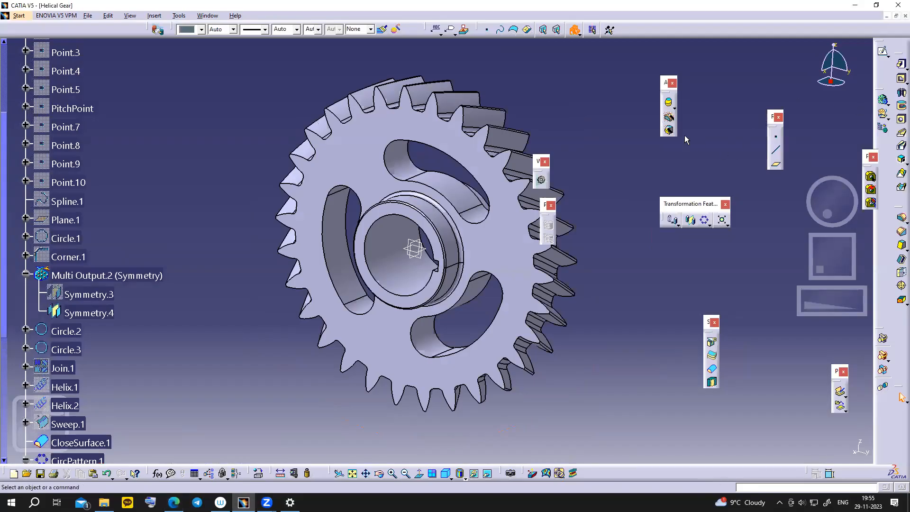